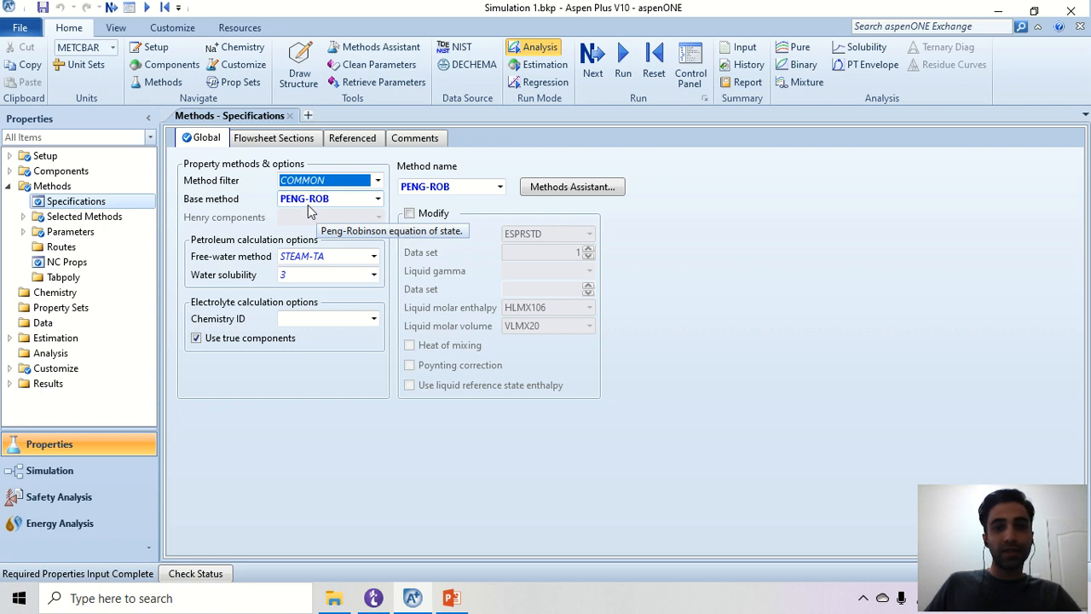
Switch to the simulation environment, then open the desktop picture New Bitmap Image (2).bmp for editing in Paint
{"action": "left_click", "coordinate": [83, 472]}
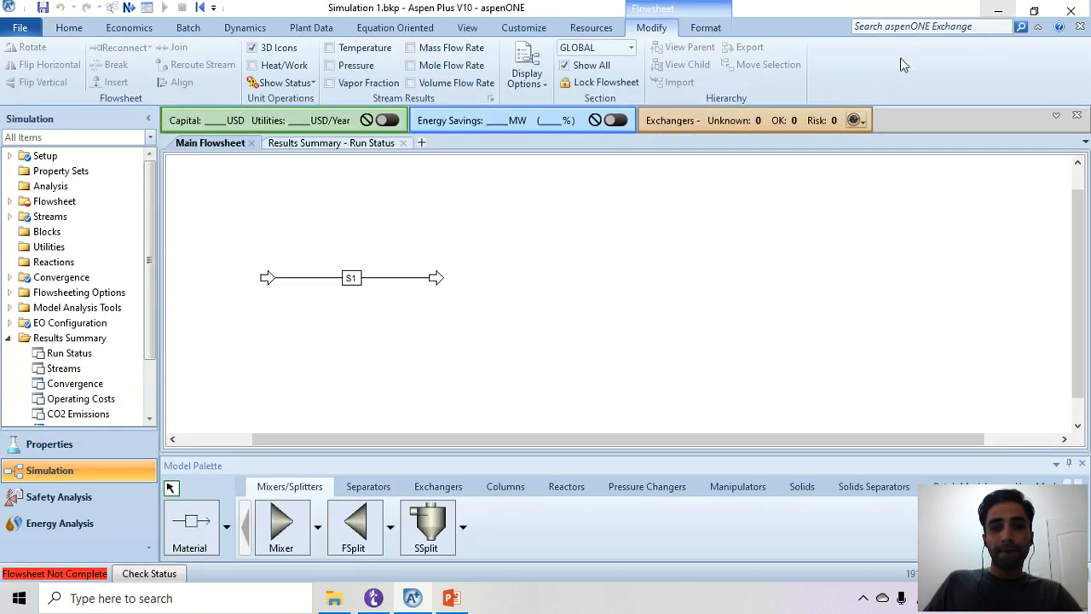
{"action": "left_click", "coordinate": [998, 9]}
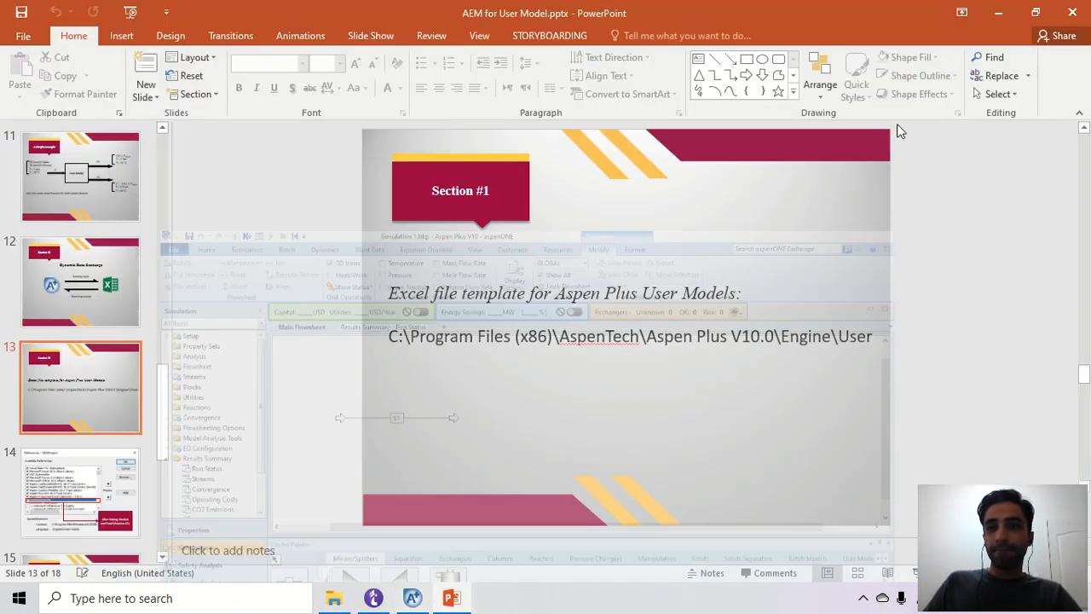
{"action": "left_click", "coordinate": [1023, 9]}
{"action": "left_click", "coordinate": [655, 90]}
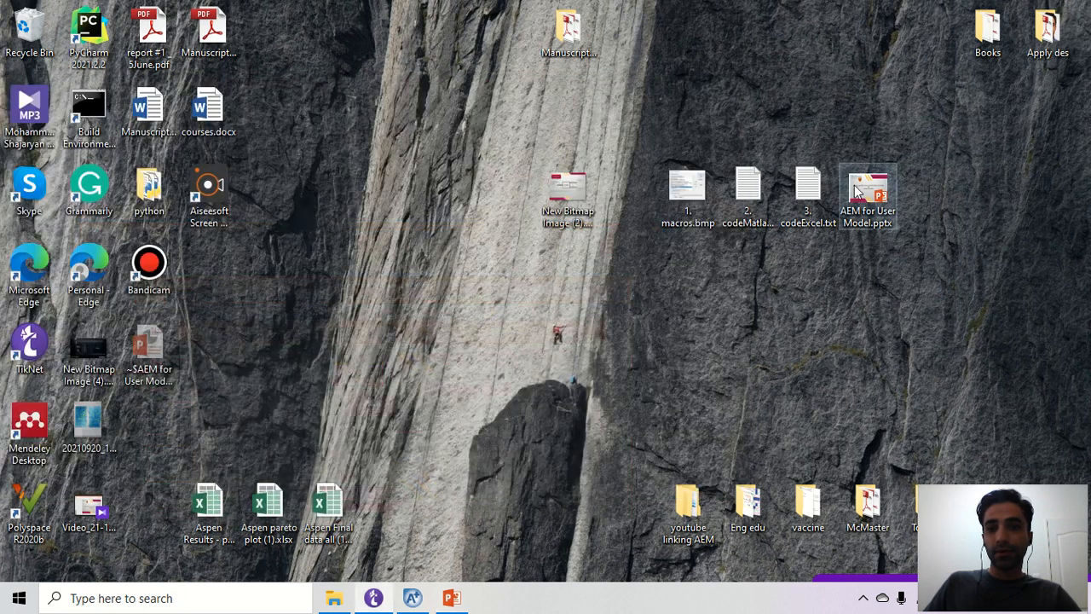
{"action": "left_click", "coordinate": [554, 188]}
{"action": "right_click", "coordinate": [555, 187]}
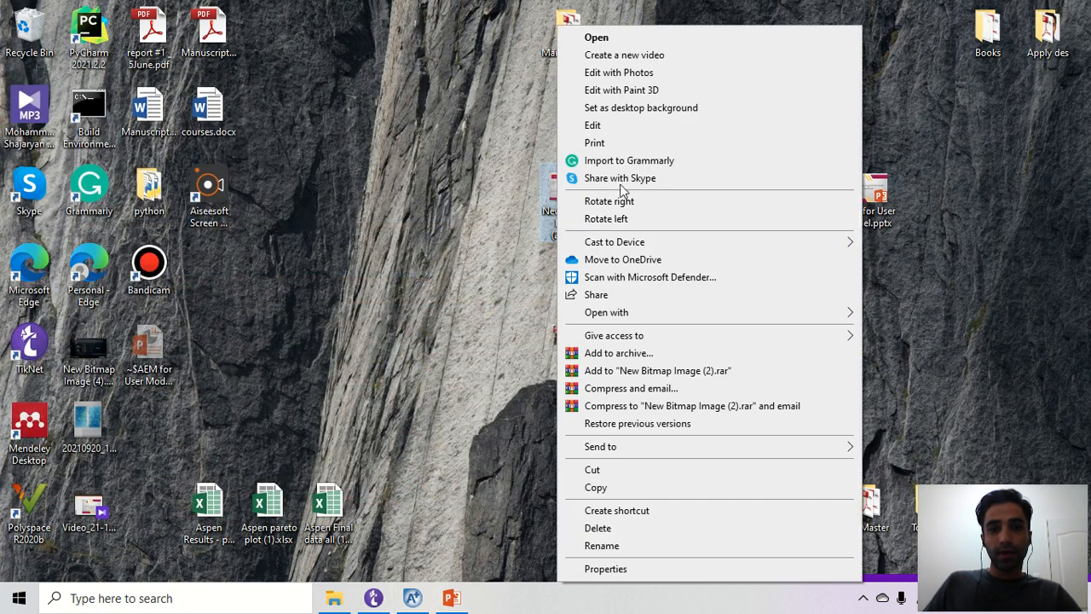
{"action": "left_click", "coordinate": [622, 128]}
{"action": "left_click_drag", "start_coordinate": [821, 419], "coordinate": [1029, 420]}
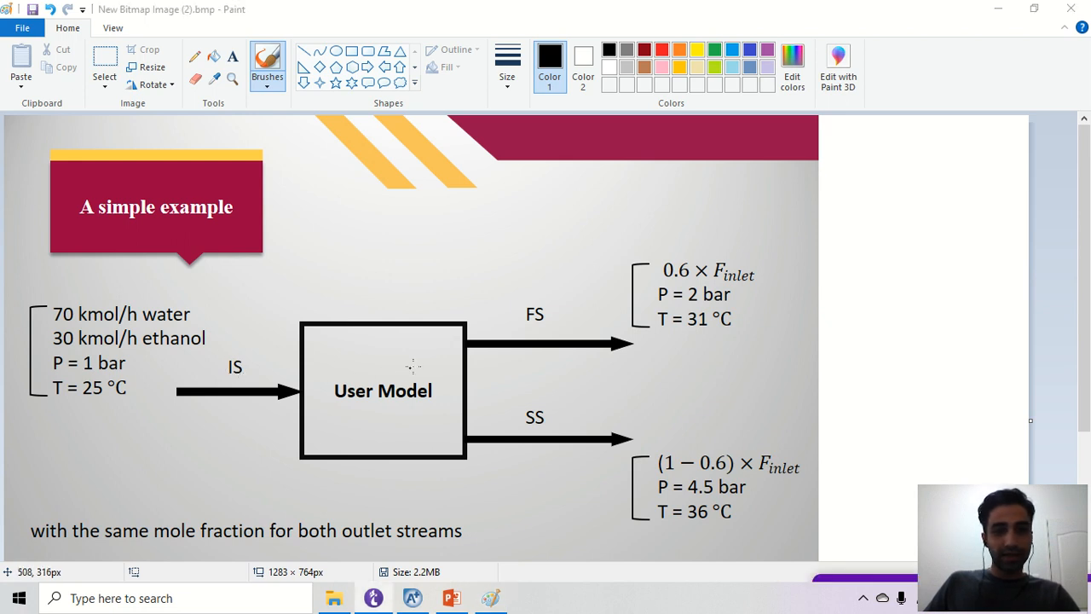
Switch back to Aspen Plus and rename the feed stream S1 as IS on the flowsheet
{"action": "key", "text": "alt+Tab"}
{"action": "key", "text": "Tab"}
{"action": "key", "text": "Tab"}
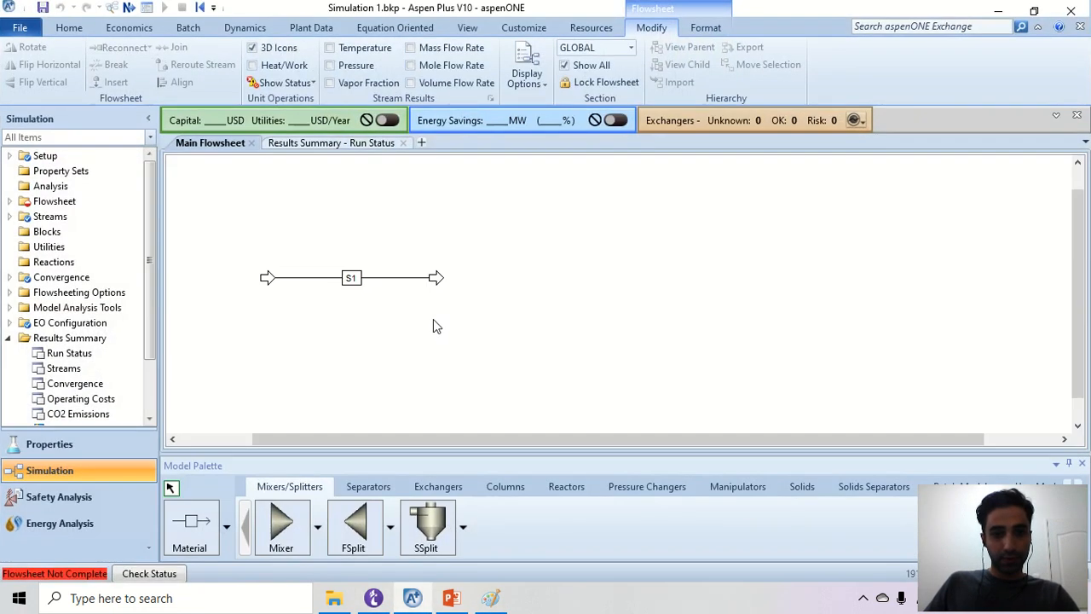
{"action": "double_click", "coordinate": [351, 279]}
{"action": "type", "text": "I"}
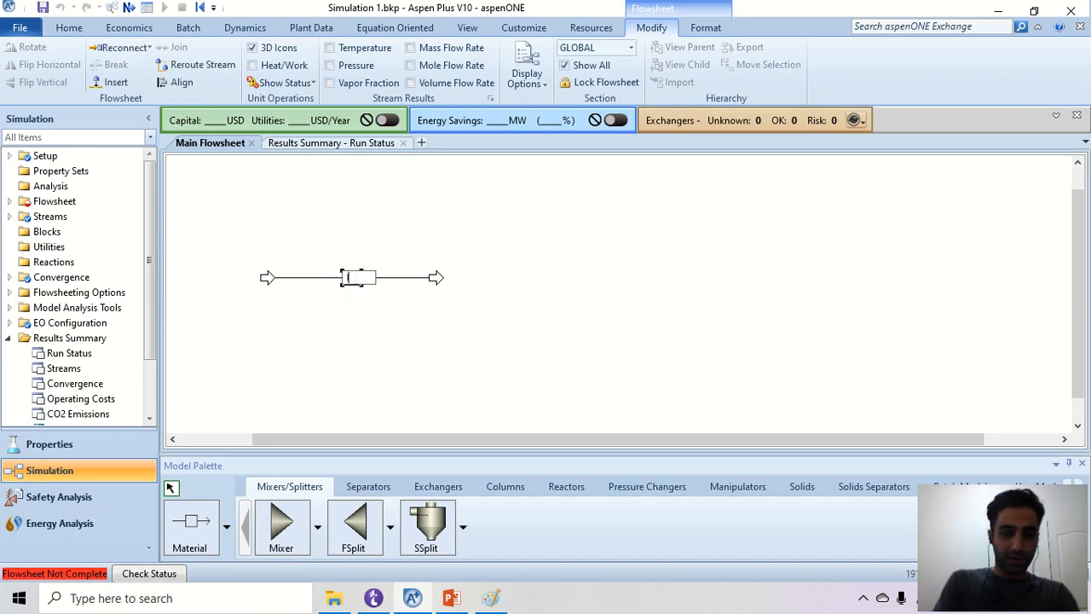
Set the IS stream's total flow rate to 100 kmol/hr and check it against the example diagram in Paint
{"action": "left_click", "coordinate": [324, 278]}
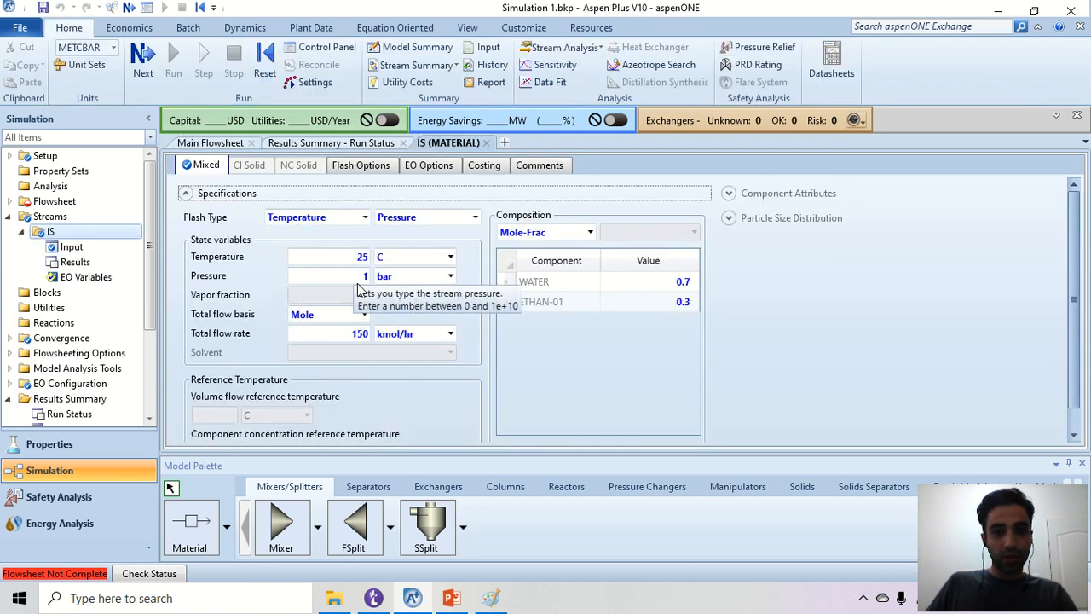
{"action": "left_click", "coordinate": [359, 334]}
{"action": "type", "text": "100"}
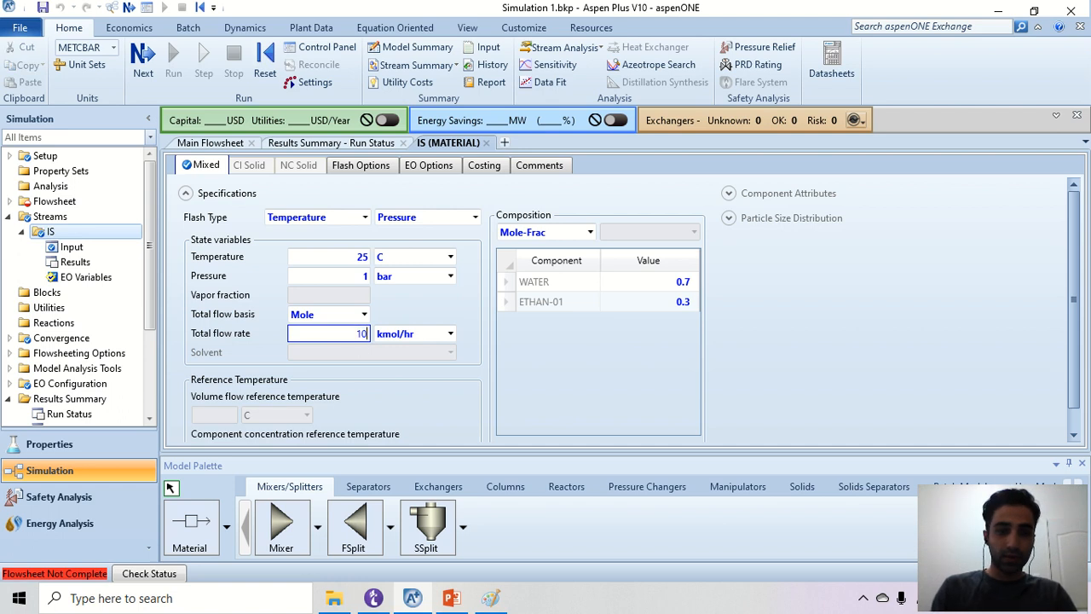
{"action": "key", "text": "alt+Tab"}
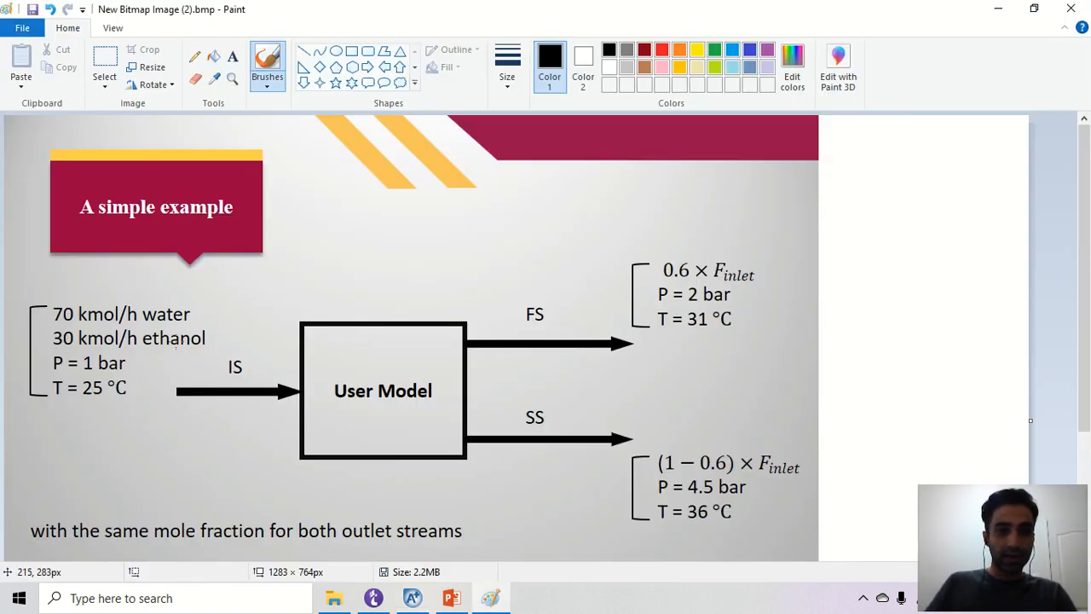
{"action": "key", "text": "alt+Tab"}
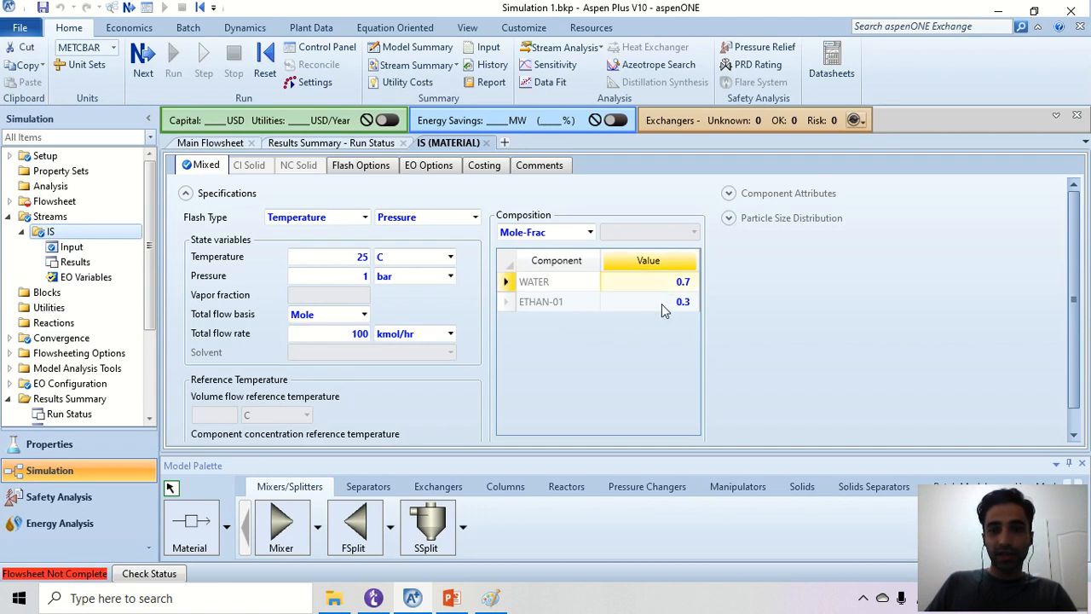
Place a User2 user model block on the main flowsheet just beyond the outlet end of stream IS
{"action": "left_click", "coordinate": [200, 147]}
{"action": "left_click_drag", "start_coordinate": [1004, 548], "coordinate": [1005, 555]}
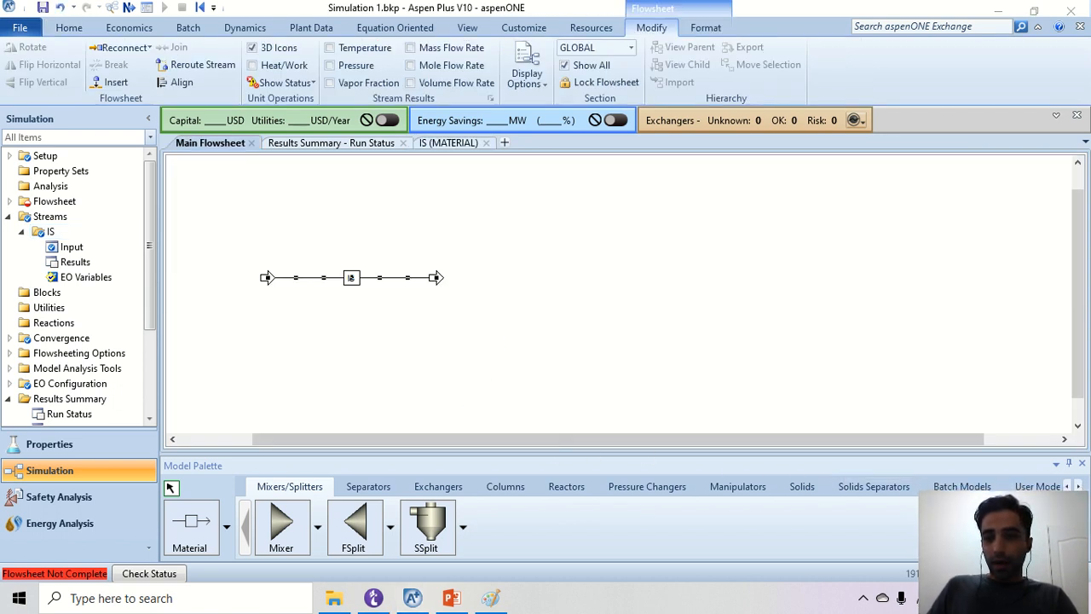
{"action": "left_click", "coordinate": [1036, 486]}
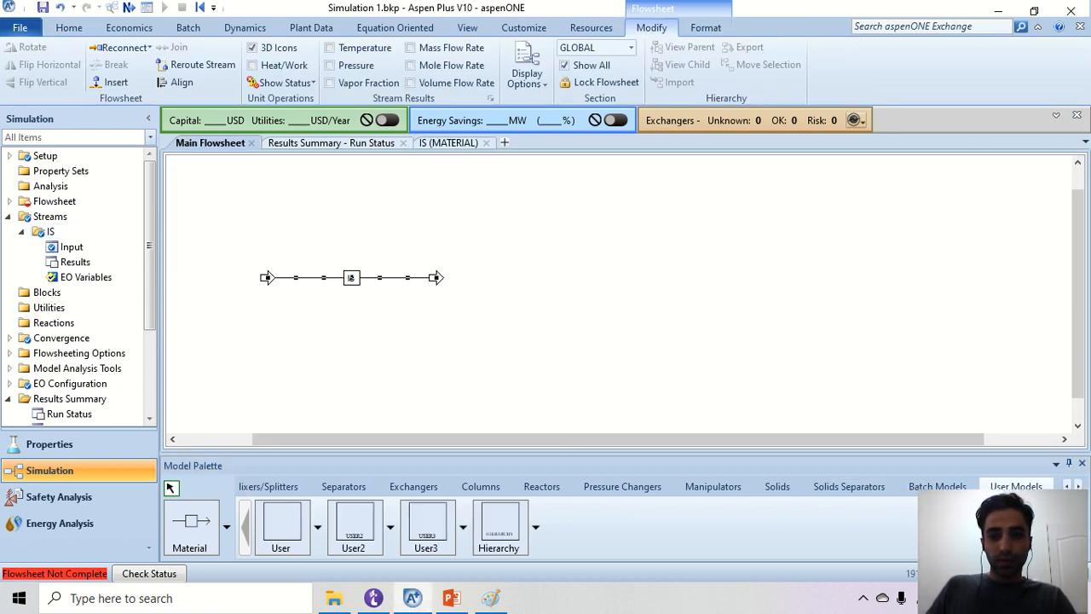
{"action": "left_click", "coordinate": [357, 539]}
{"action": "left_click", "coordinate": [475, 264]}
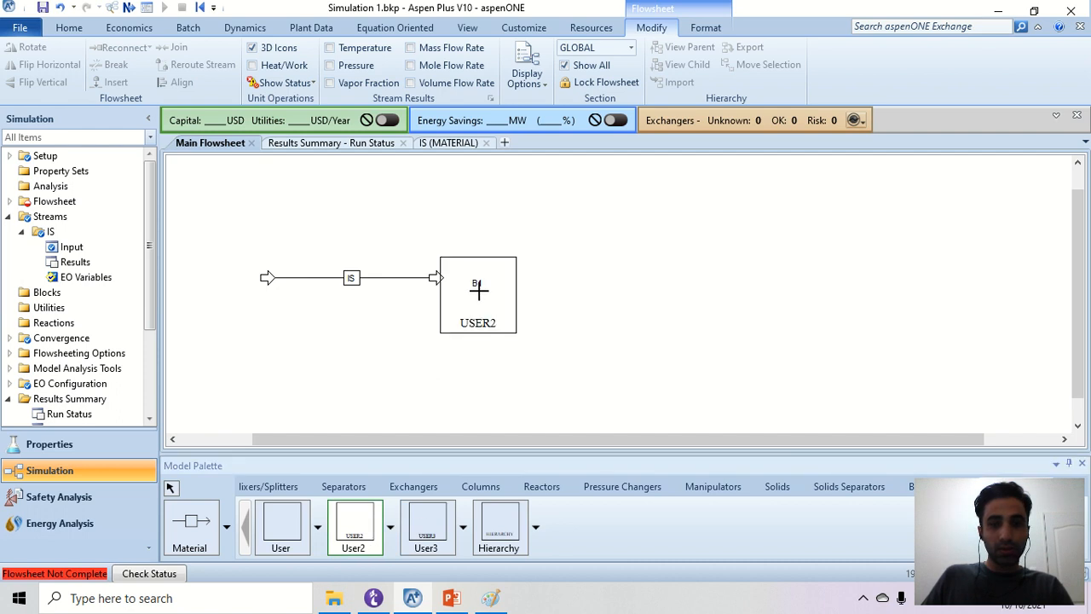
{"action": "right_click", "coordinate": [382, 359]}
{"action": "left_click_drag", "start_coordinate": [479, 307], "coordinate": [496, 286]}
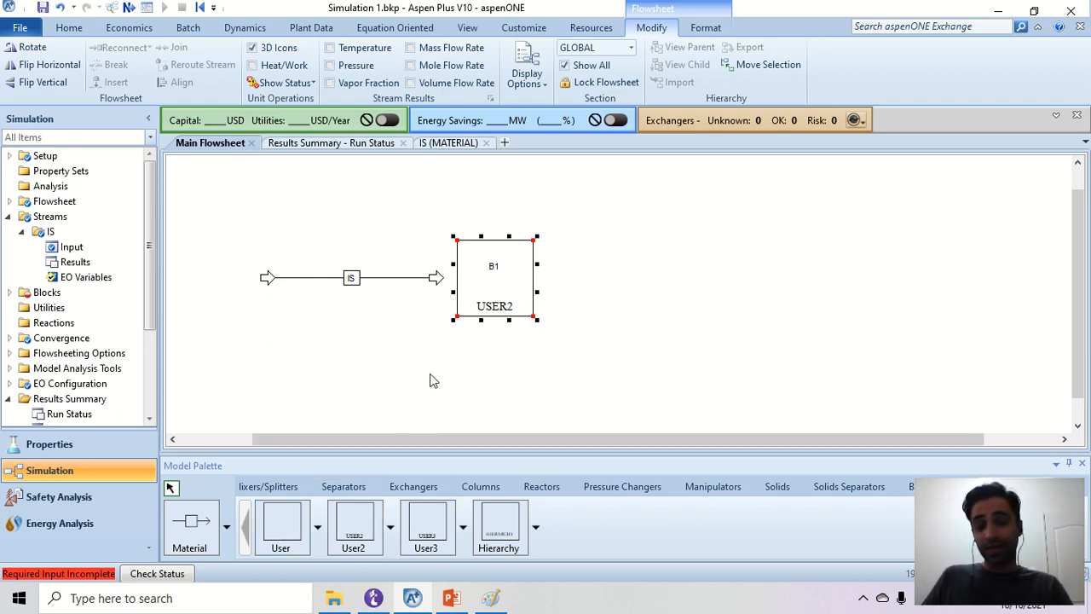
Reconnect the destination of stream IS to the inlet of block B1
{"action": "left_click", "coordinate": [421, 337]}
{"action": "left_click", "coordinate": [437, 278]}
{"action": "right_click", "coordinate": [436, 278]}
{"action": "left_click", "coordinate": [405, 365]}
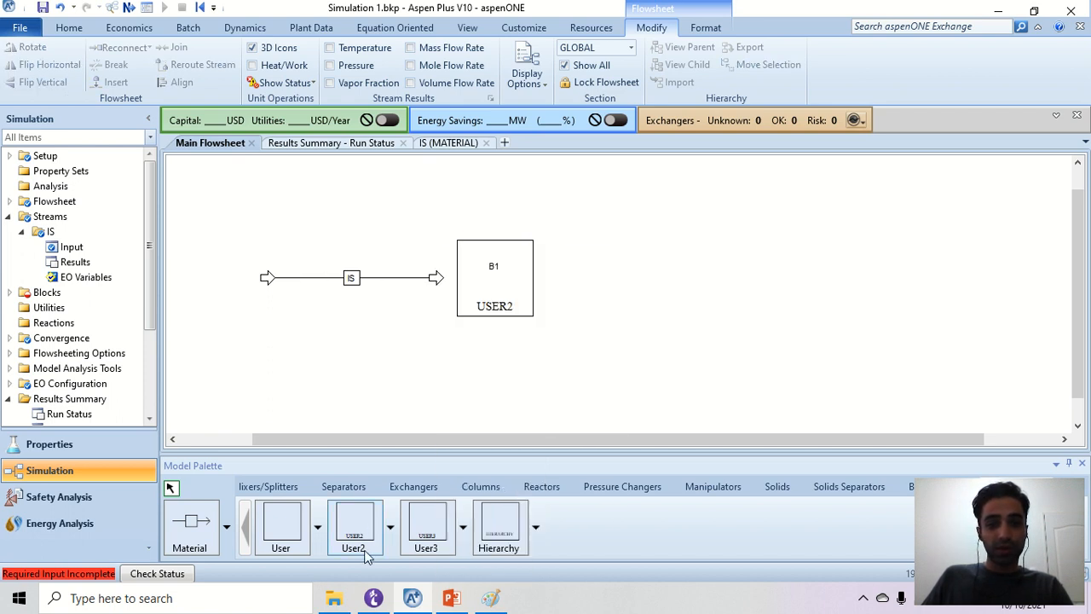
{"action": "right_click", "coordinate": [432, 281]}
{"action": "mouse_move", "coordinate": [577, 490]}
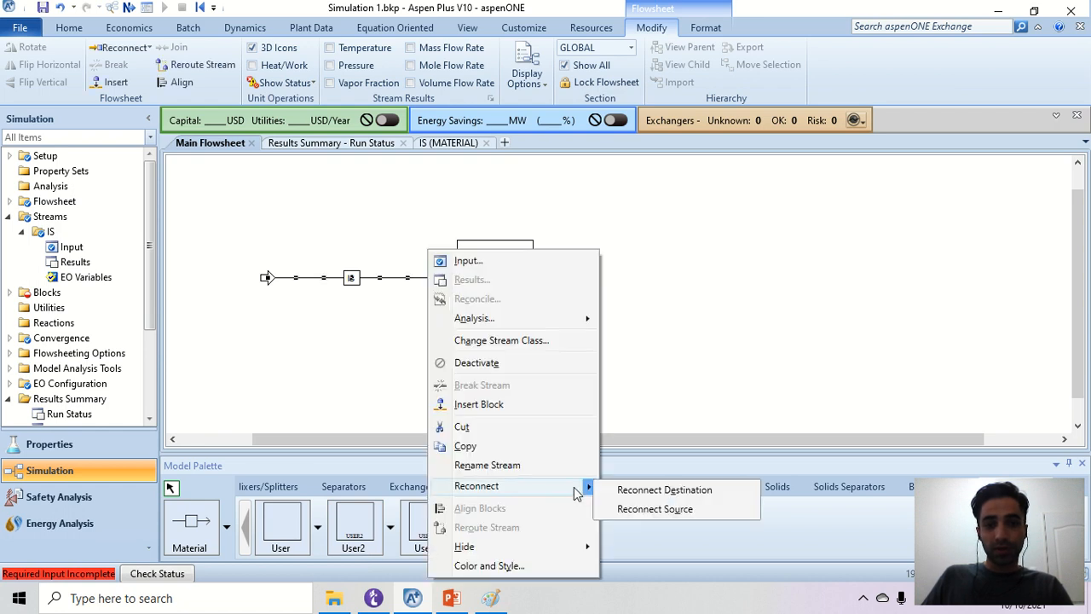
{"action": "left_click", "coordinate": [664, 491]}
{"action": "left_click", "coordinate": [451, 276]}
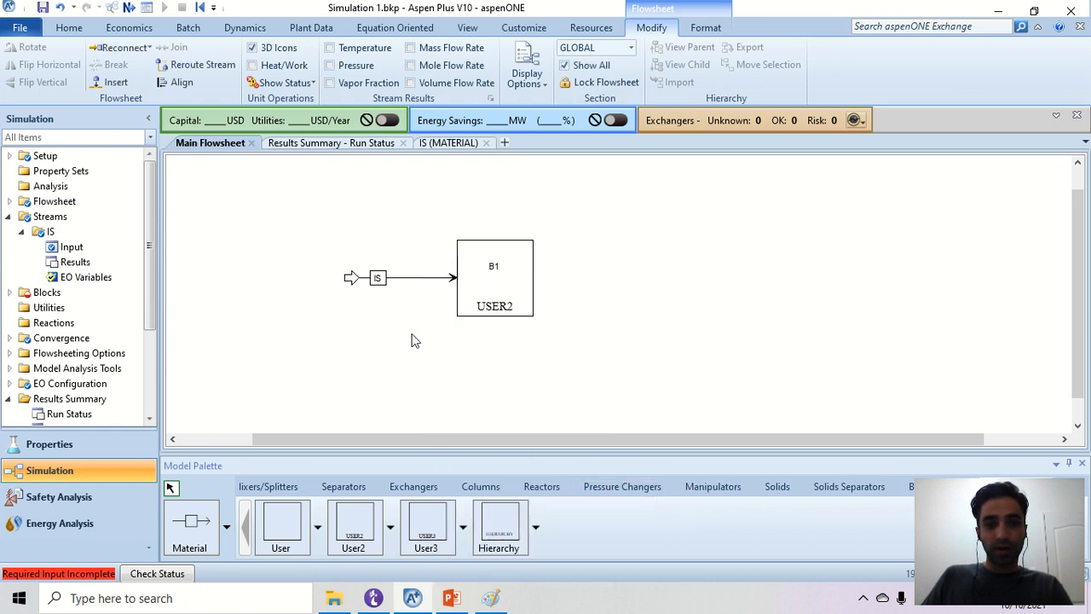
Add a material outlet stream to block B1 and move its connection point near the block's upper corner
{"action": "left_click", "coordinate": [191, 533]}
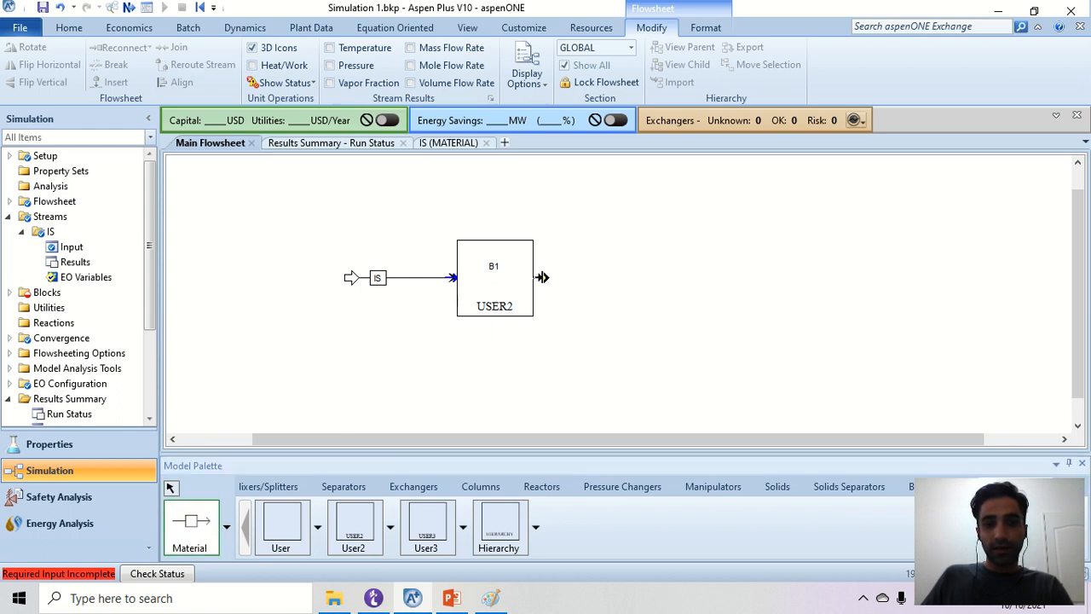
{"action": "left_click", "coordinate": [542, 277]}
{"action": "left_click", "coordinate": [625, 245]}
{"action": "right_click", "coordinate": [646, 315]}
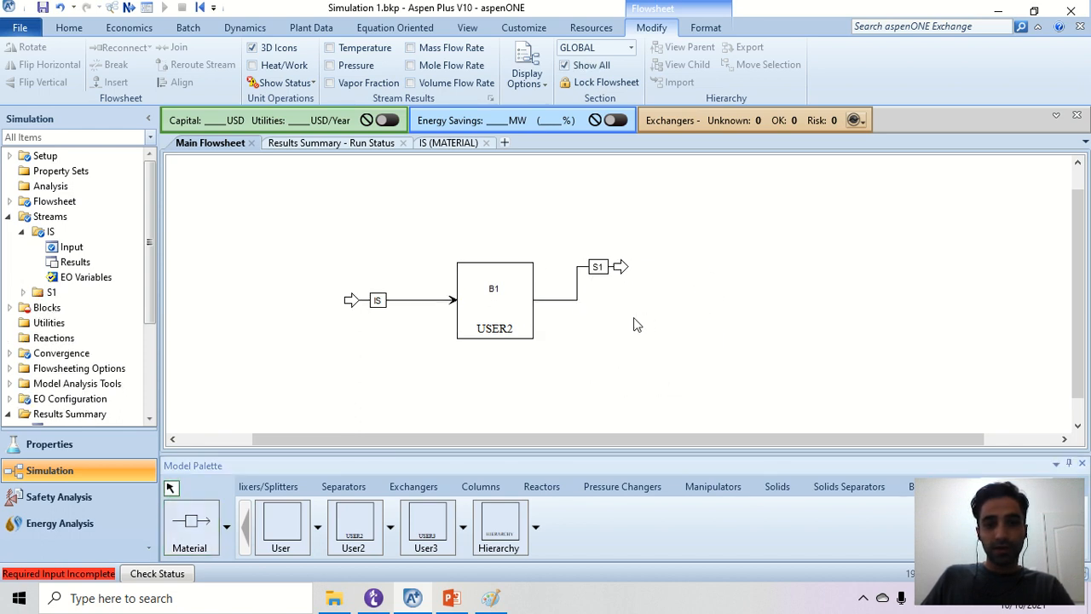
{"action": "scroll", "coordinate": [634, 323], "scroll_direction": "up", "scroll_amount": 2}
{"action": "left_click", "coordinate": [506, 303]}
{"action": "left_click_drag", "start_coordinate": [497, 262], "coordinate": [501, 266]}
{"action": "left_click", "coordinate": [548, 320]}
Add a second material outlet stream to block B1 and move its connection point near the block's lower corner
{"action": "left_click", "coordinate": [190, 533]}
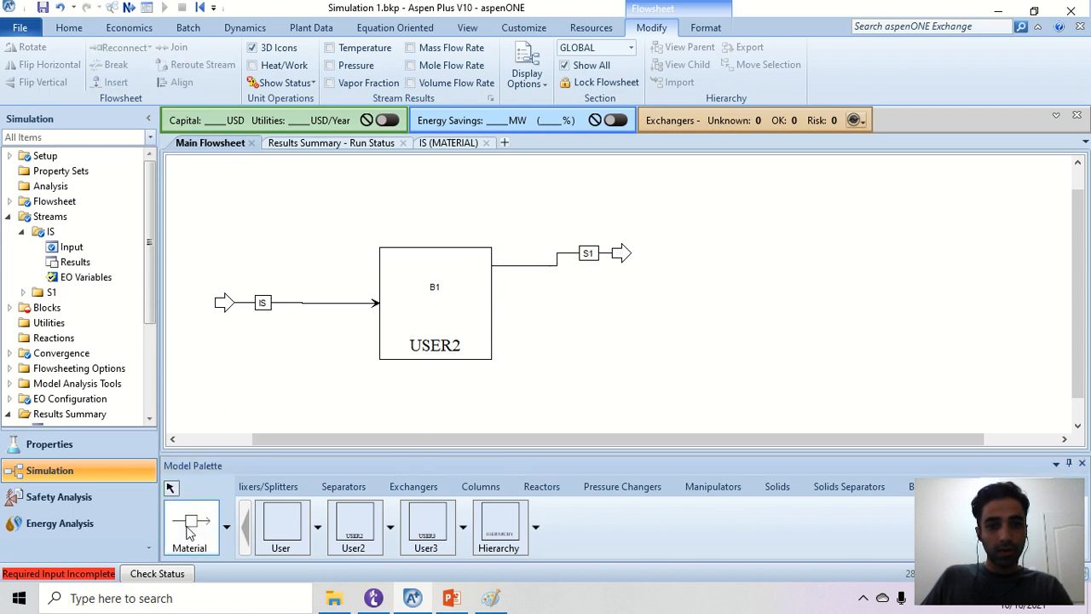
{"action": "left_click", "coordinate": [493, 303]}
{"action": "left_click", "coordinate": [645, 339]}
{"action": "right_click", "coordinate": [706, 332]}
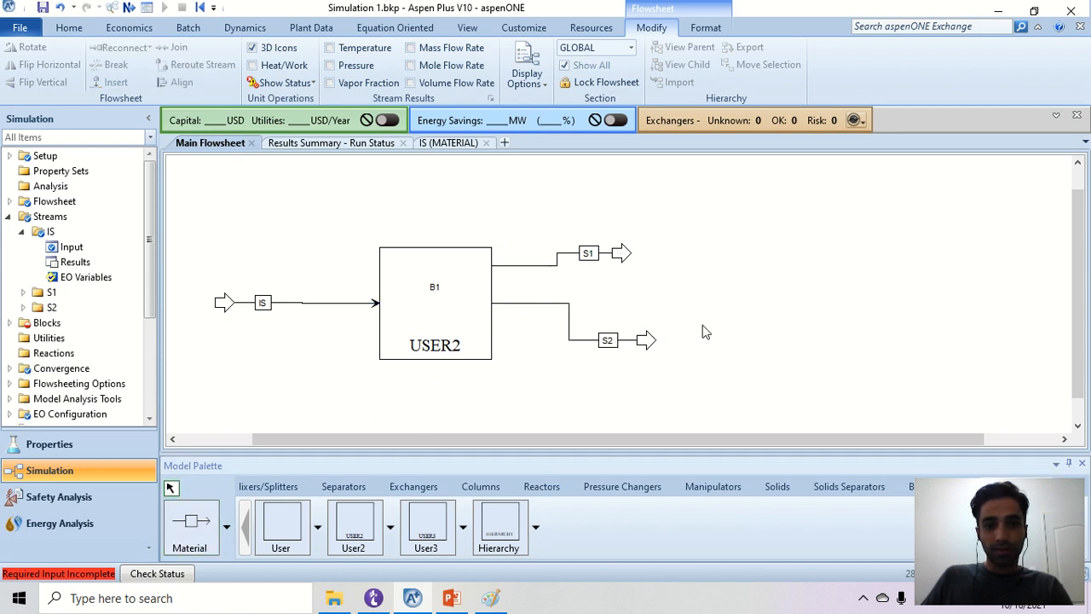
{"action": "left_click", "coordinate": [501, 304]}
{"action": "left_click_drag", "start_coordinate": [495, 303], "coordinate": [501, 352]}
Rename the upper outlet stream as FS and the lower outlet stream as SS
{"action": "left_click", "coordinate": [589, 253]}
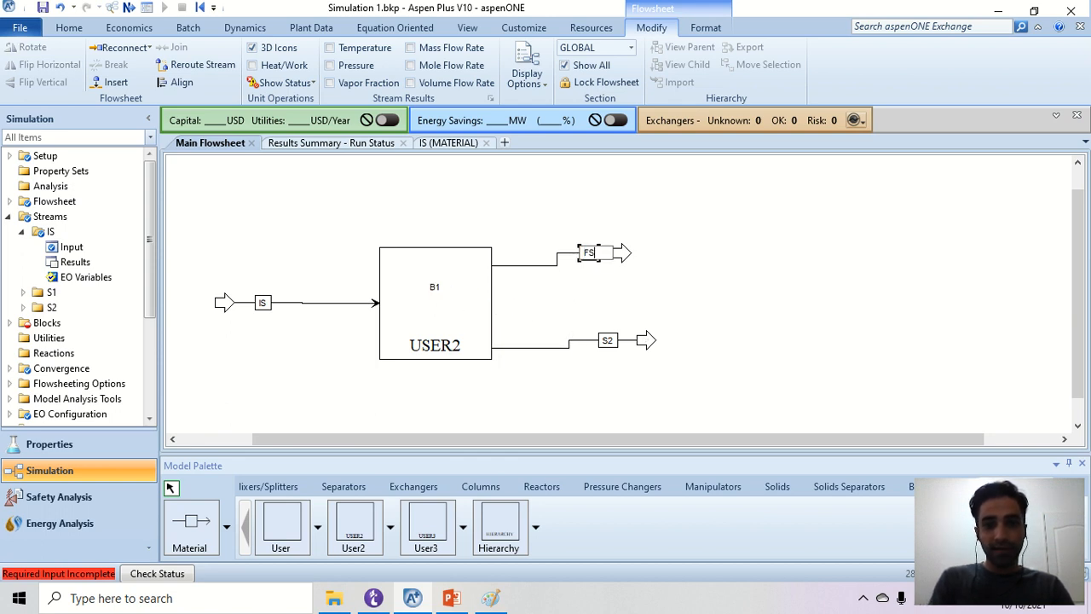
{"action": "type", "text": "FS"}
{"action": "key", "text": "Return"}
{"action": "left_click", "coordinate": [615, 346]}
{"action": "type", "text": "SS"}
{"action": "key", "text": "Return"}
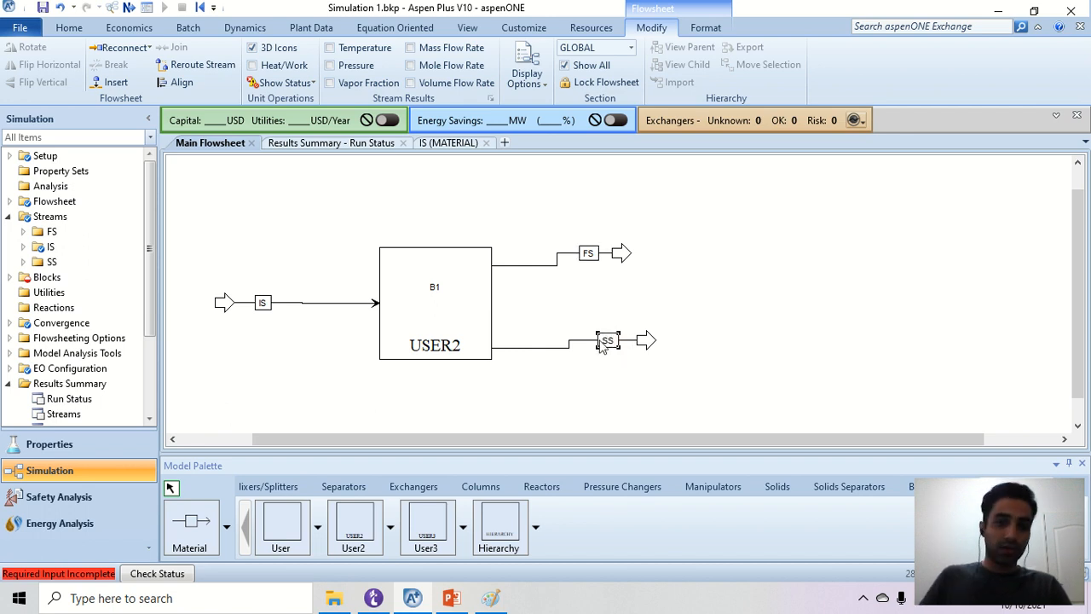
Rename the User2 block B1 as PED
{"action": "left_click", "coordinate": [429, 288]}
{"action": "type", "text": "PED"}
{"action": "key", "text": "Return"}
Align outlet streams FS and SS so that both run straight from the PED block
{"action": "left_click", "coordinate": [516, 266]}
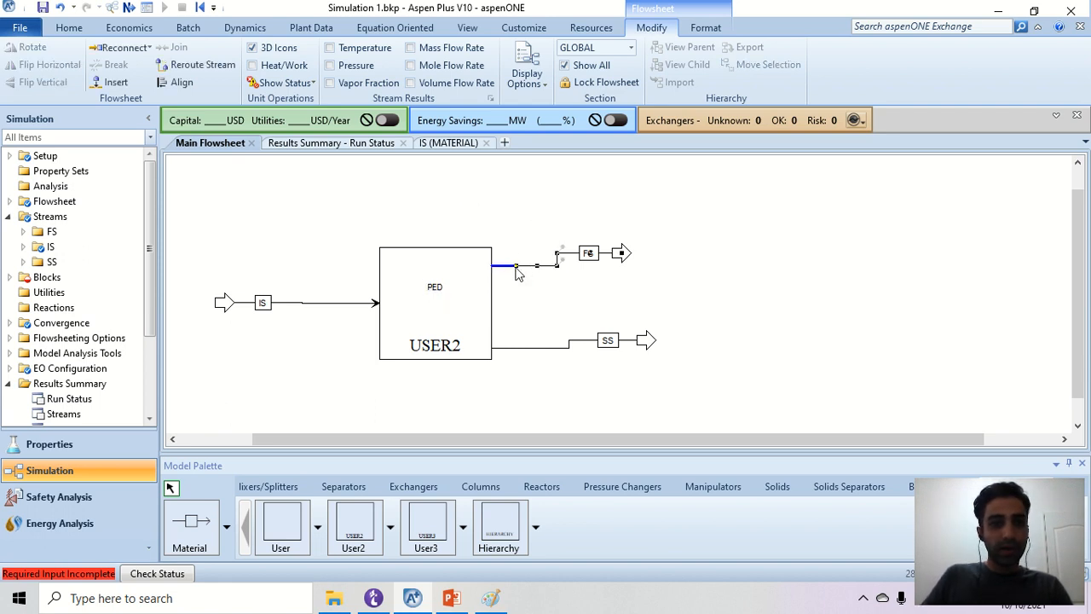
{"action": "left_click", "coordinate": [174, 82]}
{"action": "left_click", "coordinate": [527, 347]}
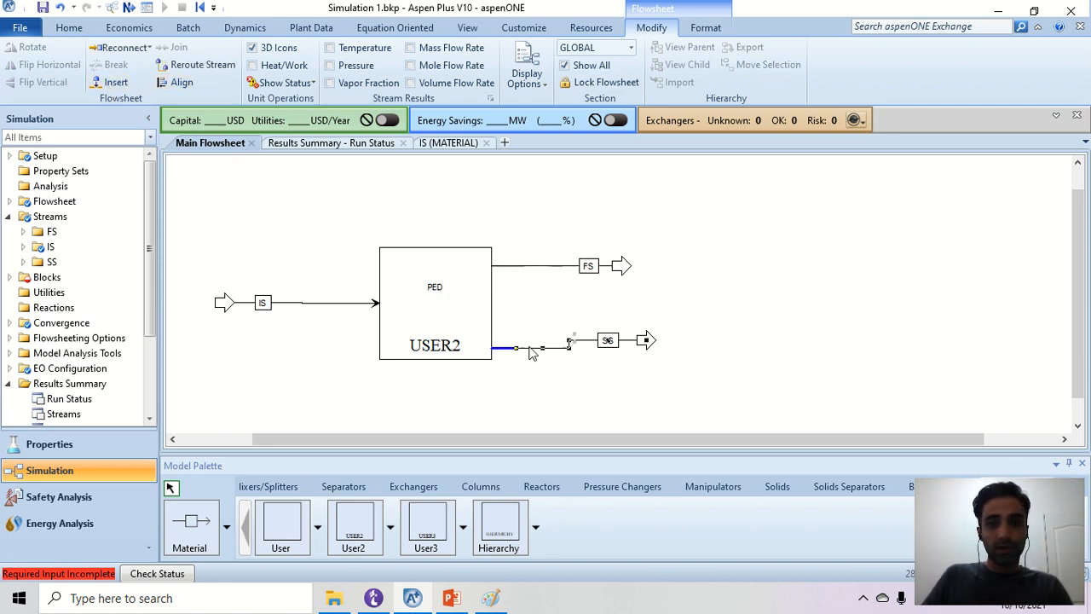
{"action": "left_click", "coordinate": [179, 83]}
{"action": "left_click", "coordinate": [658, 269]}
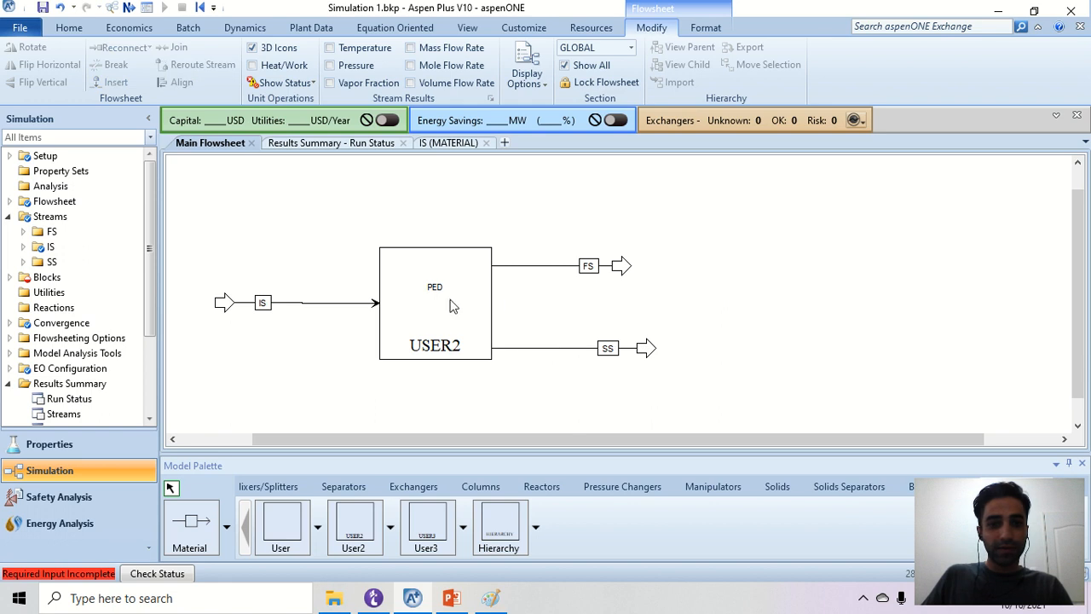
Open the PED block's input form at its subroutine and Excel file settings
{"action": "left_click", "coordinate": [445, 308]}
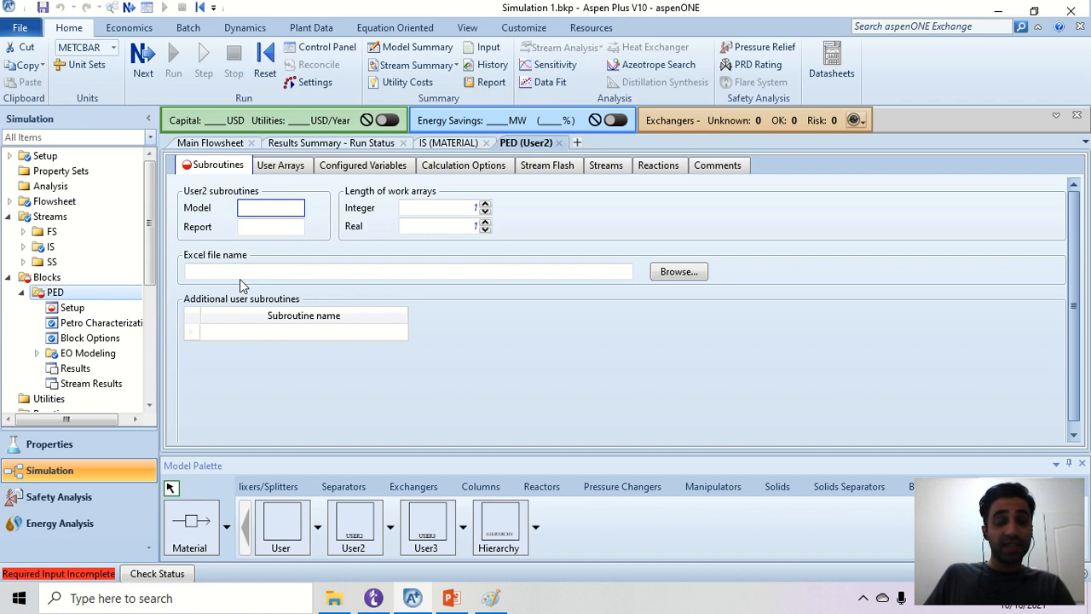
{"action": "mouse_move", "coordinate": [348, 604]}
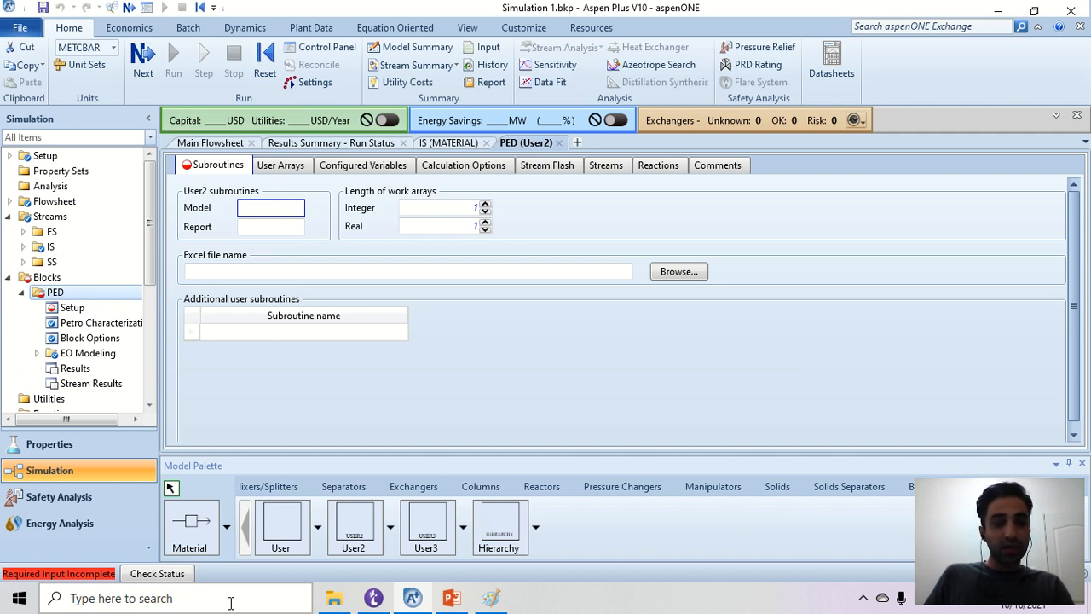
{"action": "key", "text": "ctrl"}
{"action": "key", "text": "ctrl"}
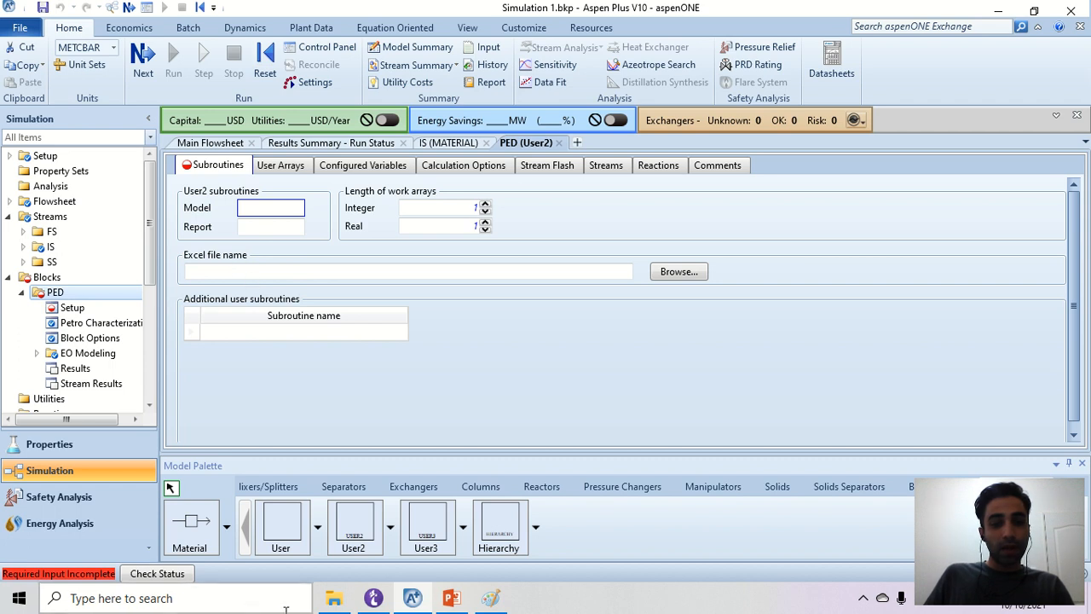
Switch to the PowerPoint presentation, maximize it and select the Excel template folder path on the Section #1 slide
{"action": "left_click", "coordinate": [452, 599]}
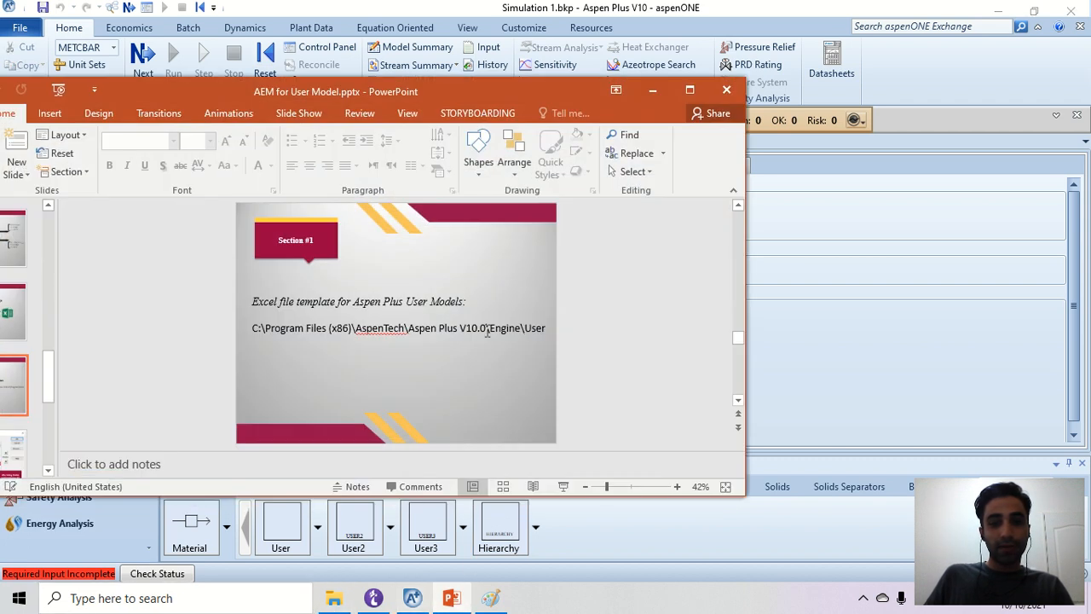
{"action": "left_click", "coordinate": [689, 90]}
{"action": "left_click", "coordinate": [867, 337]}
{"action": "left_click_drag", "start_coordinate": [867, 337], "coordinate": [392, 339]}
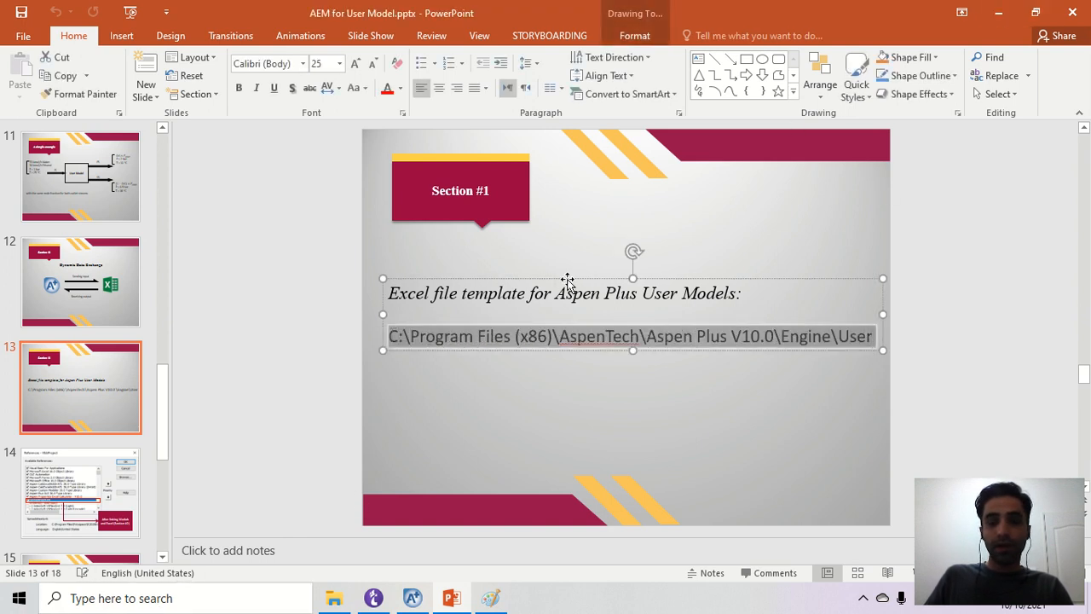
Switch to File Explorer and open the folder C:\Program Files (x86)\AspenTech\Aspen Plus V10.0\Engine\User
{"action": "key", "text": "super"}
{"action": "left_click", "coordinate": [299, 345]}
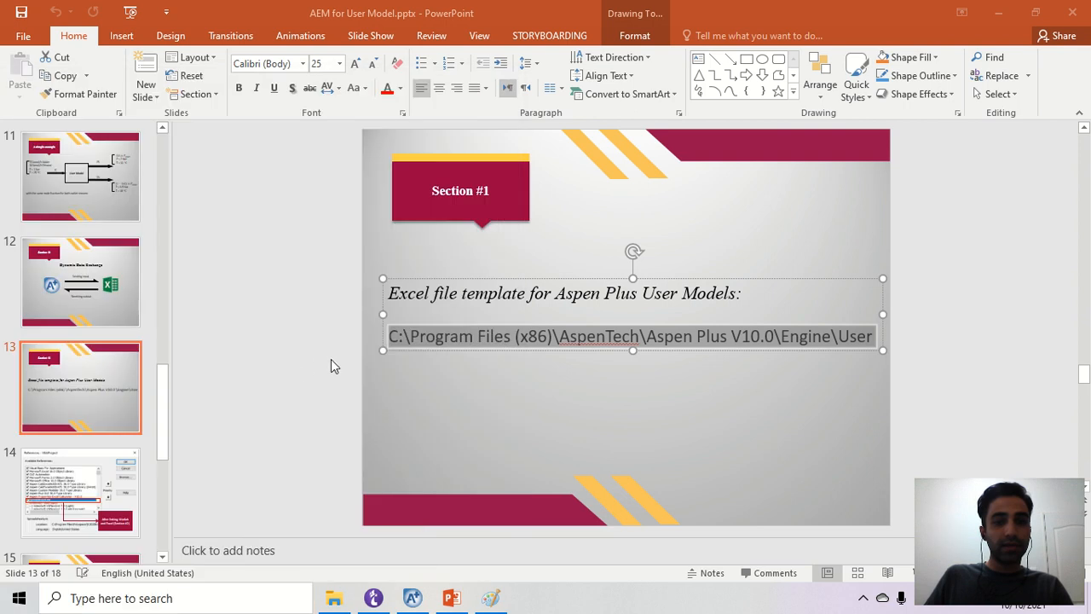
{"action": "scroll", "coordinate": [624, 336], "scroll_direction": "down", "scroll_amount": 3}
{"action": "double_click", "coordinate": [621, 336]}
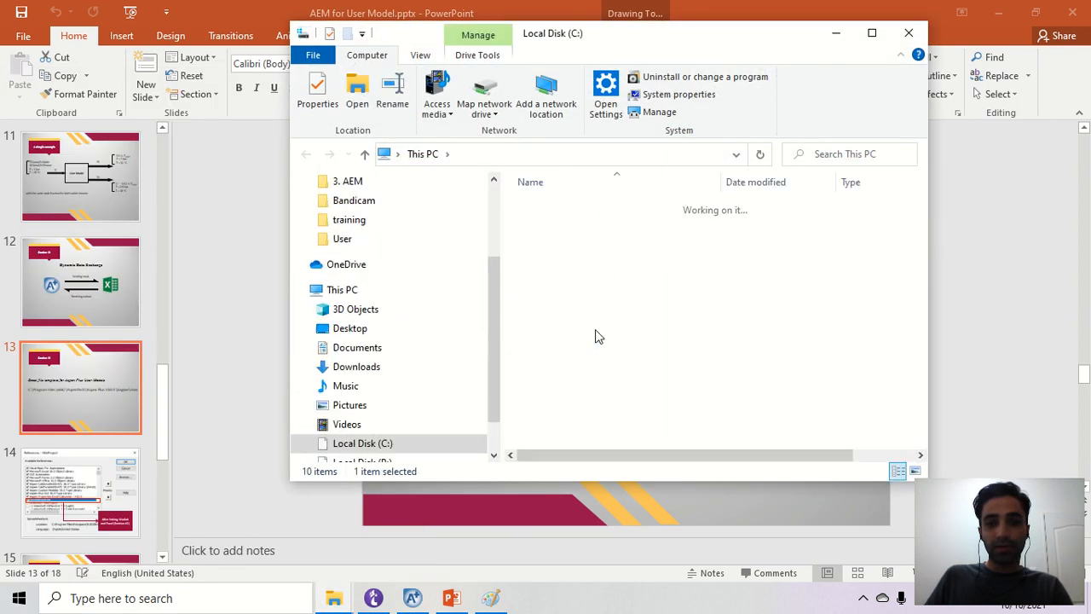
{"action": "double_click", "coordinate": [609, 323]}
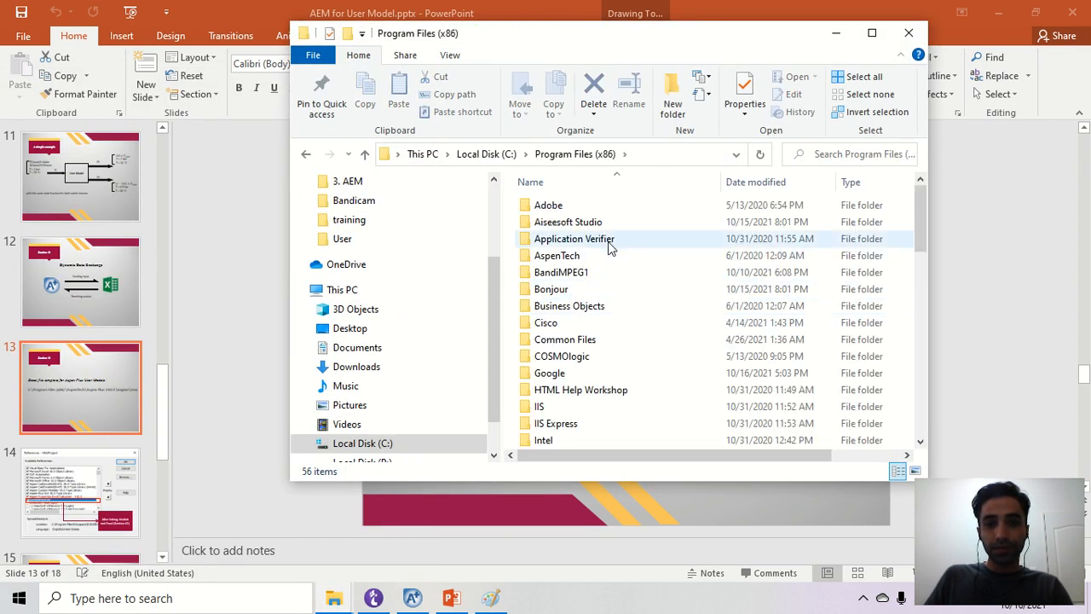
{"action": "double_click", "coordinate": [608, 256]}
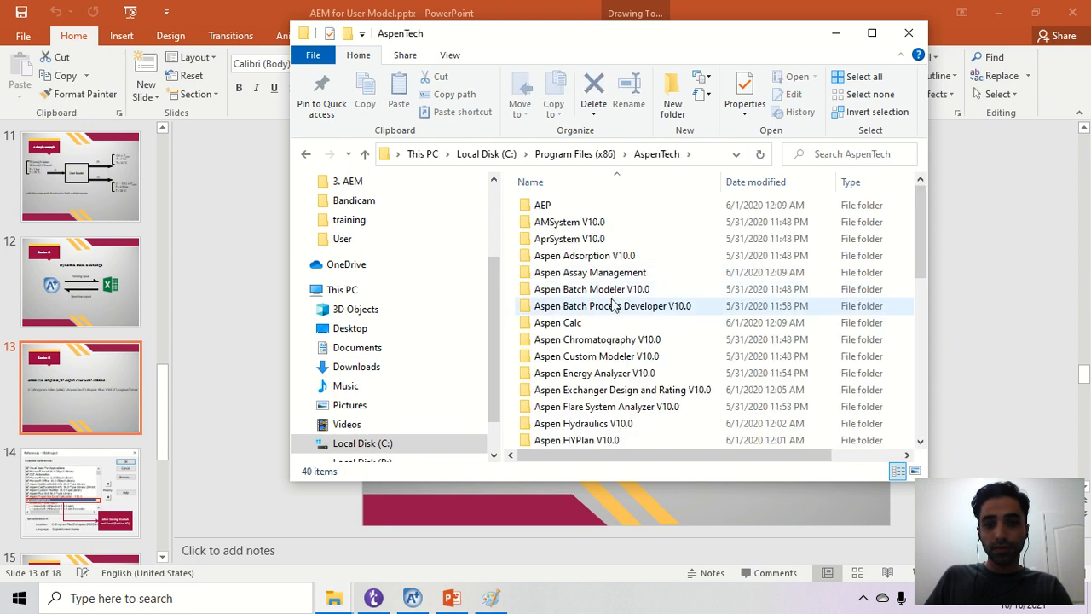
{"action": "scroll", "coordinate": [616, 324], "scroll_direction": "down", "scroll_amount": 5}
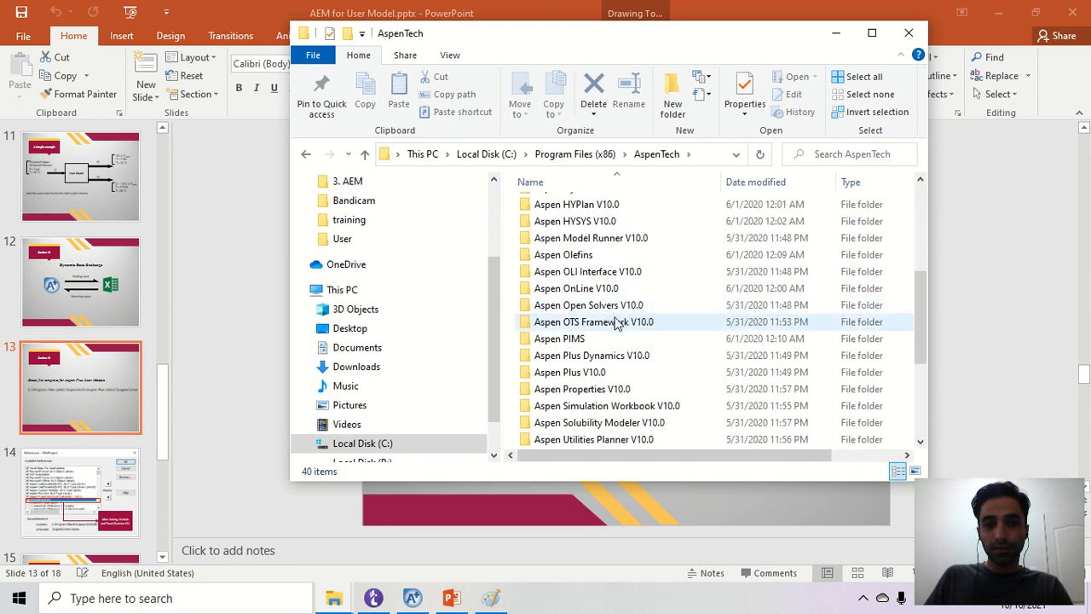
{"action": "double_click", "coordinate": [615, 372]}
{"action": "double_click", "coordinate": [595, 206]}
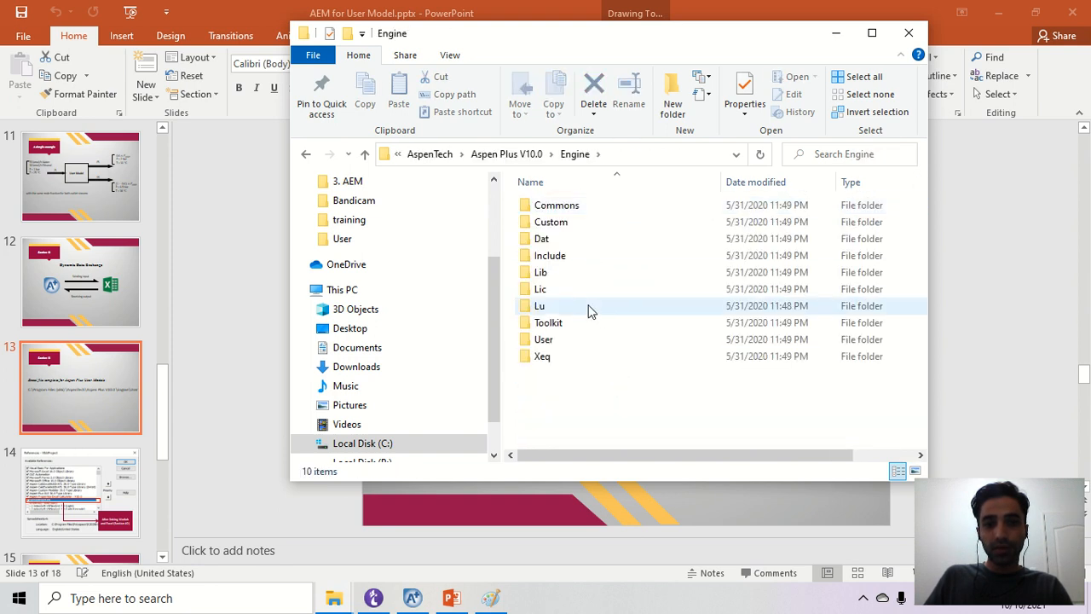
{"action": "double_click", "coordinate": [585, 346]}
Find the Excel templates among the Fortran files in the User folder and copy userxltemplate.xls
{"action": "scroll", "coordinate": [631, 363], "scroll_direction": "down", "scroll_amount": 15}
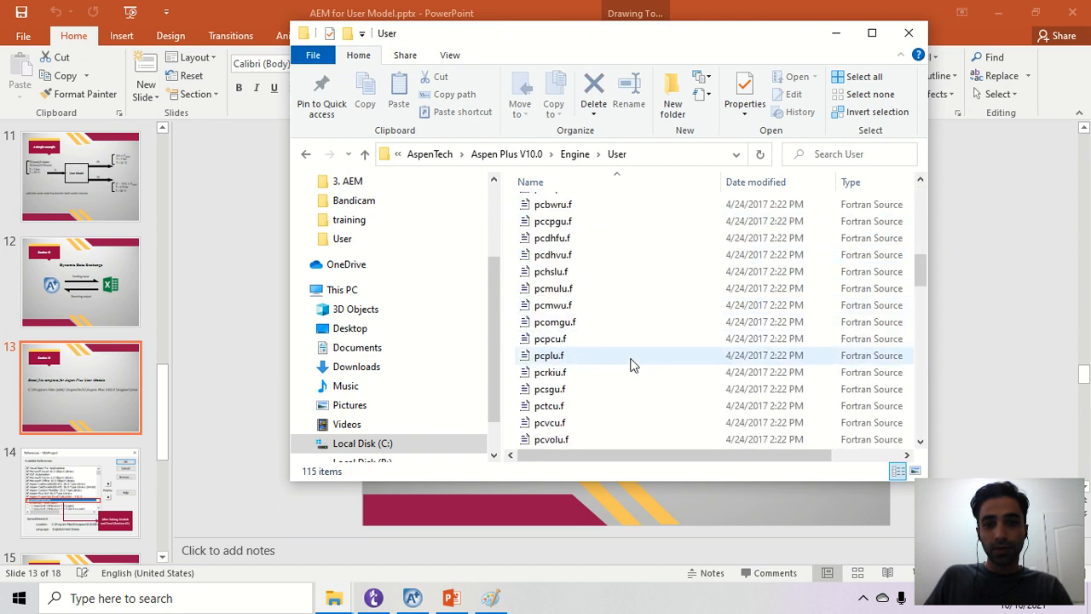
{"action": "scroll", "coordinate": [634, 369], "scroll_direction": "down", "scroll_amount": 4}
{"action": "scroll", "coordinate": [638, 317], "scroll_direction": "up", "scroll_amount": 2}
{"action": "left_click", "coordinate": [615, 302]}
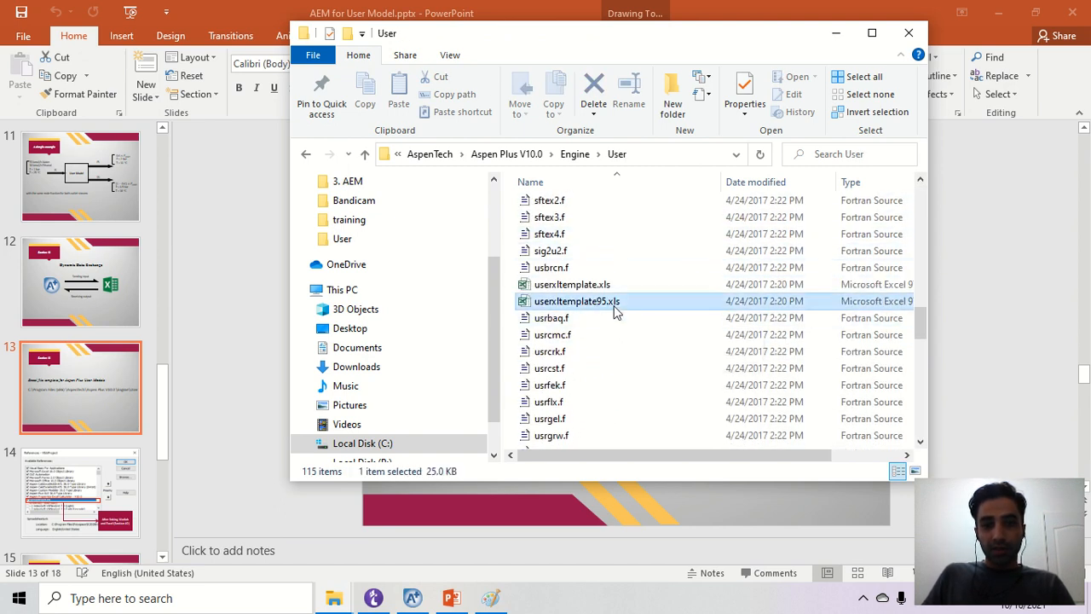
{"action": "left_click", "coordinate": [612, 287]}
{"action": "left_click", "coordinate": [614, 302]}
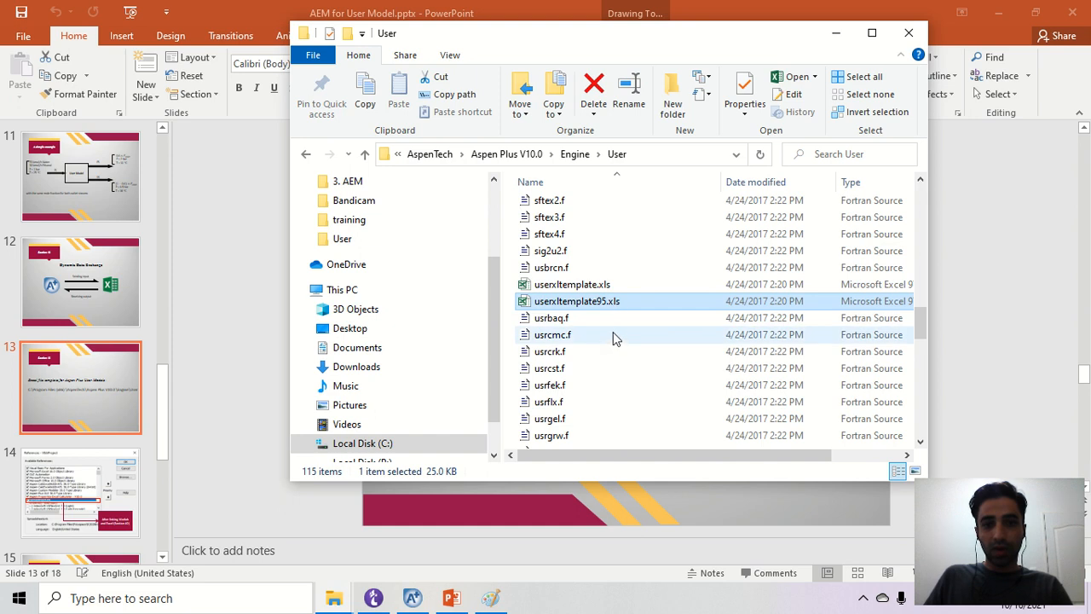
{"action": "left_click", "coordinate": [631, 290]}
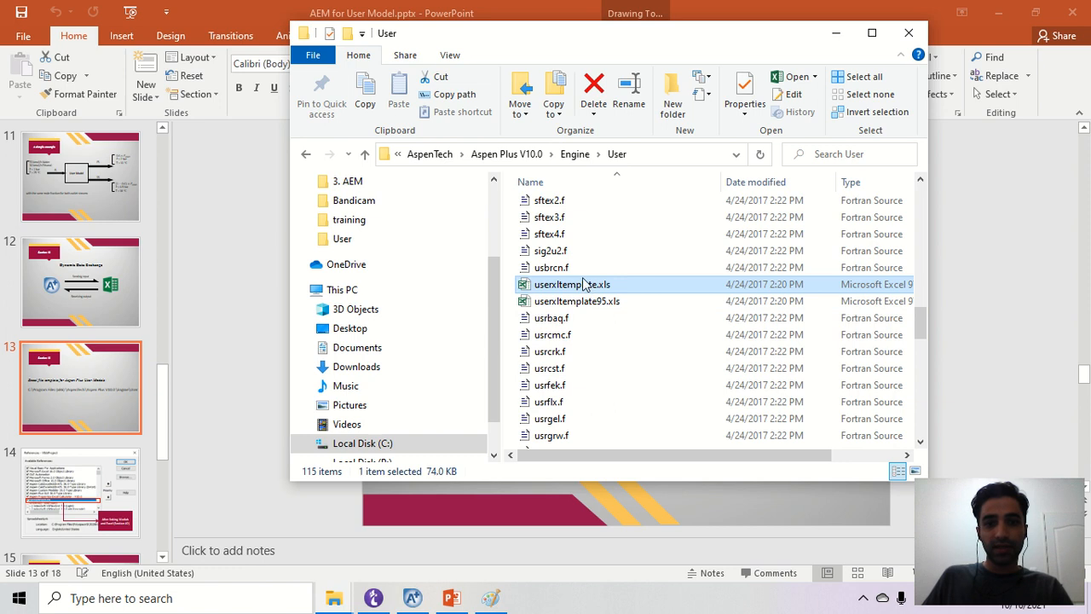
Minimize the open windows, bring up the 3. AEM project folder and paste the copied Excel template into it
{"action": "left_click", "coordinate": [836, 33]}
{"action": "left_click", "coordinate": [999, 15]}
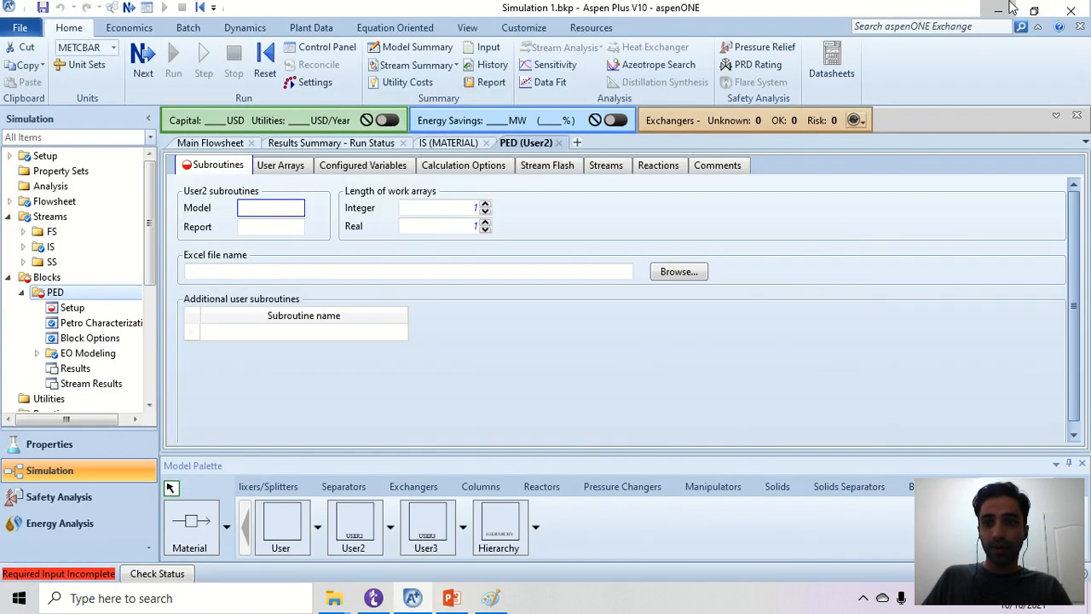
{"action": "left_click", "coordinate": [1009, 8]}
{"action": "left_click", "coordinate": [999, 9]}
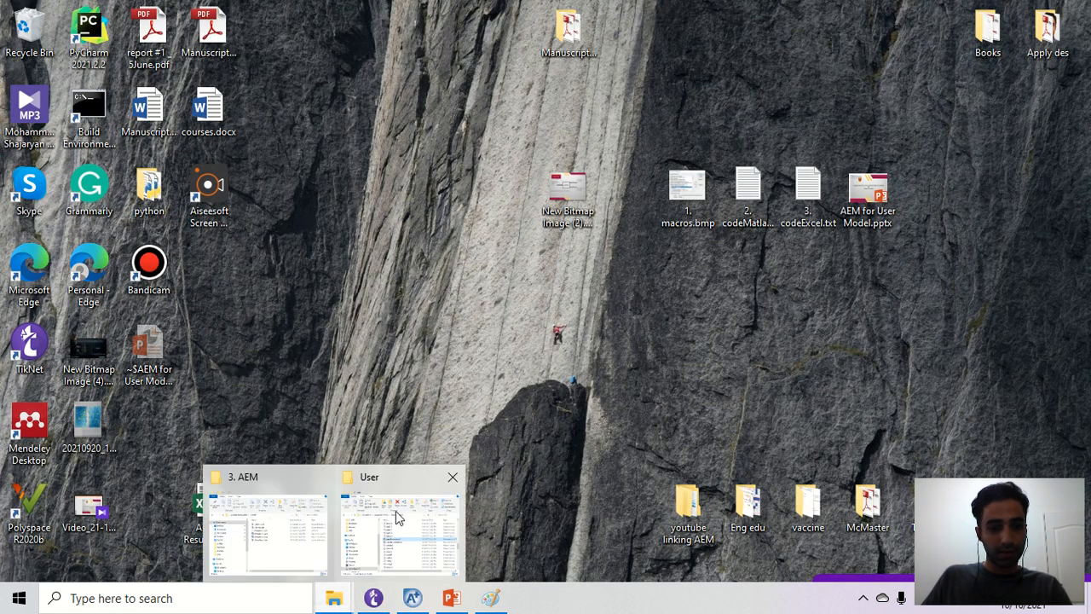
{"action": "left_click", "coordinate": [295, 500]}
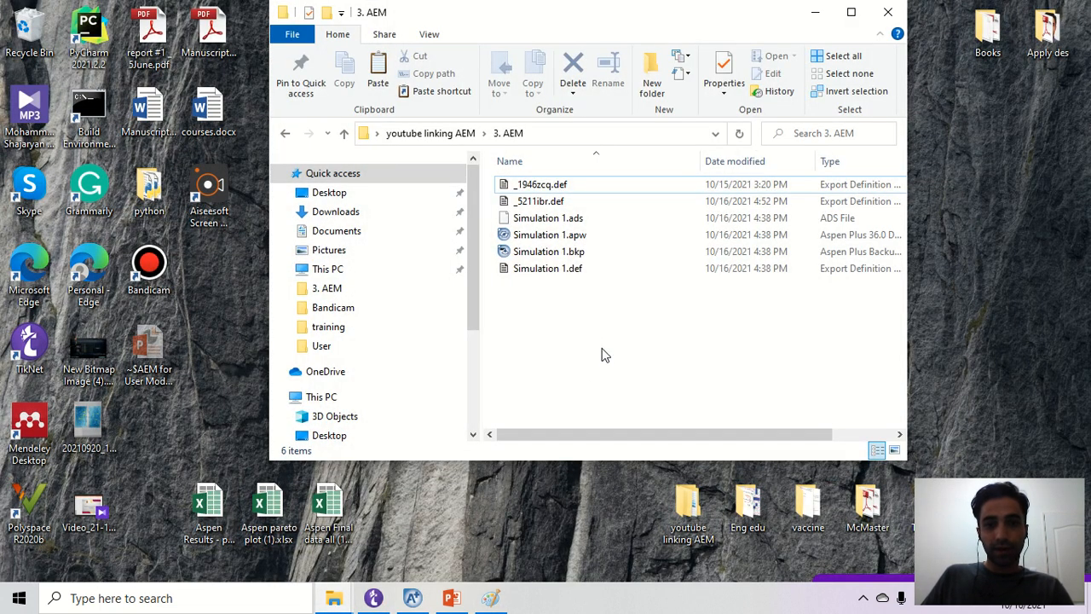
{"action": "key", "text": "ctrl+v"}
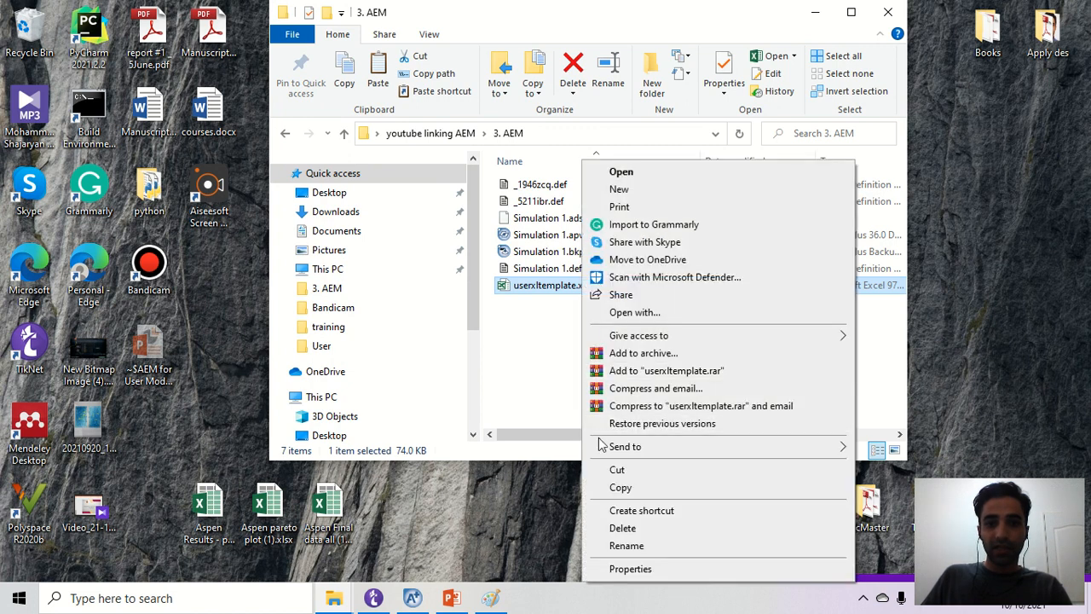
Rename the pasted Excel template as "user_" followed by the author's first name in lowercase, keeping the .xls extension
{"action": "left_click", "coordinate": [628, 546]}
{"action": "left_click", "coordinate": [600, 339]}
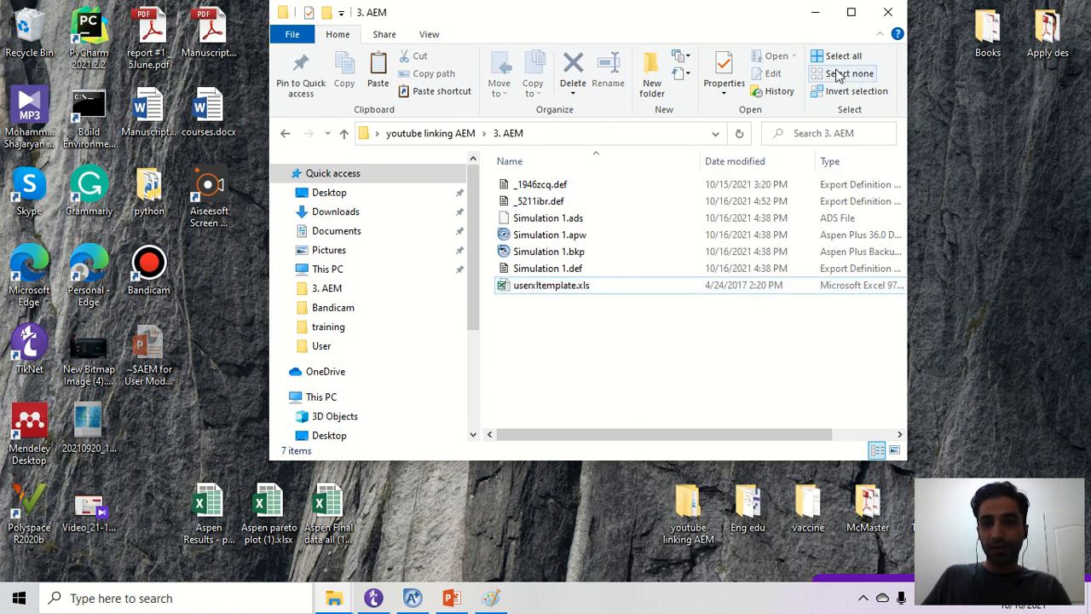
{"action": "left_click", "coordinate": [543, 294]}
{"action": "right_click", "coordinate": [543, 295]}
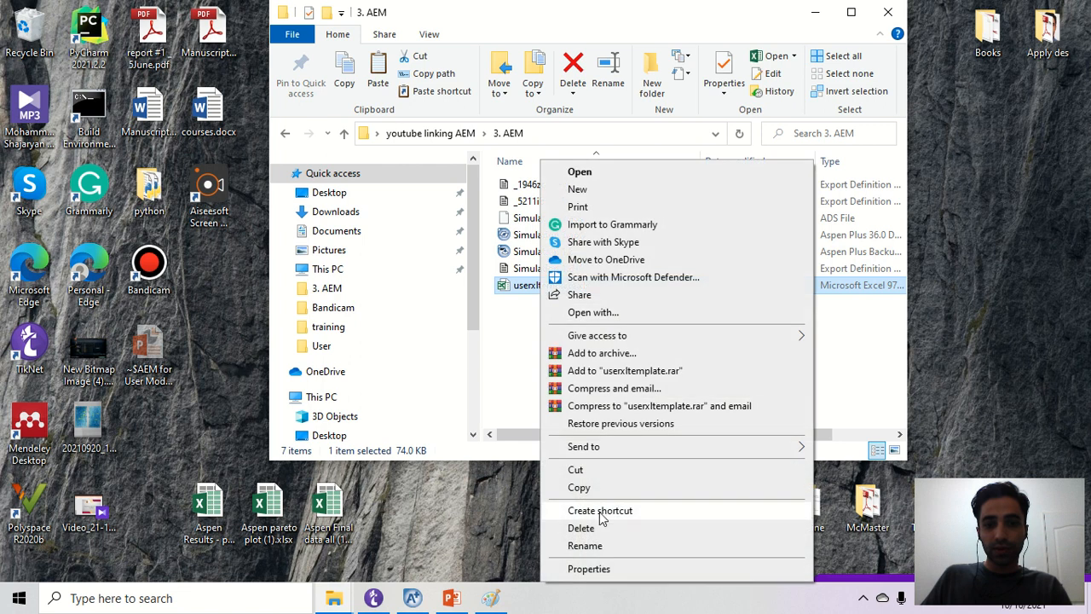
{"action": "left_click", "coordinate": [609, 548]}
{"action": "type", "text": "user_"}
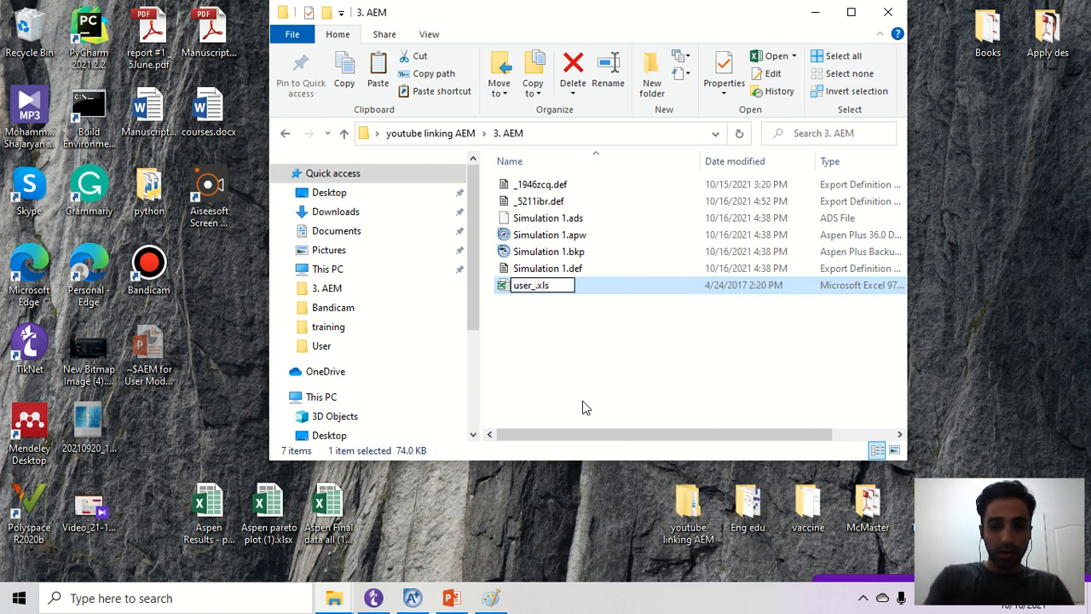
{"action": "type", "text": "Ped"}
{"action": "key", "text": "BackSpace"}
{"action": "key", "text": "BackSpace"}
{"action": "key", "text": "BackSpace"}
{"action": "type", "text": "pedram"}
{"action": "key", "text": "Return"}
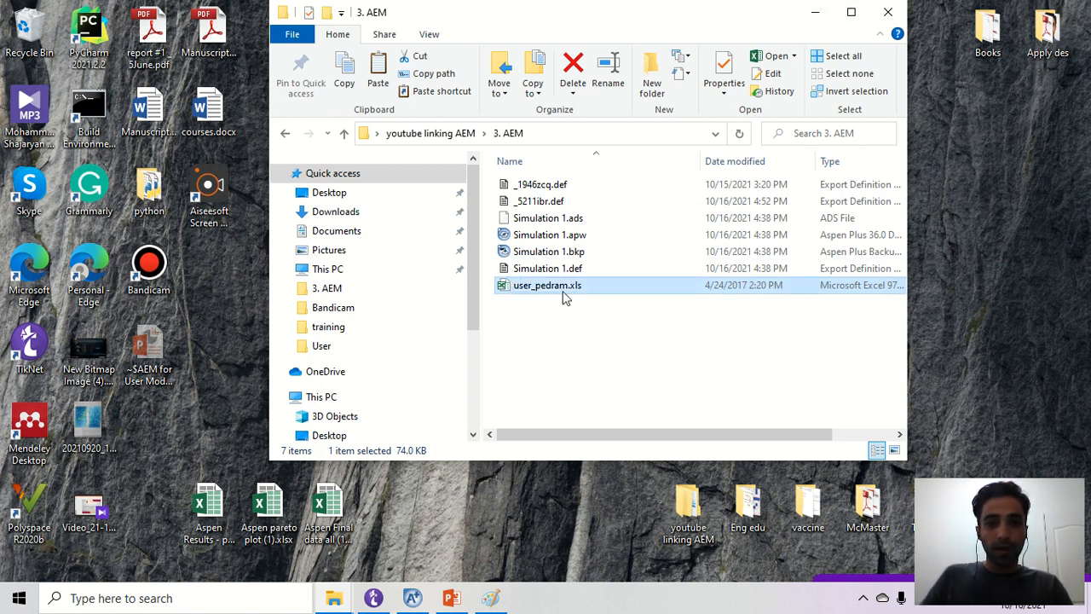
Copy the 3. AEM folder path, switch to Aspen Plus and assign the renamed .xls workbook from that folder as the PED block's Excel file
{"action": "left_click", "coordinate": [597, 133]}
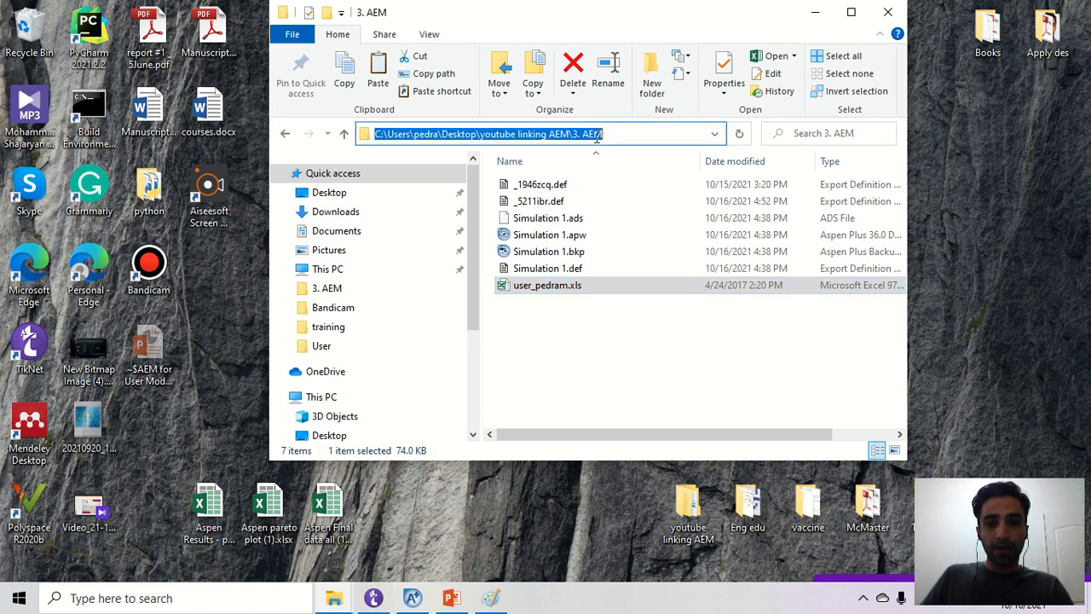
{"action": "key", "text": "alt+Tab"}
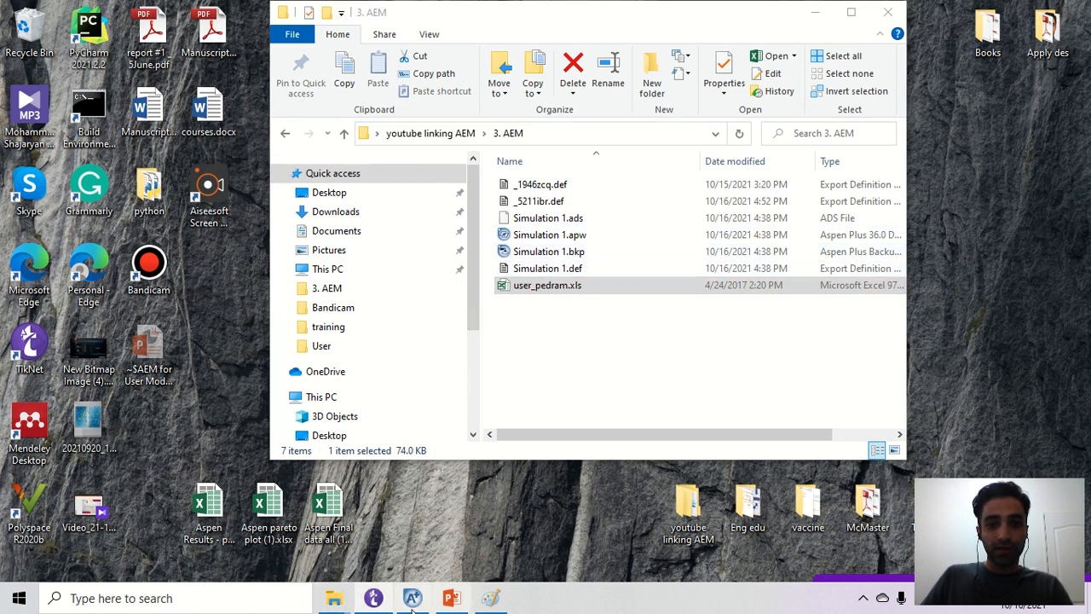
{"action": "left_click", "coordinate": [413, 598]}
{"action": "left_click", "coordinate": [691, 271]}
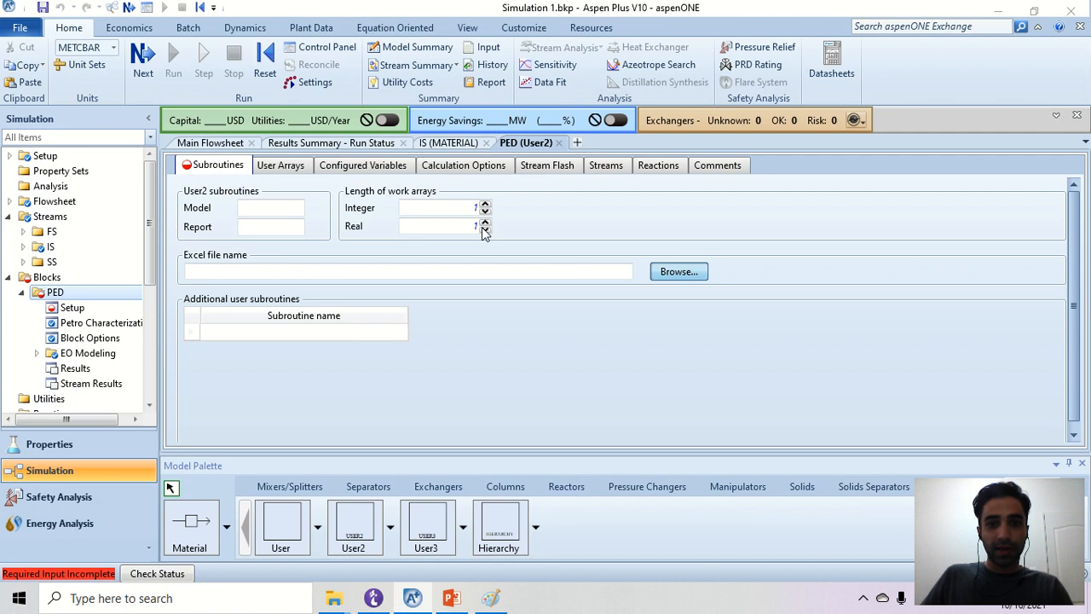
{"action": "left_click", "coordinate": [271, 41]}
{"action": "key", "text": "Return"}
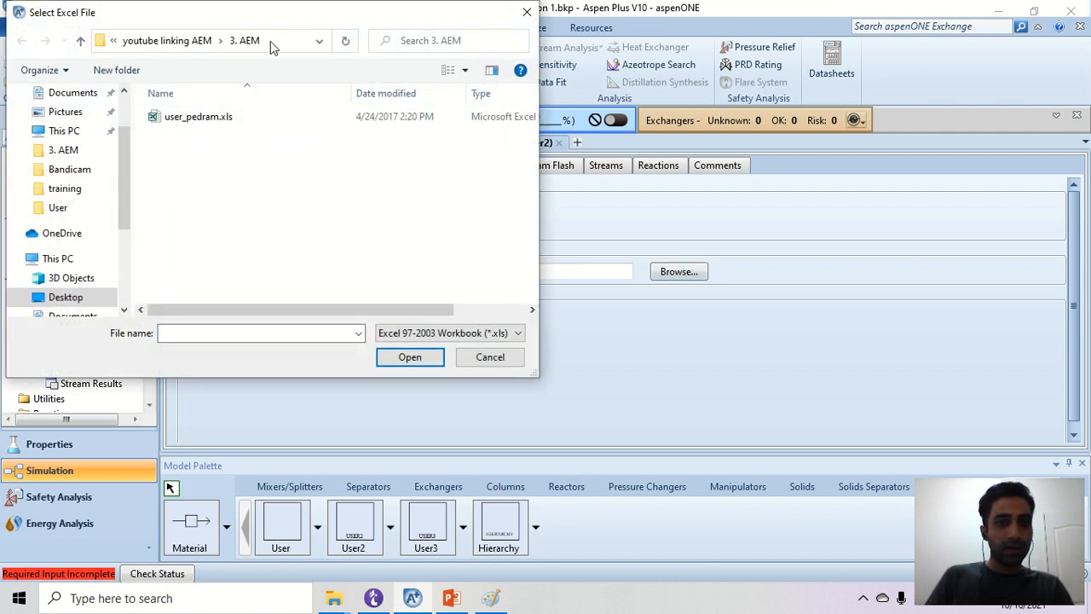
{"action": "left_click", "coordinate": [228, 119]}
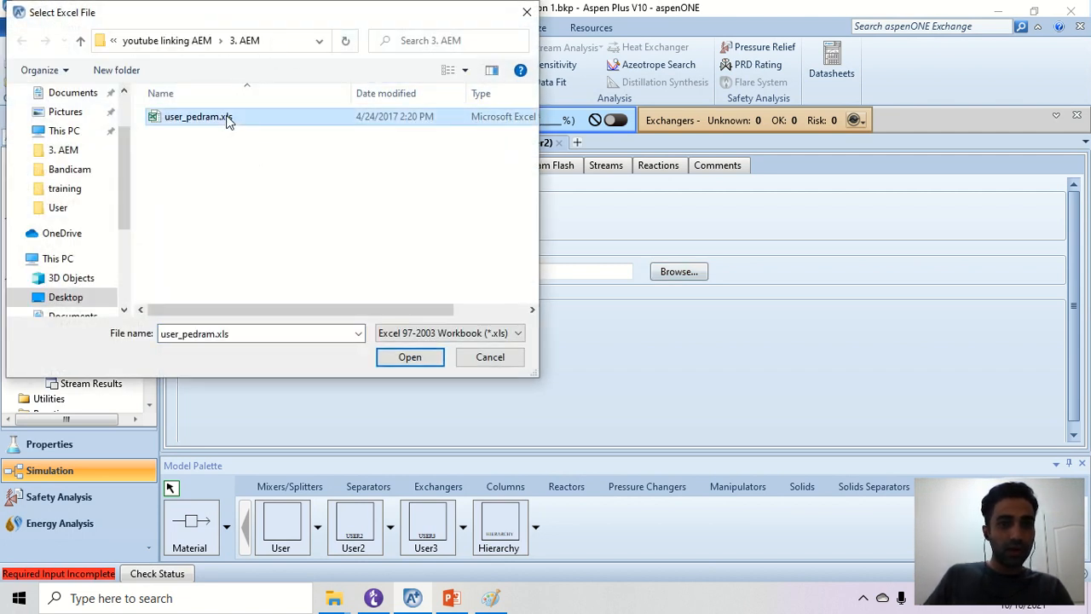
{"action": "left_click", "coordinate": [420, 359]}
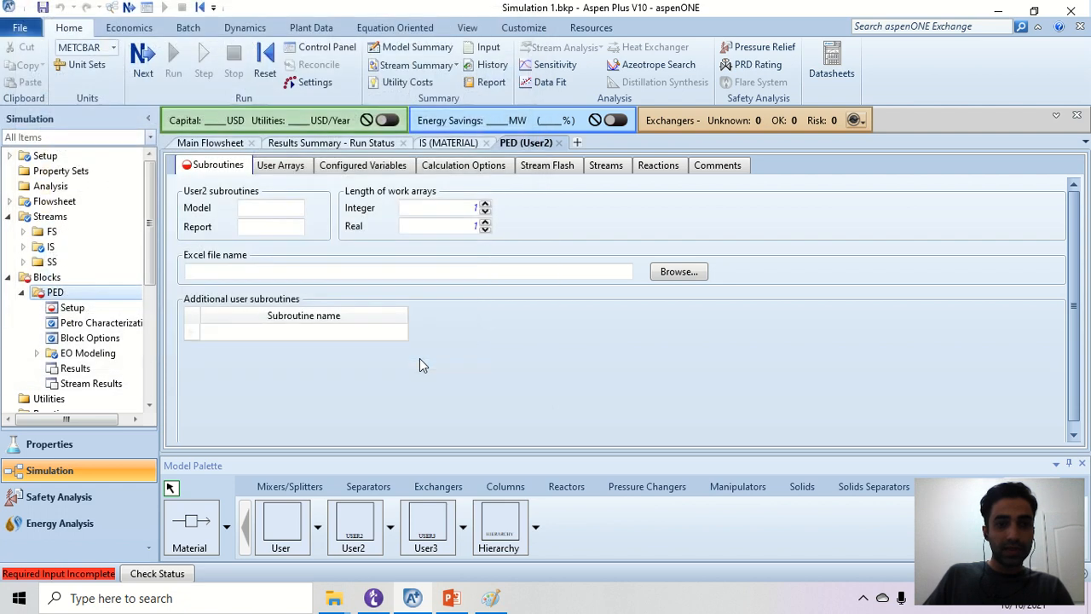
Set the number of real parameters and of character parameters to 3 each in the PED block's user arrays
{"action": "left_click", "coordinate": [281, 167]}
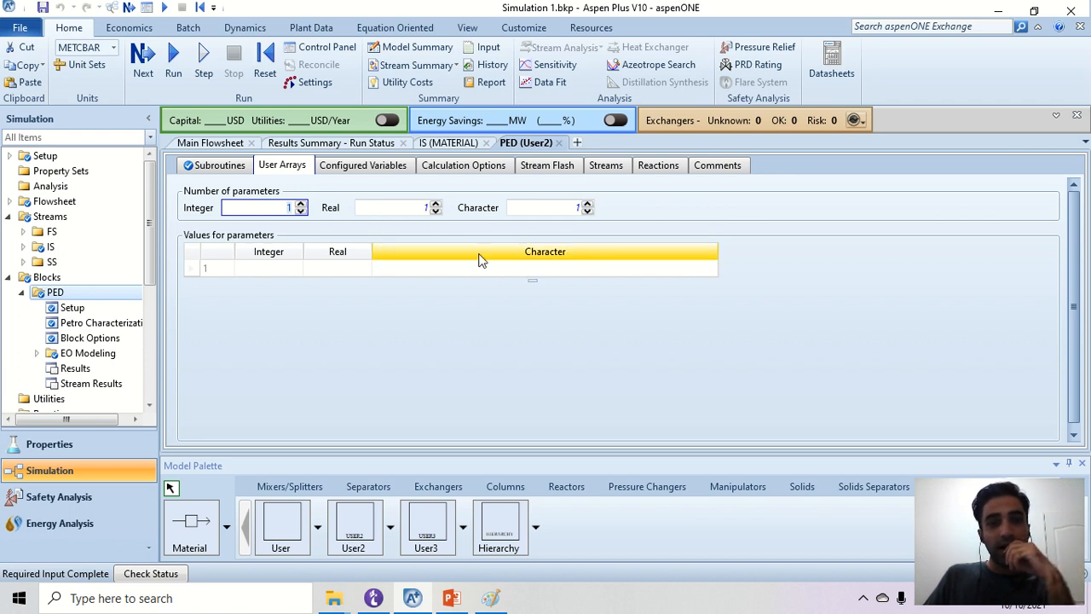
{"action": "left_click", "coordinate": [587, 204]}
{"action": "left_click", "coordinate": [587, 204]}
{"action": "left_click", "coordinate": [435, 204]}
{"action": "left_click", "coordinate": [435, 204]}
Check the FS outlet specifications in the Paint example diagram and enter 0.6 as the first real parameter of the PED block
{"action": "left_click", "coordinate": [337, 273]}
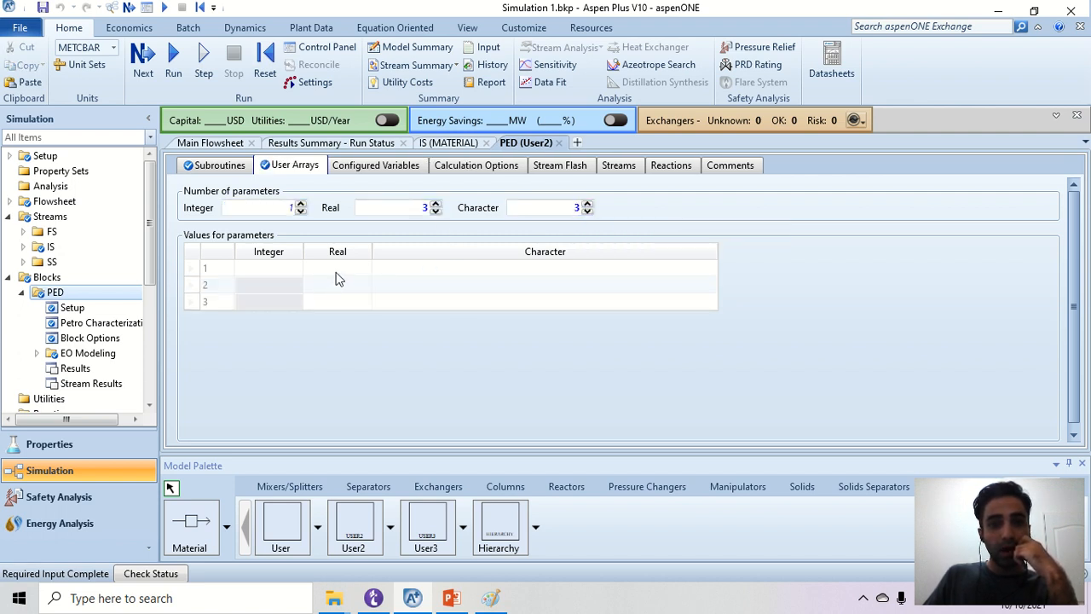
{"action": "left_click", "coordinate": [483, 600]}
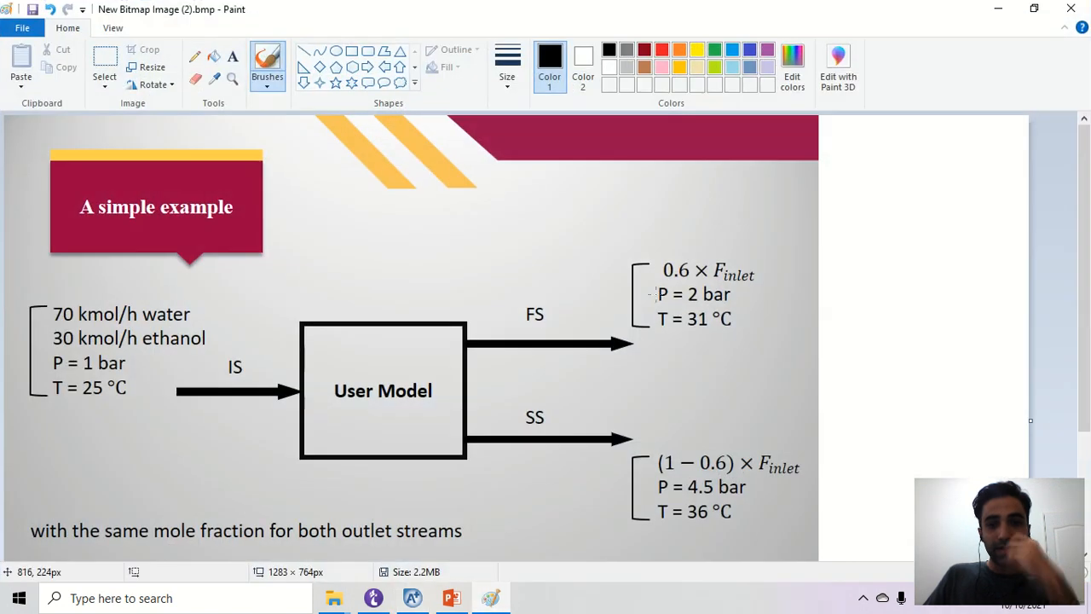
{"action": "key", "text": "ctrl"}
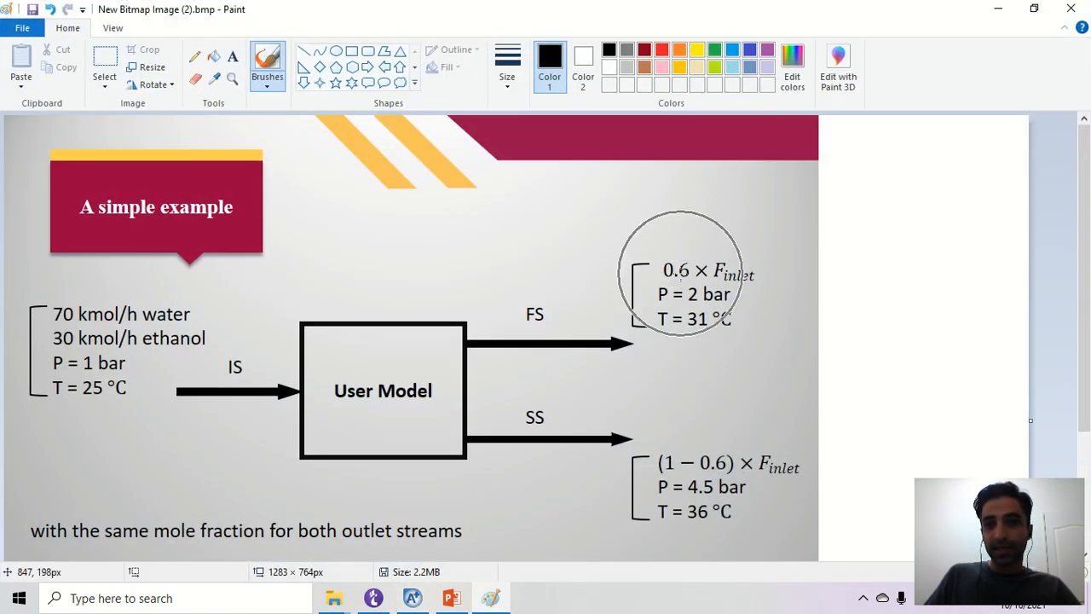
{"action": "left_click", "coordinate": [997, 7]}
{"action": "left_click", "coordinate": [344, 270]}
{"action": "type", "text": "0.6"}
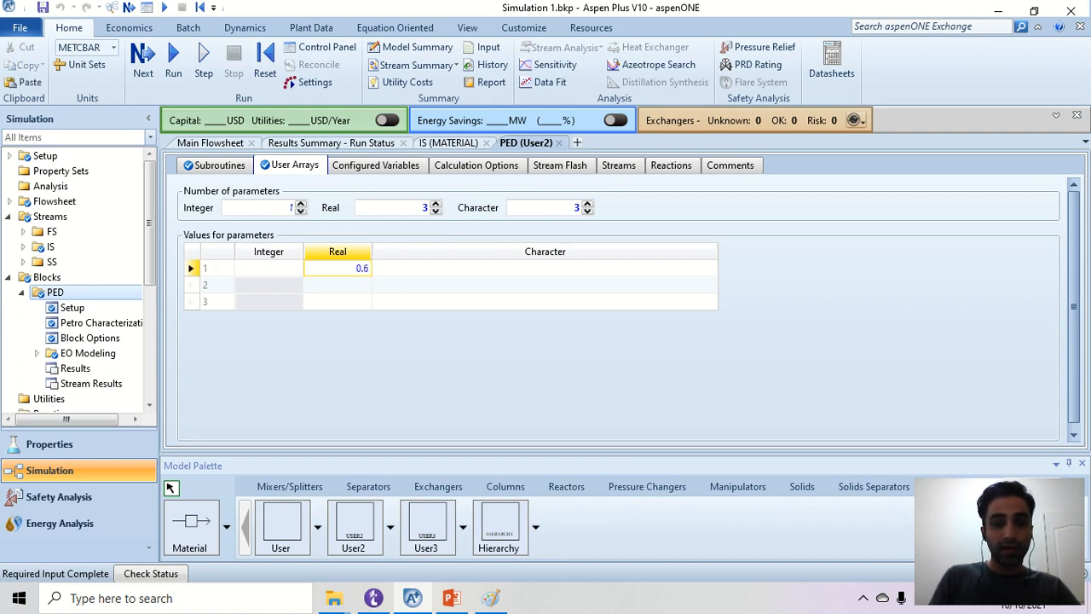
{"action": "key", "text": "Return"}
Enter FLOW FRACTION OF FS as the first character parameter, beside the 0.6 value
{"action": "left_click", "coordinate": [419, 271]}
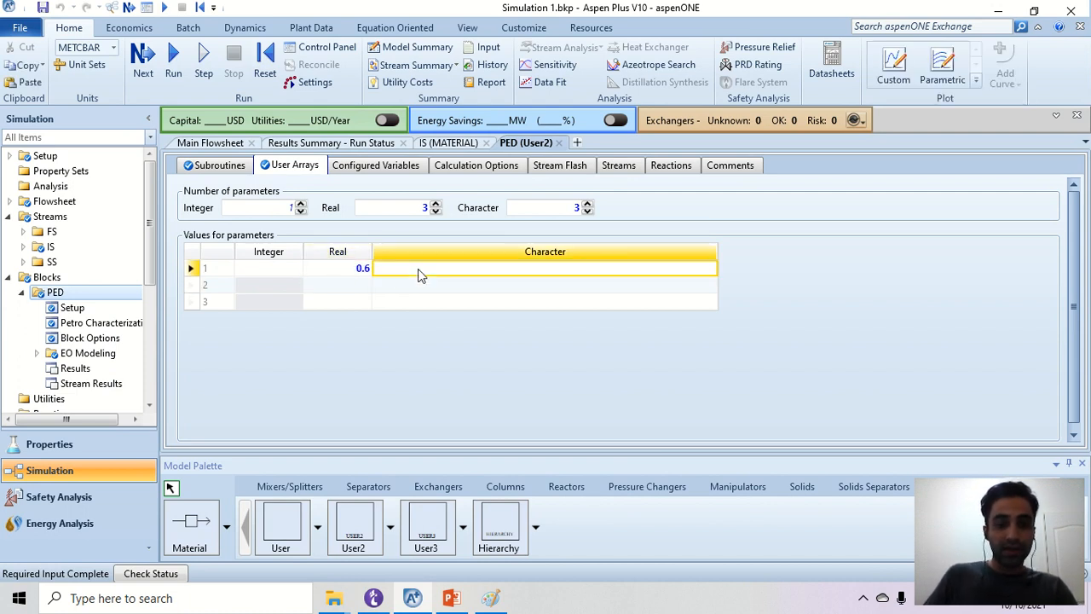
{"action": "type", "text": "FLOW FRACTION OF"}
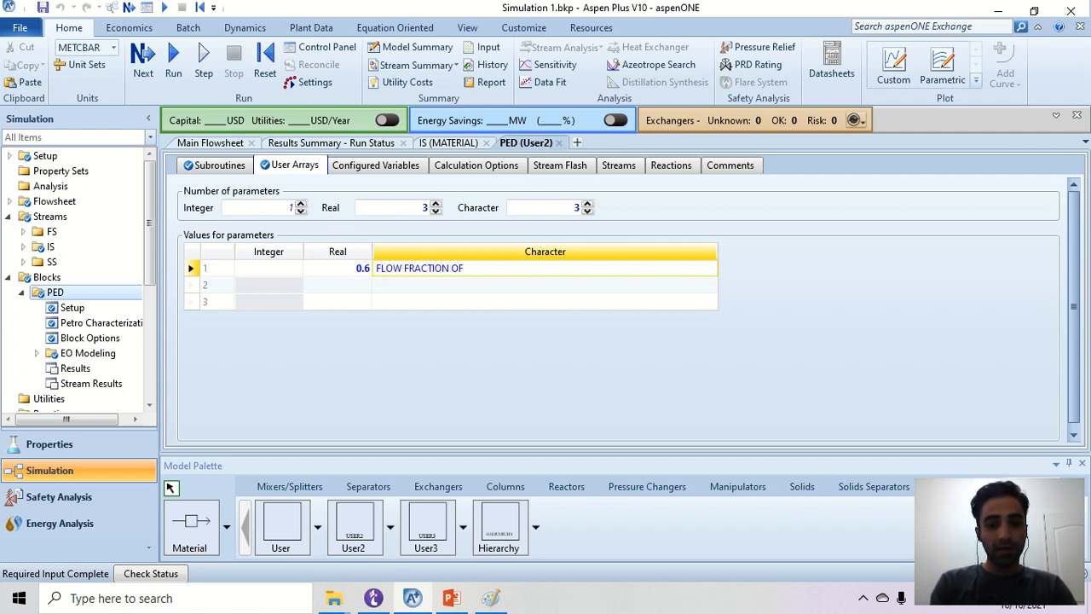
{"action": "key", "text": "Return"}
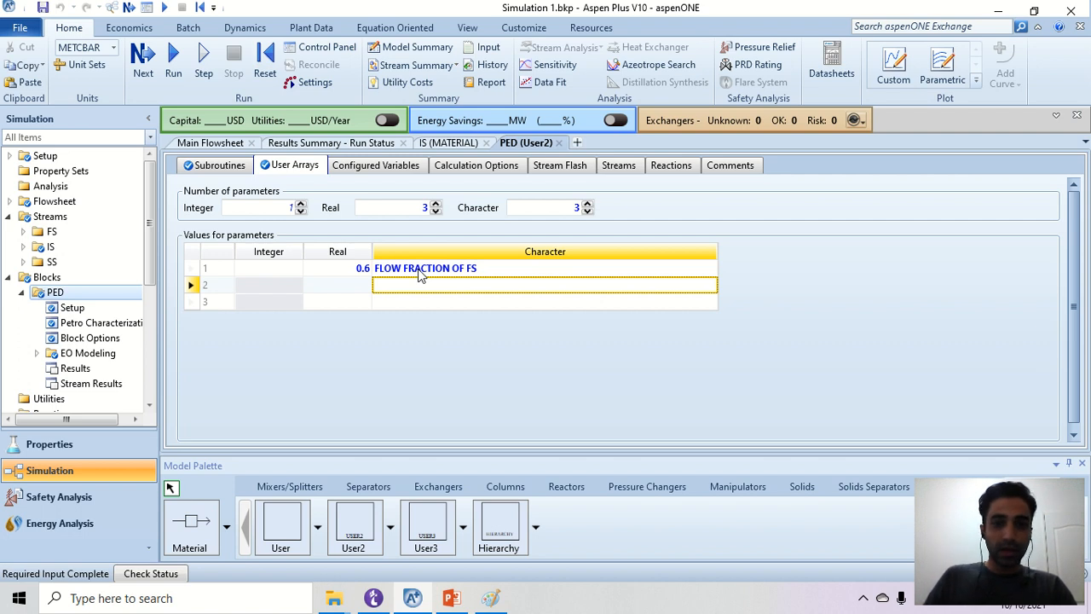
Consult the example diagram again in Paint and enter PRESSURE OF FS as the second character parameter in Aspen Plus
{"action": "key", "text": "alt+Tab"}
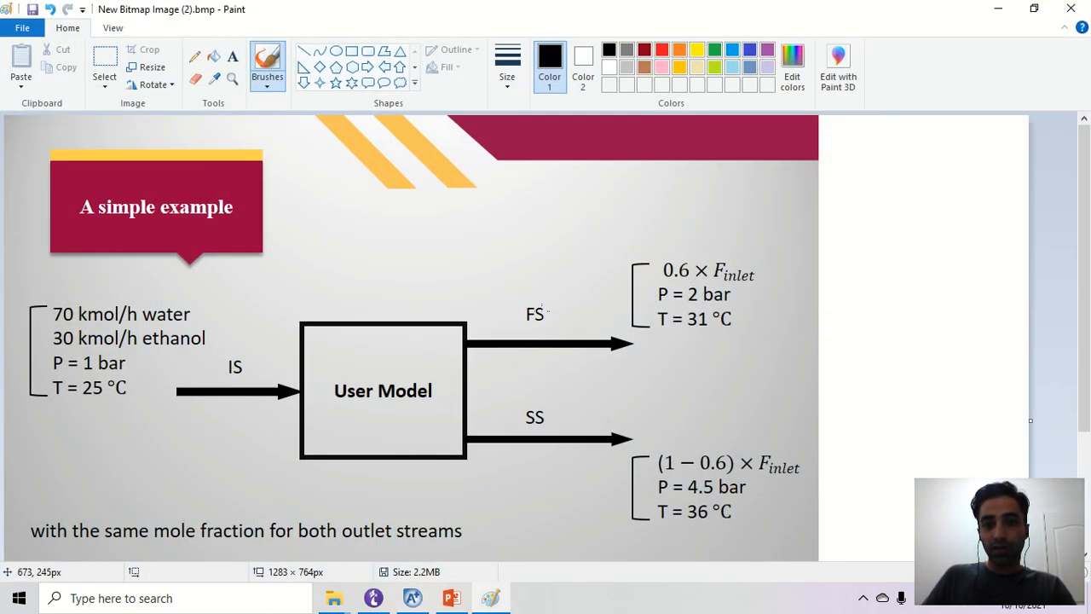
{"action": "key", "text": "alt+Tab"}
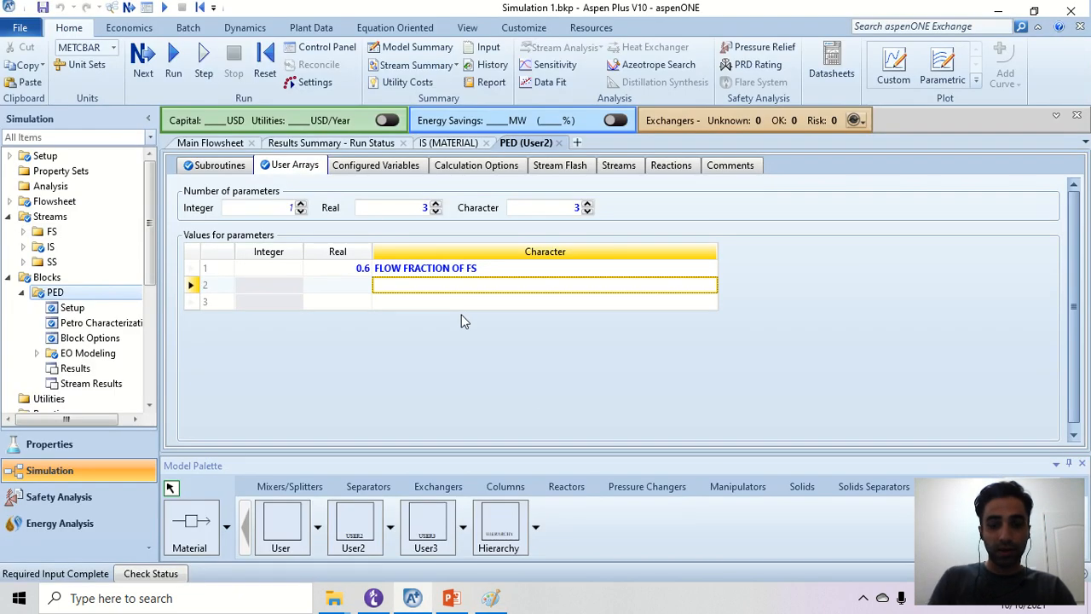
{"action": "type", "text": "PRESSURE OF FS"}
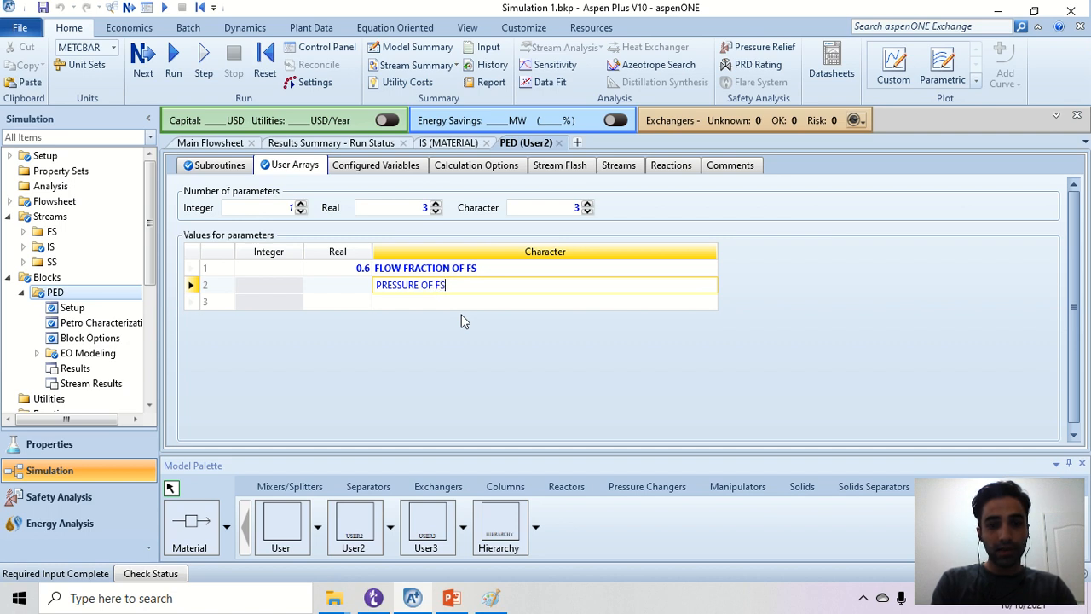
Enter PRESSURE OF SS as the third character parameter of the PED block
{"action": "key", "text": "Return"}
{"action": "type", "text": "PRESSURE "}
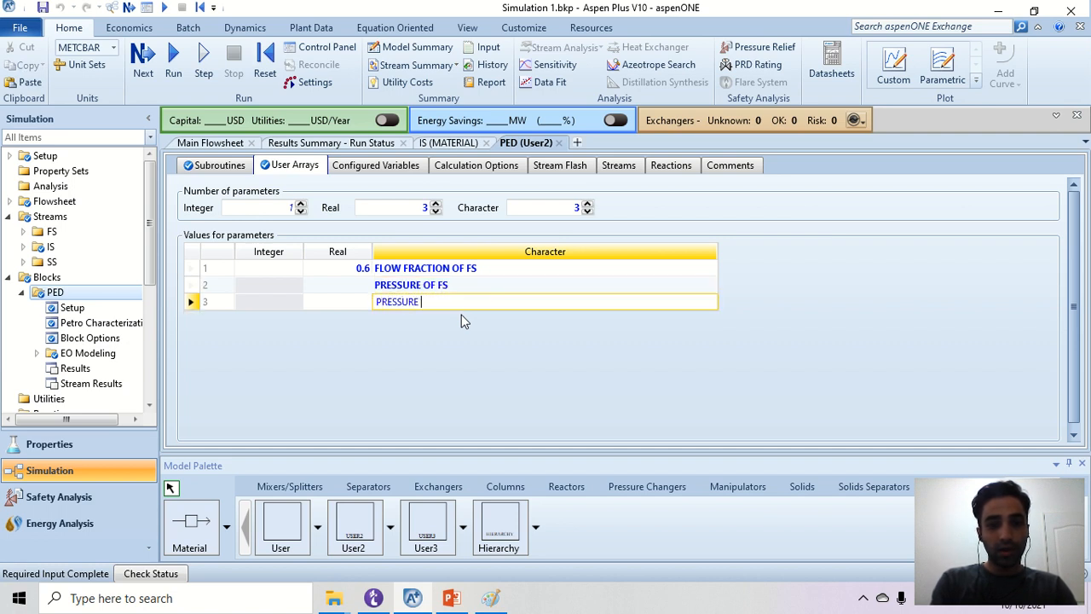
{"action": "type", "text": "OF S"}
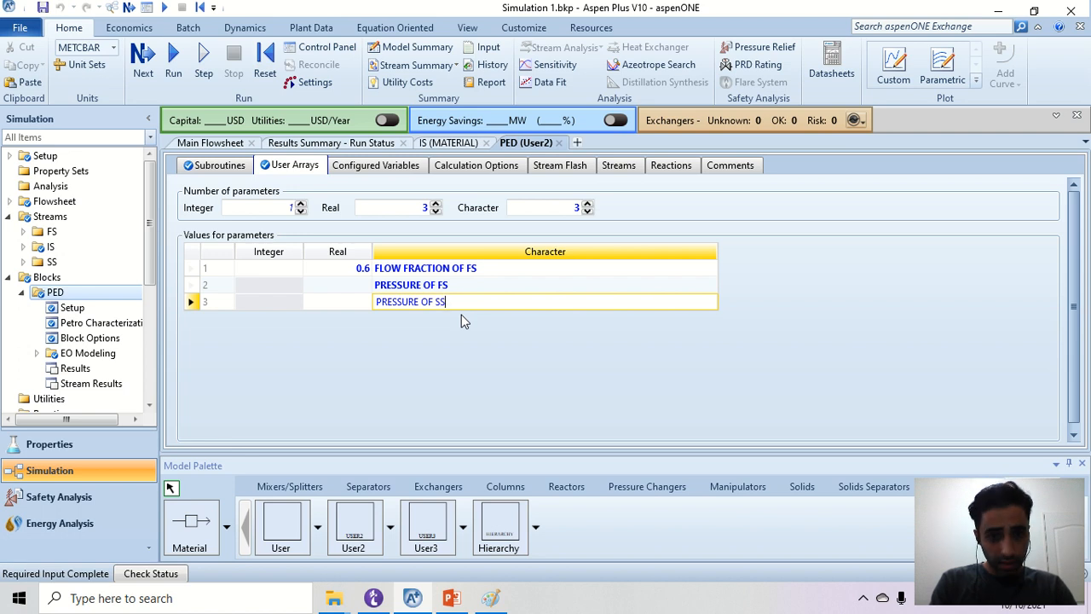
{"action": "type", "text": "S"}
Enter 2 and 4.5 as the second and third real parameters, checking the SS outlet pressure in the Paint diagram
{"action": "left_click", "coordinate": [367, 287]}
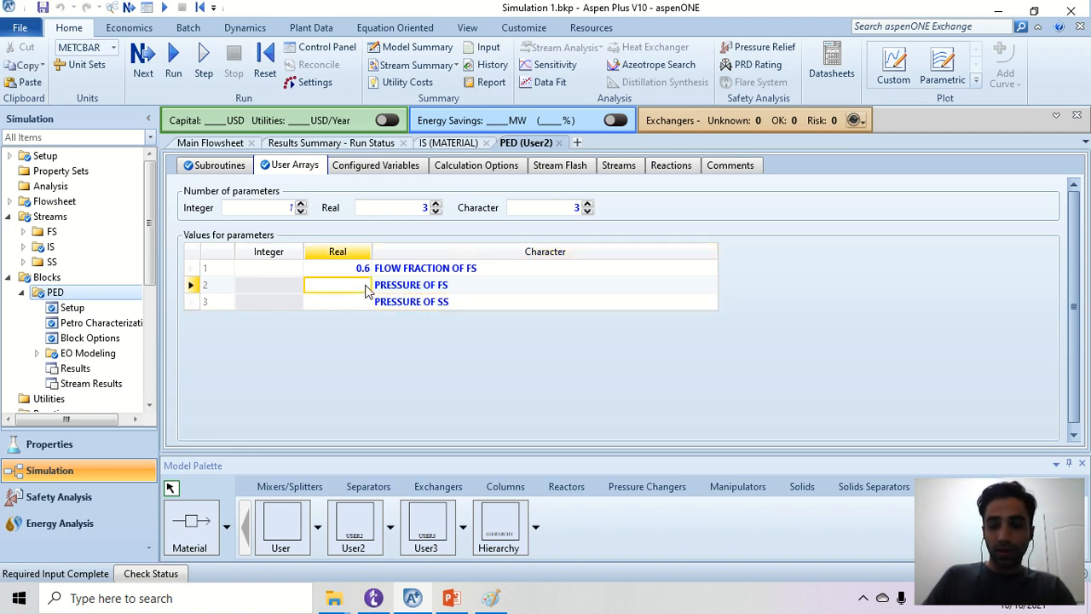
{"action": "type", "text": "2"}
{"action": "key", "text": "Return"}
{"action": "key", "text": "alt+Tab"}
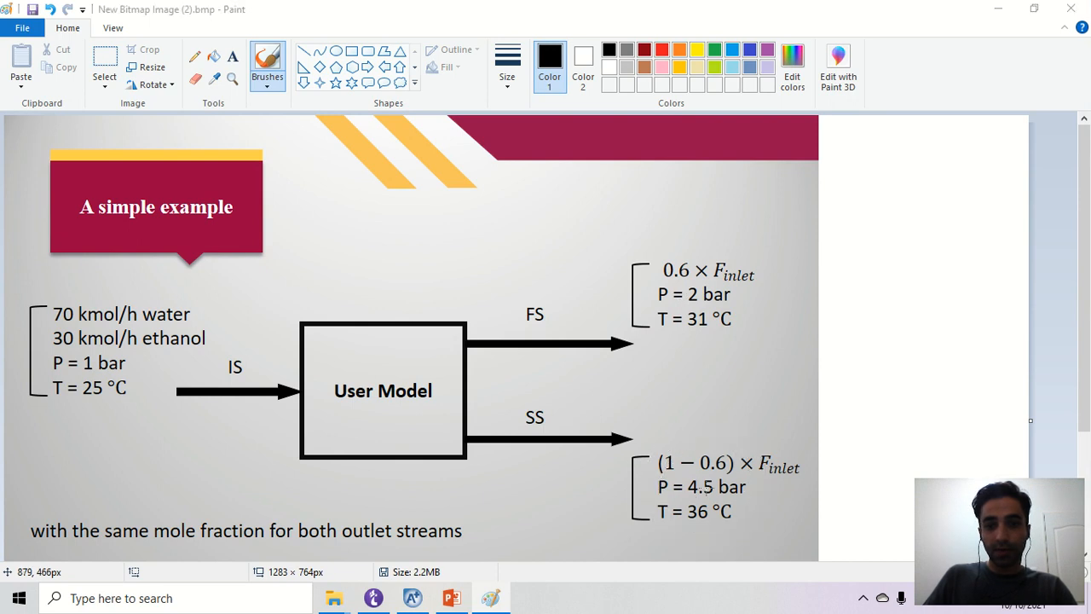
{"action": "key", "text": "alt+Tab"}
{"action": "type", "text": "4.5"}
{"action": "key", "text": "Return"}
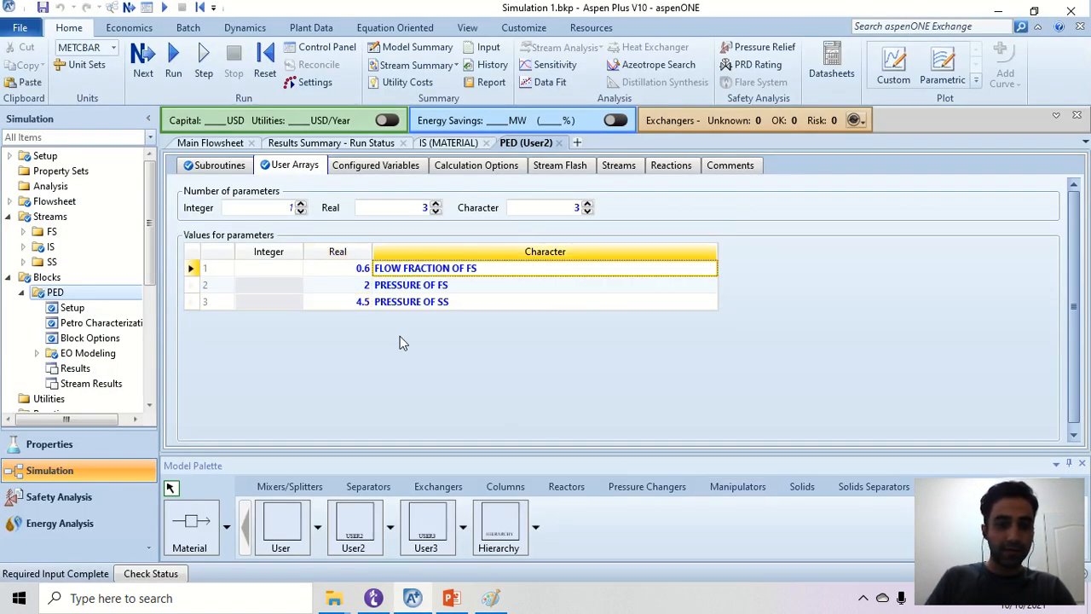
Review the PED block's calculation options and set the flash type of stream FS to Temperature & pressure
{"action": "left_click", "coordinate": [392, 165]}
{"action": "left_click", "coordinate": [464, 166]}
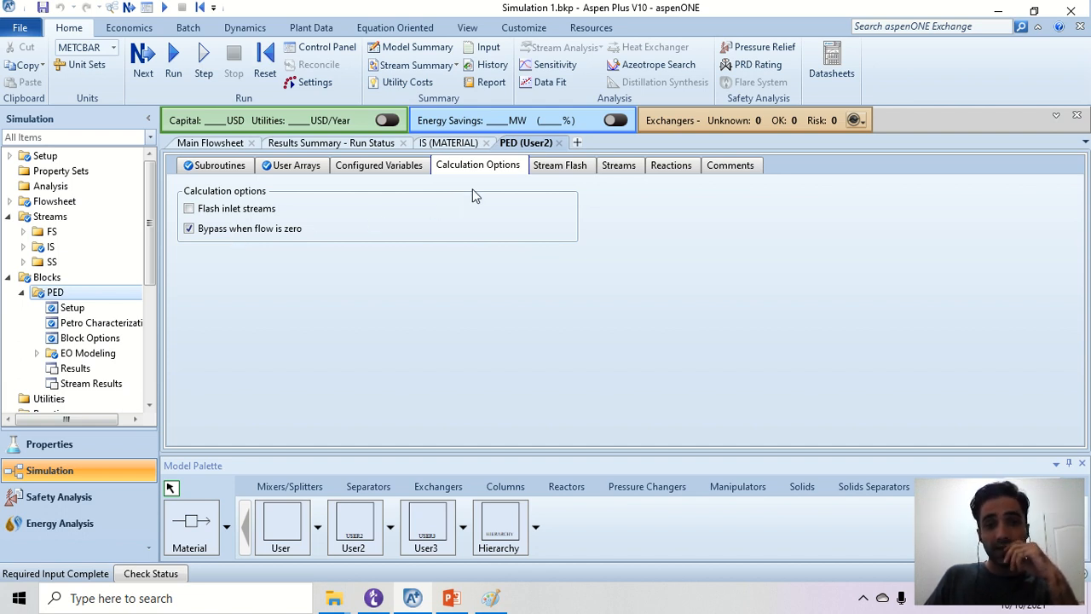
{"action": "left_click", "coordinate": [556, 168]}
{"action": "left_click", "coordinate": [287, 194]}
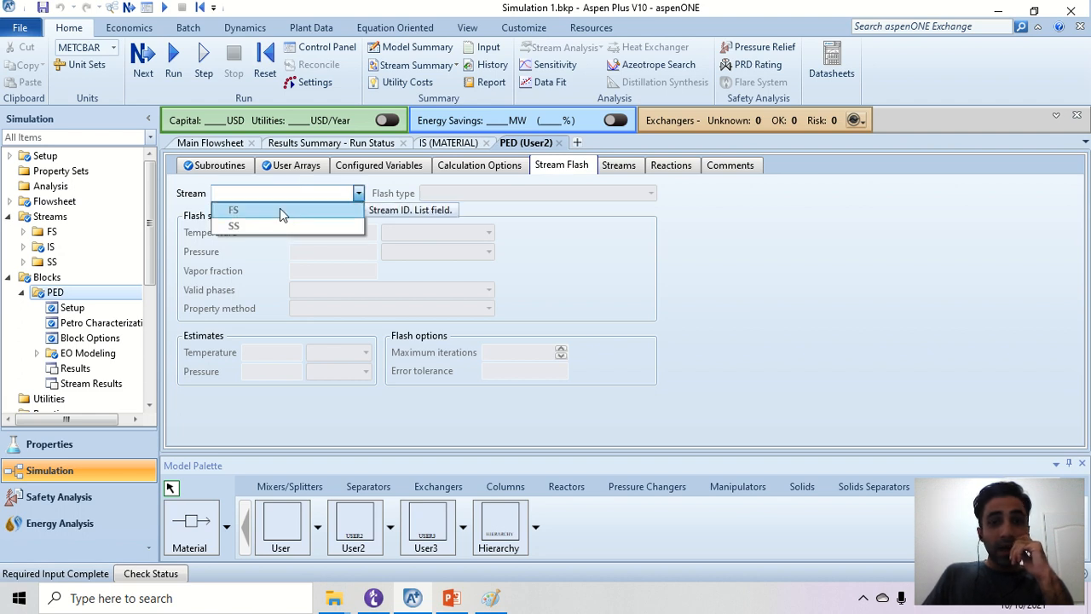
{"action": "left_click", "coordinate": [280, 210]}
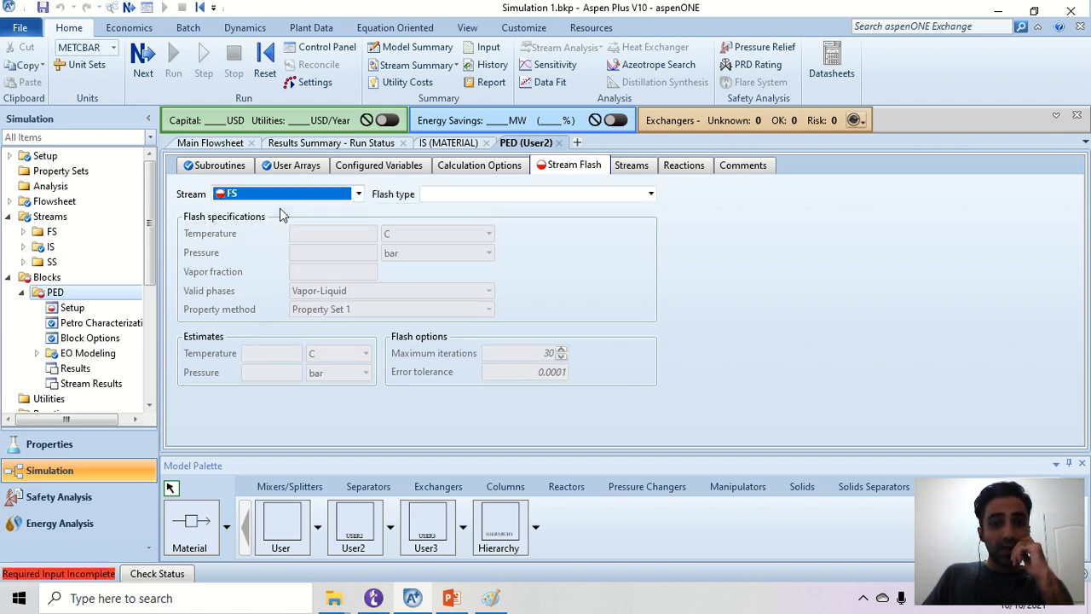
{"action": "left_click", "coordinate": [445, 196]}
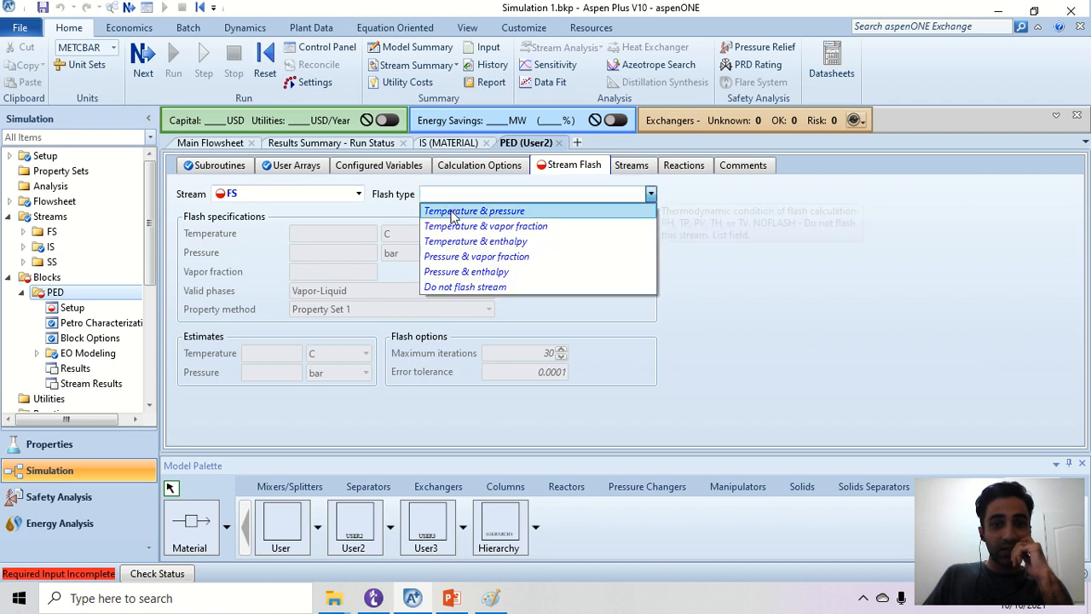
{"action": "left_click", "coordinate": [452, 211]}
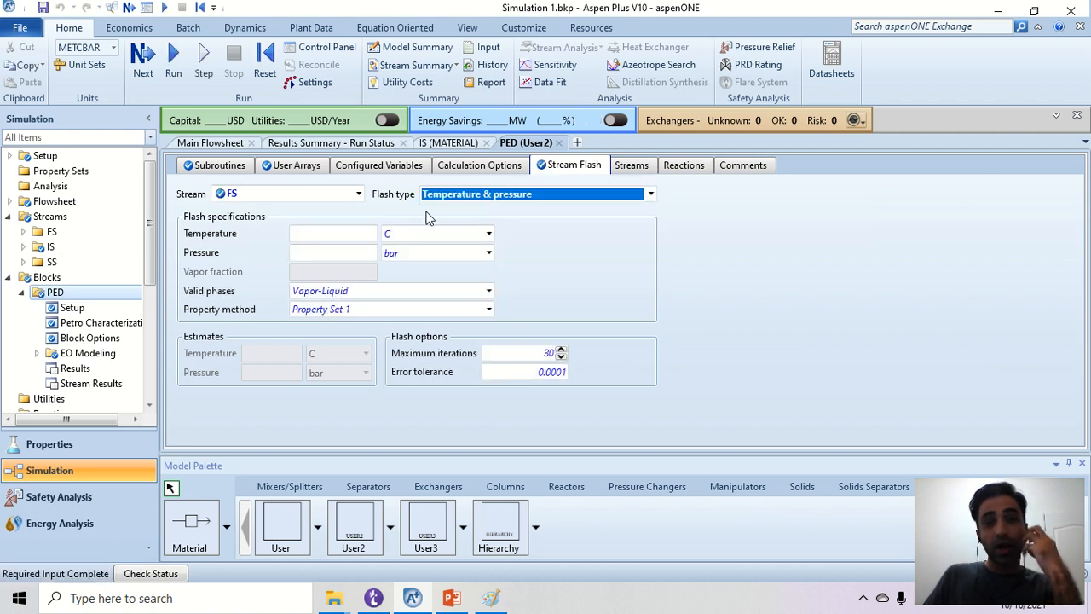
Check the outlet conditions in the Paint diagram, and in Aspen Plus set the flash type of stream SS to Temperature & pressure
{"action": "key", "text": "alt+Tab"}
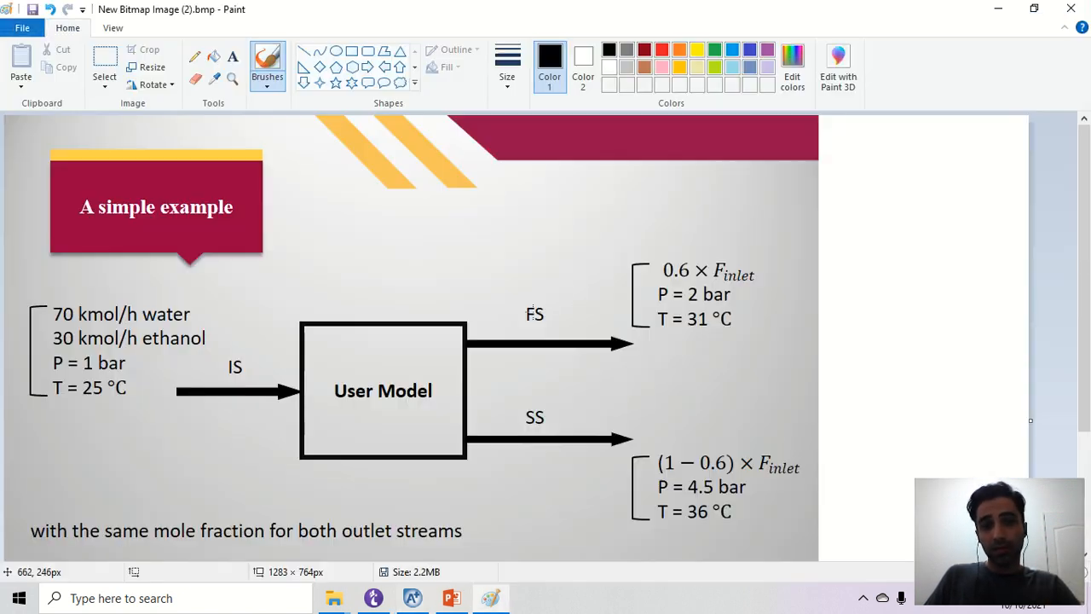
{"action": "key", "text": "ctrl"}
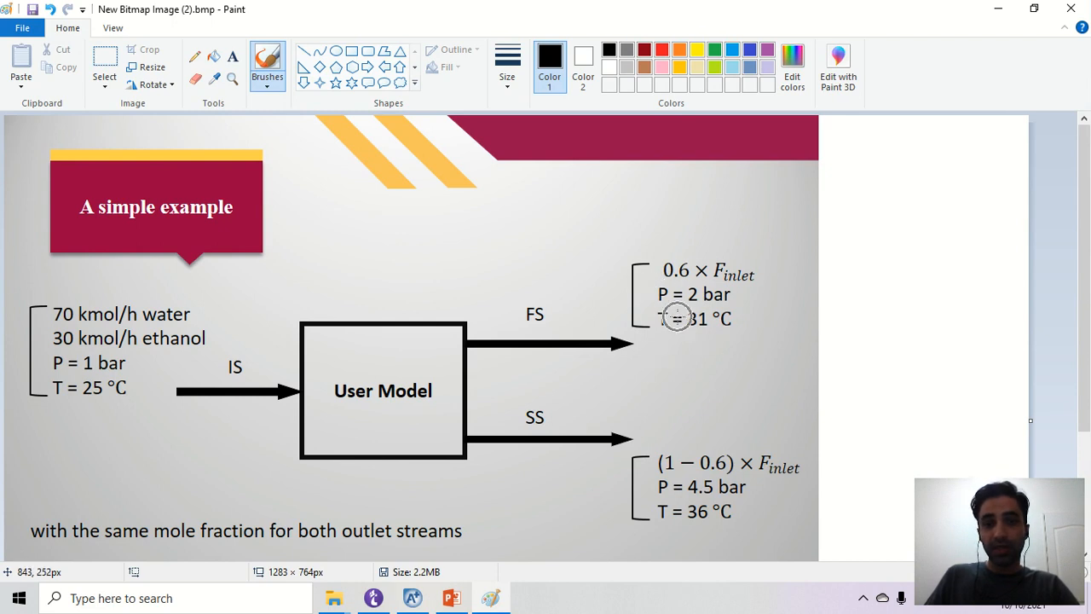
{"action": "key", "text": "ctrl"}
{"action": "key", "text": "ctrl"}
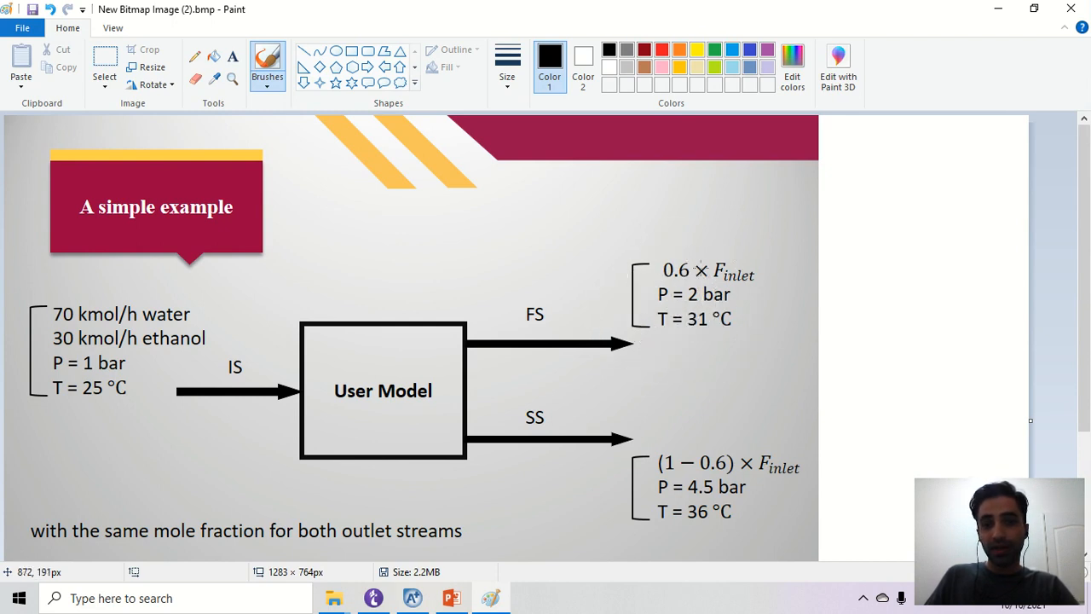
{"action": "key", "text": "alt+Tab"}
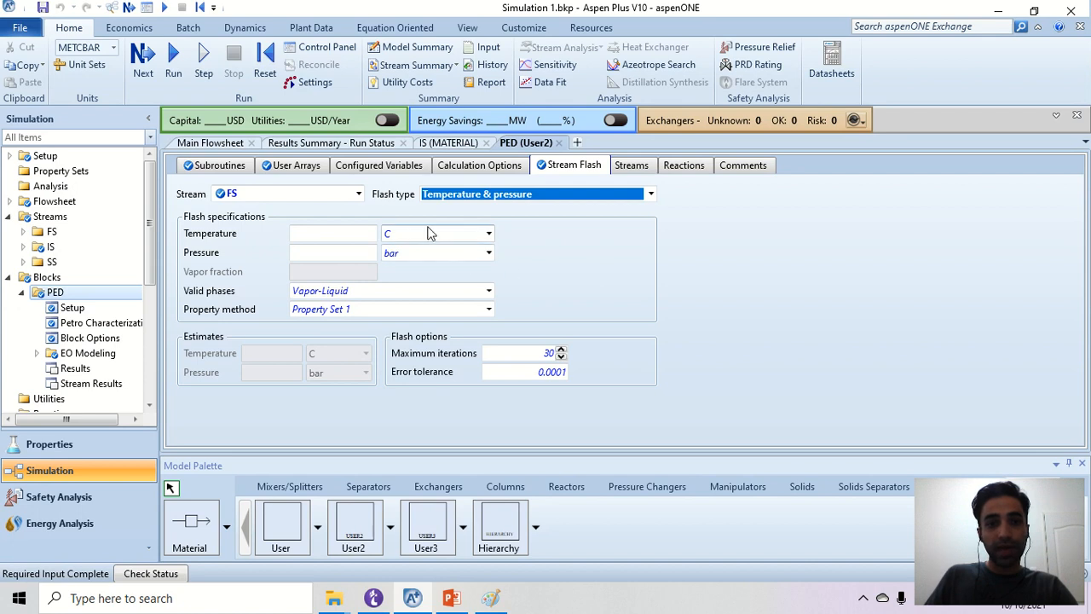
{"action": "left_click", "coordinate": [359, 195]}
{"action": "left_click", "coordinate": [339, 223]}
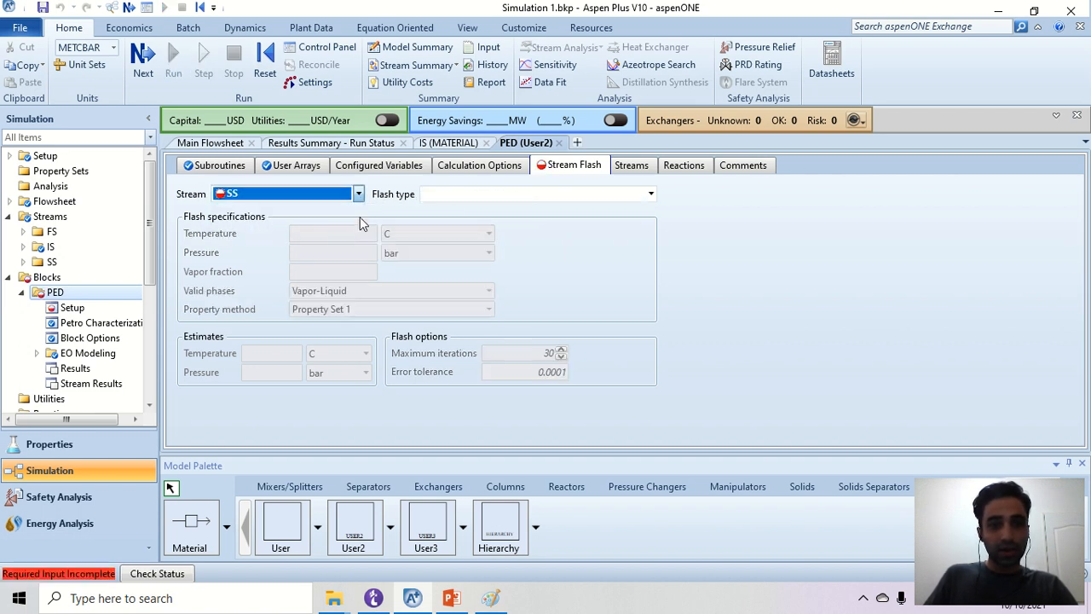
{"action": "left_click", "coordinate": [522, 194]}
{"action": "left_click", "coordinate": [508, 209]}
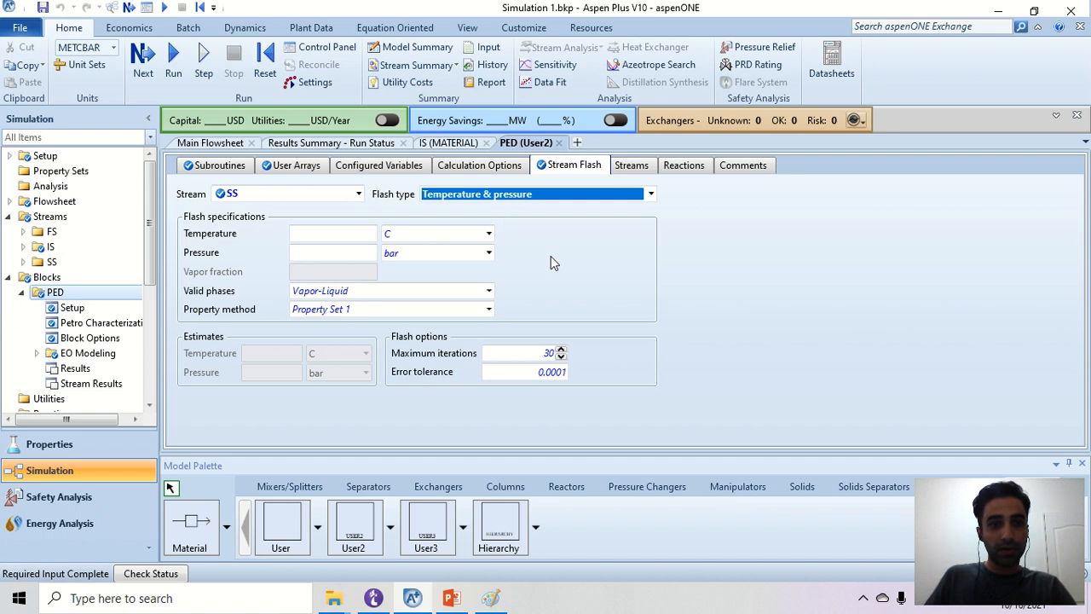
Check the Excel file linked to the PED block, open user_pedram.xls from the 3. AEM folder in Excel and enable its content
{"action": "left_click", "coordinate": [219, 164]}
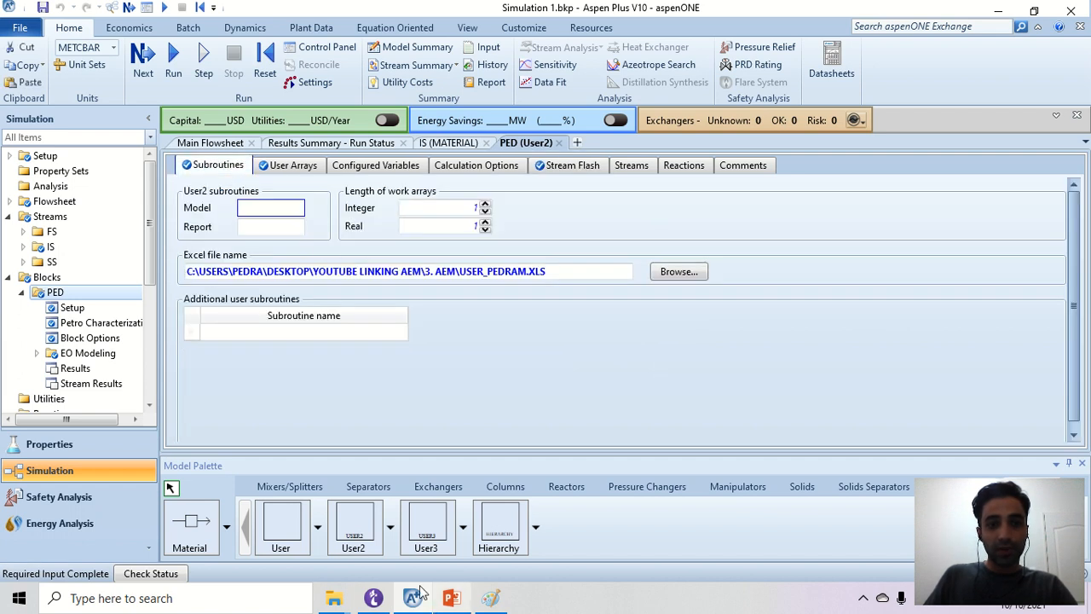
{"action": "mouse_move", "coordinate": [333, 597]}
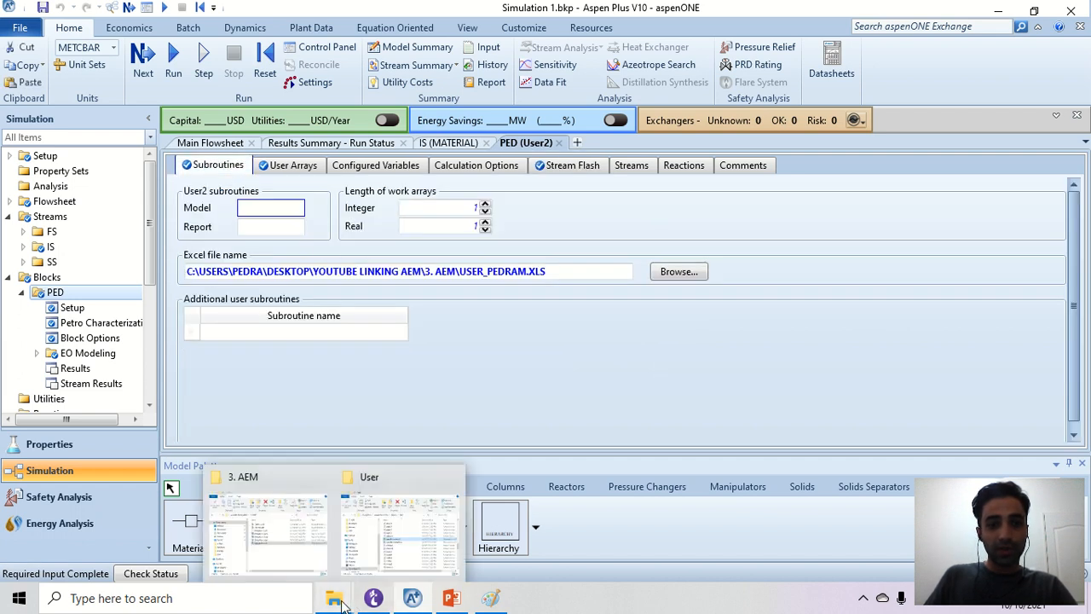
{"action": "left_click", "coordinate": [450, 477]}
{"action": "left_click", "coordinate": [333, 520]}
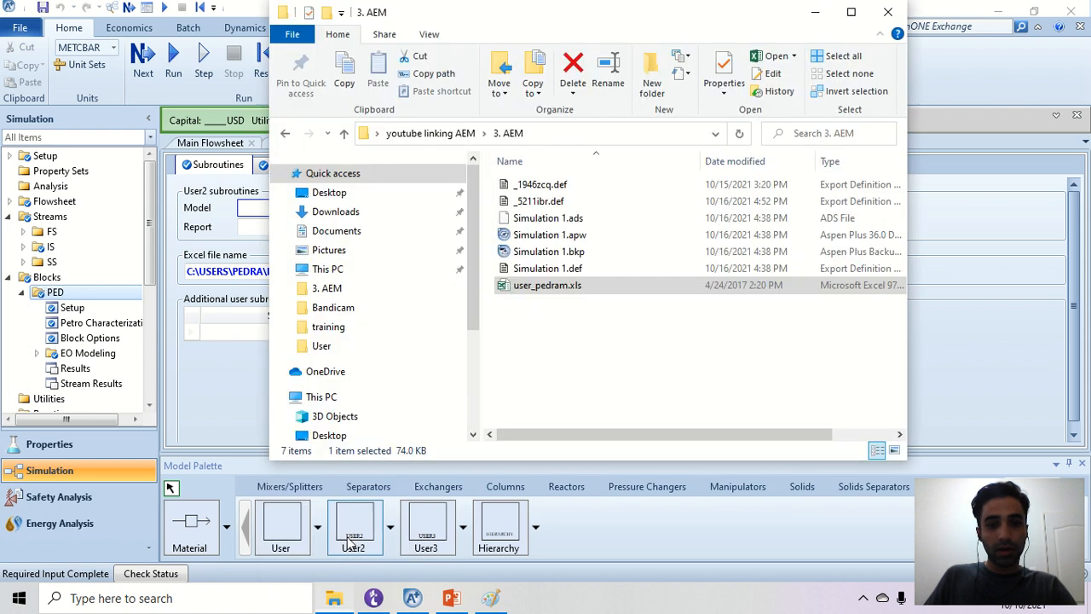
{"action": "double_click", "coordinate": [553, 285]}
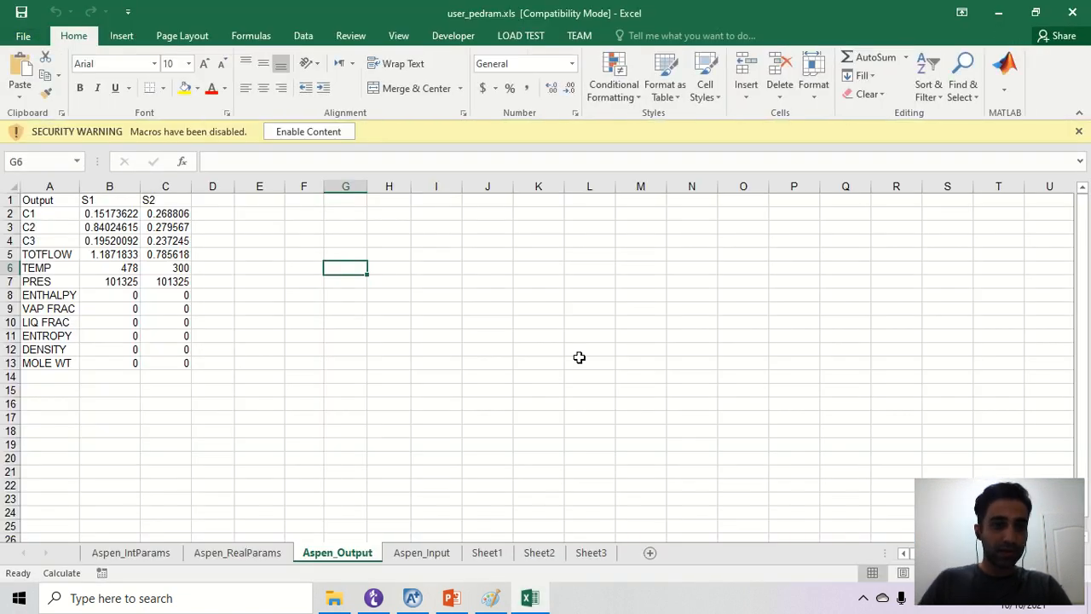
{"action": "left_click", "coordinate": [1011, 76]}
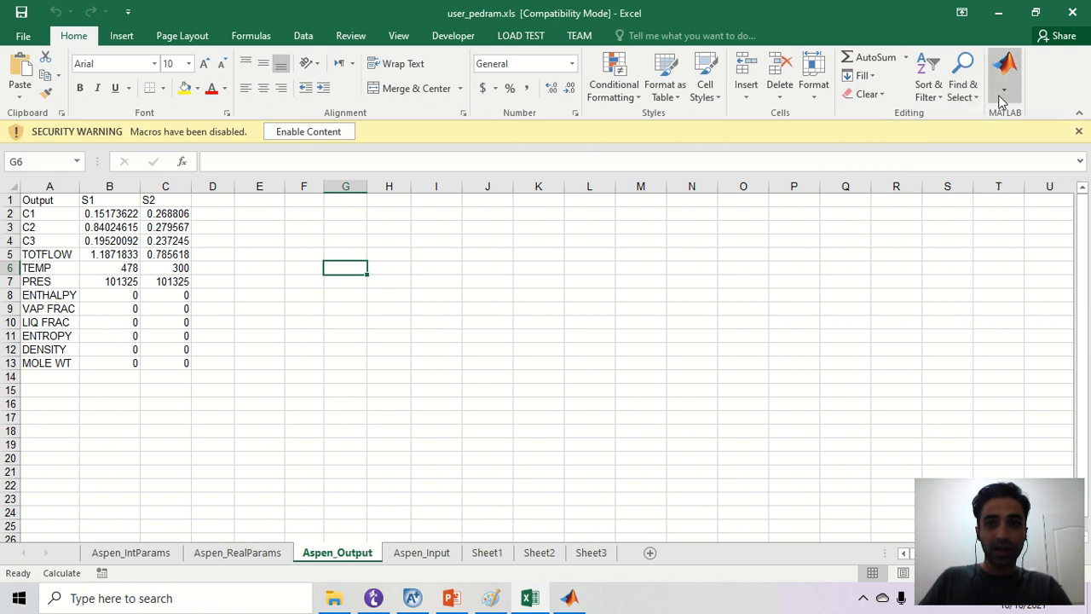
{"action": "left_click", "coordinate": [307, 132]}
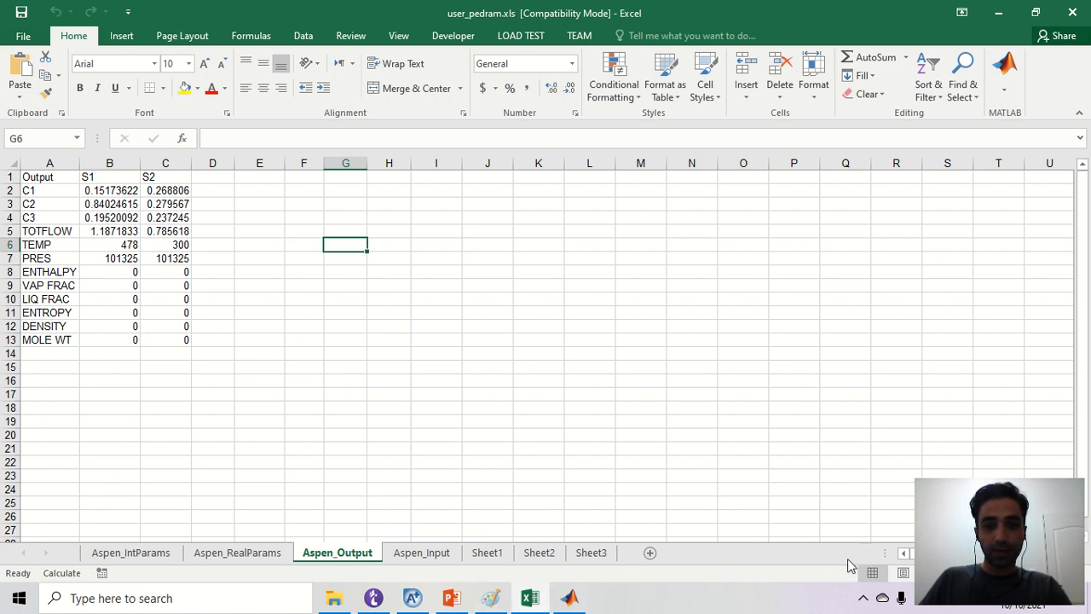
{"action": "left_click", "coordinate": [863, 598]}
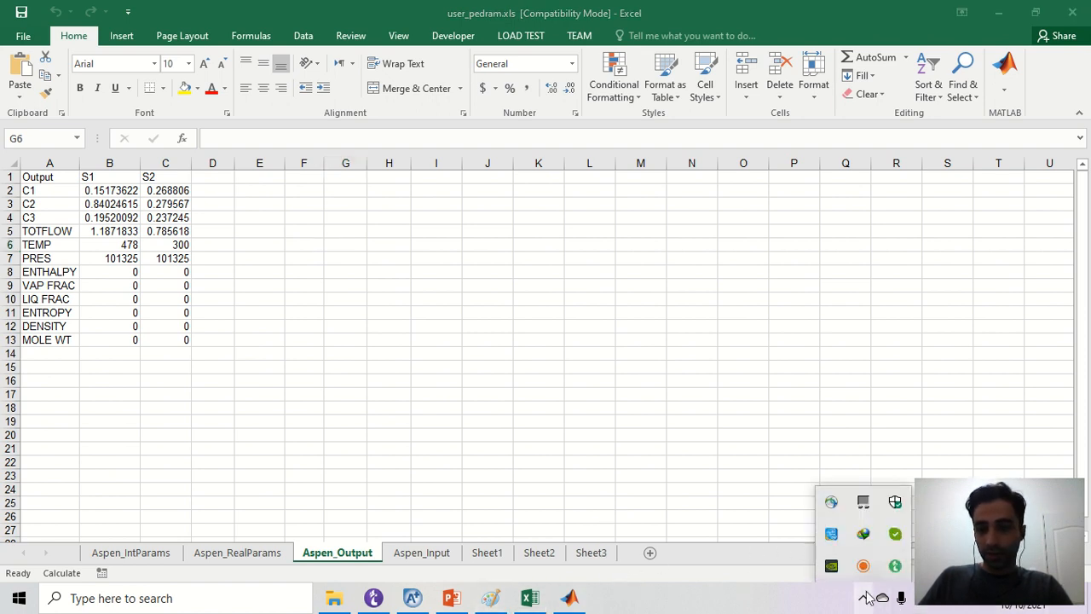
{"action": "left_click", "coordinate": [863, 568]}
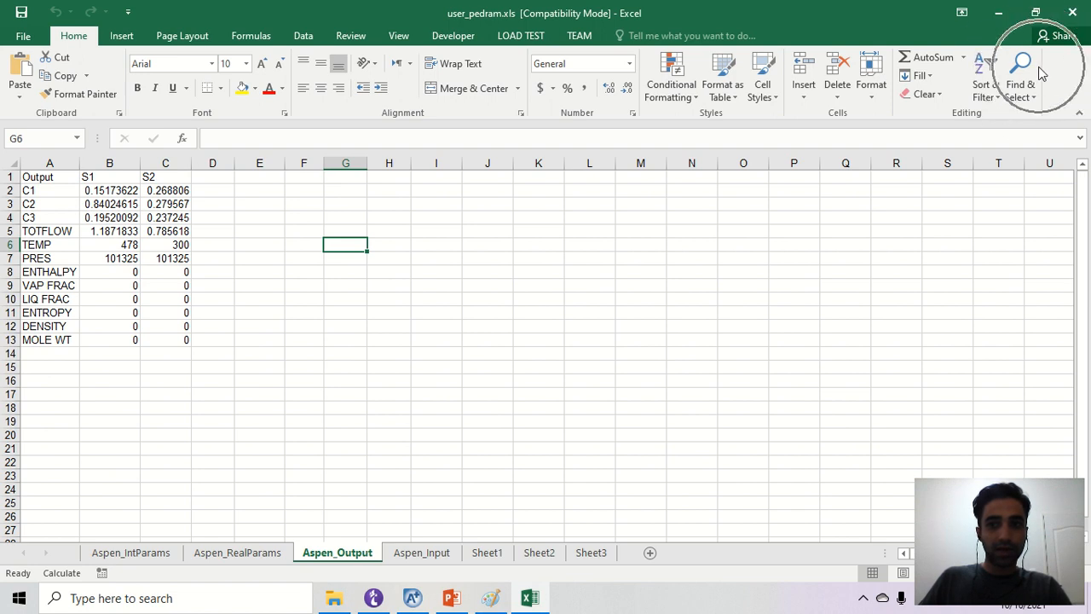
Examine the S1 and S2 inlet stream data on the Aspen_Input sheet
{"action": "left_click", "coordinate": [408, 554]}
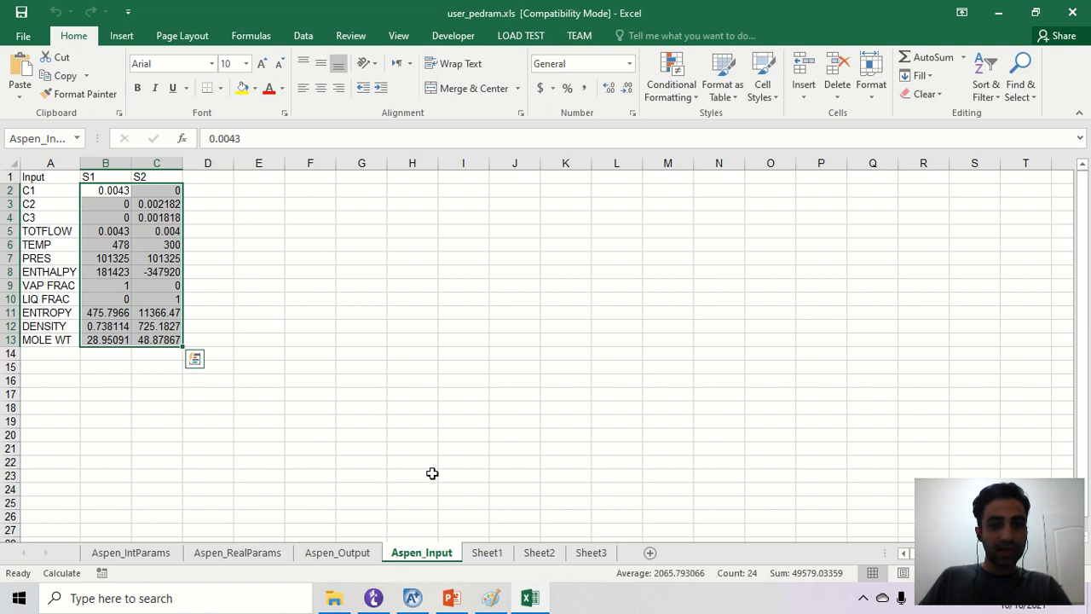
{"action": "left_click", "coordinate": [349, 368]}
{"action": "left_click_drag", "start_coordinate": [114, 178], "coordinate": [275, 351]}
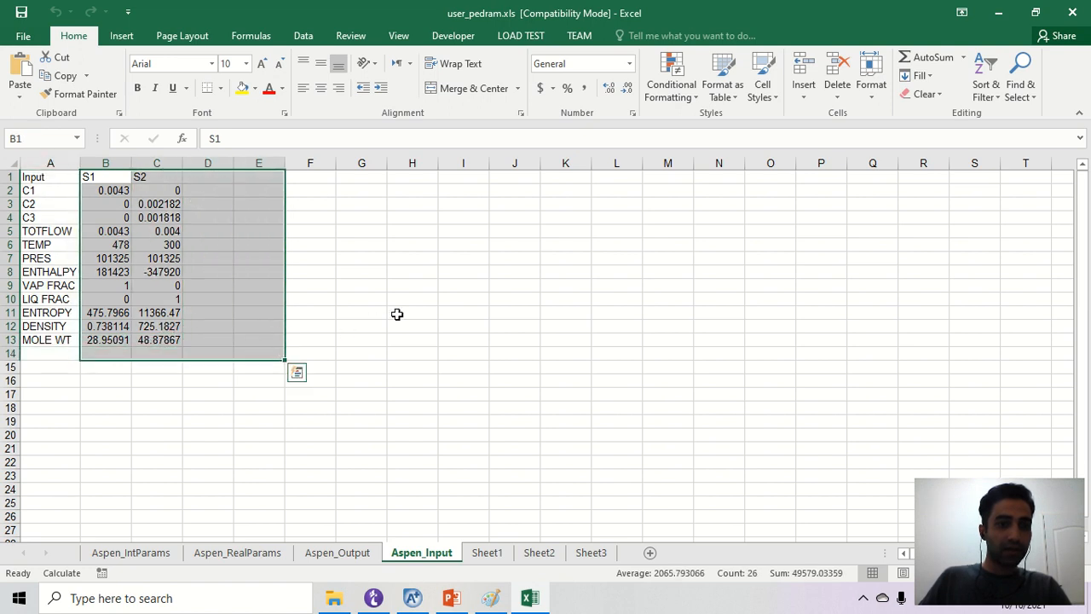
{"action": "left_click", "coordinate": [399, 315]}
{"action": "left_click_drag", "start_coordinate": [104, 177], "coordinate": [155, 330]}
{"action": "key", "text": "ctrl+q"}
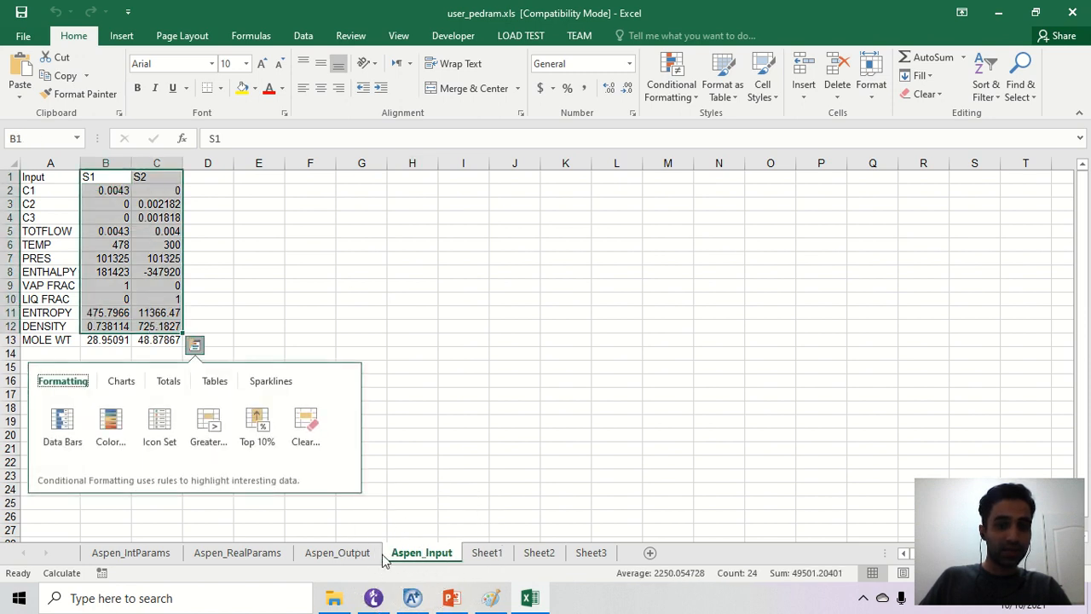
Examine the stream values on the Aspen_Output sheet and the parameter values on the Aspen_RealParams sheet
{"action": "left_click", "coordinate": [345, 554]}
{"action": "left_click_drag", "start_coordinate": [108, 176], "coordinate": [167, 336]}
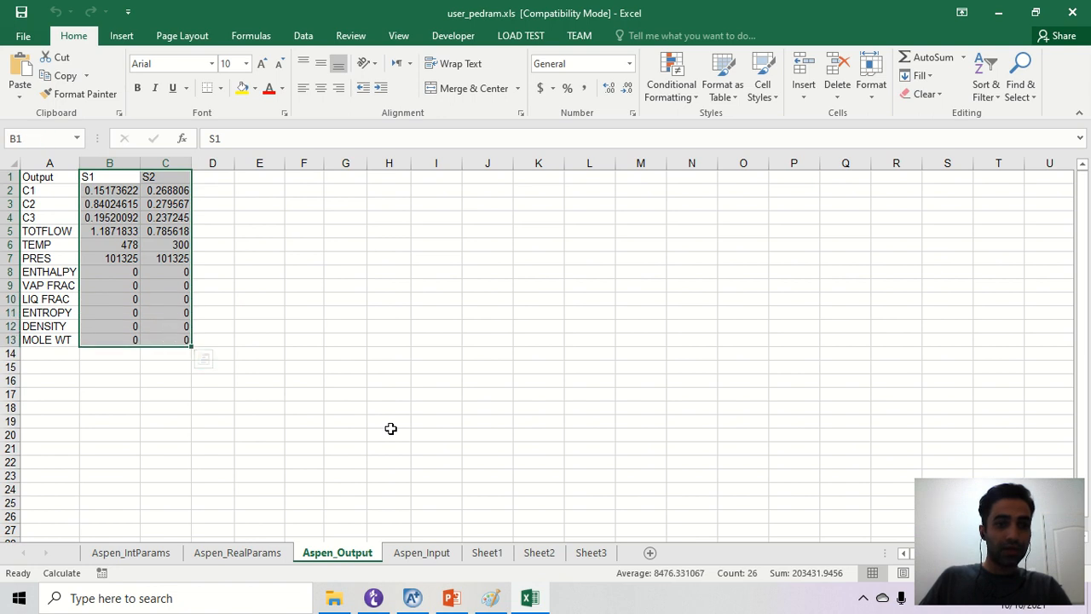
{"action": "left_click", "coordinate": [258, 556]}
{"action": "left_click", "coordinate": [127, 258]}
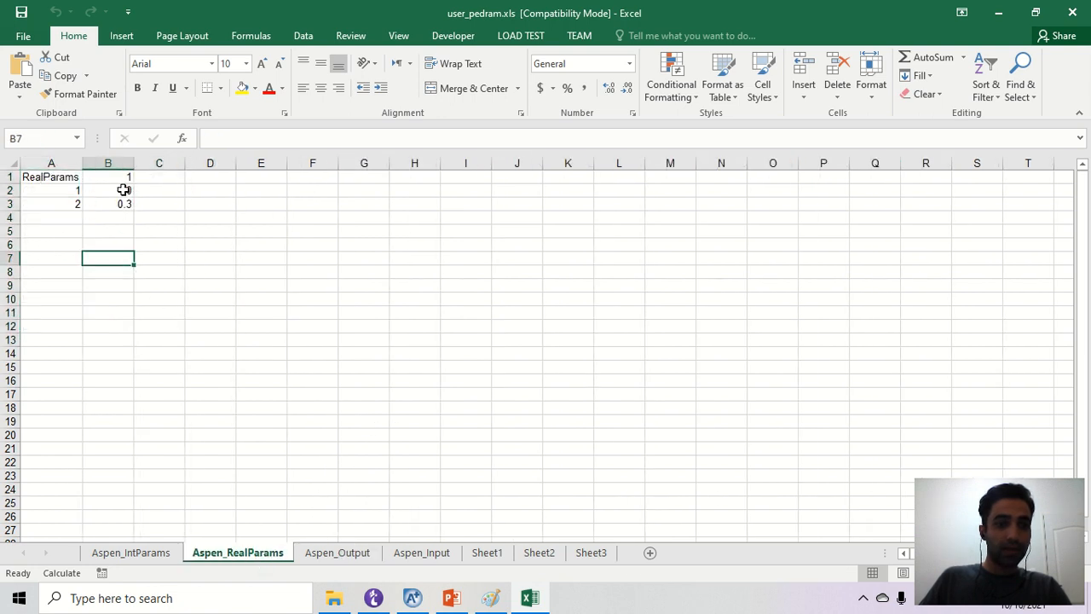
{"action": "left_click_drag", "start_coordinate": [122, 190], "coordinate": [126, 207]}
Compare the PED block's user arrays in Aspen Plus with the cells of the Aspen_RealParams sheet in Excel
{"action": "left_click", "coordinate": [413, 598]}
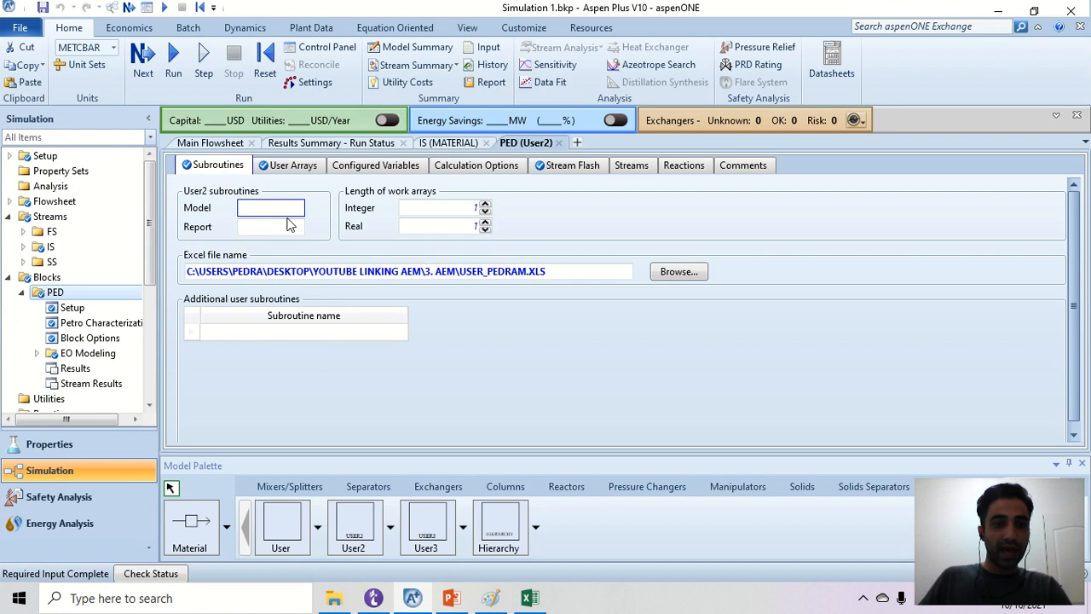
{"action": "left_click", "coordinate": [289, 166]}
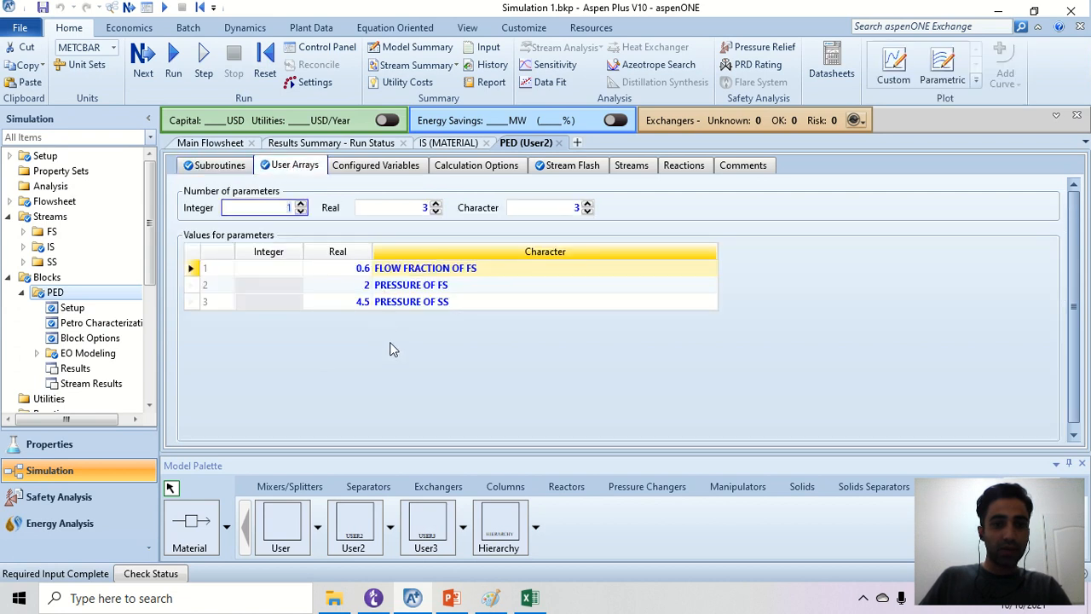
{"action": "key", "text": "alt+Tab"}
{"action": "left_click", "coordinate": [146, 269]}
{"action": "left_click_drag", "start_coordinate": [122, 194], "coordinate": [123, 215]}
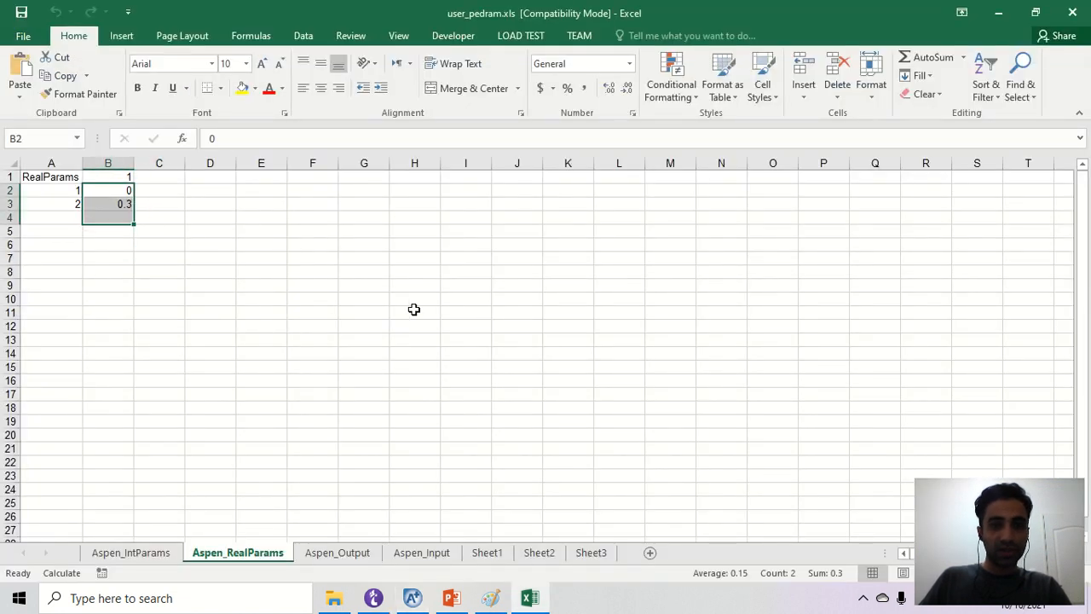
{"action": "left_click", "coordinate": [394, 309]}
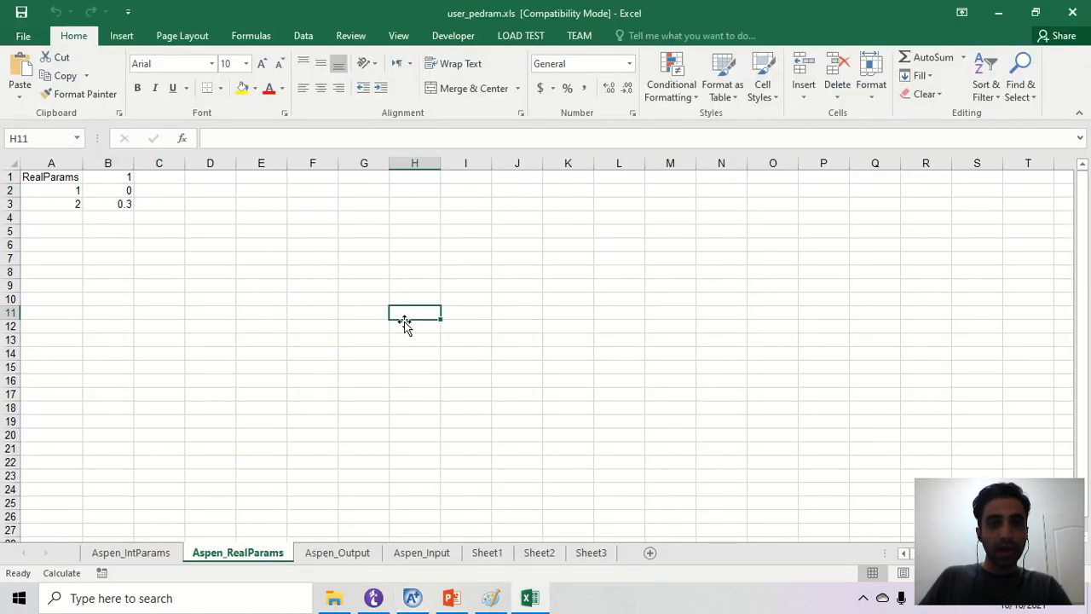
Open the workbook's VBA project in the Visual Basic editor to view the AspenHooks code
{"action": "left_click", "coordinate": [466, 41]}
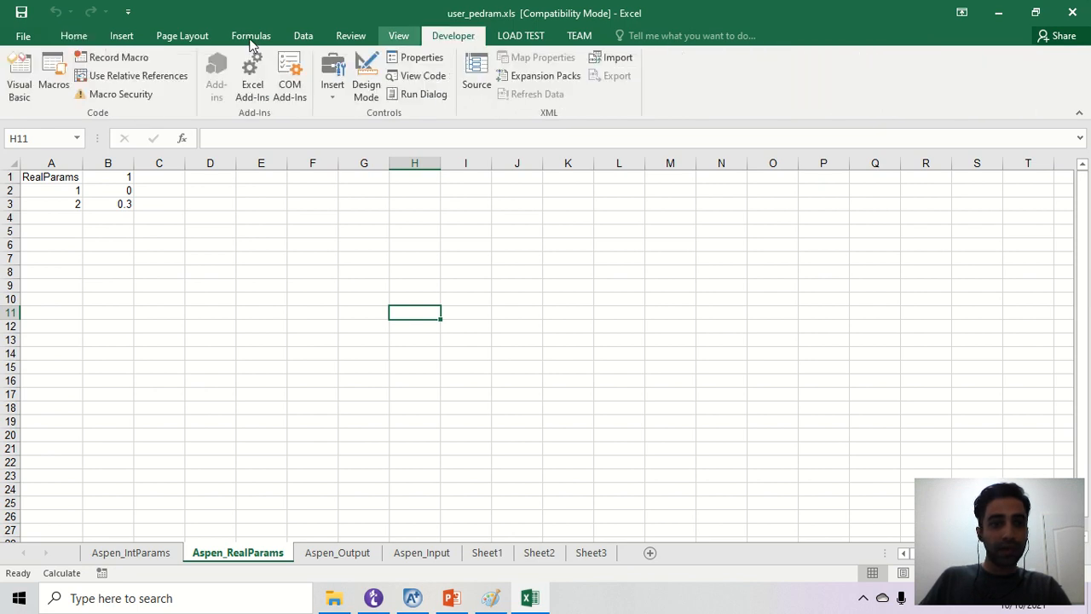
{"action": "left_click", "coordinate": [17, 93]}
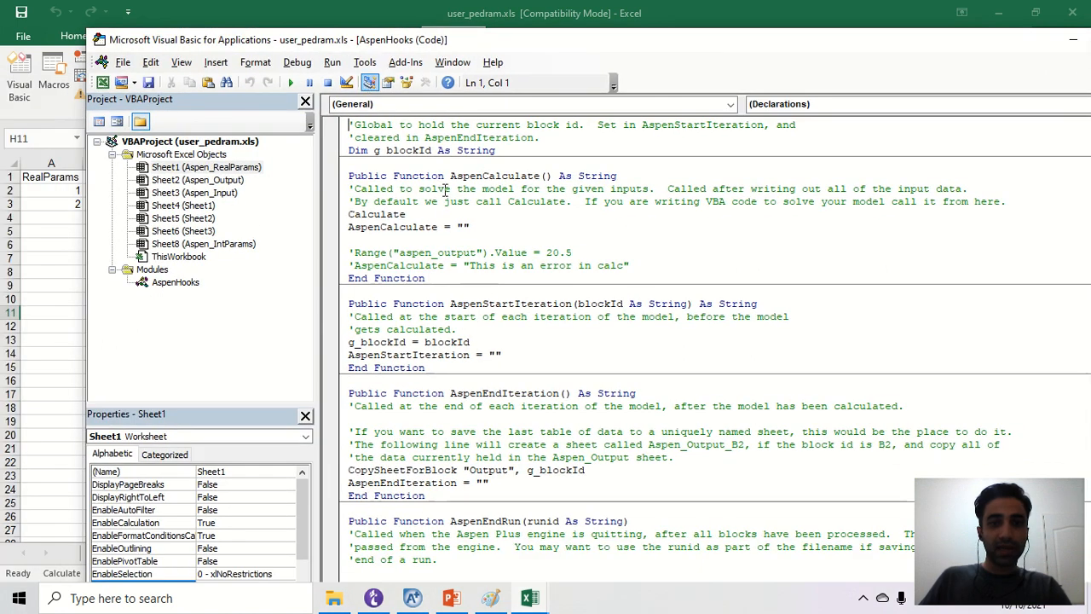
Read through the functions of the AspenHooks module, down to CopySheetForBlock
{"action": "left_click_drag", "start_coordinate": [489, 252], "coordinate": [553, 468]}
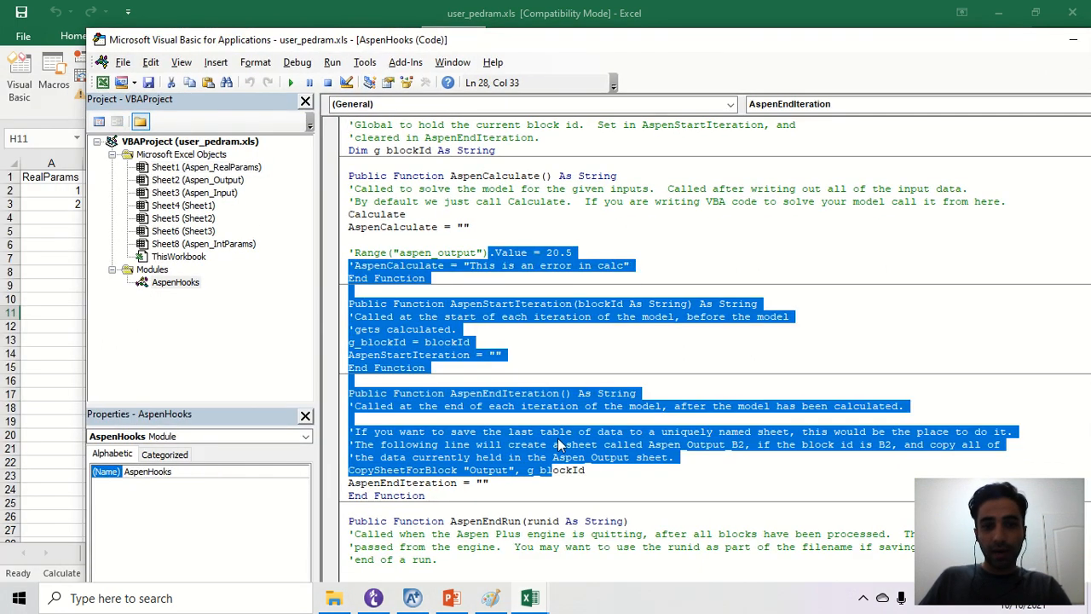
{"action": "left_click", "coordinate": [530, 294]}
{"action": "scroll", "coordinate": [545, 400], "scroll_direction": "down", "scroll_amount": 15}
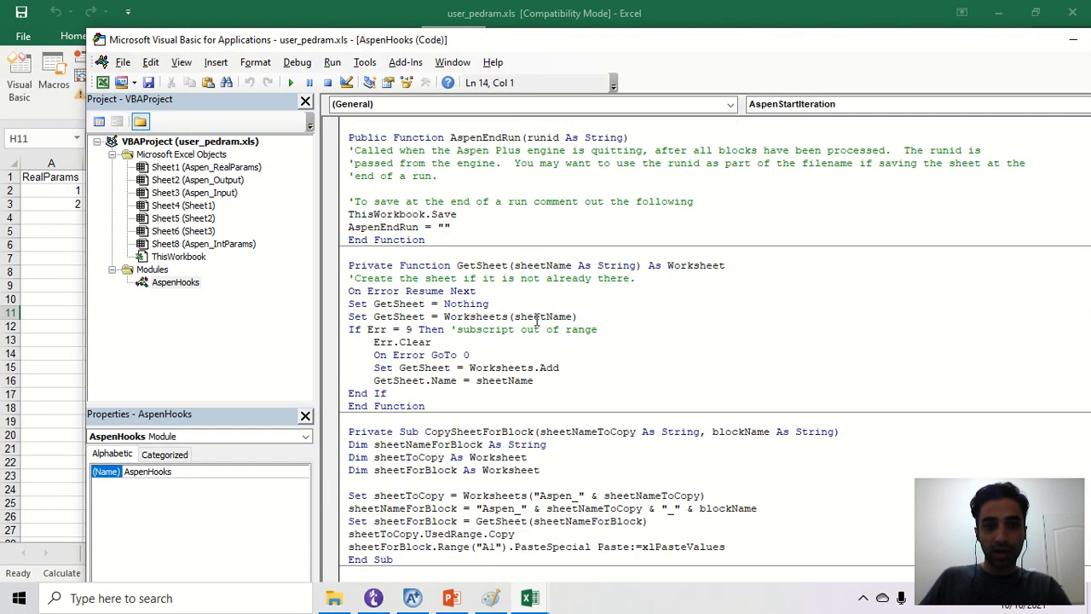
{"action": "left_click_drag", "start_coordinate": [482, 445], "coordinate": [444, 240]}
{"action": "scroll", "coordinate": [499, 304], "scroll_direction": "up", "scroll_amount": 15}
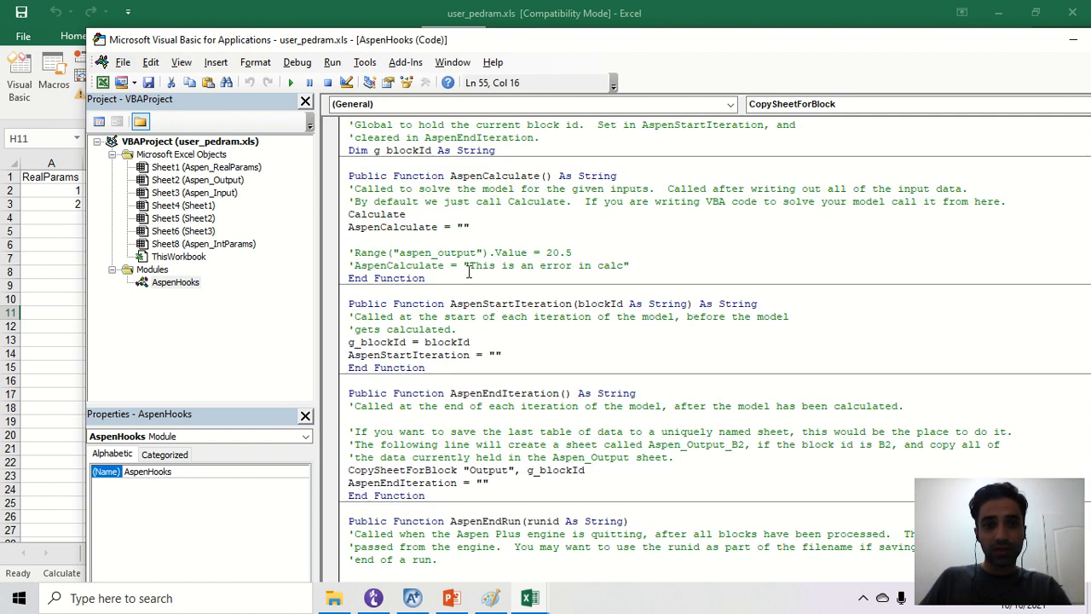
Examine the AspenCalculate function and its comment on where to call VBA code that solves the model
{"action": "left_click_drag", "start_coordinate": [587, 204], "coordinate": [593, 207]}
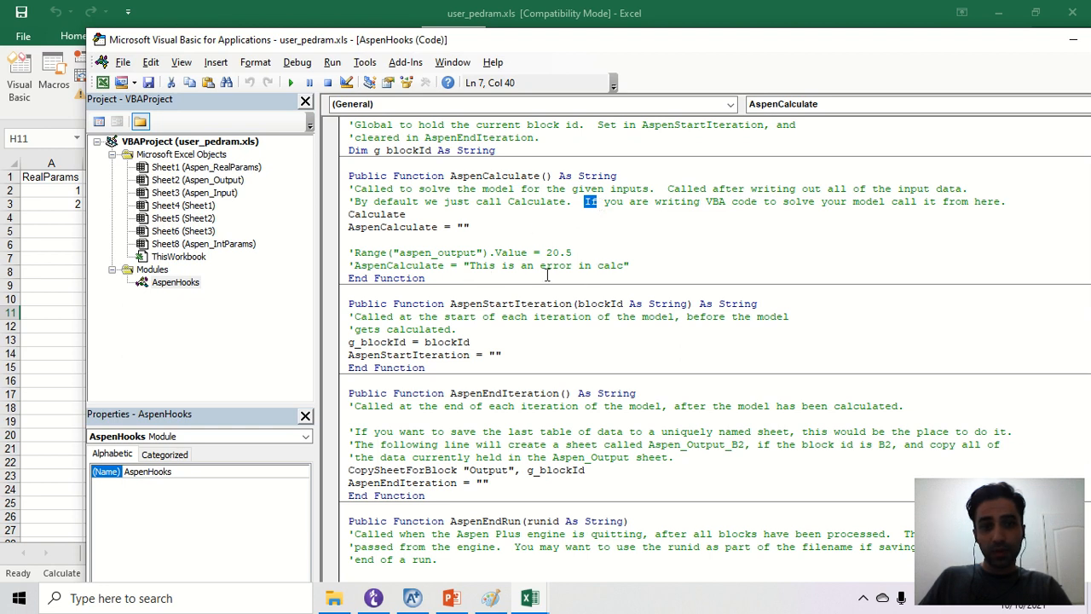
{"action": "left_click_drag", "start_coordinate": [459, 278], "coordinate": [346, 177]}
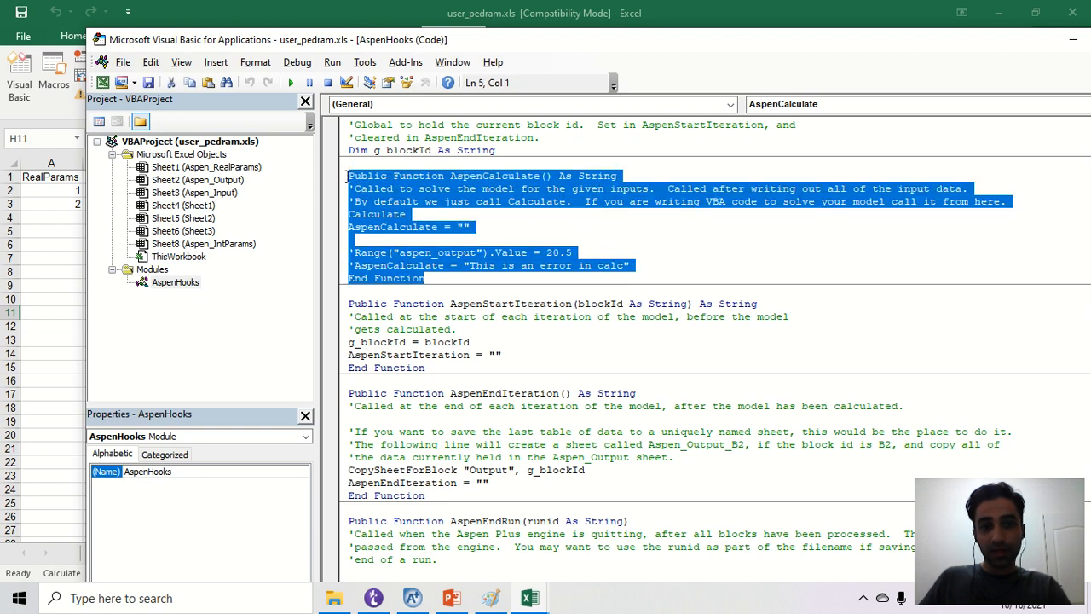
{"action": "left_click_drag", "start_coordinate": [347, 177], "coordinate": [452, 238]}
{"action": "left_click", "coordinate": [650, 213]}
{"action": "left_click_drag", "start_coordinate": [587, 202], "coordinate": [1007, 205]}
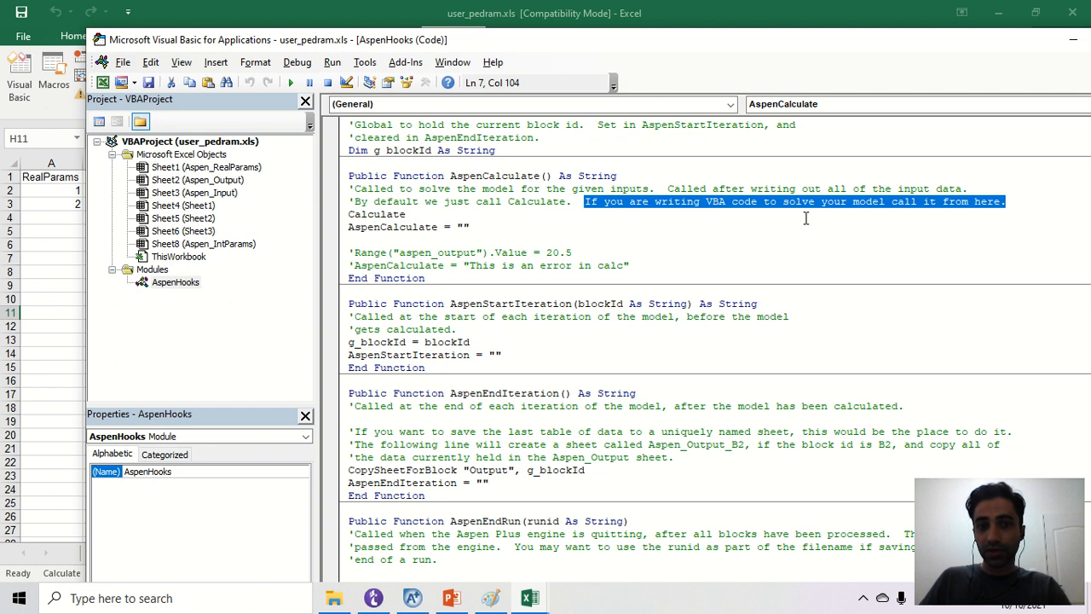
{"action": "left_click_drag", "start_coordinate": [556, 231], "coordinate": [353, 214]}
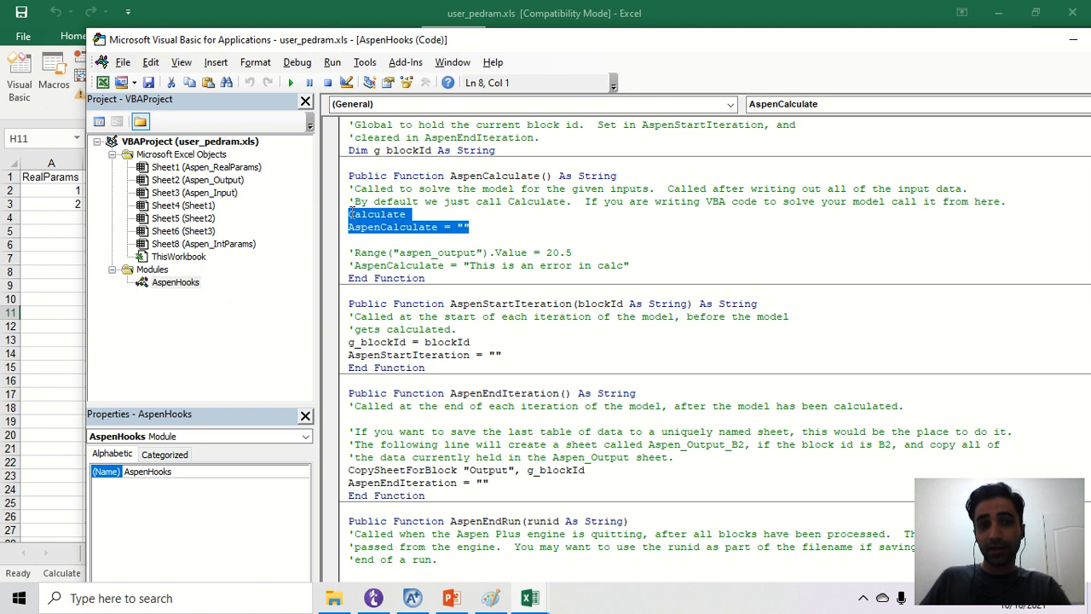
{"action": "left_click_drag", "start_coordinate": [352, 214], "coordinate": [352, 189]}
Open the VBA project's references and look up the required libraries on slide 14 of the PowerPoint presentation
{"action": "left_click", "coordinate": [365, 62]}
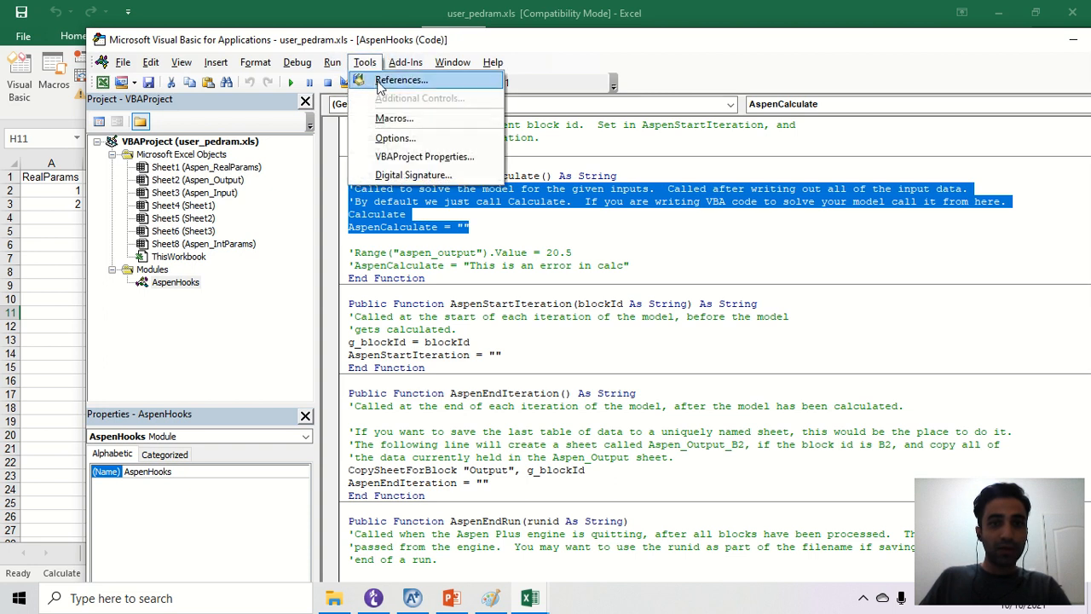
{"action": "left_click", "coordinate": [399, 80]}
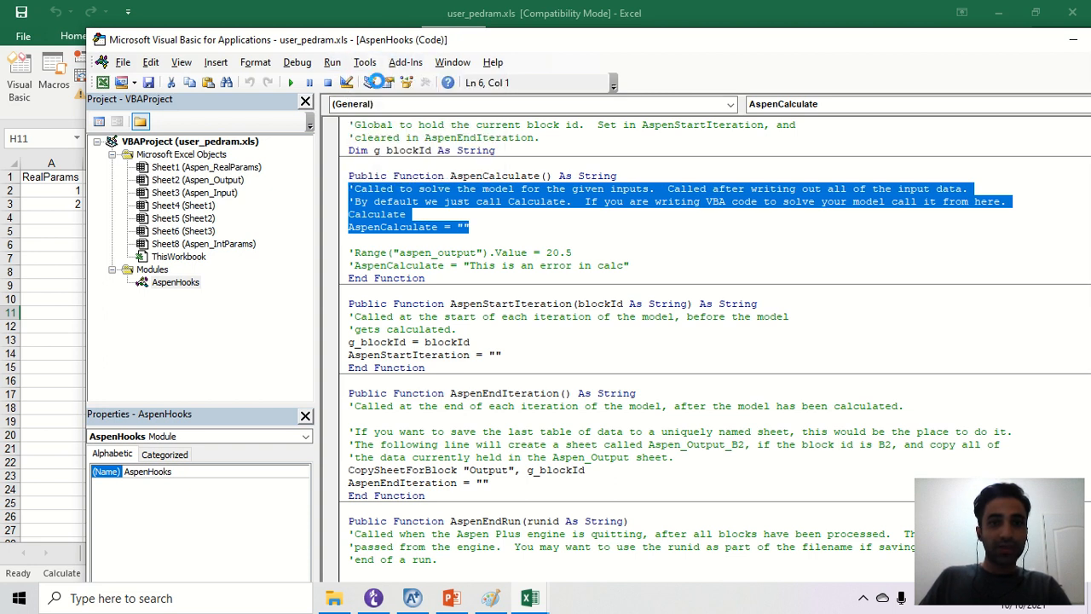
{"action": "left_click", "coordinate": [447, 593]}
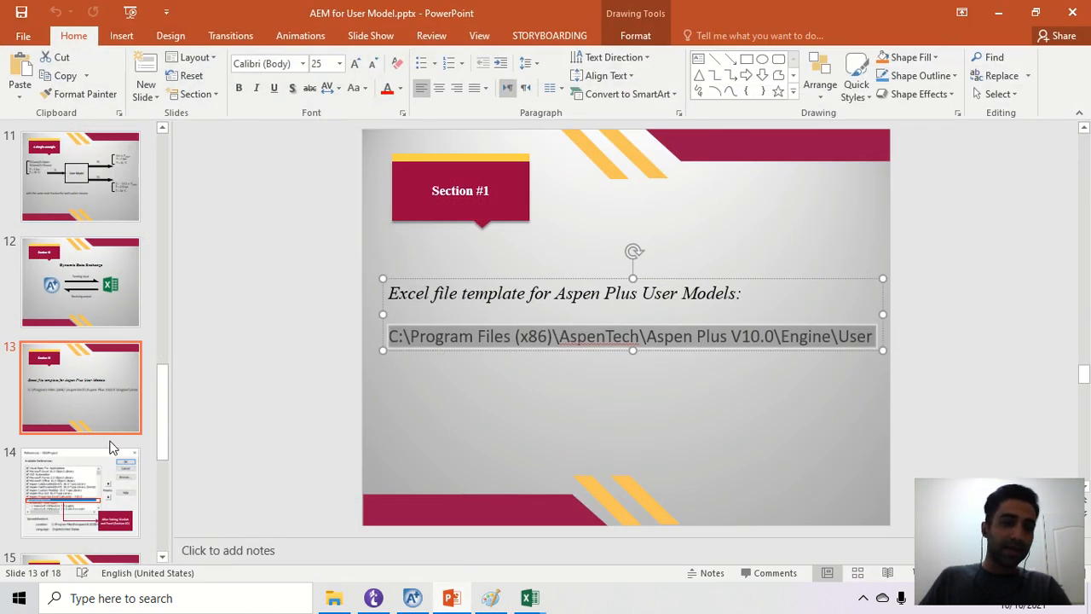
{"action": "left_click", "coordinate": [912, 577]}
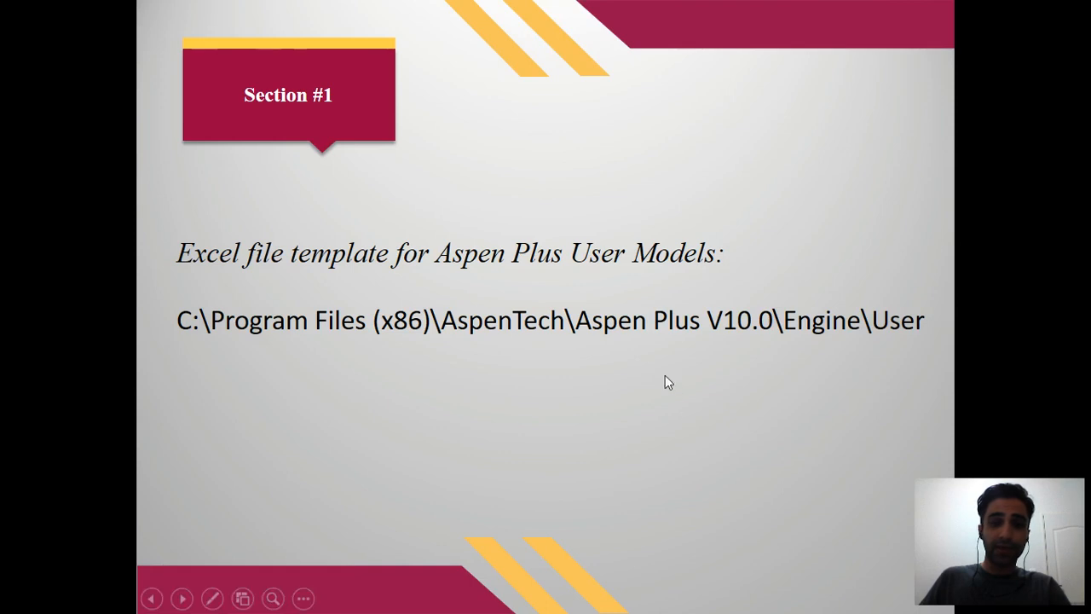
{"action": "left_click", "coordinate": [666, 377]}
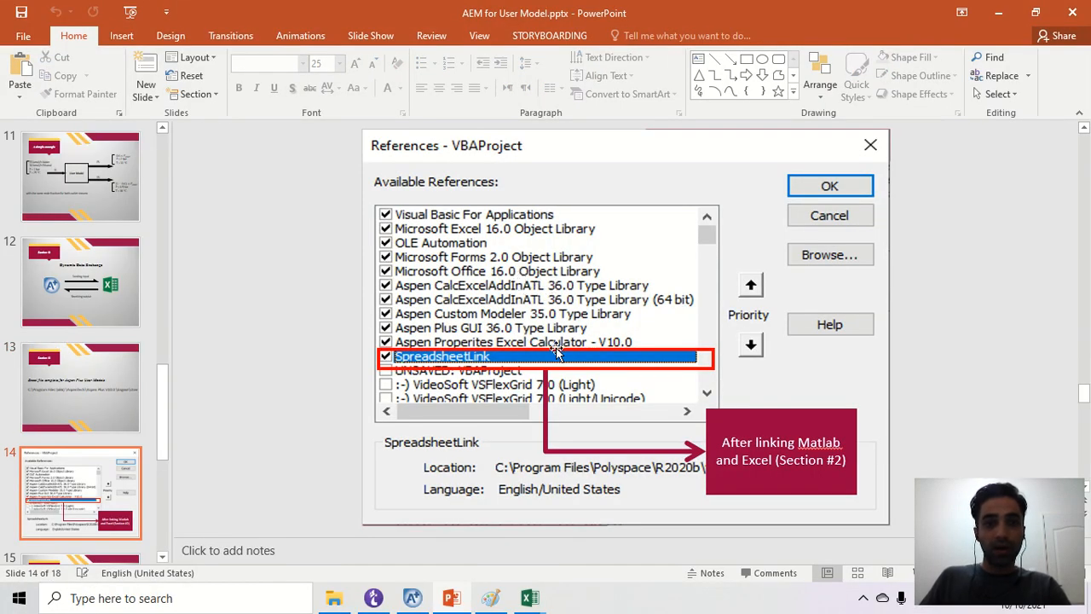
{"action": "key", "text": "alt+Tab"}
{"action": "key", "text": "Tab"}
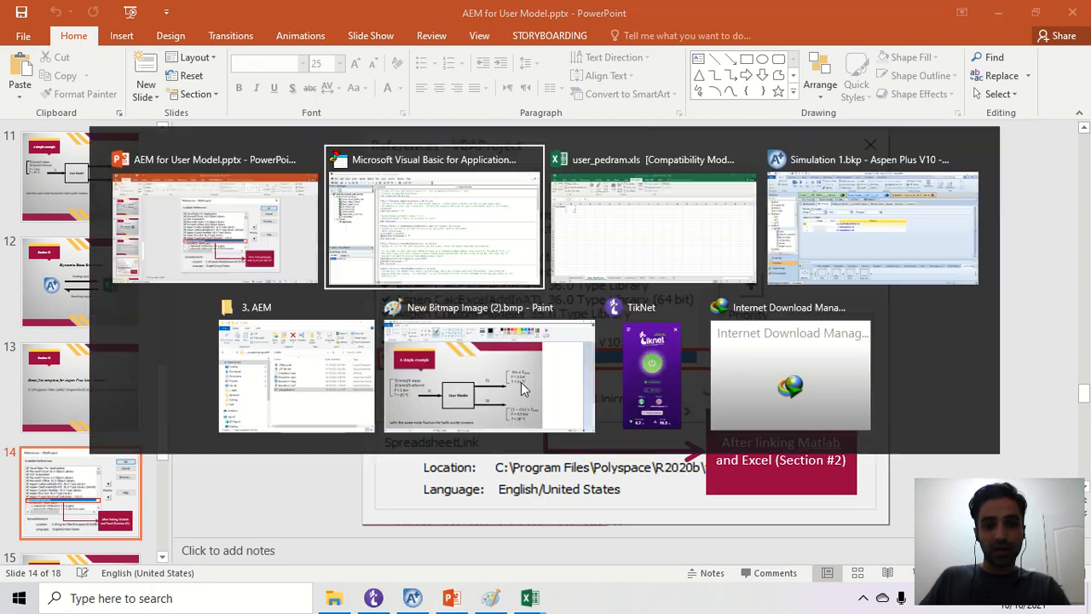
{"action": "key", "text": "alt+Tab"}
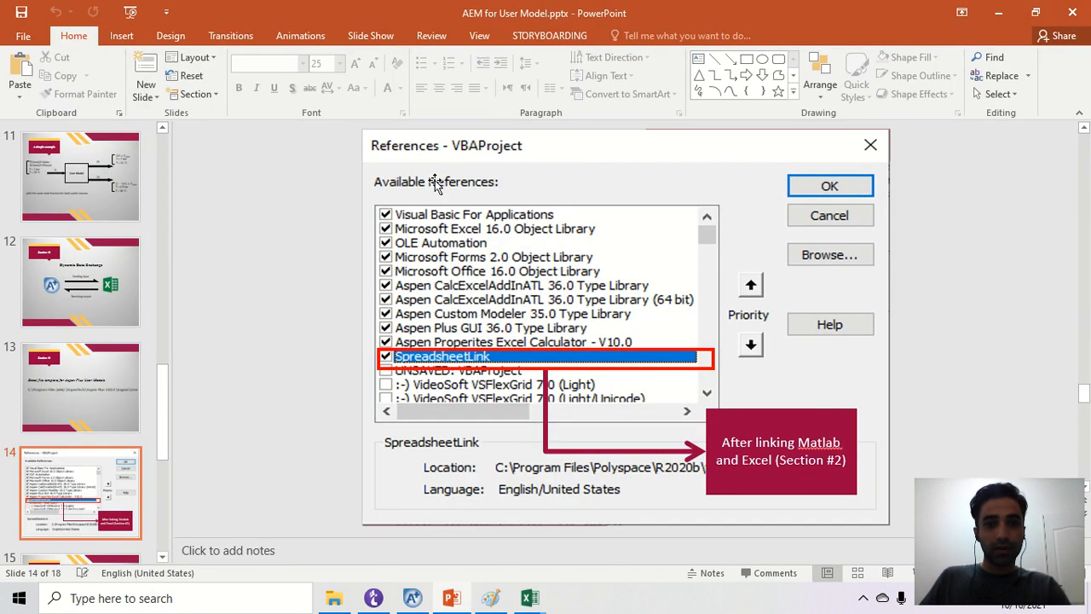
{"action": "key", "text": "alt+Tab"}
{"action": "key", "text": "Tab"}
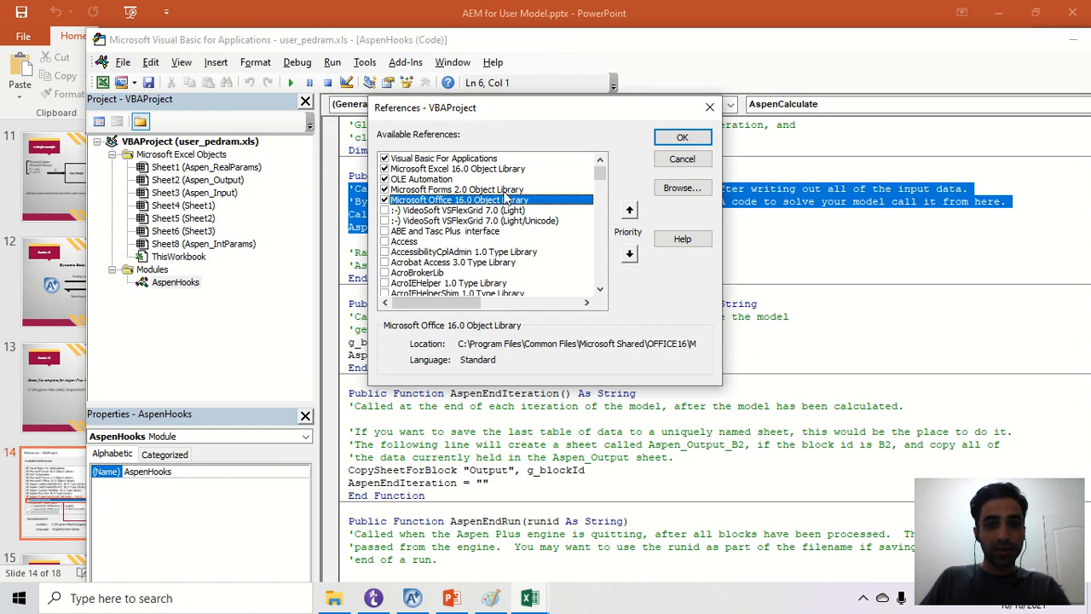
Enable both Aspen CalcExcelAddInATL 36.0 Type Library references, including the 64 bit one, and Aspen Custom Modeler 35.0 Type Library
{"action": "scroll", "coordinate": [478, 264], "scroll_direction": "down", "scroll_amount": 8}
{"action": "scroll", "coordinate": [445, 263], "scroll_direction": "down", "scroll_amount": 8}
{"action": "scroll", "coordinate": [437, 264], "scroll_direction": "down", "scroll_amount": 5}
{"action": "scroll", "coordinate": [442, 267], "scroll_direction": "up", "scroll_amount": 5}
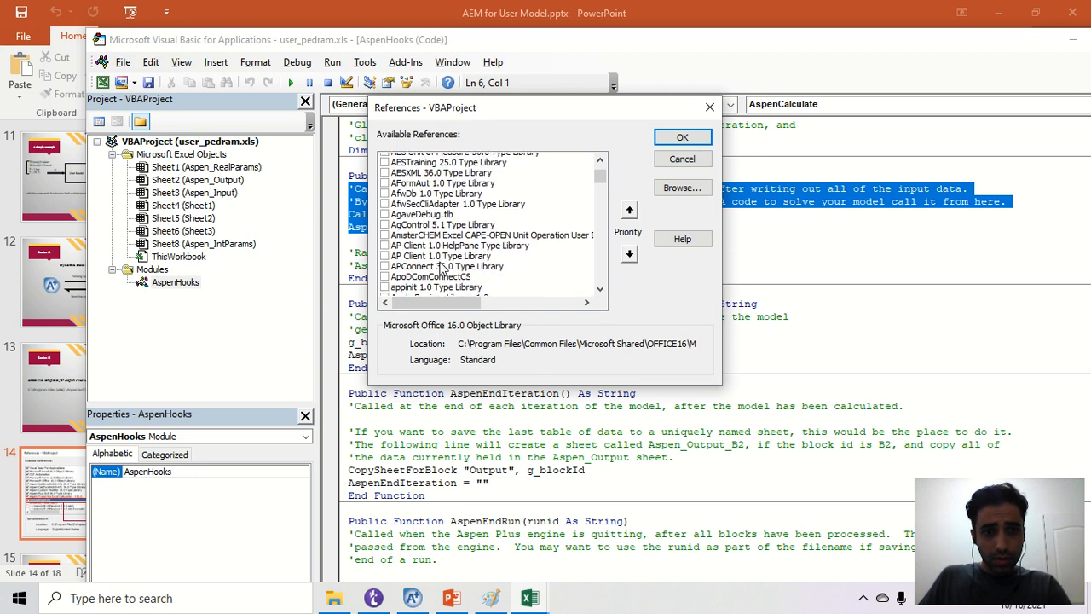
{"action": "scroll", "coordinate": [442, 268], "scroll_direction": "down", "scroll_amount": 4}
{"action": "scroll", "coordinate": [443, 266], "scroll_direction": "down", "scroll_amount": 2}
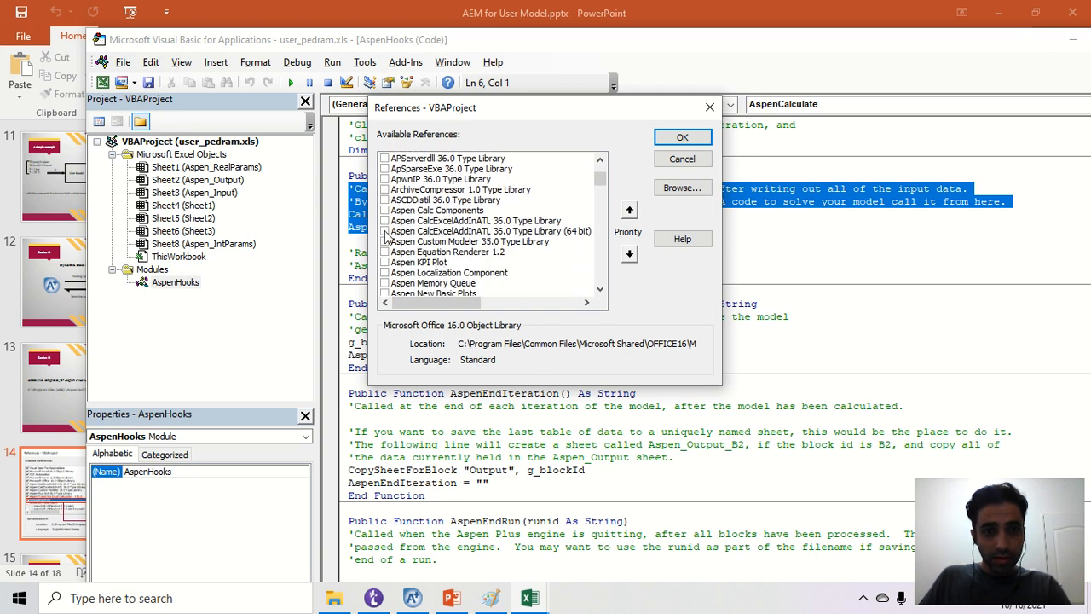
{"action": "left_click", "coordinate": [385, 225]}
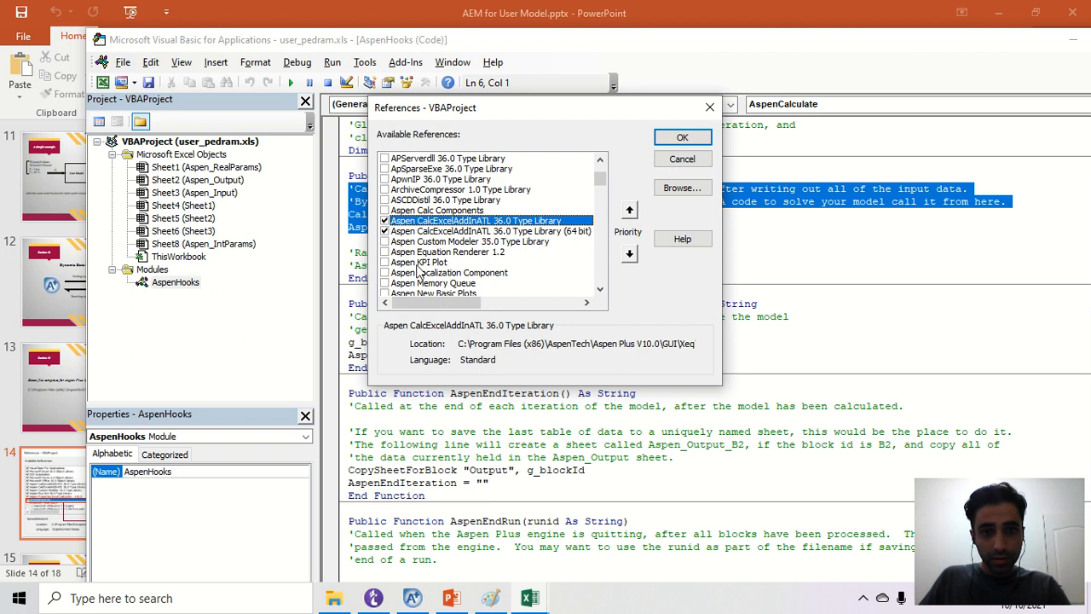
{"action": "left_click", "coordinate": [386, 242]}
Enable the first Aspen Plus GUI 36.0 Type Library and Aspen Properites Excel Calculator - V10.0, and apply the reference selection
{"action": "scroll", "coordinate": [438, 269], "scroll_direction": "down", "scroll_amount": 3}
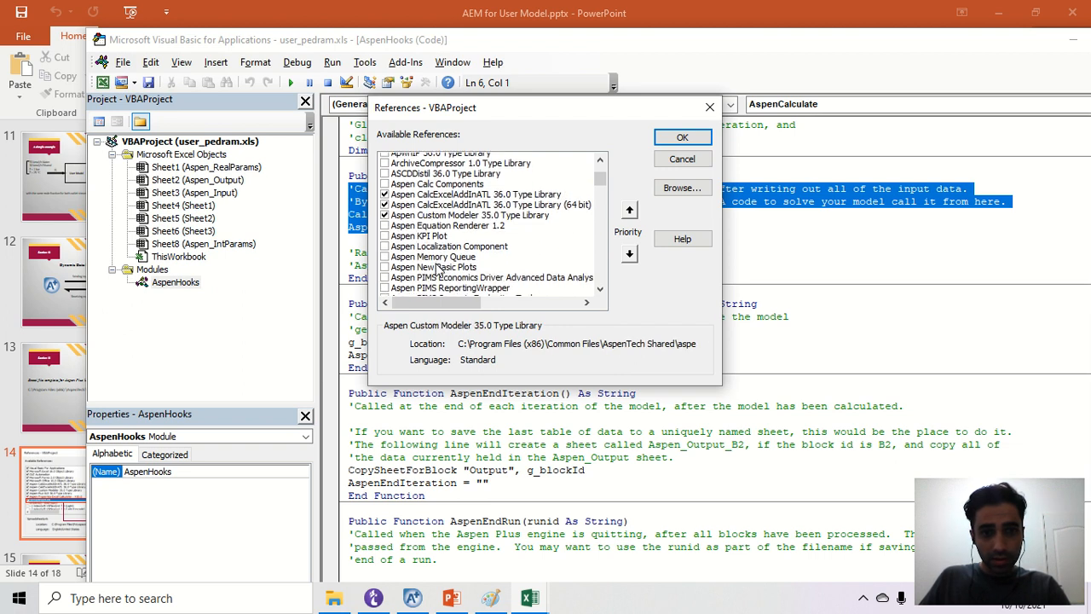
{"action": "left_click", "coordinate": [385, 262]}
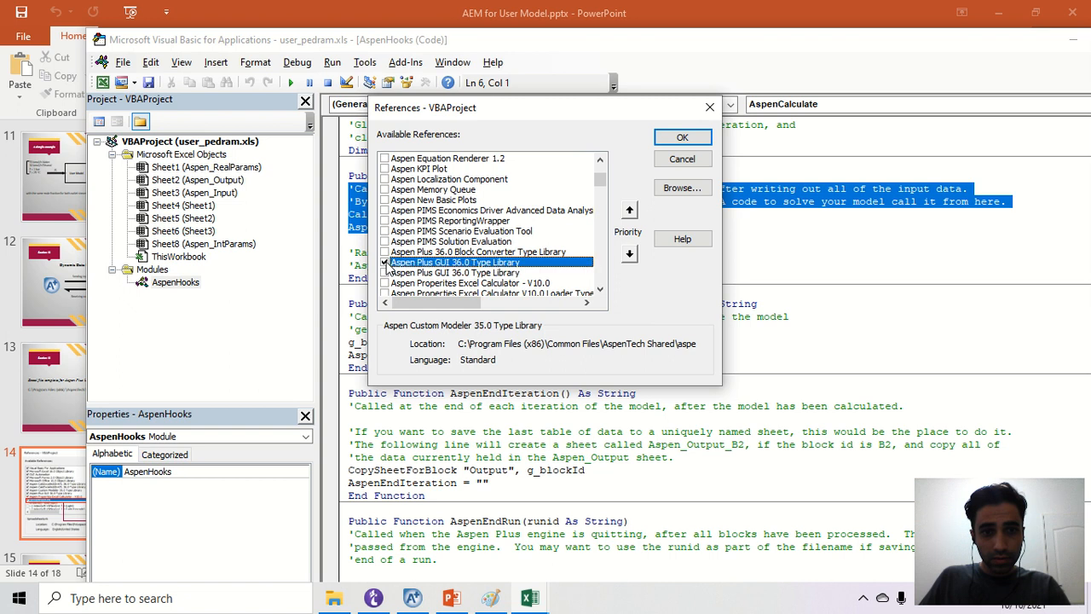
{"action": "scroll", "coordinate": [456, 266], "scroll_direction": "down", "scroll_amount": 2}
{"action": "scroll", "coordinate": [456, 266], "scroll_direction": "down", "scroll_amount": 2}
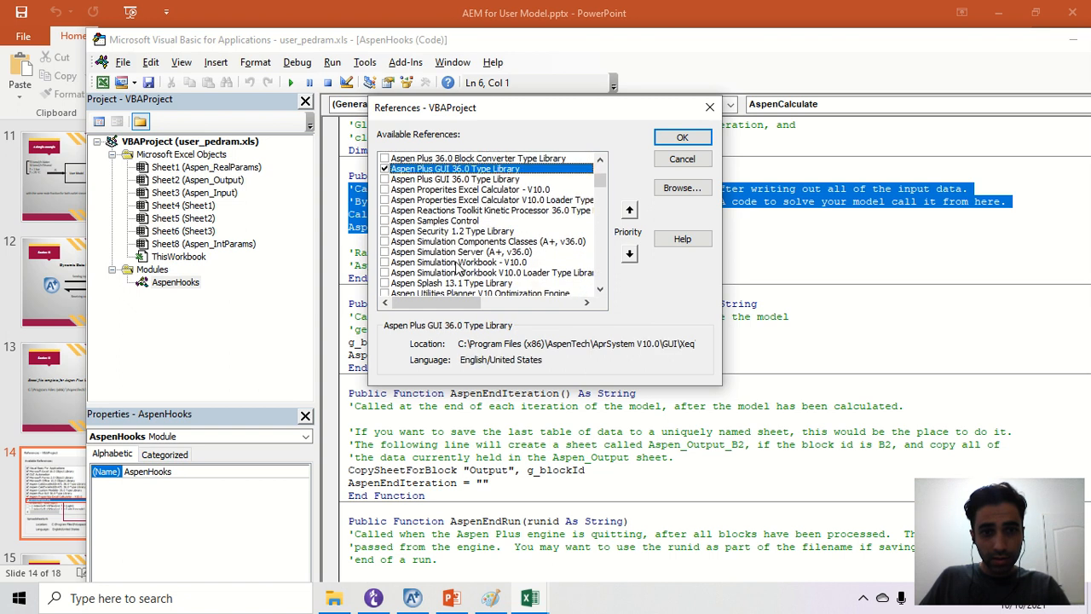
{"action": "key", "text": "alt+Tab"}
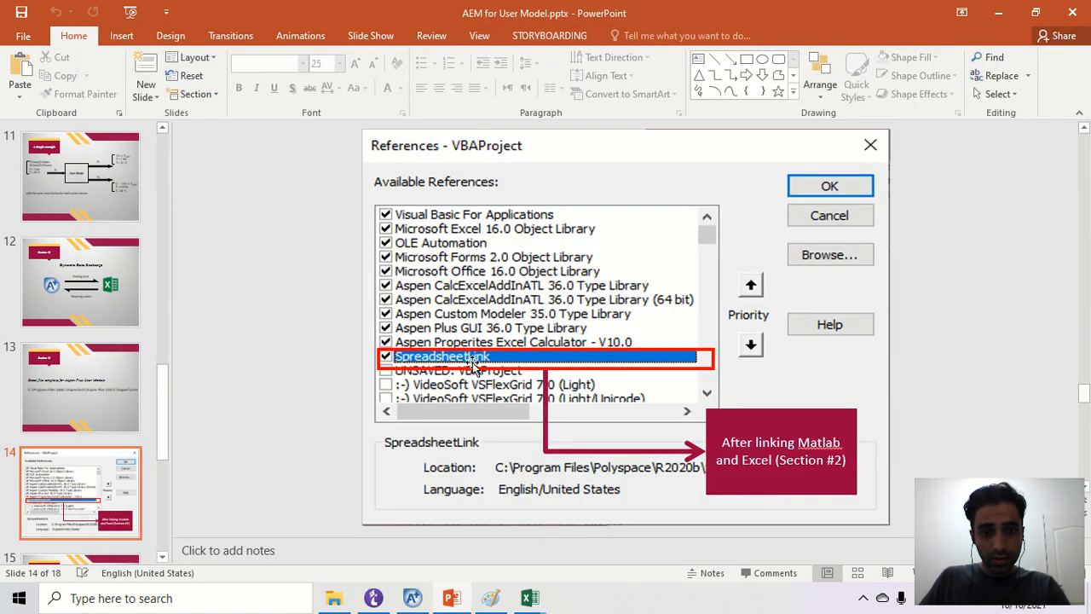
{"action": "key", "text": "alt+Tab"}
{"action": "scroll", "coordinate": [447, 253], "scroll_direction": "down", "scroll_amount": 2}
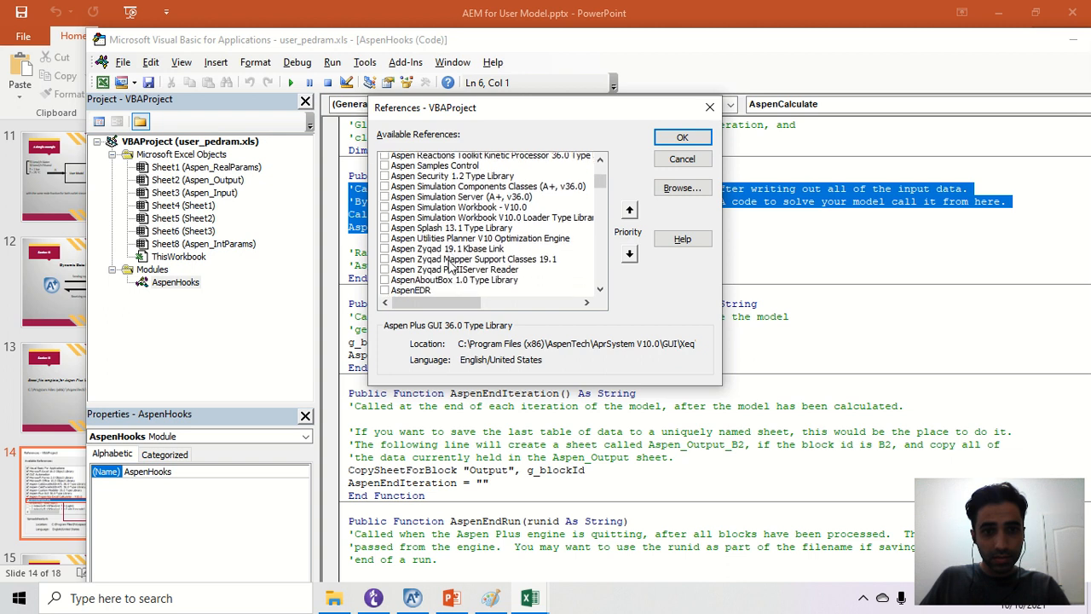
{"action": "scroll", "coordinate": [449, 260], "scroll_direction": "up", "scroll_amount": 2}
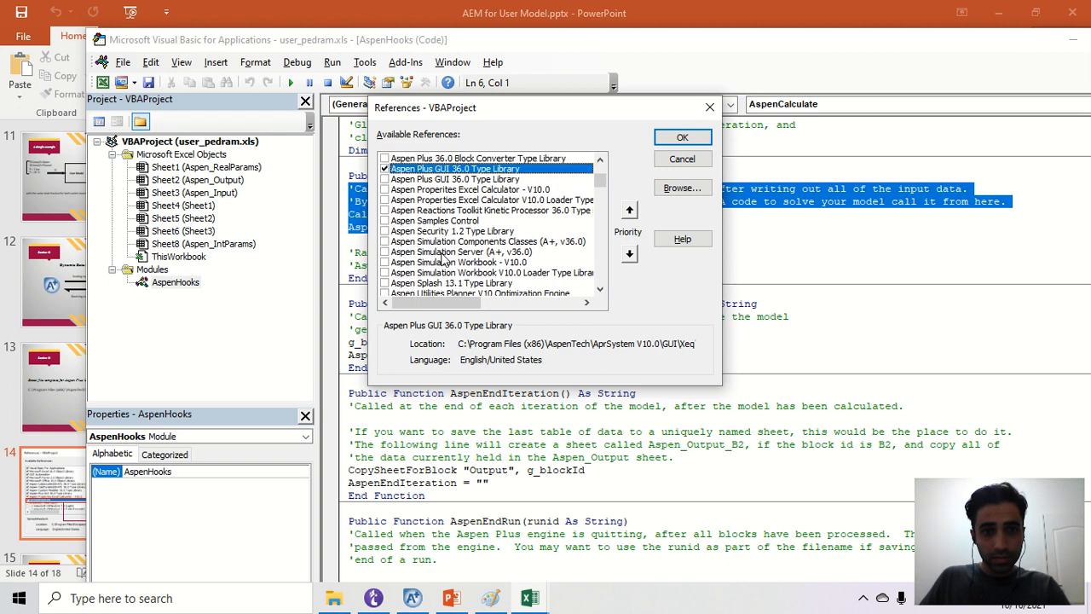
{"action": "left_click", "coordinate": [388, 191]}
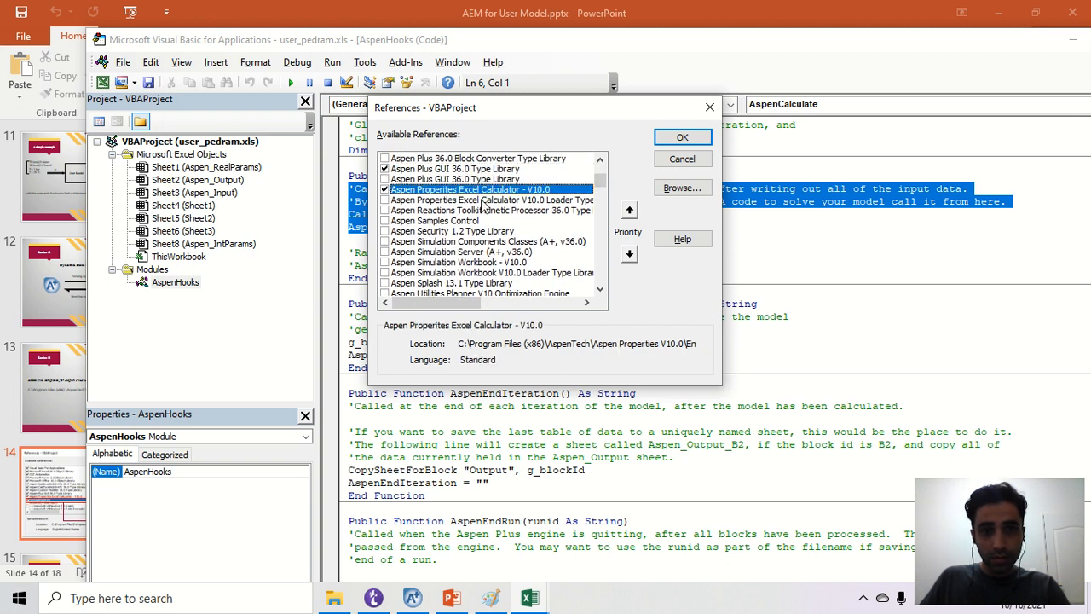
{"action": "left_click", "coordinate": [682, 137]}
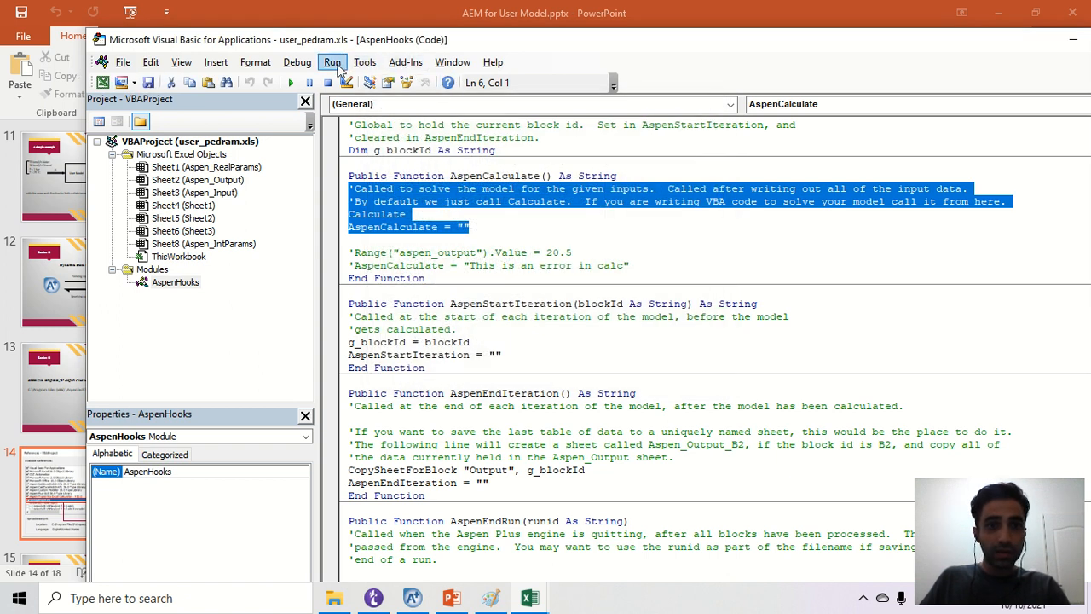
Reopen the VBA project's references to verify the enabled Aspen libraries, and close them again
{"action": "left_click", "coordinate": [365, 63]}
{"action": "left_click", "coordinate": [385, 81]}
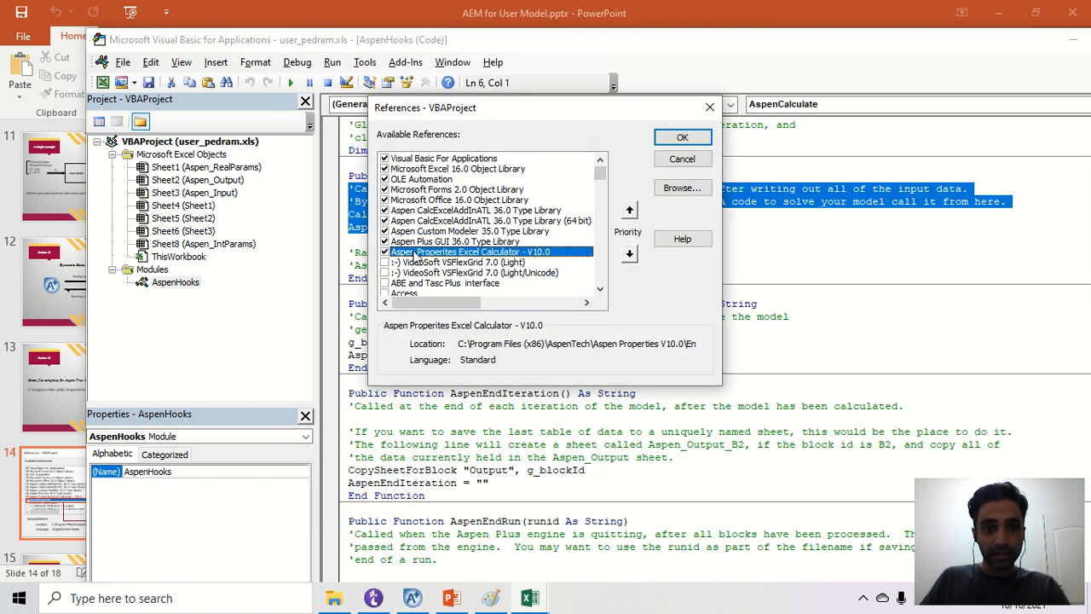
{"action": "left_click", "coordinate": [682, 137]}
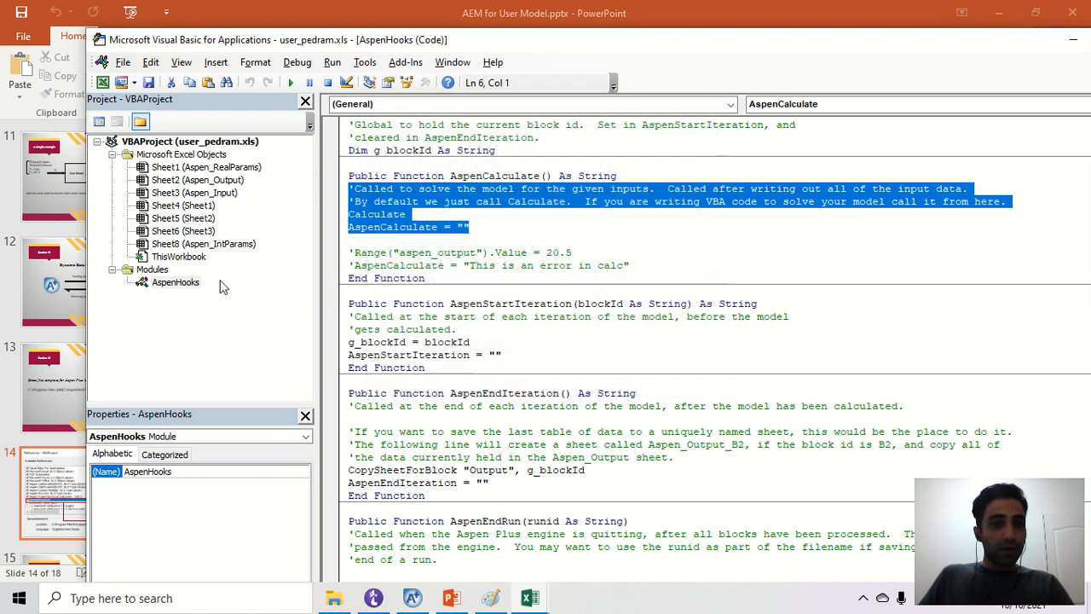
Review the iteration functions in the code of the AspenHooks module
{"action": "left_click", "coordinate": [546, 176]}
{"action": "left_click_drag", "start_coordinate": [520, 470], "coordinate": [394, 293]}
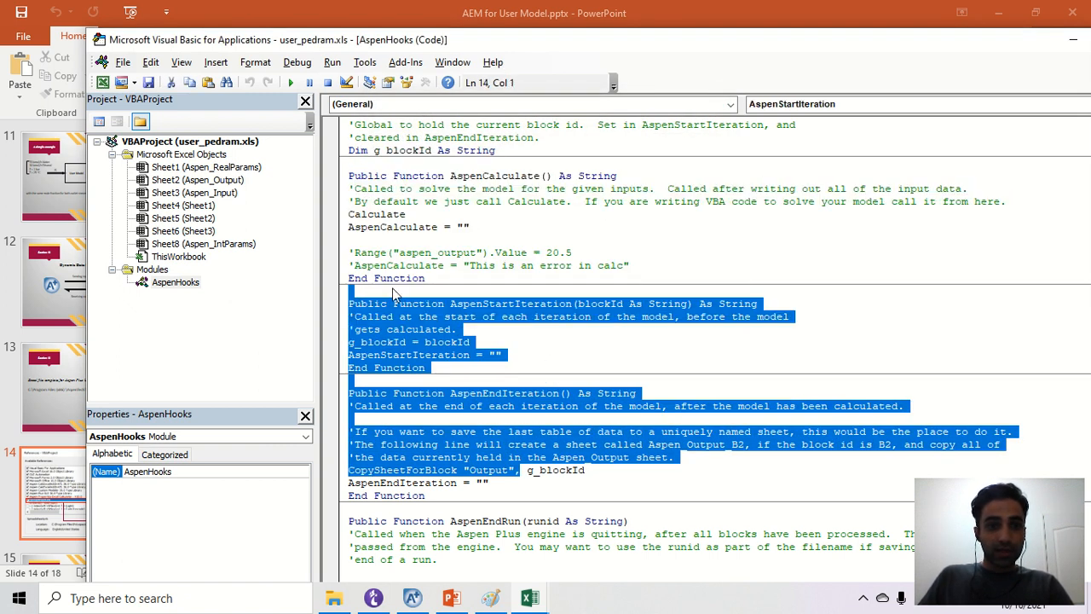
{"action": "left_click", "coordinate": [165, 285]}
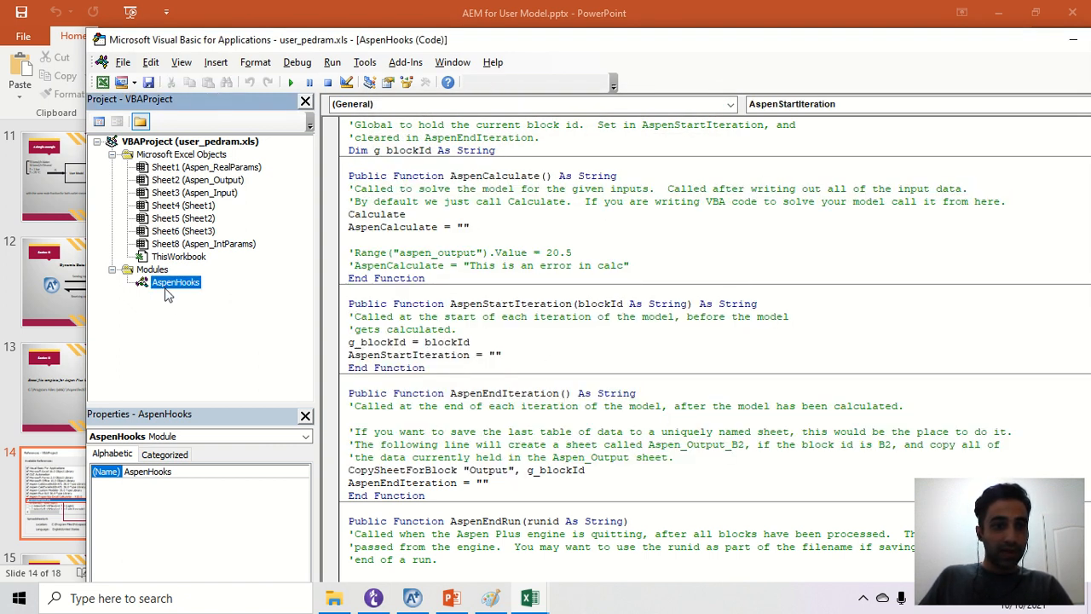
{"action": "double_click", "coordinate": [166, 289]}
{"action": "left_click", "coordinate": [520, 280]}
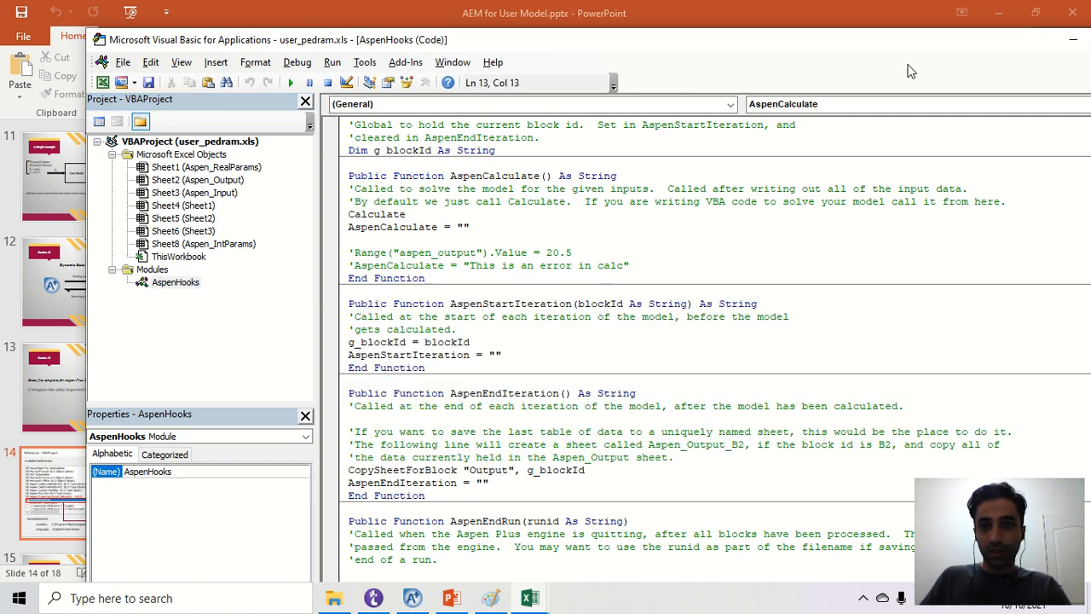
Close the Visual Basic editor and return to the Aspen_RealParams sheet in Excel
{"action": "left_click_drag", "start_coordinate": [1036, 46], "coordinate": [865, 80]}
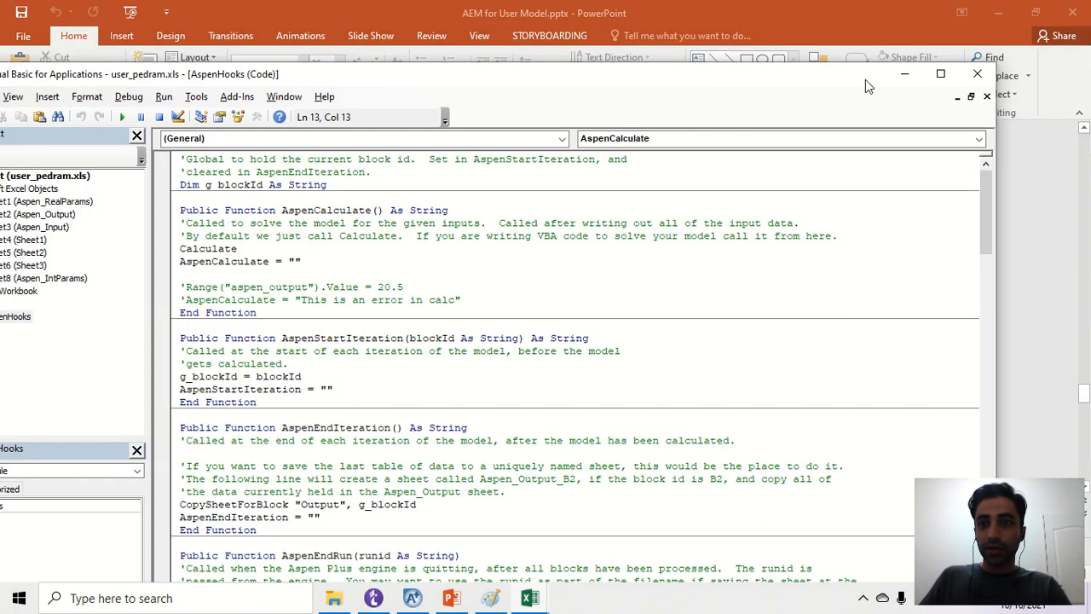
{"action": "left_click", "coordinate": [978, 74]}
{"action": "left_click", "coordinate": [567, 365]}
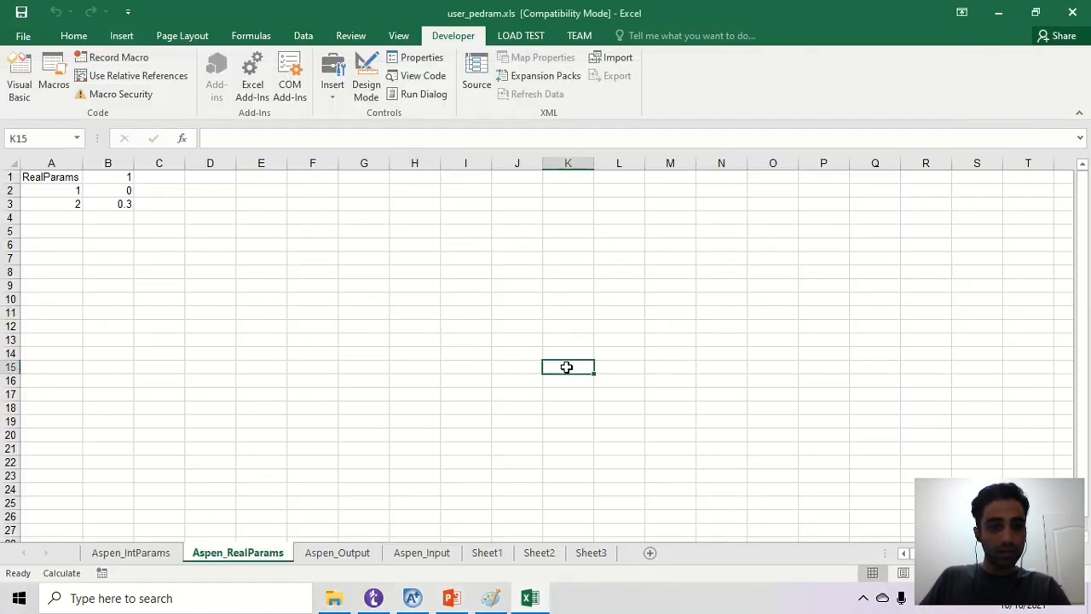
View the Aspen_Input sheet, minimize the workbook and switch to Paint to see the simple example's diagram
{"action": "left_click", "coordinate": [426, 554]}
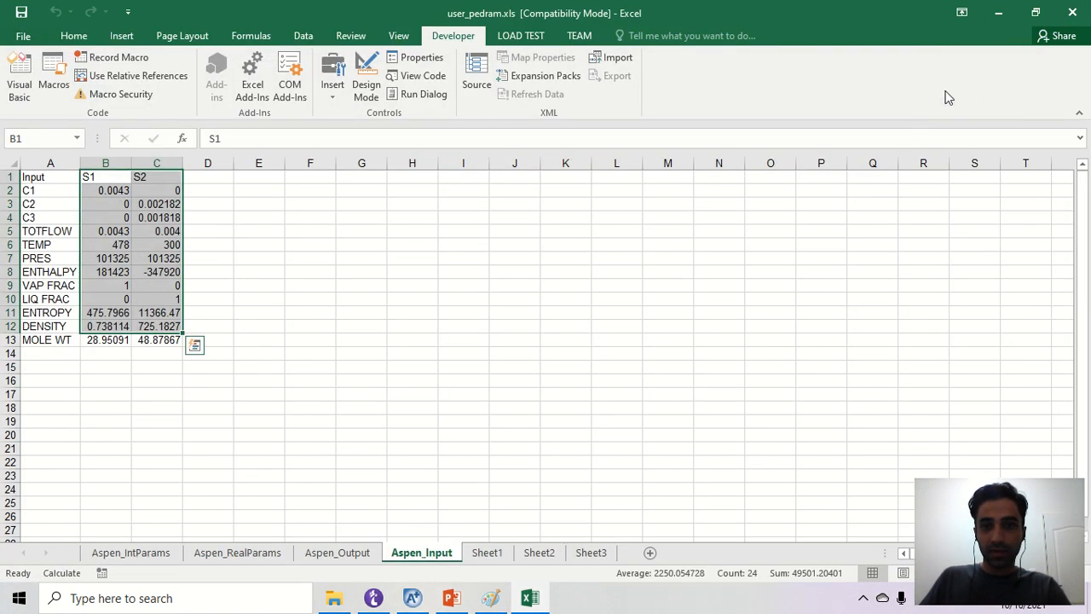
{"action": "left_click", "coordinate": [998, 19]}
{"action": "left_click", "coordinate": [505, 599]}
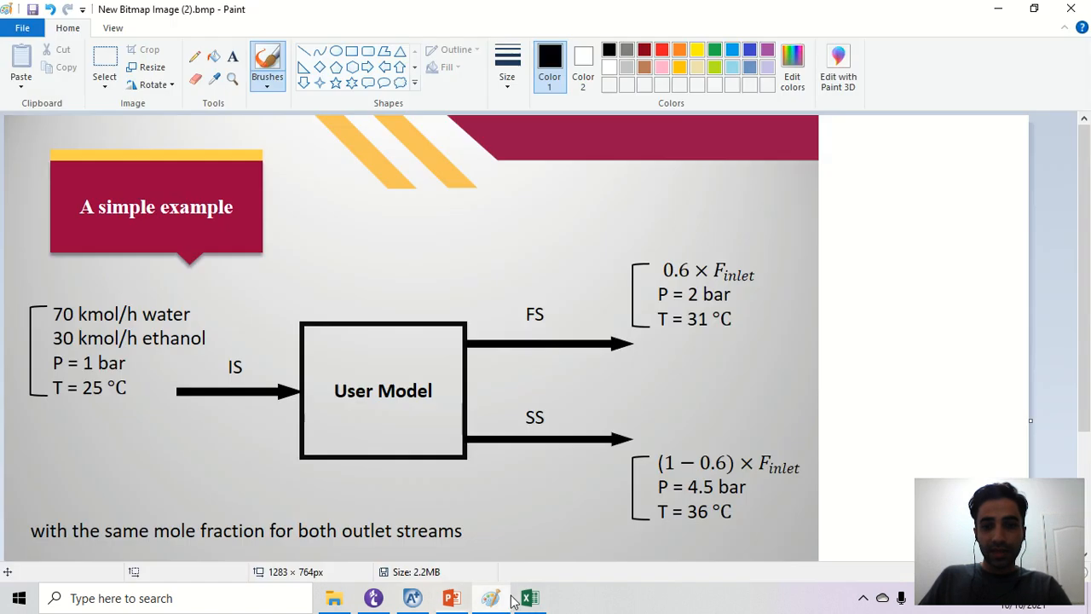
Widen the canvas beside the example diagram to about 2044 px and pencil a thick A, an E and an arrow between them
{"action": "scroll", "coordinate": [639, 420], "scroll_direction": "down", "scroll_amount": 2}
{"action": "left_click_drag", "start_coordinate": [518, 268], "coordinate": [822, 267]}
{"action": "left_click", "coordinate": [194, 57]}
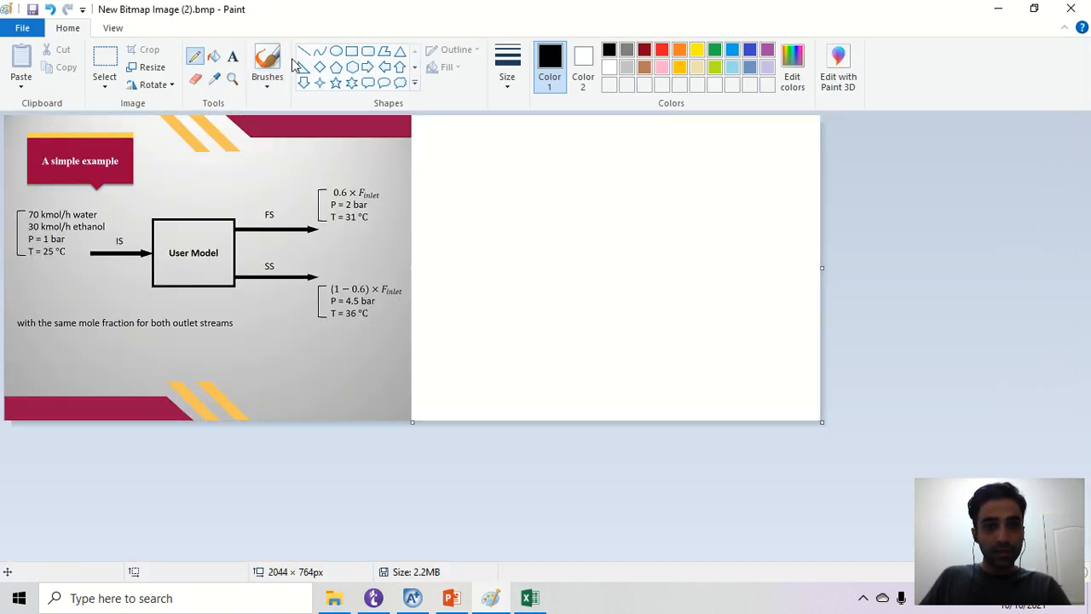
{"action": "left_click", "coordinate": [507, 75]}
{"action": "left_click", "coordinate": [530, 205]}
{"action": "mouse_move", "coordinate": [473, 259]}
{"action": "left_mouse_down"}
{"action": "mouse_move", "coordinate": [486, 236]}
{"action": "mouse_move", "coordinate": [492, 254]}
{"action": "mouse_move", "coordinate": [507, 227]}
{"action": "left_mouse_up"}
{"action": "mouse_move", "coordinate": [708, 252]}
{"action": "left_mouse_down"}
{"action": "mouse_move", "coordinate": [749, 200]}
{"action": "mouse_move", "coordinate": [734, 224]}
{"action": "mouse_move", "coordinate": [751, 253]}
{"action": "left_mouse_up"}
{"action": "mouse_move", "coordinate": [539, 214]}
{"action": "left_mouse_down"}
{"action": "mouse_move", "coordinate": [659, 212]}
{"action": "mouse_move", "coordinate": [618, 202]}
{"action": "left_mouse_up"}
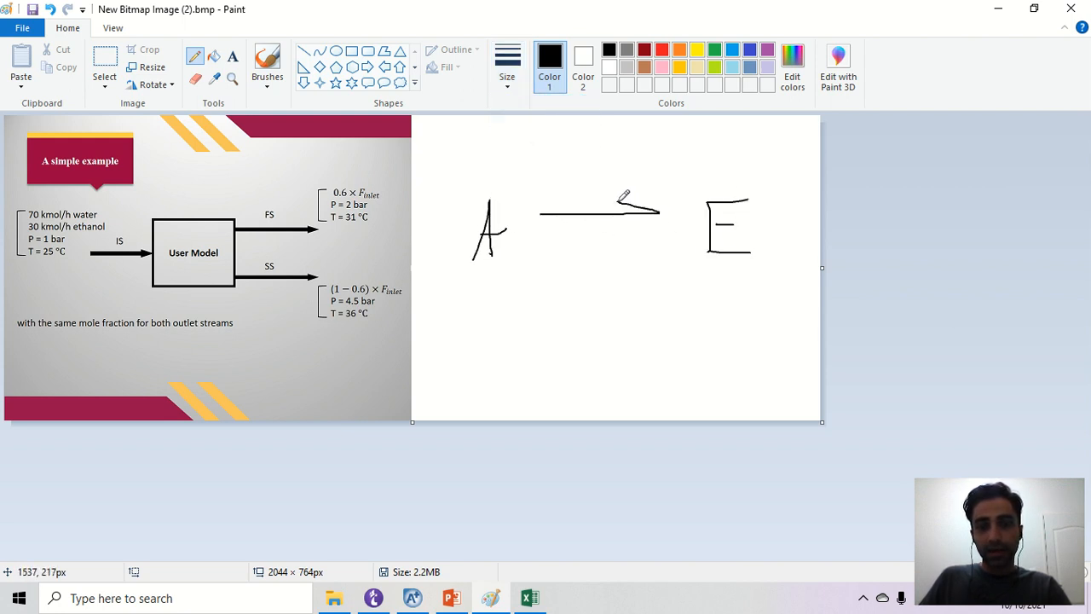
Minimize Paint, switch to Aspen Plus and run the simulation
{"action": "left_click", "coordinate": [1001, 10]}
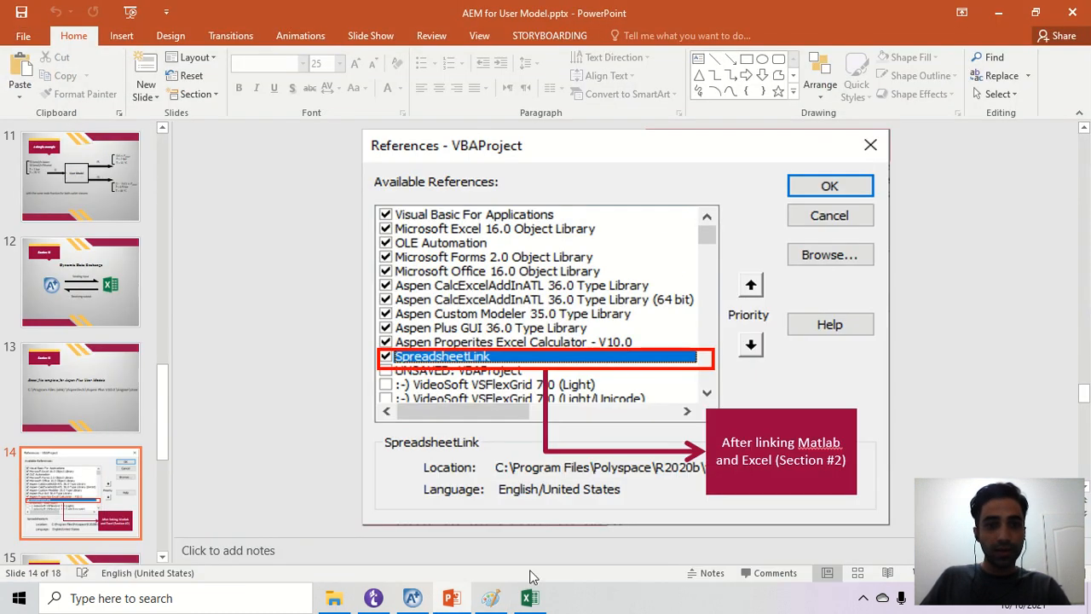
{"action": "left_click", "coordinate": [412, 599]}
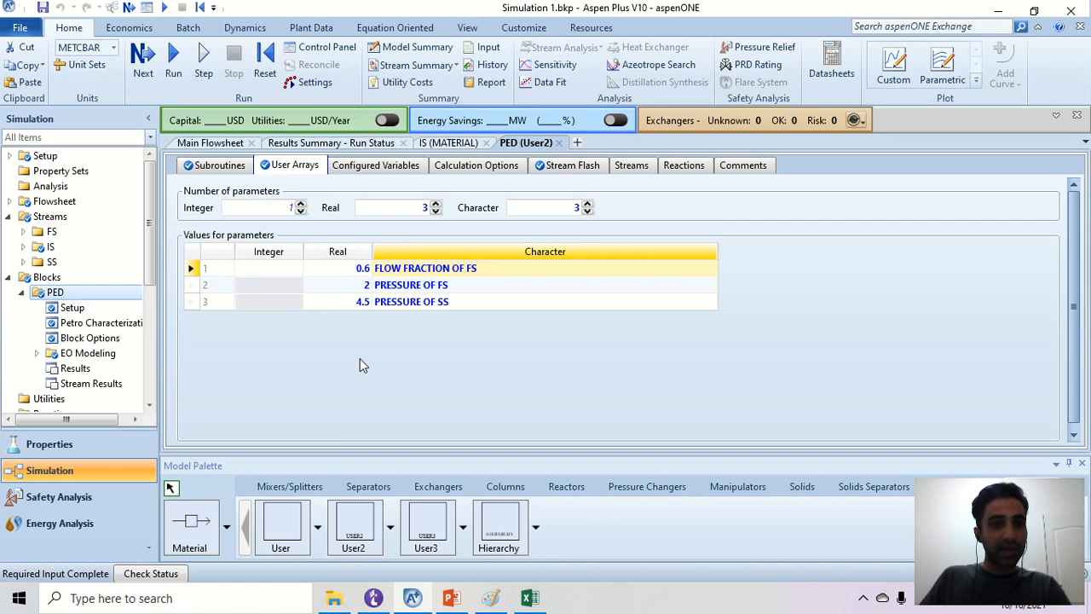
{"action": "left_click", "coordinate": [143, 57]}
{"action": "left_click", "coordinate": [635, 331]}
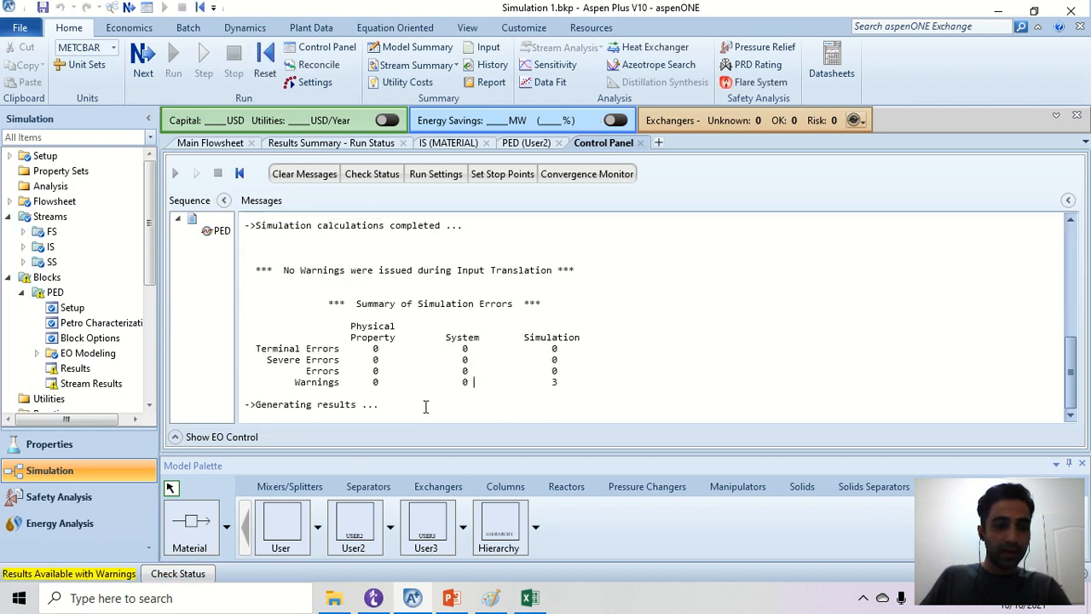
Examine the run messages for block PED, highlighting the warning about its mass balance and outlet flow
{"action": "scroll", "coordinate": [505, 341], "scroll_direction": "up", "scroll_amount": 8}
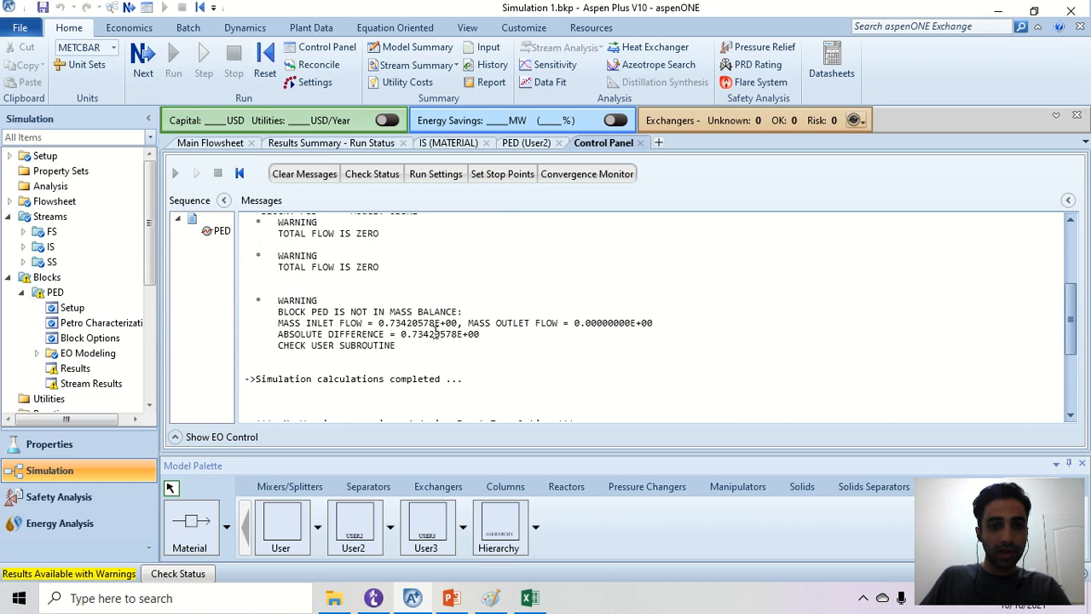
{"action": "scroll", "coordinate": [325, 319], "scroll_direction": "down", "scroll_amount": 1}
{"action": "left_click_drag", "start_coordinate": [272, 310], "coordinate": [644, 328]}
{"action": "scroll", "coordinate": [363, 353], "scroll_direction": "down", "scroll_amount": 2}
{"action": "left_click_drag", "start_coordinate": [537, 324], "coordinate": [652, 322]}
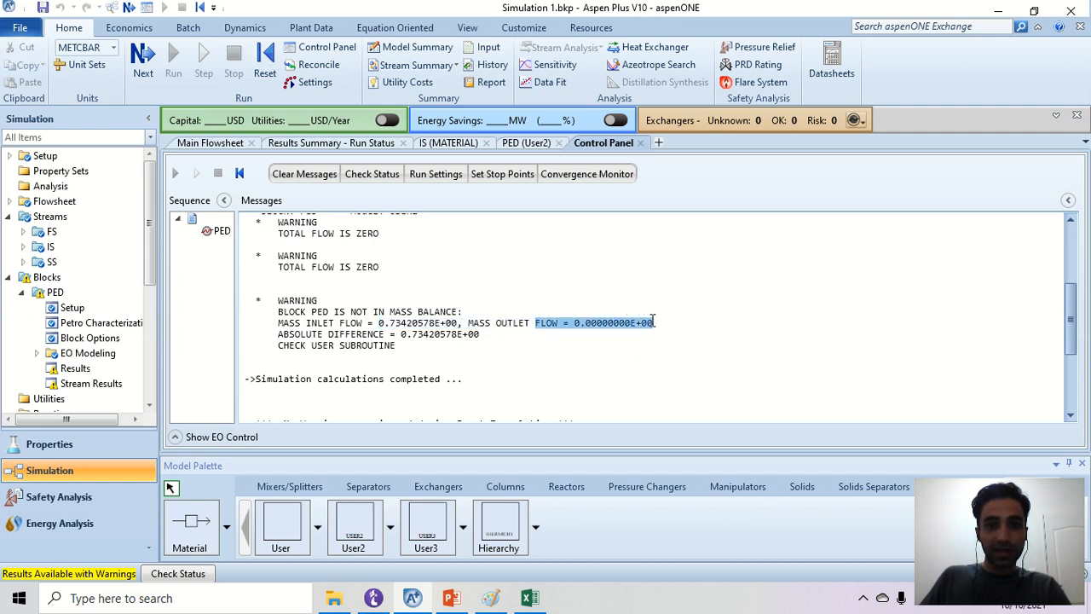
Close the PED and Results Summary forms and return to the main flowsheet
{"action": "left_click", "coordinate": [559, 142]}
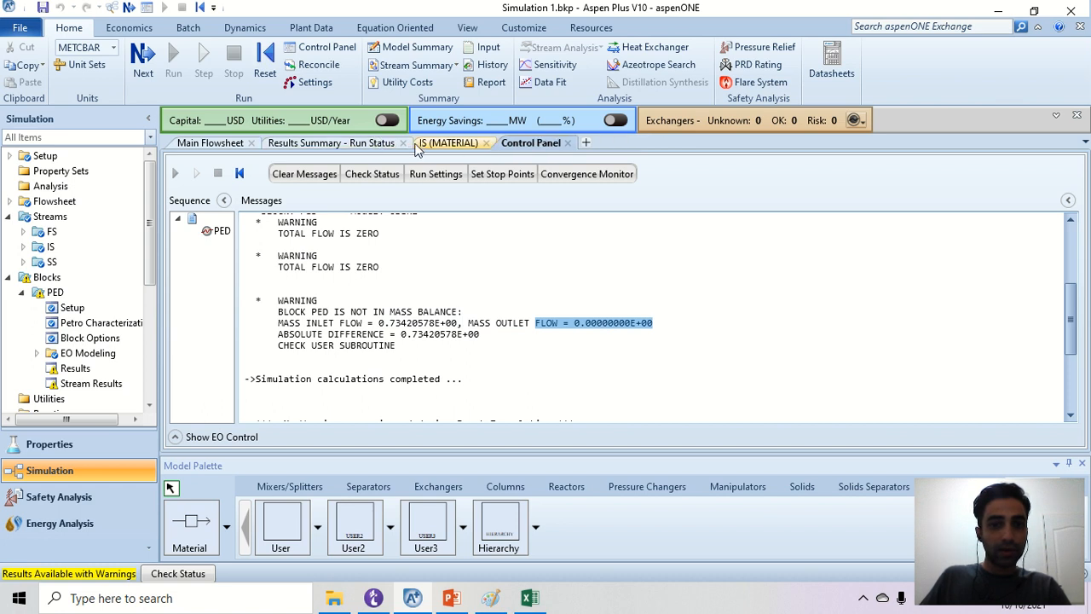
{"action": "left_click", "coordinate": [409, 143]}
{"action": "left_click", "coordinate": [236, 146]}
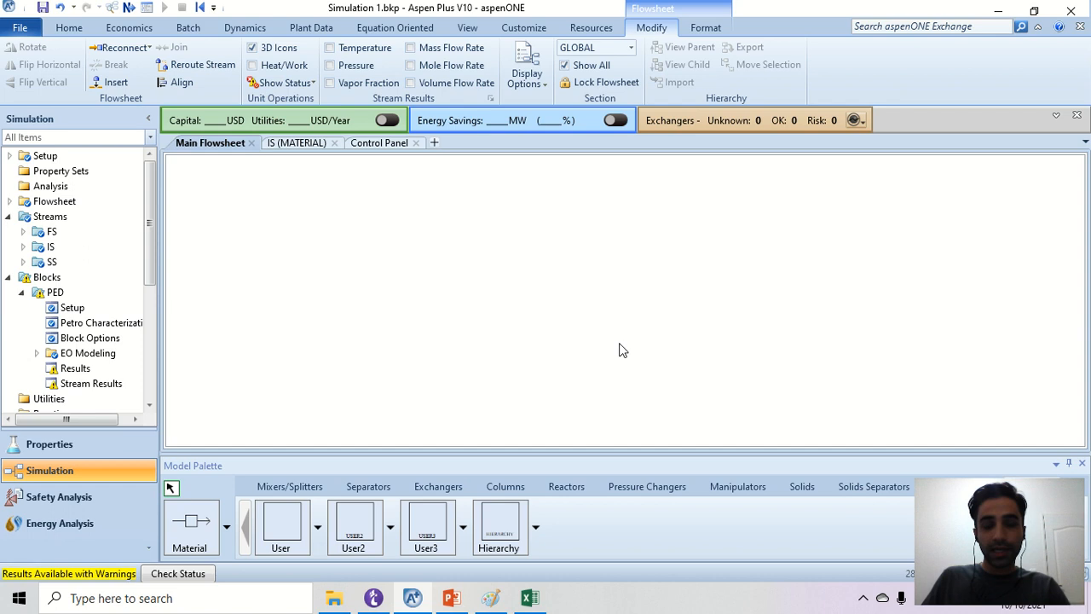
Open the results of stream FS and add stream IS alongside it for comparison
{"action": "scroll", "coordinate": [605, 345], "scroll_direction": "down", "scroll_amount": 2}
{"action": "scroll", "coordinate": [560, 360], "scroll_direction": "down", "scroll_amount": 1}
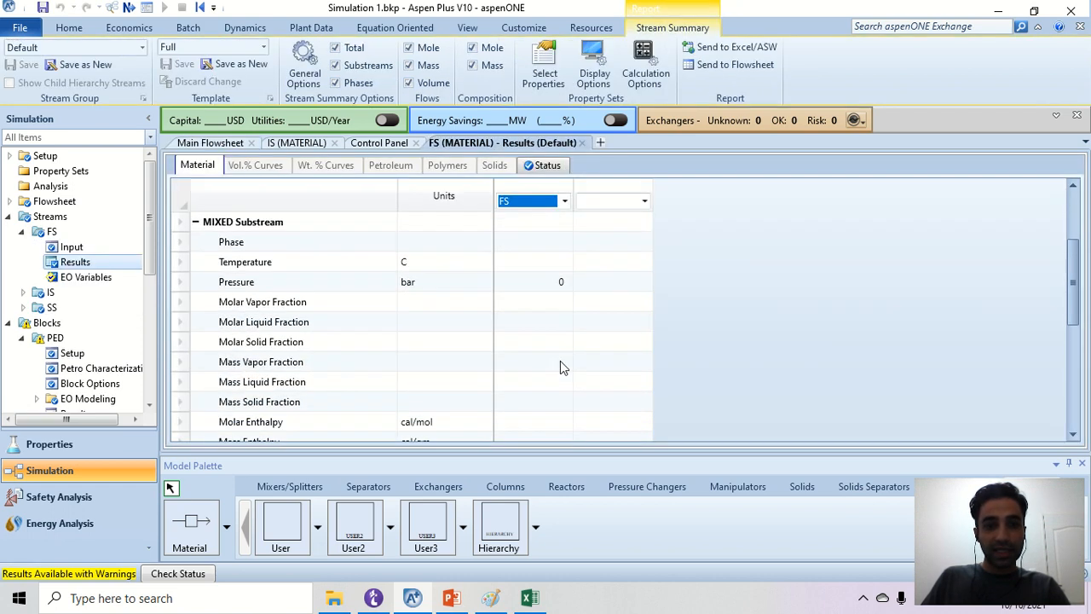
{"action": "left_click_drag", "start_coordinate": [547, 264], "coordinate": [548, 408]}
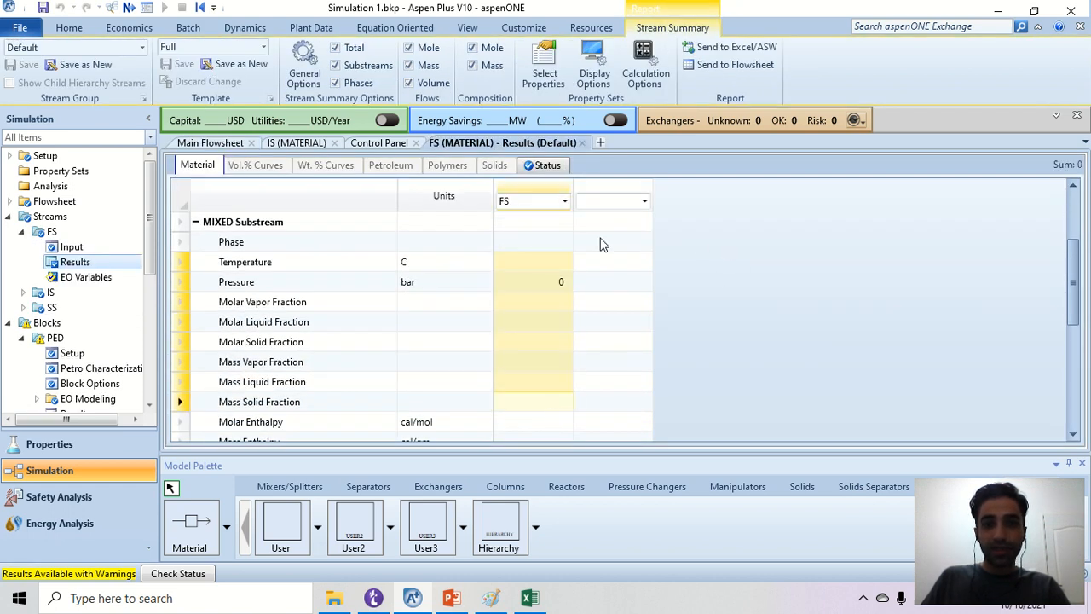
{"action": "left_click", "coordinate": [644, 201]}
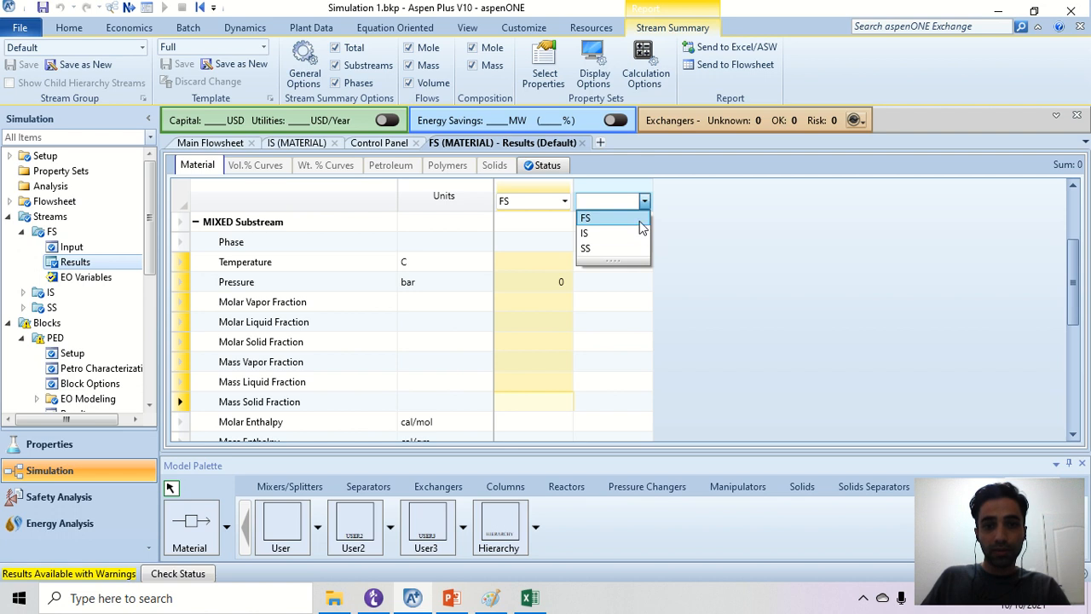
{"action": "left_click", "coordinate": [626, 233]}
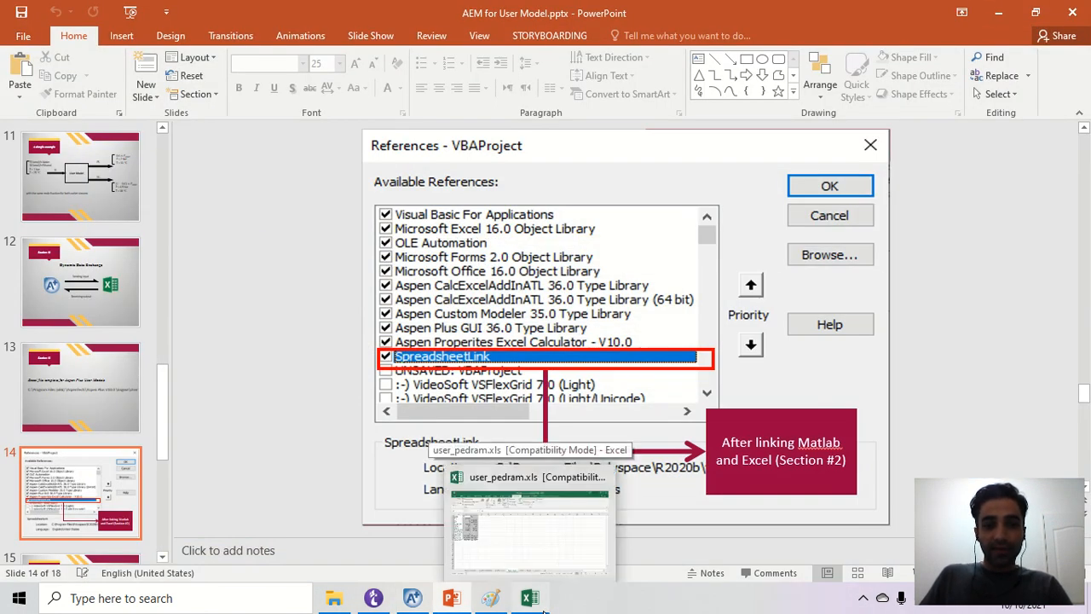
Switch to the Excel workbook and clear the S2 stream data from column C of the Aspen_Input sheet
{"action": "left_click", "coordinate": [549, 591]}
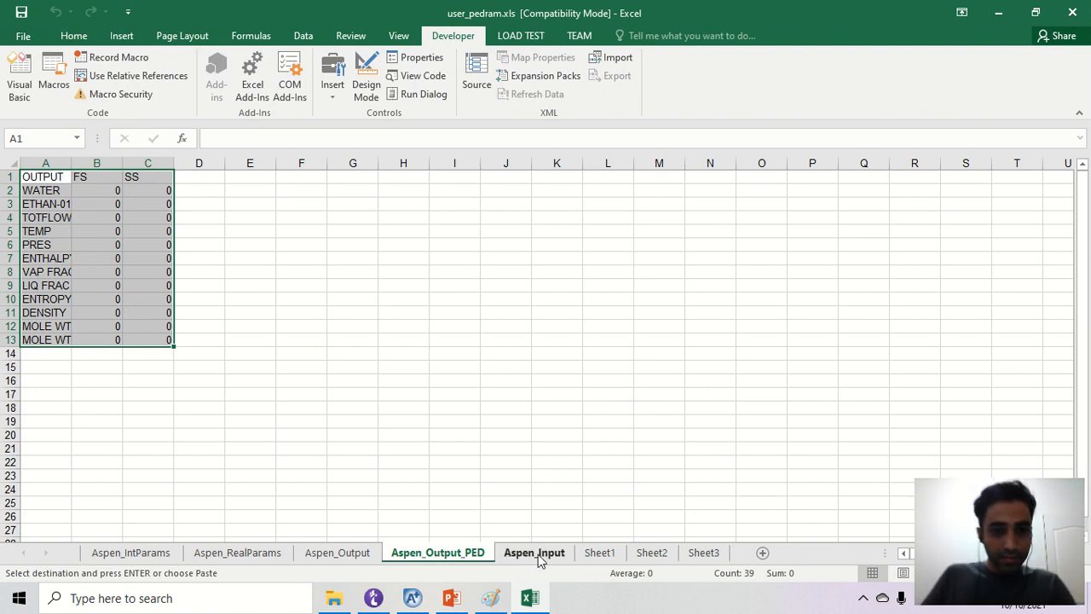
{"action": "left_click", "coordinate": [529, 553]}
{"action": "left_click", "coordinate": [261, 313]}
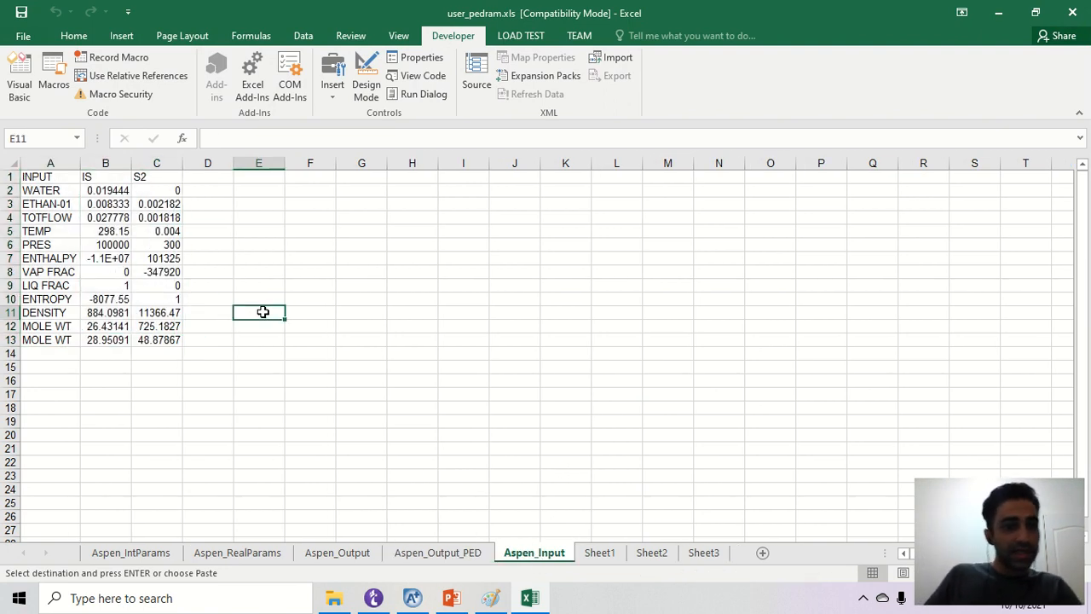
{"action": "left_click", "coordinate": [110, 179]}
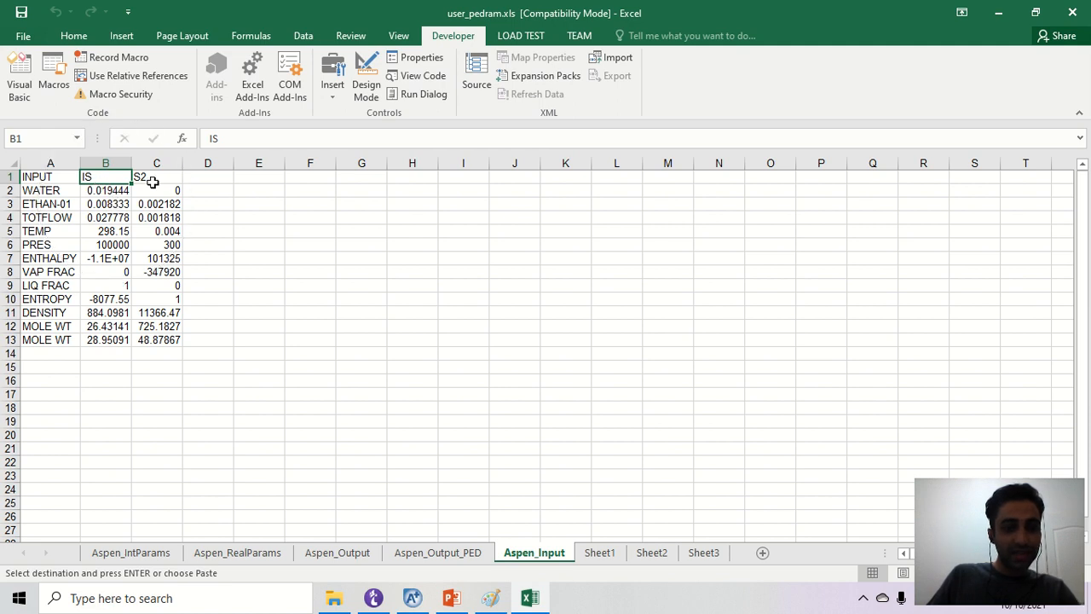
{"action": "left_click", "coordinate": [195, 216]}
{"action": "left_click_drag", "start_coordinate": [170, 177], "coordinate": [151, 350]}
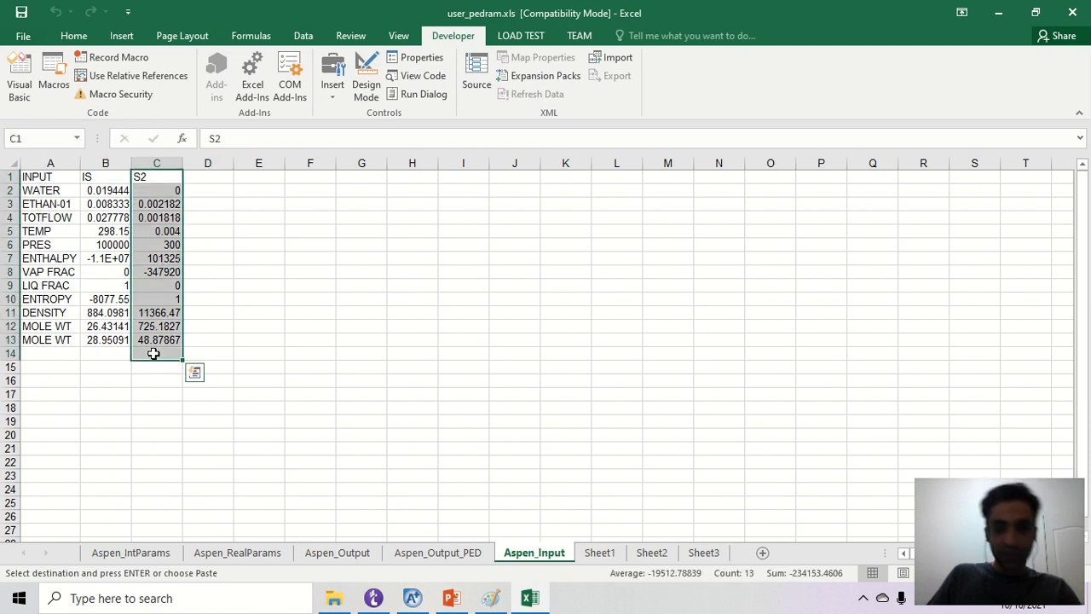
{"action": "key", "text": "Delete"}
{"action": "left_click", "coordinate": [403, 233]}
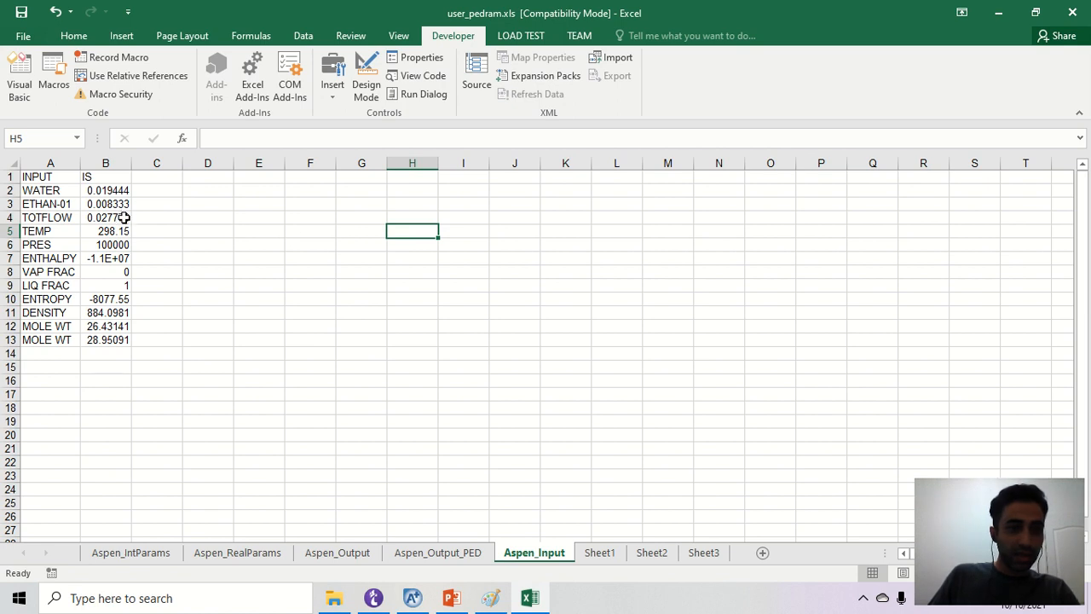
Compare the Aspen_Input and Aspen_Output_PED sheets with the IS stream specifications and the main flowsheet in Aspen Plus
{"action": "left_click_drag", "start_coordinate": [118, 196], "coordinate": [110, 327]}
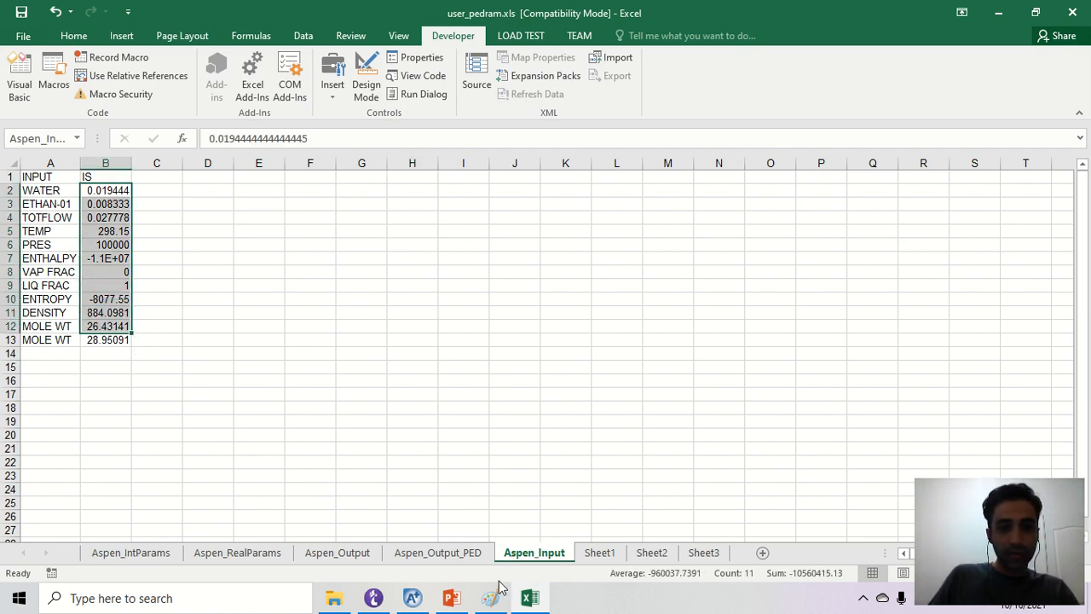
{"action": "left_click", "coordinate": [414, 600]}
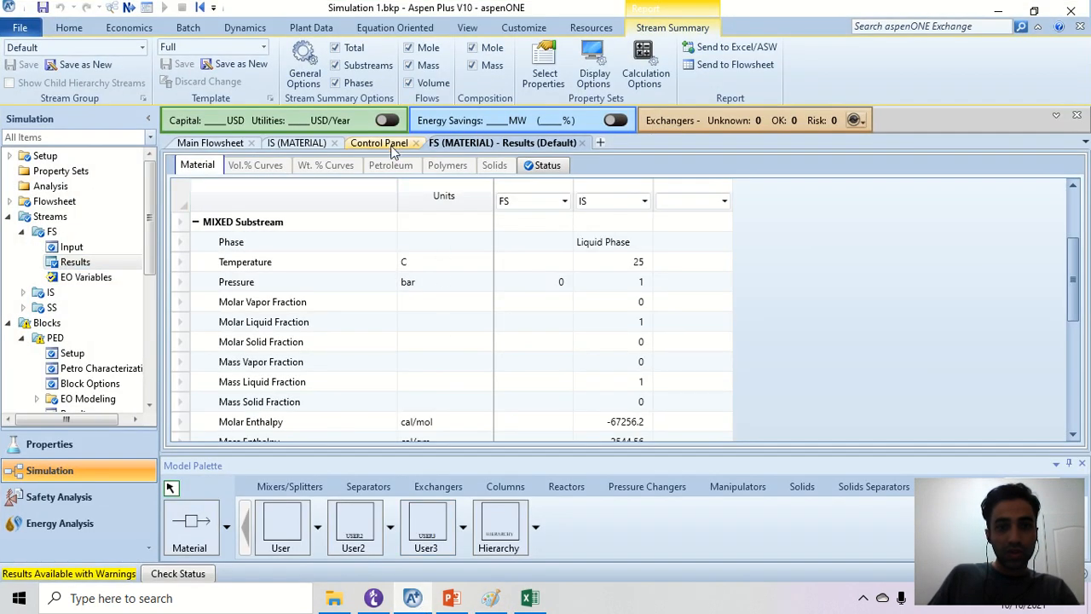
{"action": "left_click", "coordinate": [299, 143]}
{"action": "key", "text": "alt+Tab"}
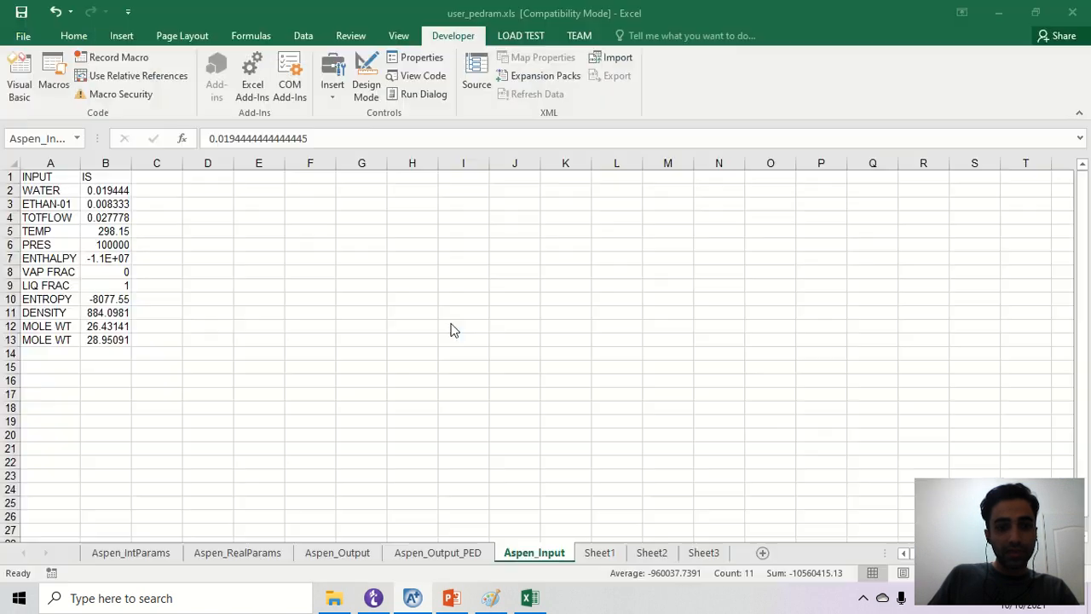
{"action": "left_click", "coordinate": [439, 553]}
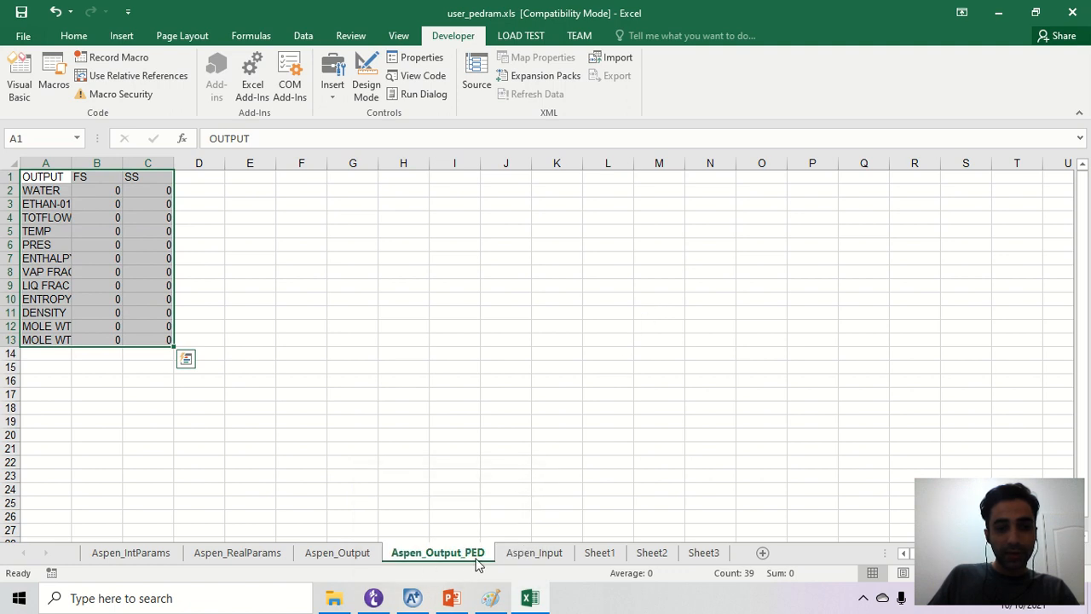
{"action": "left_click", "coordinate": [413, 597]}
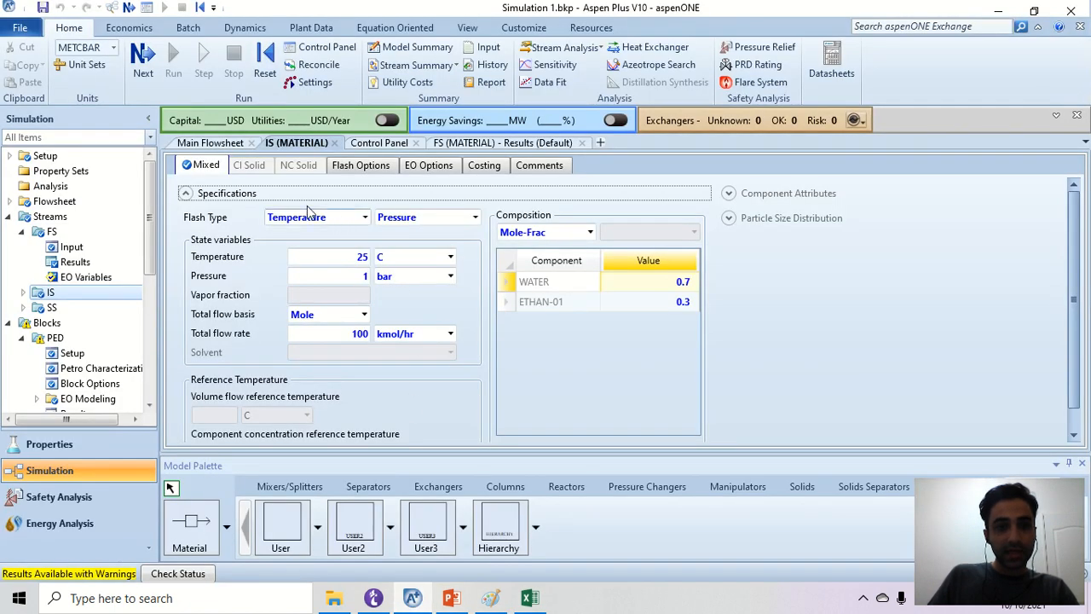
{"action": "left_click", "coordinate": [223, 142]}
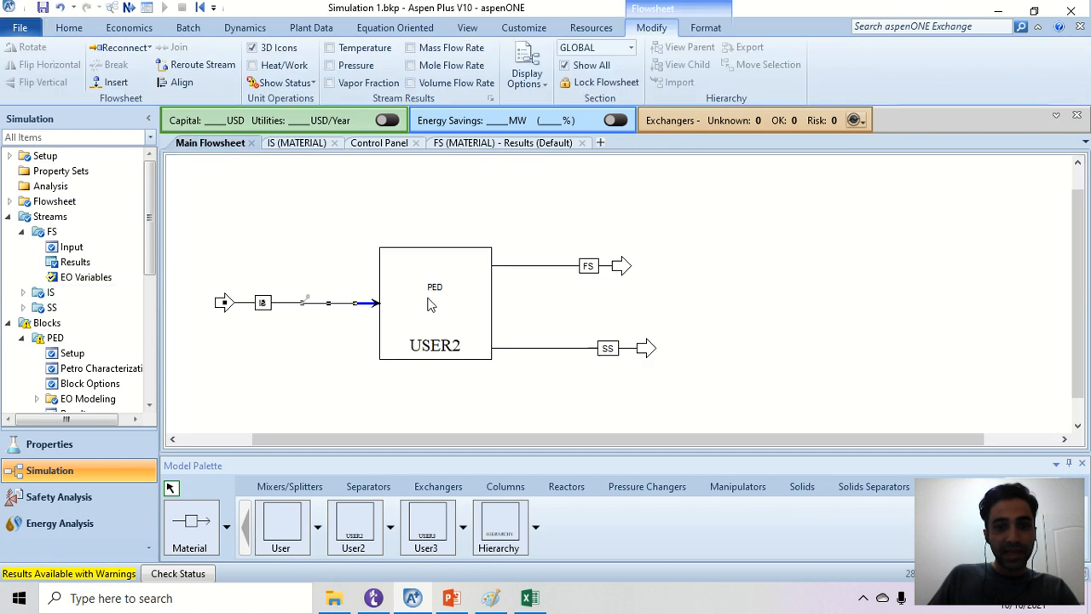
Return to the Excel workbook, move the Aspen_Output_PED sheet directly before Aspen_RealParams, and open the Aspen_Output sheet
{"action": "left_click", "coordinate": [998, 12]}
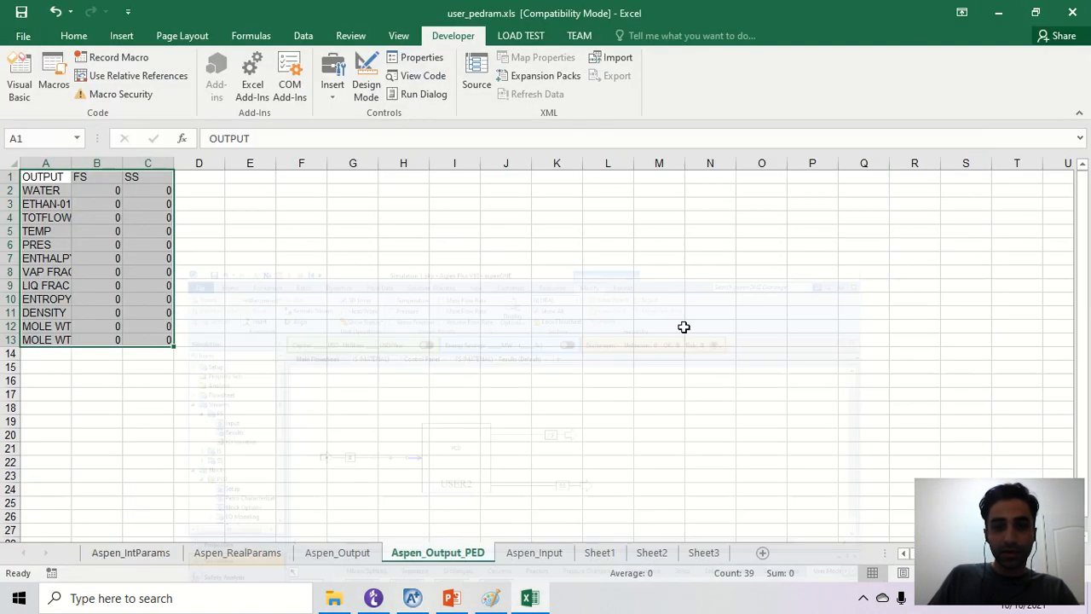
{"action": "left_click_drag", "start_coordinate": [430, 557], "coordinate": [224, 552]}
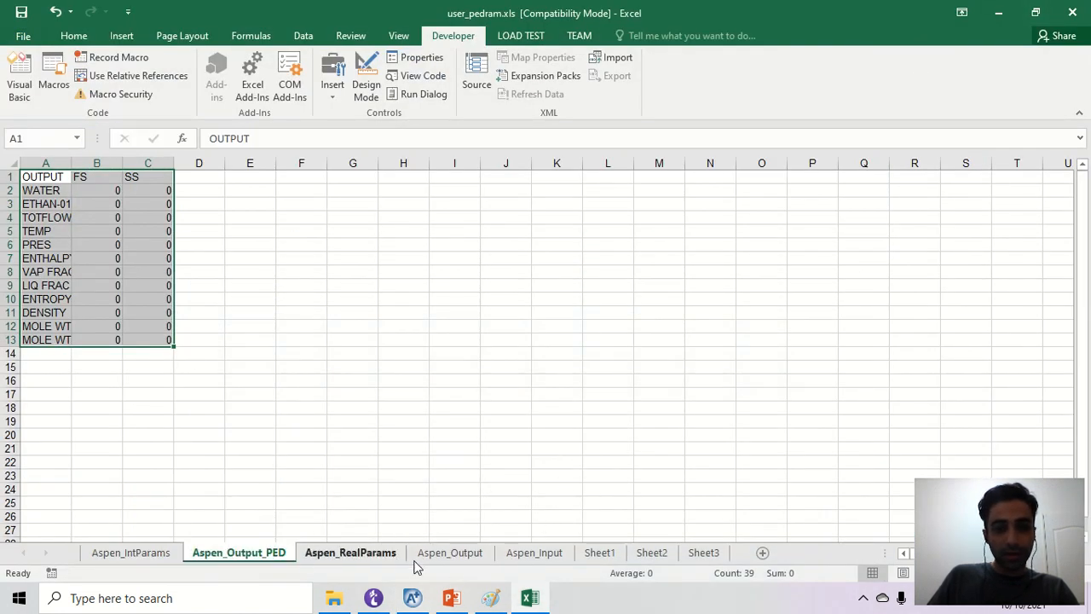
{"action": "left_click", "coordinate": [447, 556]}
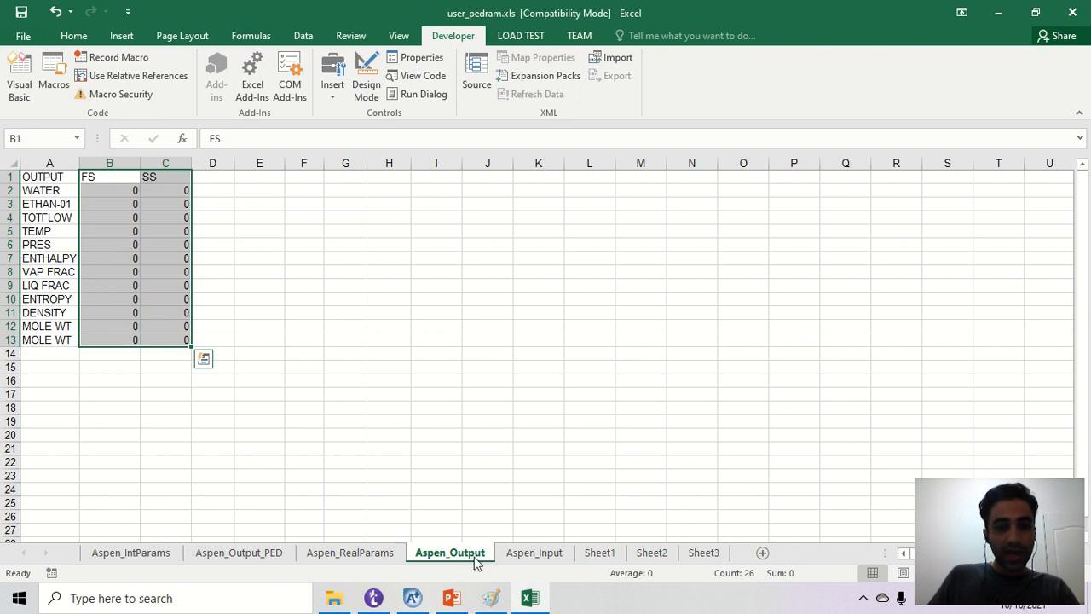
Examine the FS and SS outlet stream cells on the Aspen_Output sheet
{"action": "left_click", "coordinate": [351, 328]}
{"action": "left_click_drag", "start_coordinate": [122, 193], "coordinate": [191, 325]}
{"action": "left_click_drag", "start_coordinate": [485, 254], "coordinate": [679, 397]}
{"action": "left_click_drag", "start_coordinate": [165, 192], "coordinate": [111, 287]}
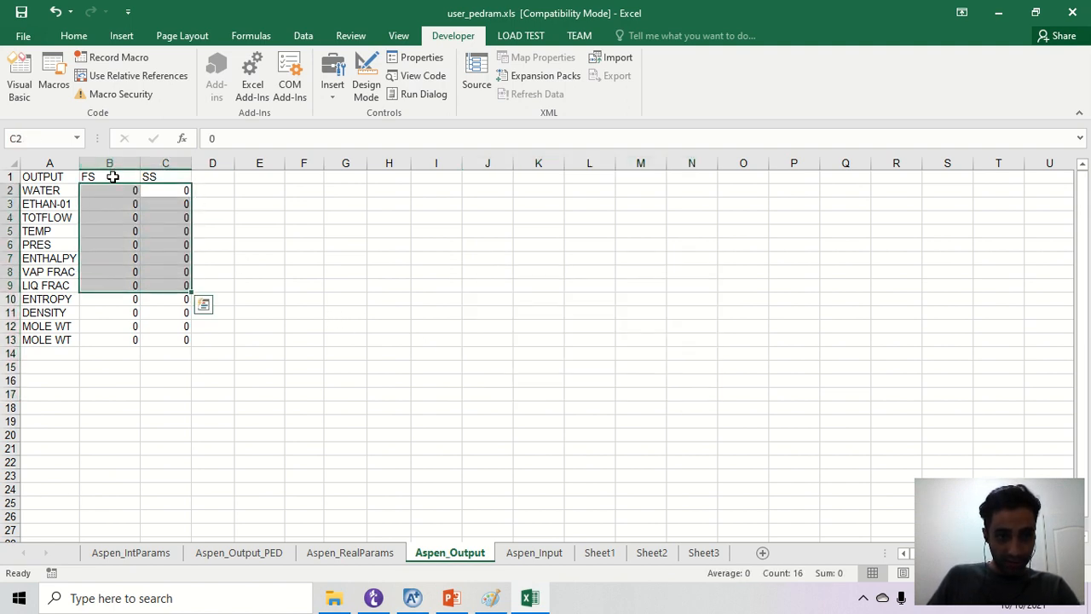
{"action": "left_click", "coordinate": [175, 176]}
Check the three real parameter values on the Aspen_RealParams sheet
{"action": "left_click", "coordinate": [367, 555]}
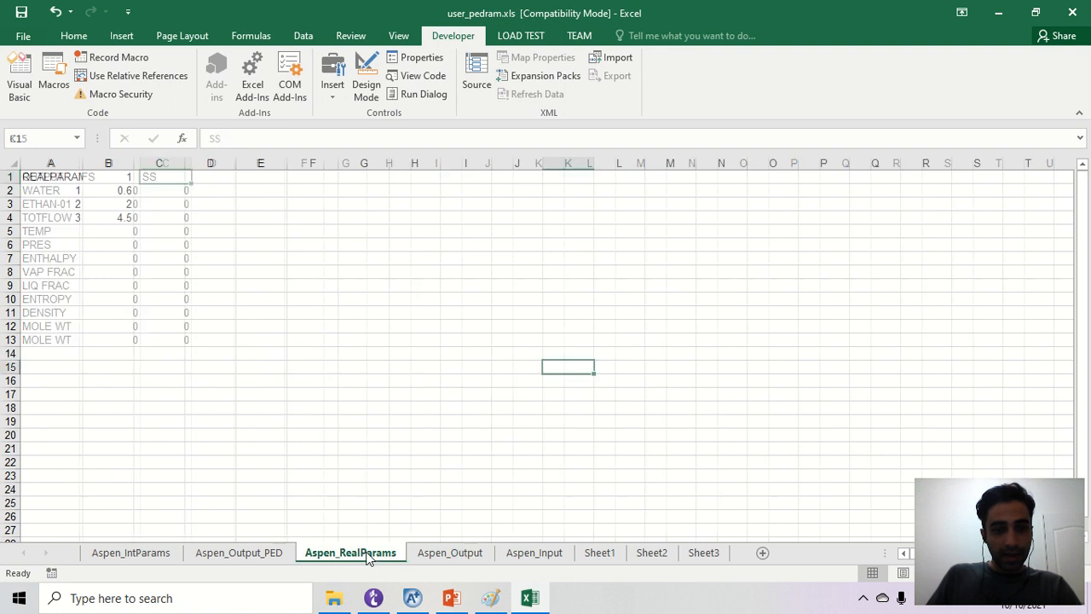
{"action": "key", "text": "ctrl"}
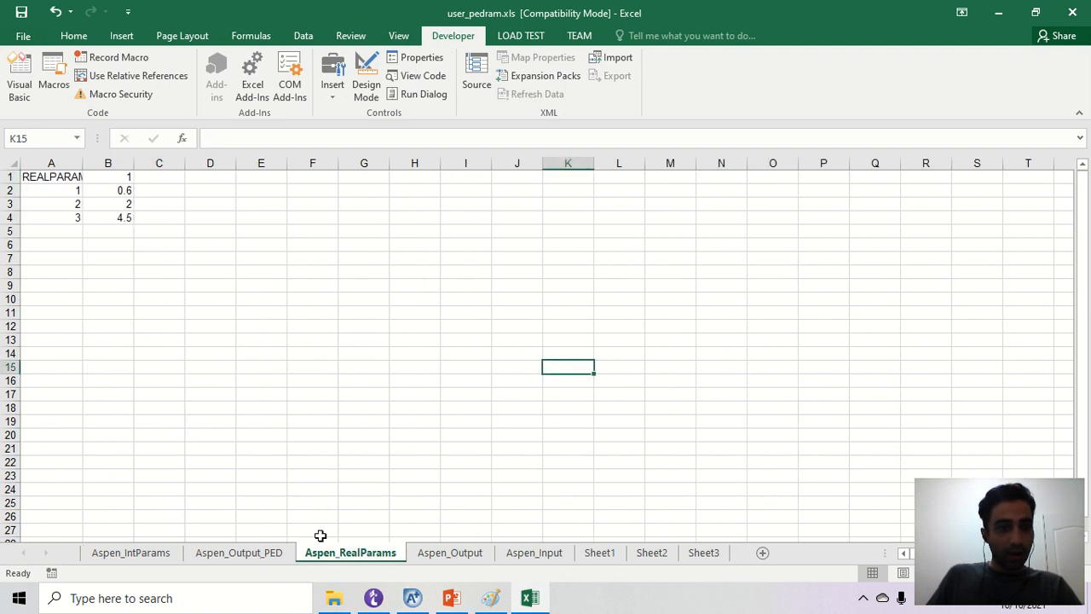
{"action": "left_click_drag", "start_coordinate": [126, 194], "coordinate": [123, 221]}
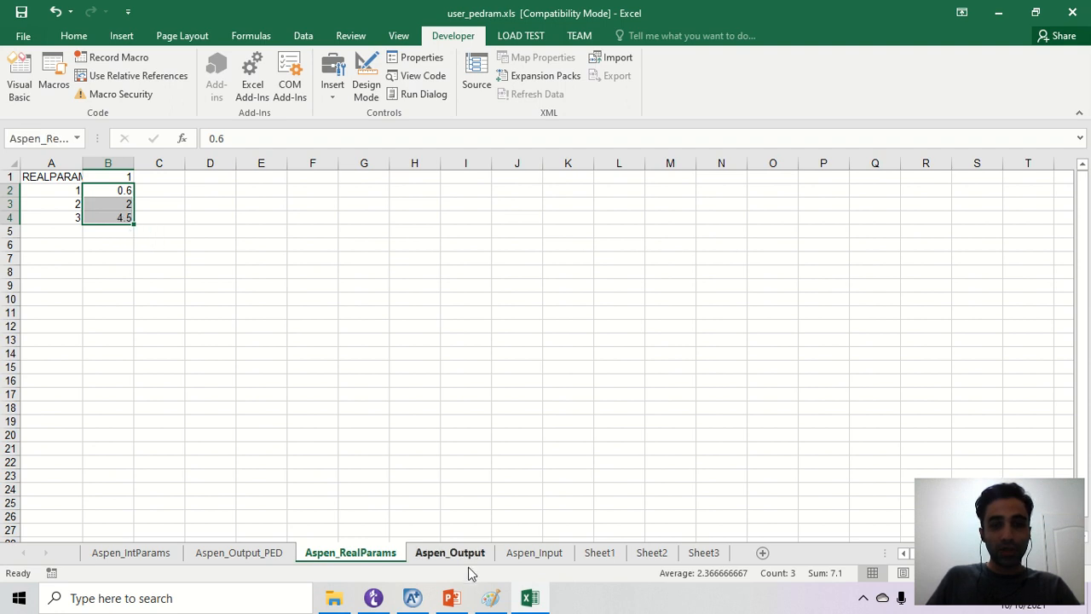
Switch to Aspen Plus and open the user arrays of block PED to check its real parameters
{"action": "left_click", "coordinate": [412, 598]}
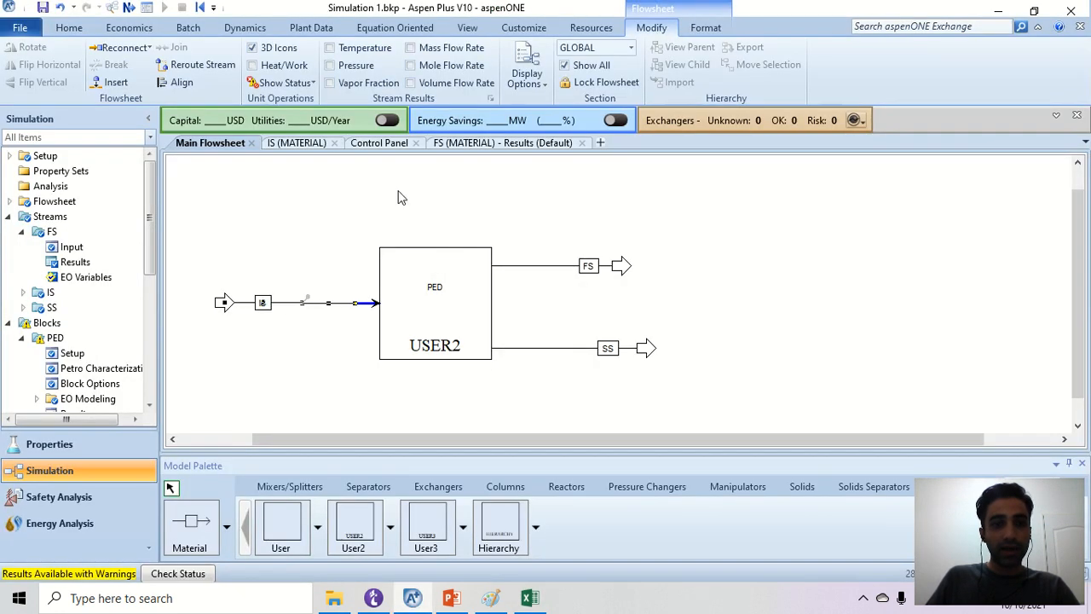
{"action": "left_click", "coordinate": [296, 142]}
{"action": "left_click", "coordinate": [242, 146]}
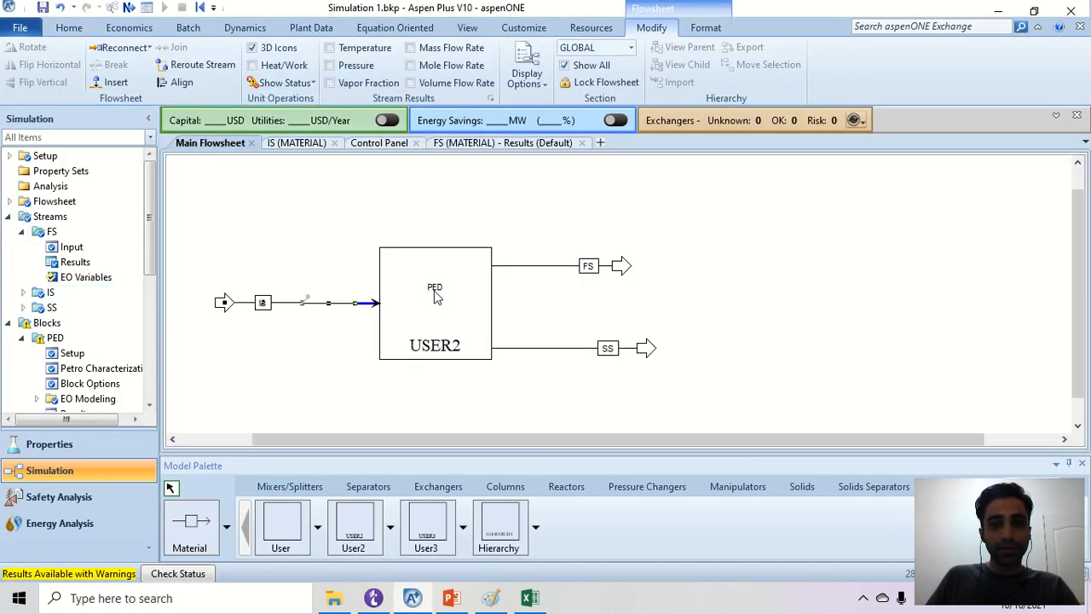
{"action": "left_click", "coordinate": [442, 322]}
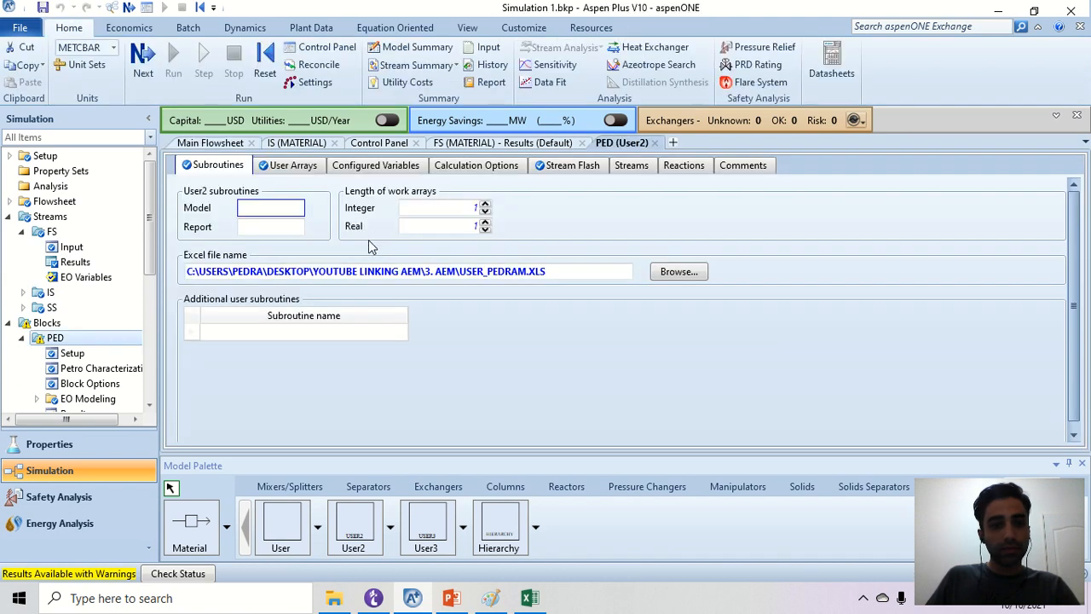
{"action": "left_click", "coordinate": [288, 165]}
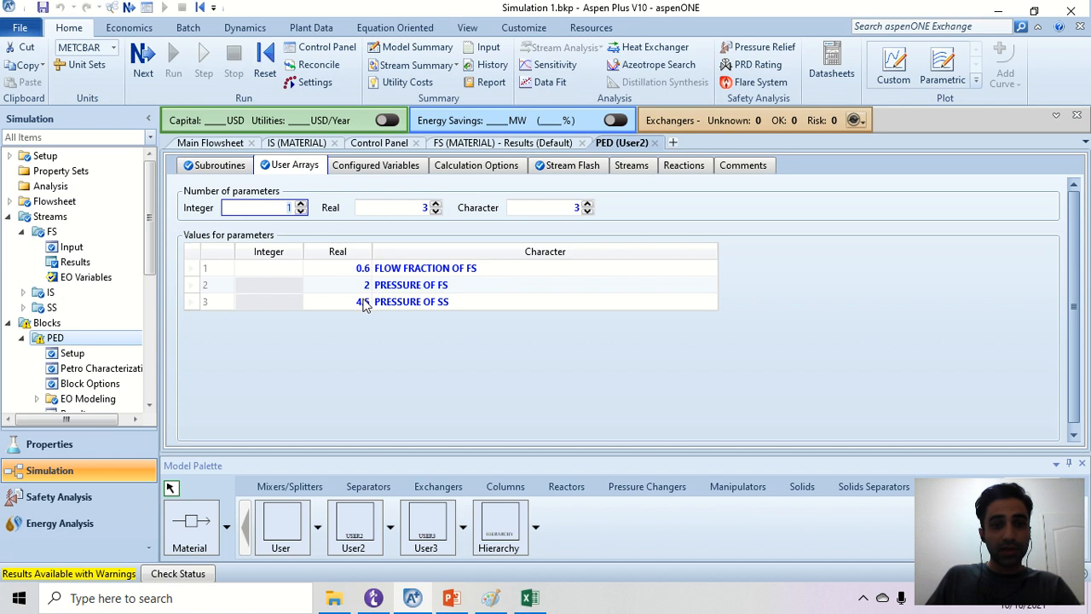
Return to the Excel workbook and check the three real parameters in B2:B4 of Aspen_RealParams against the Aspen Plus values
{"action": "left_click", "coordinate": [999, 10]}
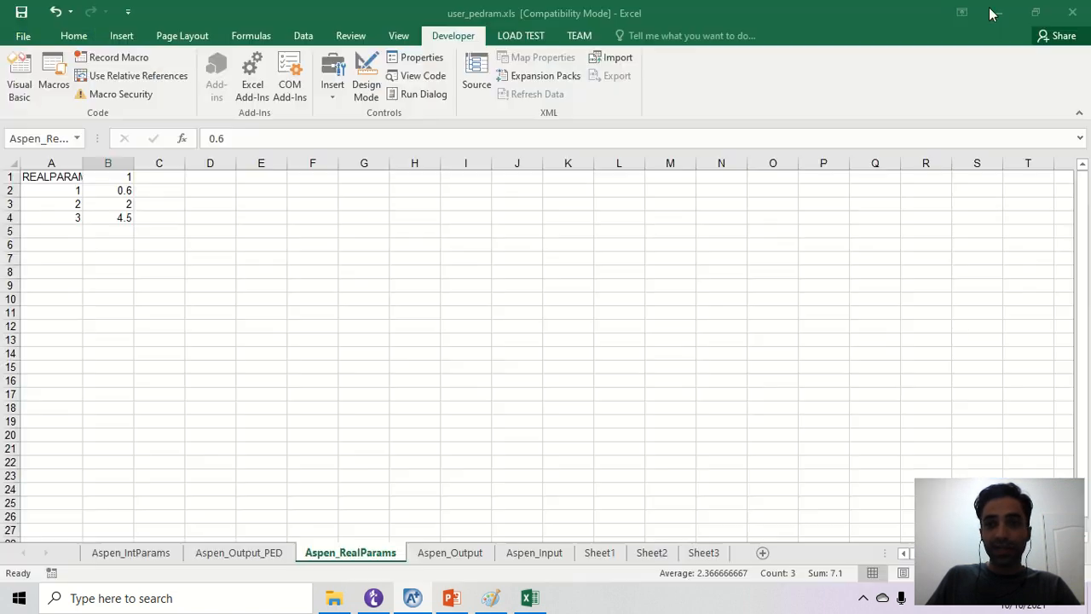
{"action": "left_click_drag", "start_coordinate": [125, 191], "coordinate": [124, 218]}
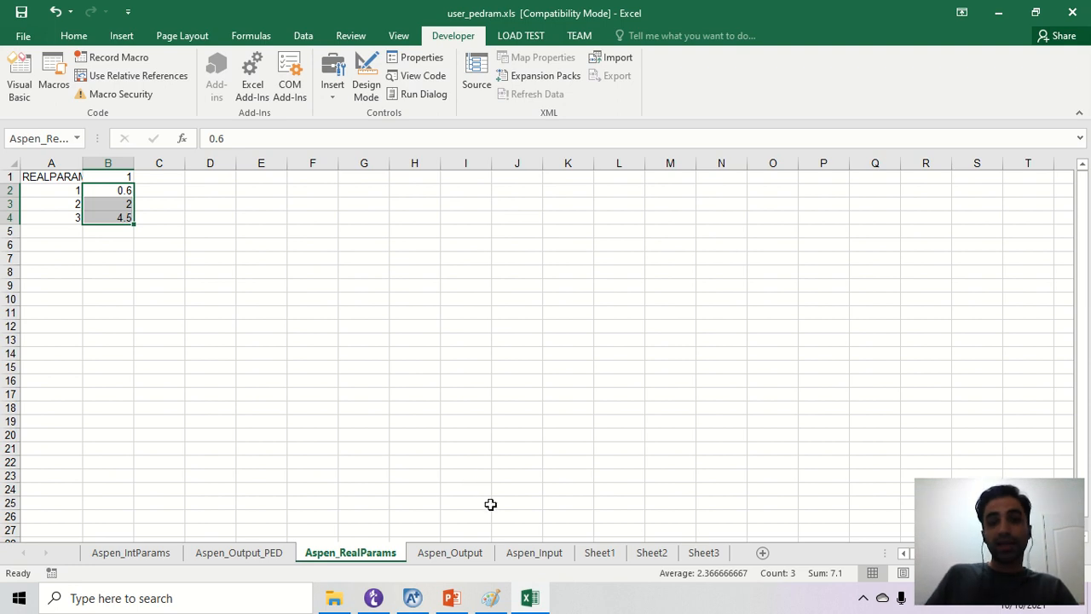
In the Paint sketch, draw a check mark above the A-to-E arrow and a return arrow from E to A below it
{"action": "left_click", "coordinate": [491, 598]}
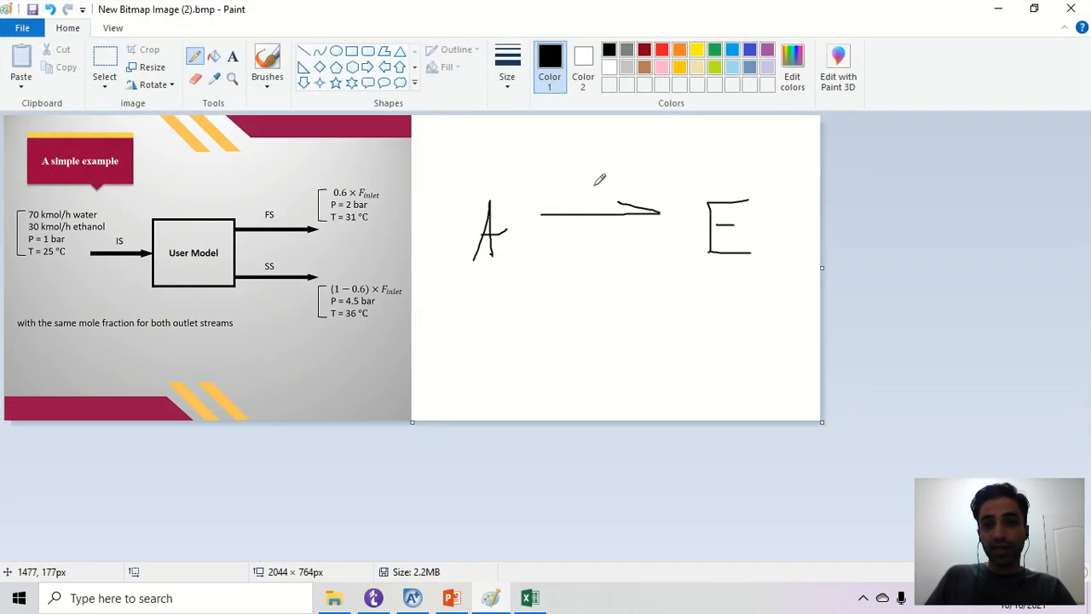
{"action": "left_click_drag", "start_coordinate": [582, 182], "coordinate": [614, 139]}
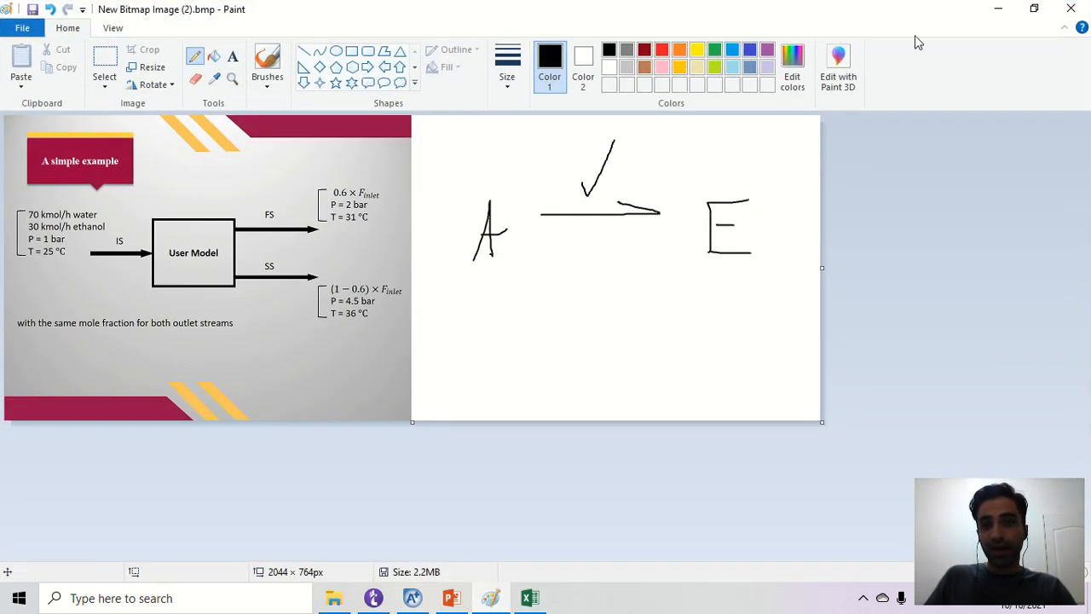
{"action": "left_click", "coordinate": [999, 10]}
{"action": "key", "text": "alt+Tab"}
{"action": "mouse_move", "coordinate": [680, 250]}
{"action": "left_mouse_down"}
{"action": "mouse_move", "coordinate": [543, 251]}
{"action": "mouse_move", "coordinate": [562, 268]}
{"action": "left_mouse_up"}
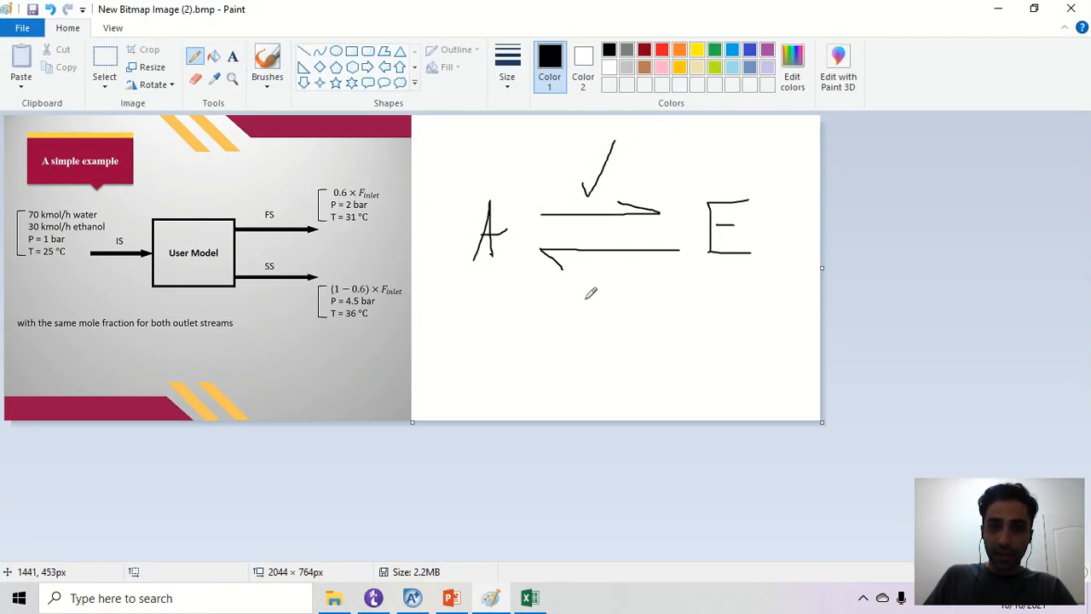
{"action": "left_click", "coordinate": [997, 12]}
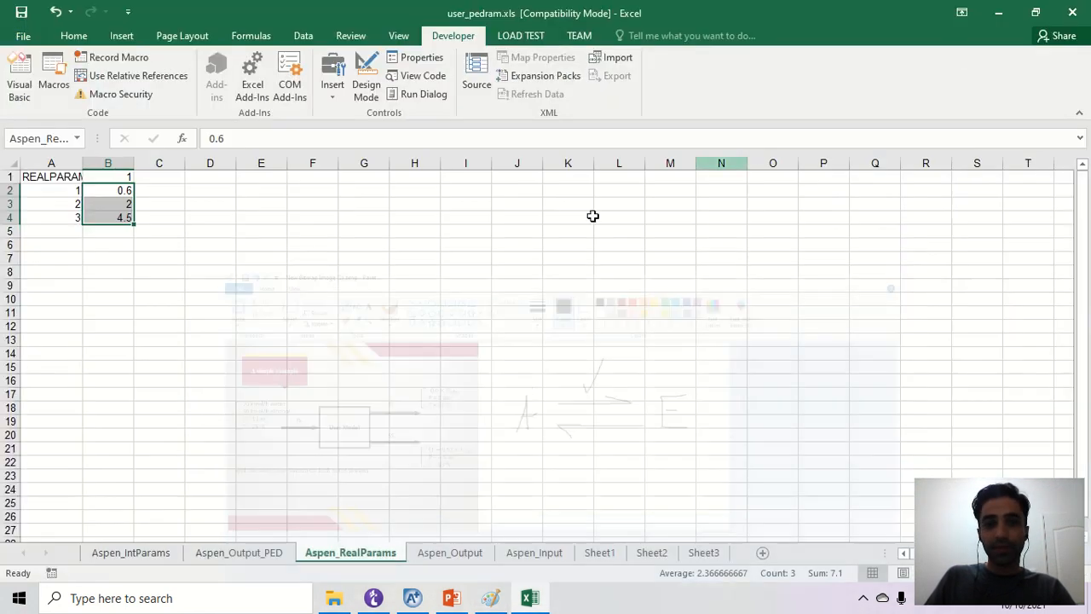
On the Aspen_Output sheet, copy the range A1:C6 and paste it as values starting at cell K7
{"action": "left_click", "coordinate": [452, 553]}
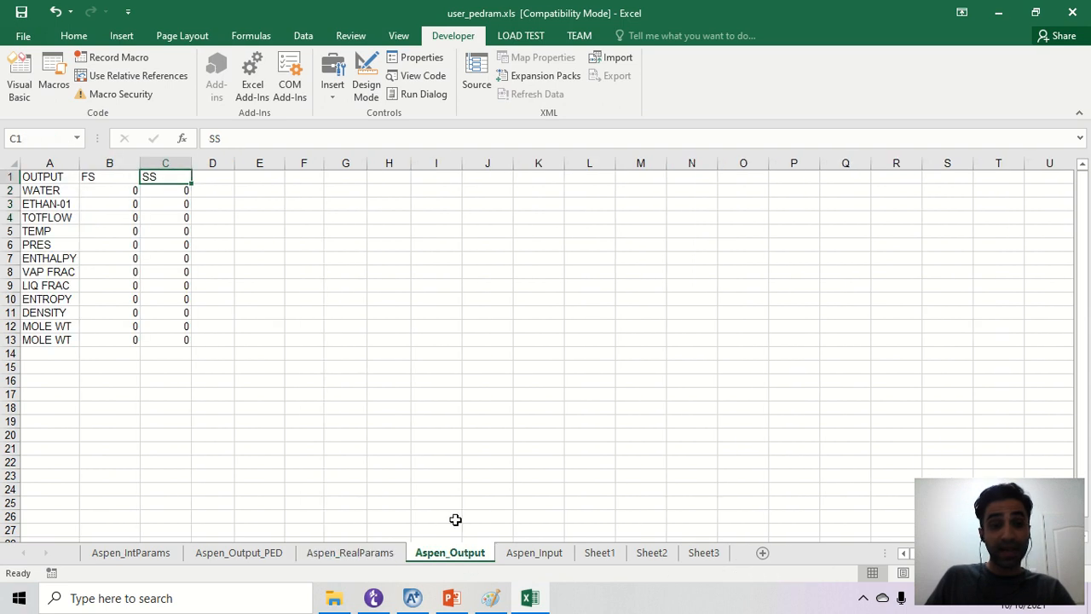
{"action": "left_click", "coordinate": [346, 269]}
{"action": "left_click_drag", "start_coordinate": [62, 178], "coordinate": [150, 243]}
{"action": "key", "text": "ctrl+c"}
{"action": "left_click", "coordinate": [544, 270]}
{"action": "right_click", "coordinate": [543, 257]}
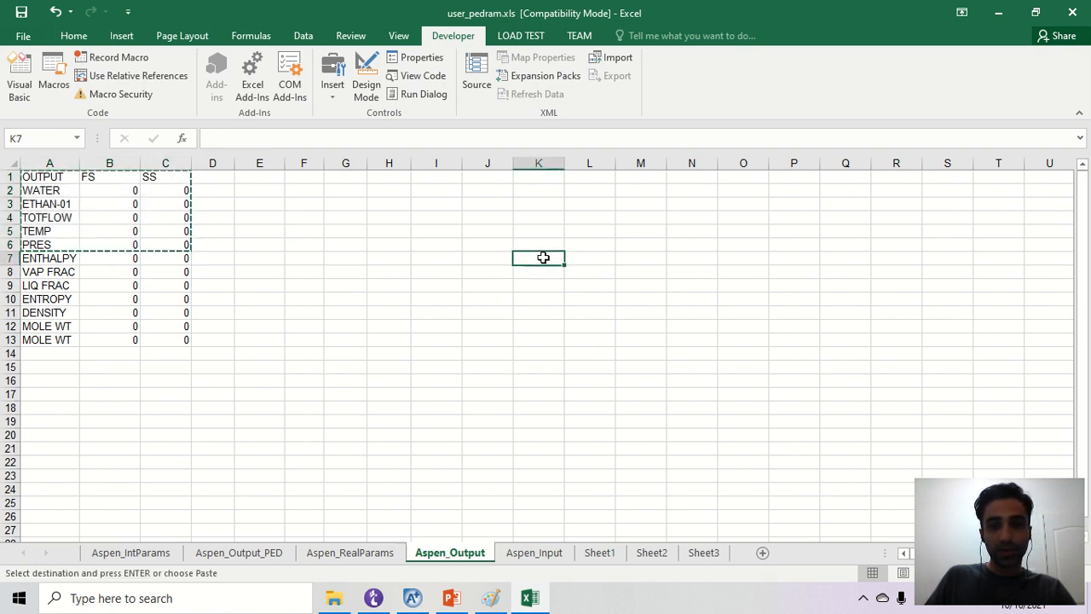
{"action": "left_click", "coordinate": [604, 288]}
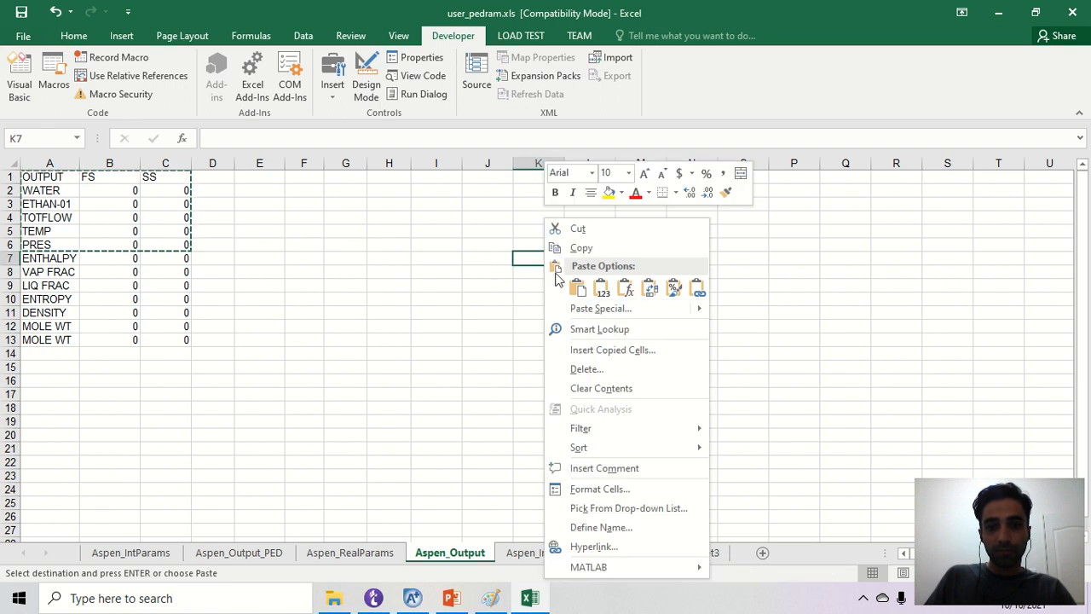
{"action": "left_click", "coordinate": [601, 289]}
{"action": "left_click", "coordinate": [743, 312]}
Clear the zero values from L8:M12 in the copied table, keeping its row and column labels
{"action": "left_click_drag", "start_coordinate": [599, 276], "coordinate": [639, 324]}
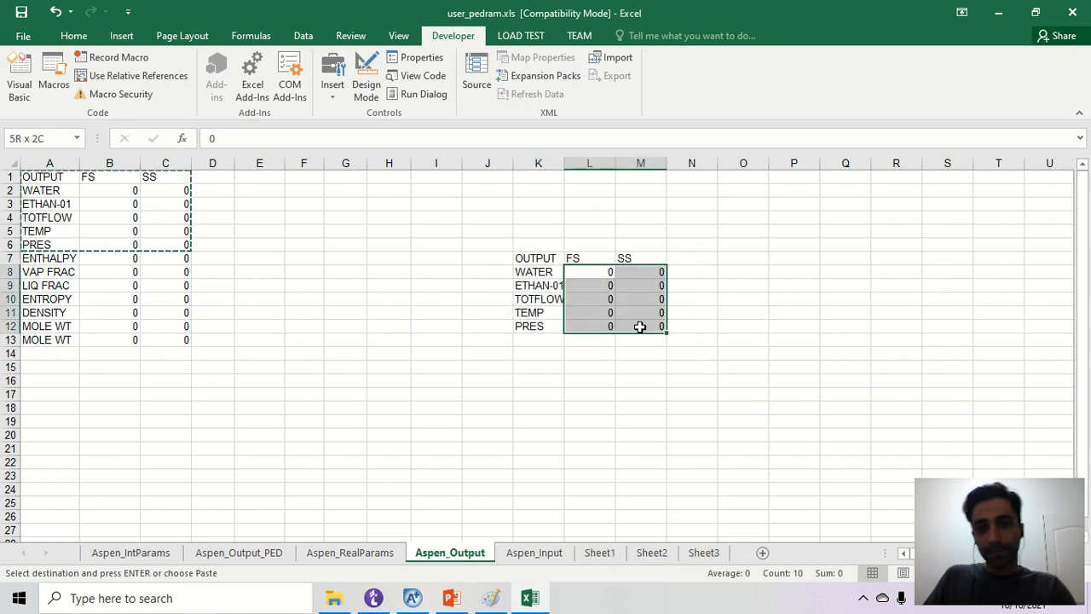
{"action": "key", "text": "Delete"}
{"action": "left_click", "coordinate": [671, 301]}
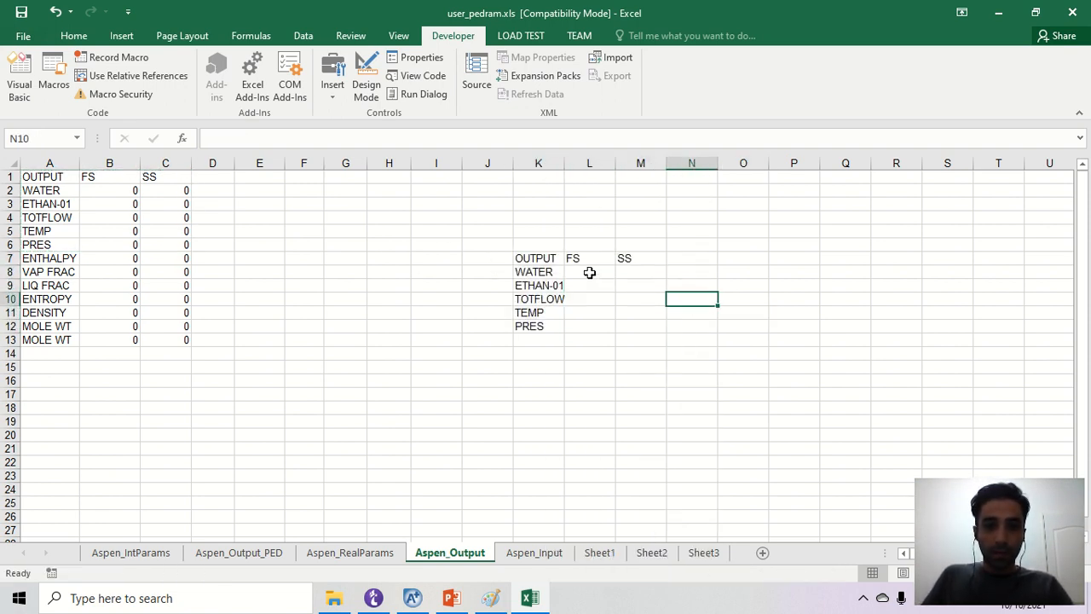
{"action": "left_click", "coordinate": [590, 271]}
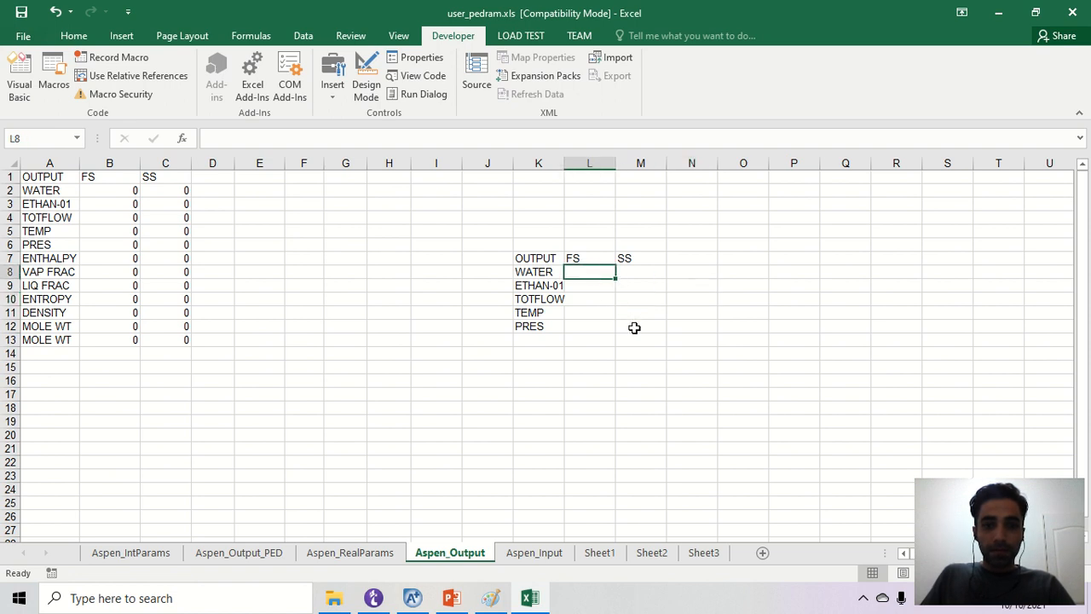
Calculate the FS total flow in L10 with the formula =Aspen_RealParams!B2*Aspen_Input!B4
{"action": "left_click", "coordinate": [585, 299]}
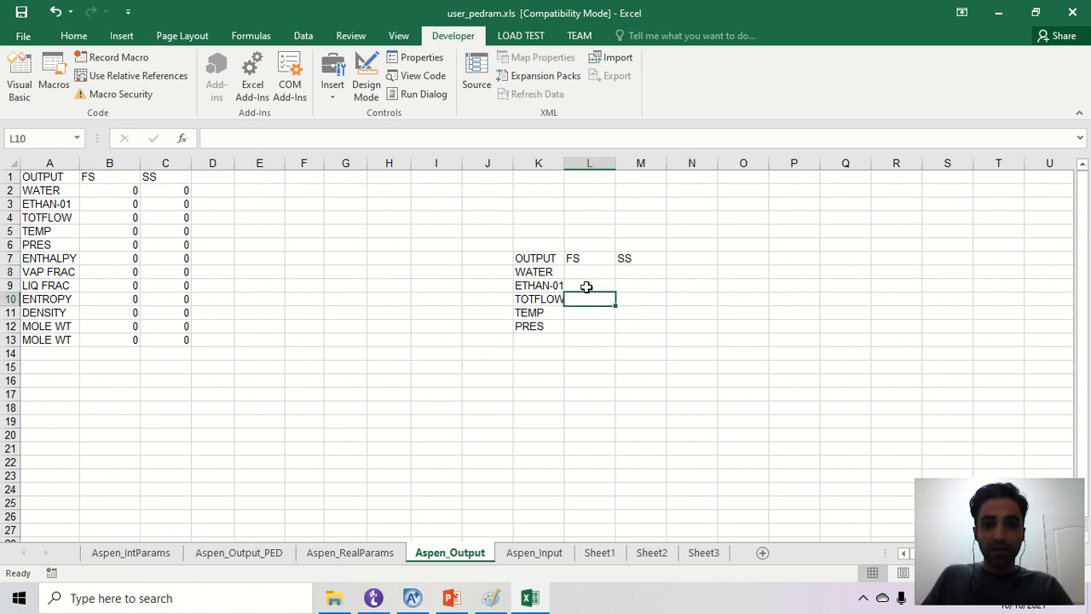
{"action": "type", "text": "="}
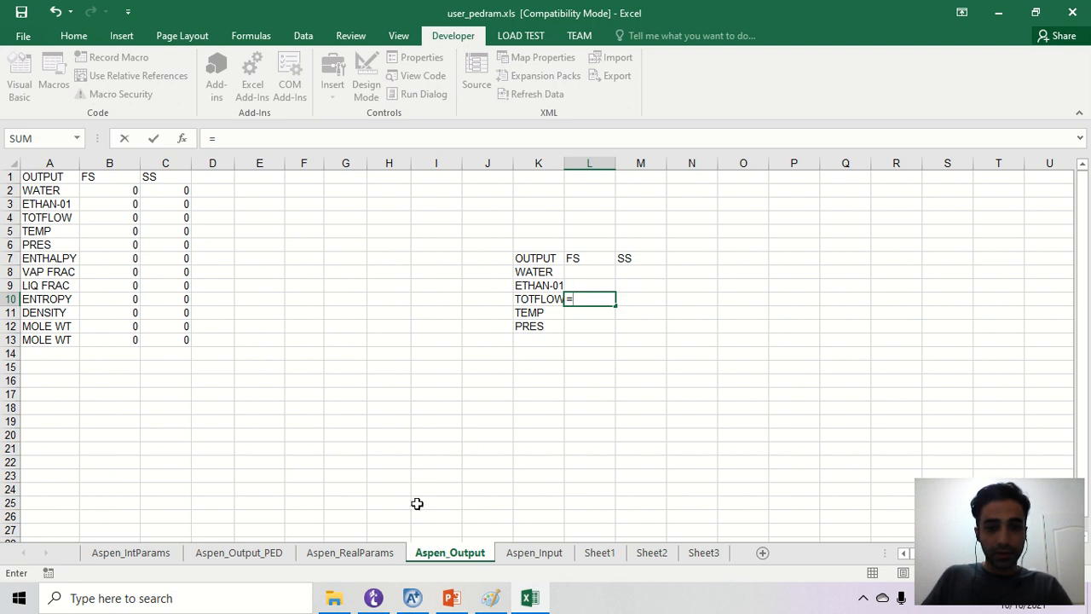
{"action": "left_click", "coordinate": [339, 559]}
{"action": "left_click", "coordinate": [125, 193]}
{"action": "type", "text": "*"}
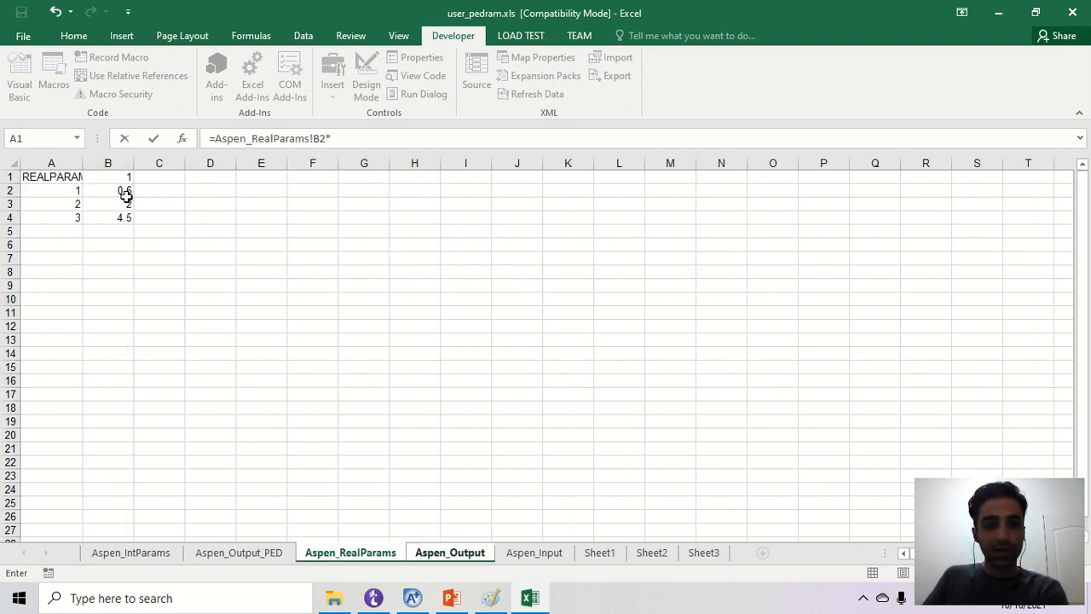
{"action": "left_click", "coordinate": [541, 555]}
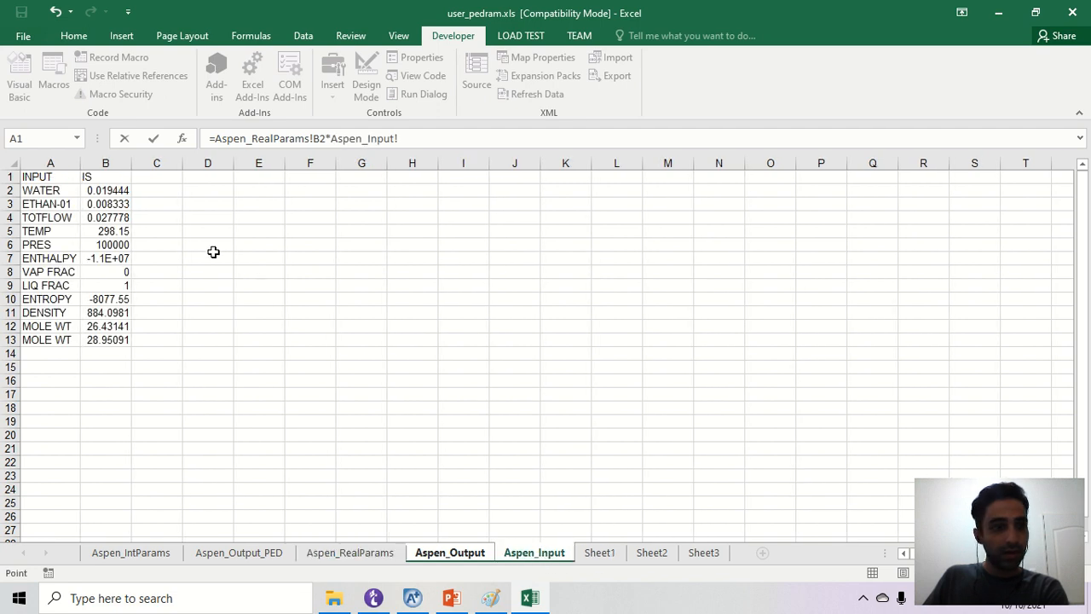
{"action": "left_click", "coordinate": [115, 220]}
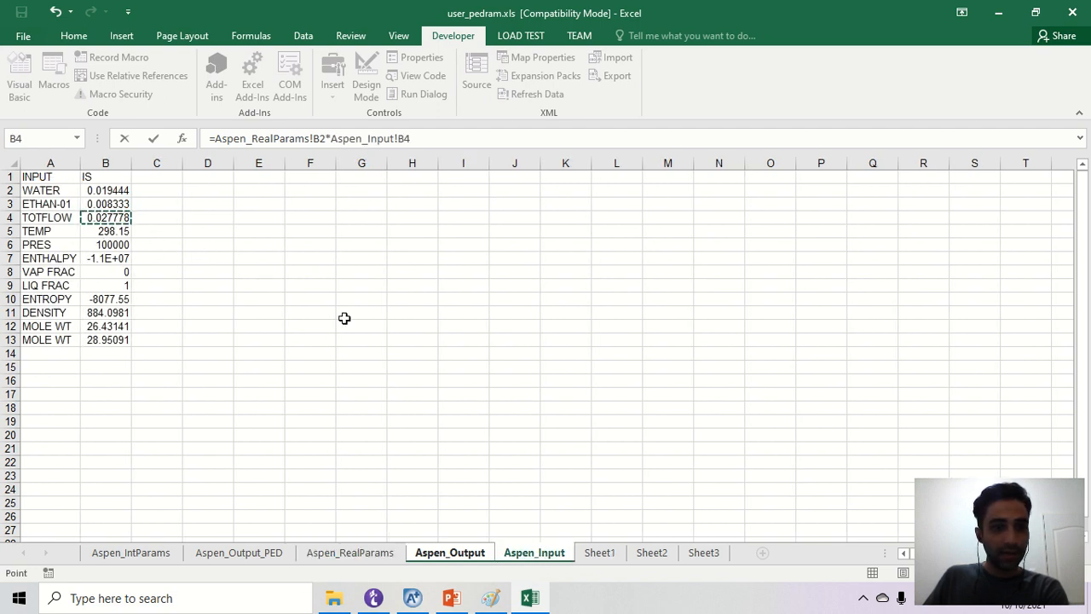
{"action": "key", "text": "Return"}
Calculate the SS total flow in M10 with the formula =(1-Aspen_RealParams!B2)*Aspen_Input!B4
{"action": "left_click", "coordinate": [636, 300]}
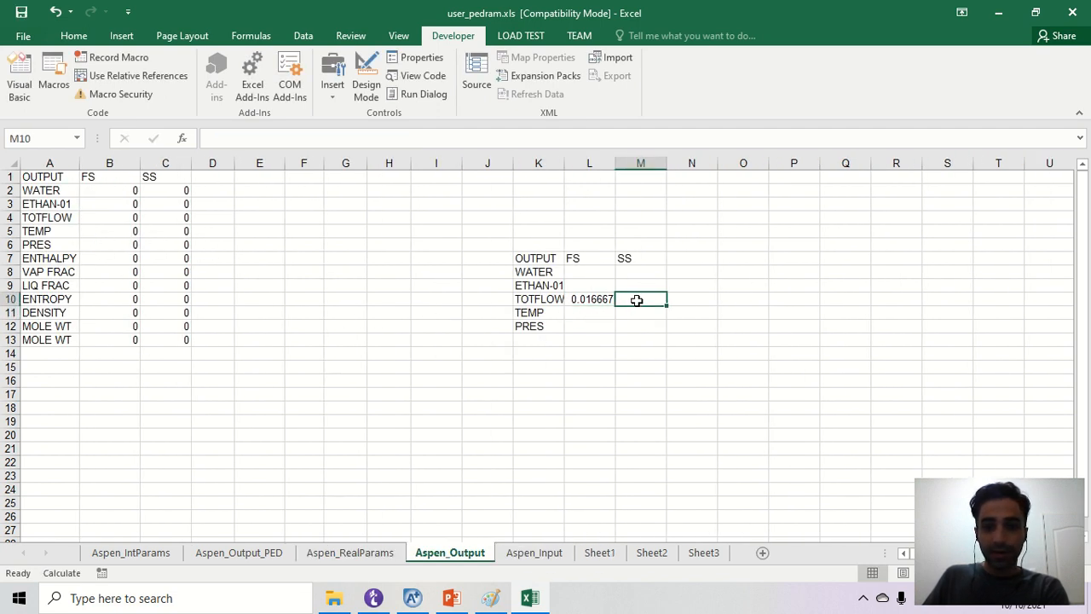
{"action": "type", "text": "=(1-"}
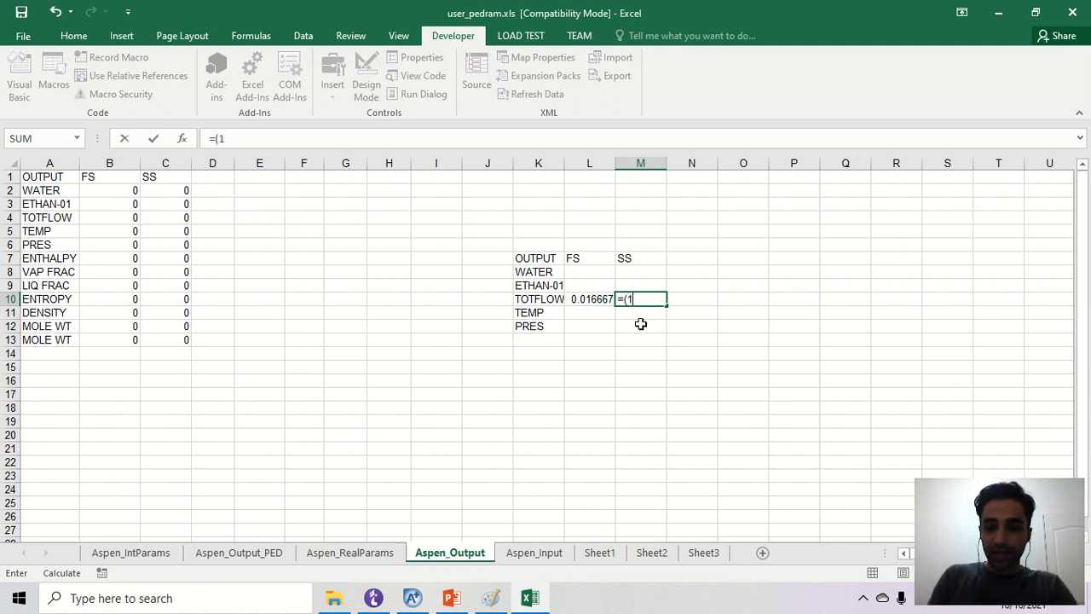
{"action": "left_click", "coordinate": [239, 552]}
{"action": "left_click", "coordinate": [350, 553]}
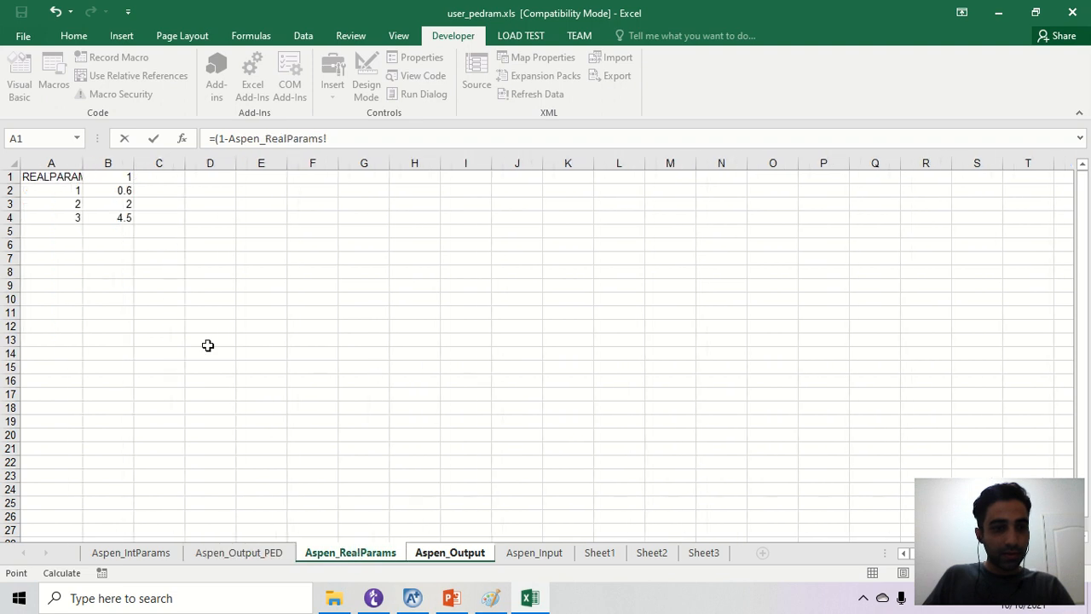
{"action": "left_click", "coordinate": [112, 190]}
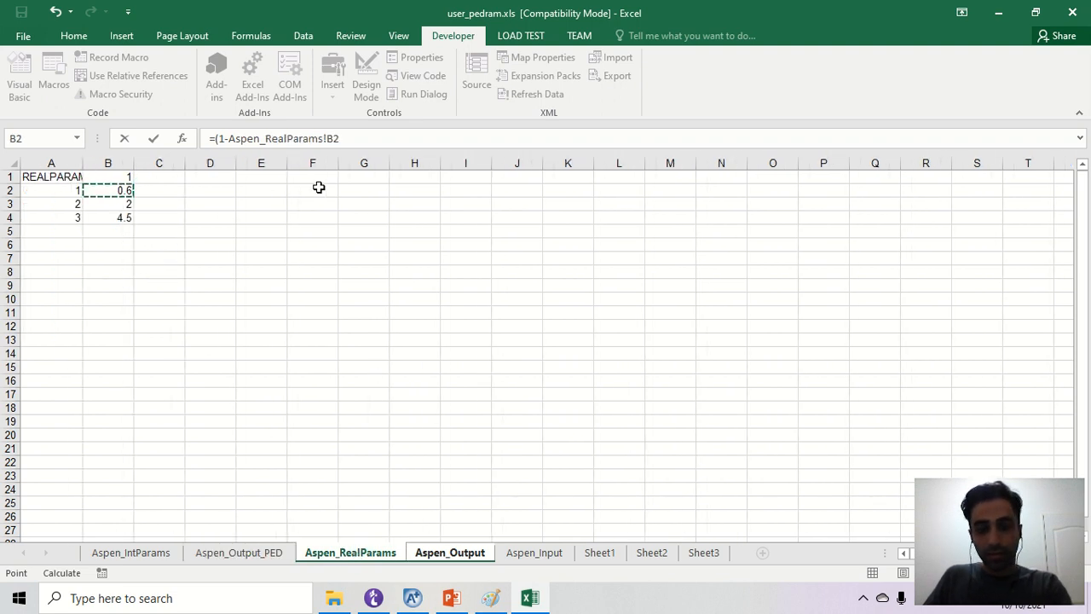
{"action": "left_click", "coordinate": [366, 139]}
{"action": "type", "text": ")*"}
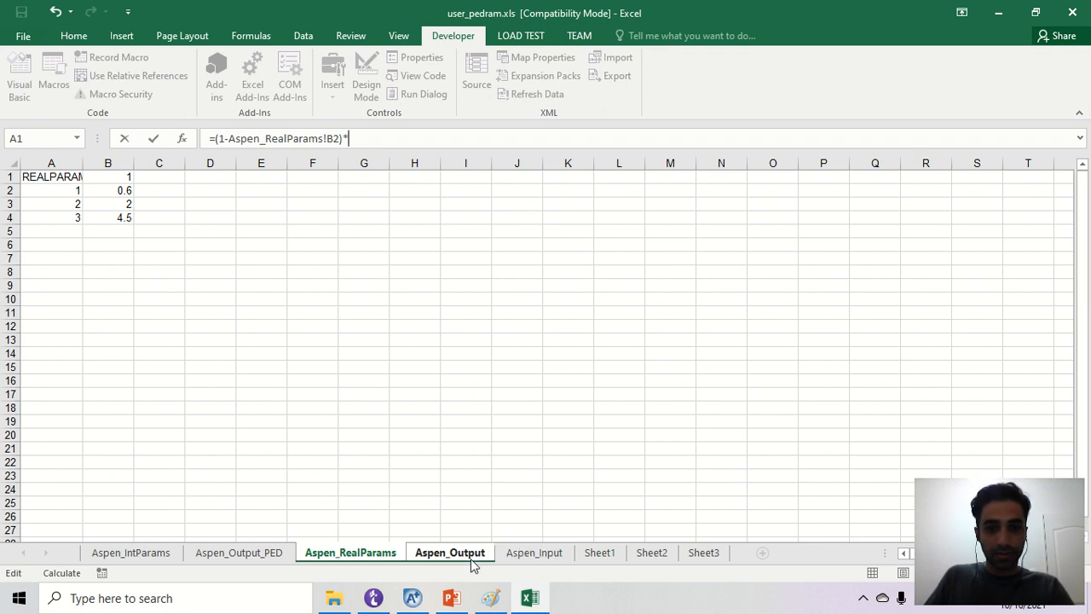
{"action": "left_click", "coordinate": [466, 554]}
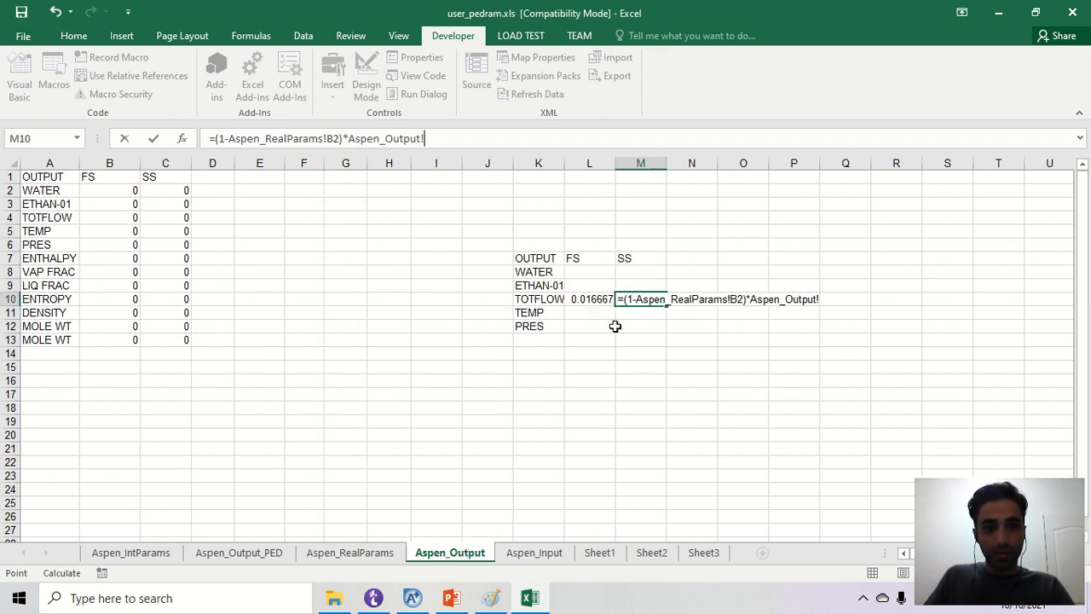
{"action": "left_click", "coordinate": [535, 553]}
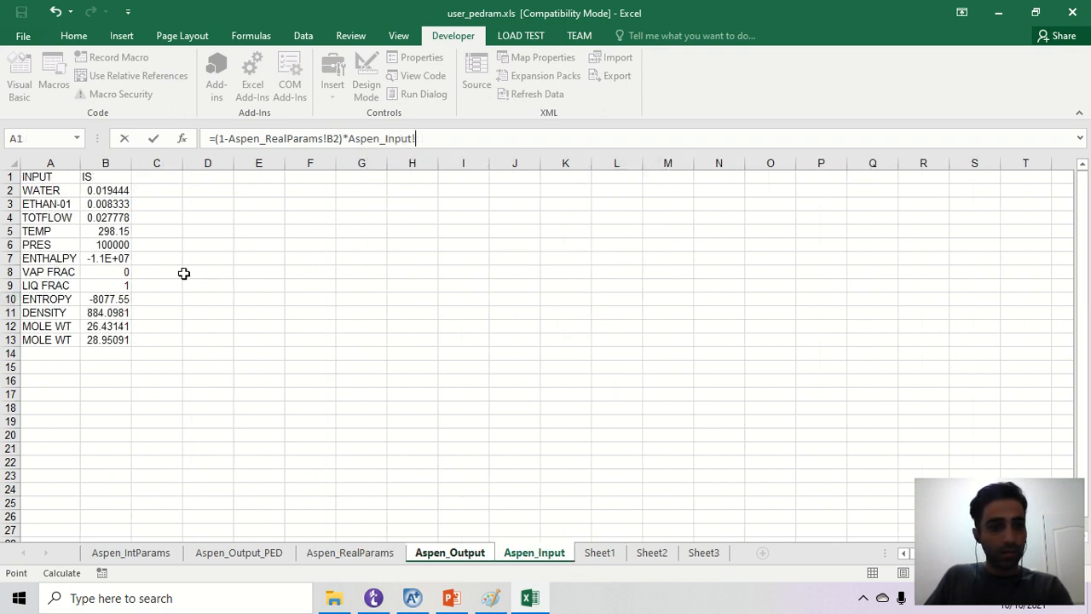
{"action": "left_click", "coordinate": [117, 218]}
{"action": "key", "text": "Return"}
{"action": "key", "text": "Return"}
{"action": "key", "text": "Return"}
{"action": "key", "text": "Return"}
{"action": "key", "text": "Return"}
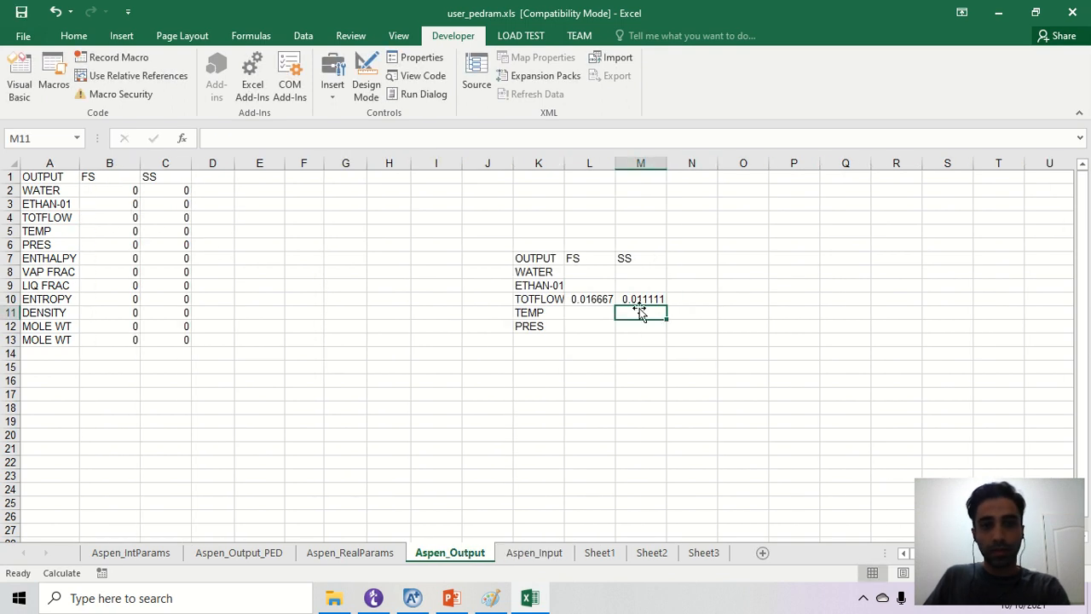
Sum L10:M10 in cell O10 and compare the result with the IS total flow in Aspen_Input cell B4
{"action": "left_click", "coordinate": [741, 301]}
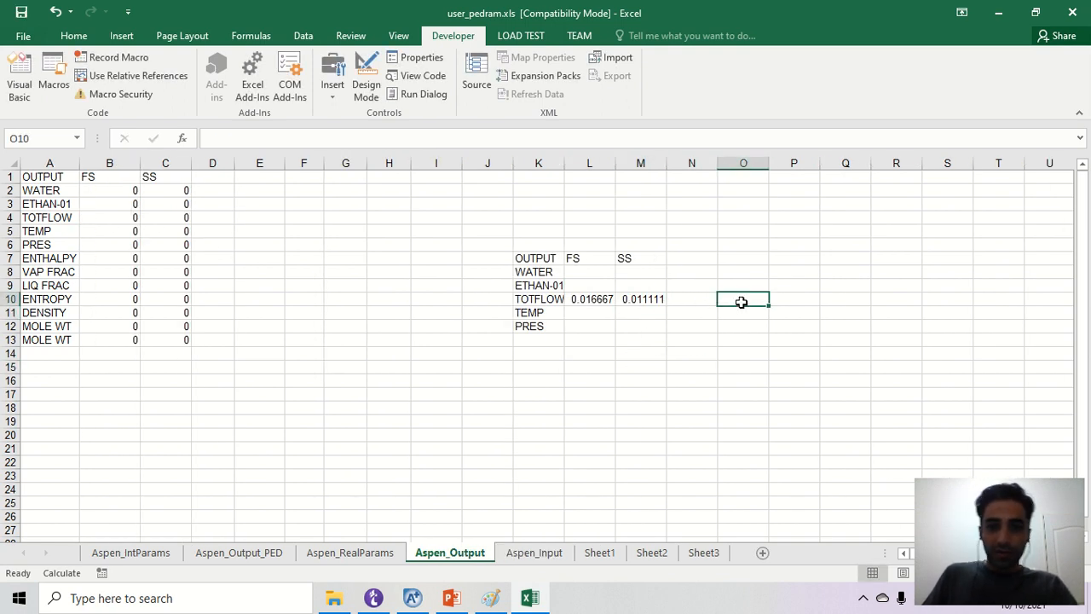
{"action": "type", "text": "=sum("}
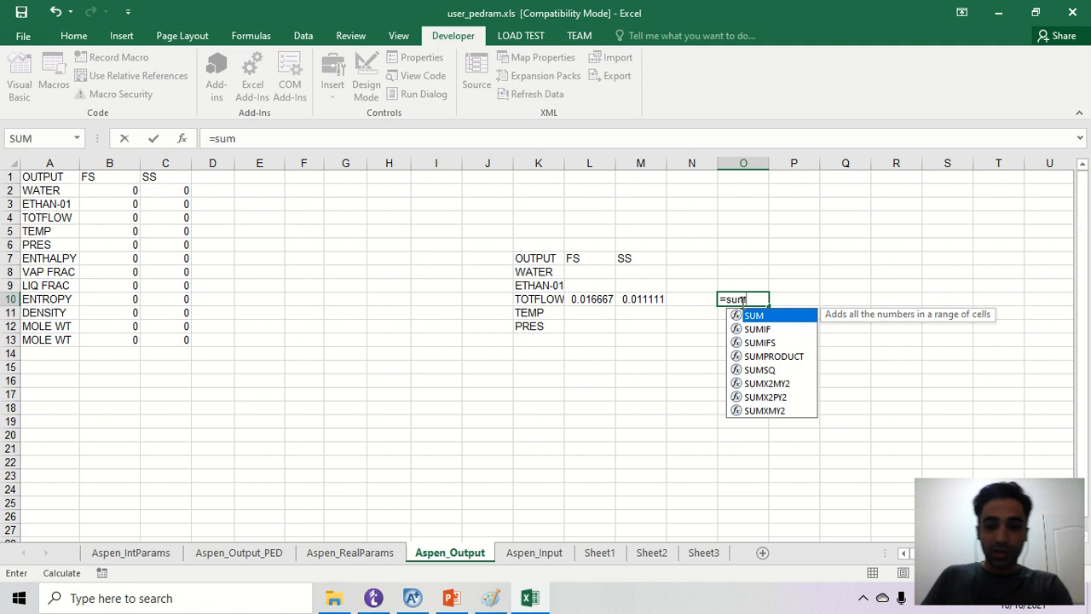
{"action": "left_click_drag", "start_coordinate": [603, 293], "coordinate": [658, 302]}
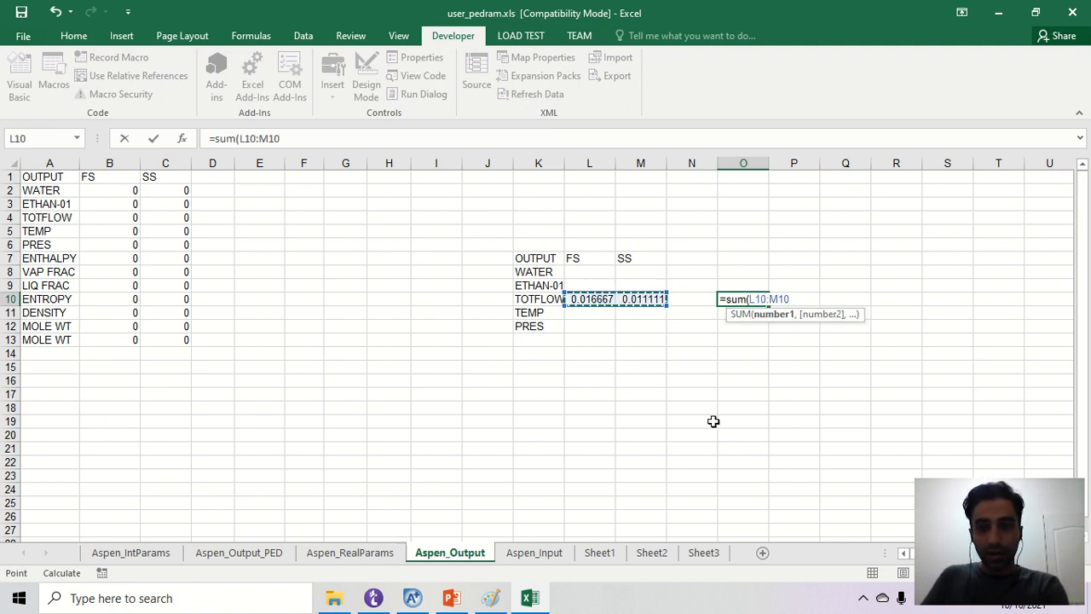
{"action": "key", "text": "Return"}
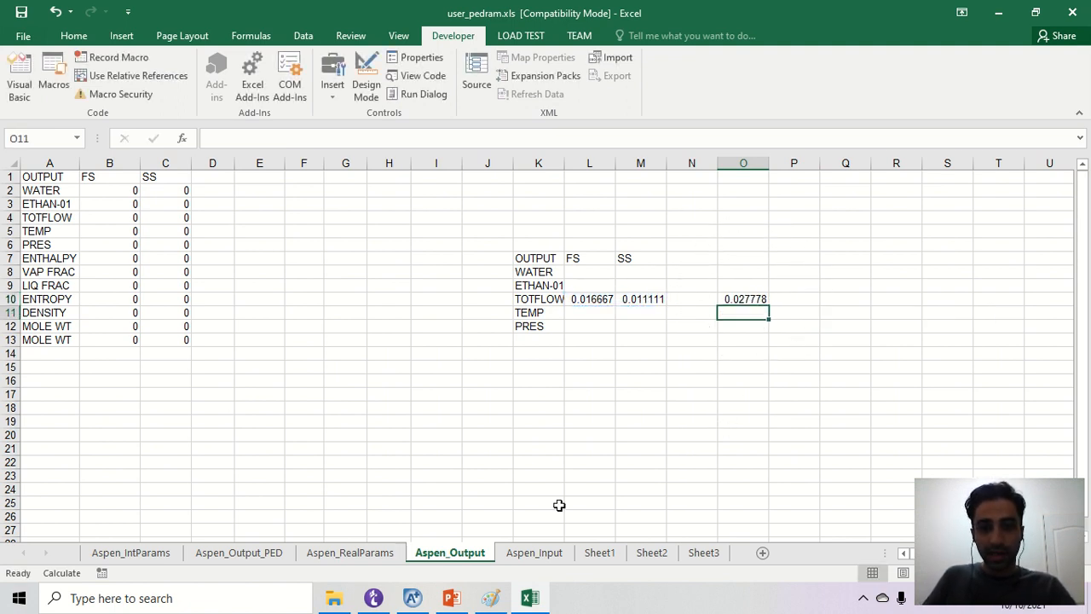
{"action": "left_click", "coordinate": [534, 552]}
{"action": "left_click", "coordinate": [115, 217]}
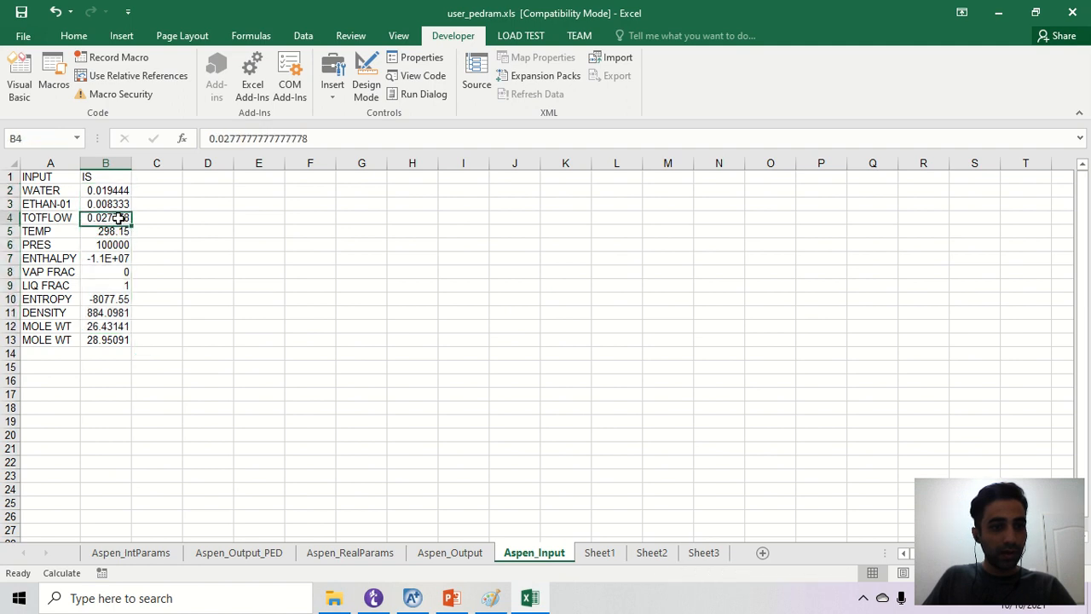
Delete the check sum from O10 on the Aspen_Output sheet and select the FS water cell L8
{"action": "left_click", "coordinate": [451, 553]}
{"action": "left_click", "coordinate": [758, 300]}
{"action": "key", "text": "Delete"}
{"action": "left_click", "coordinate": [587, 272]}
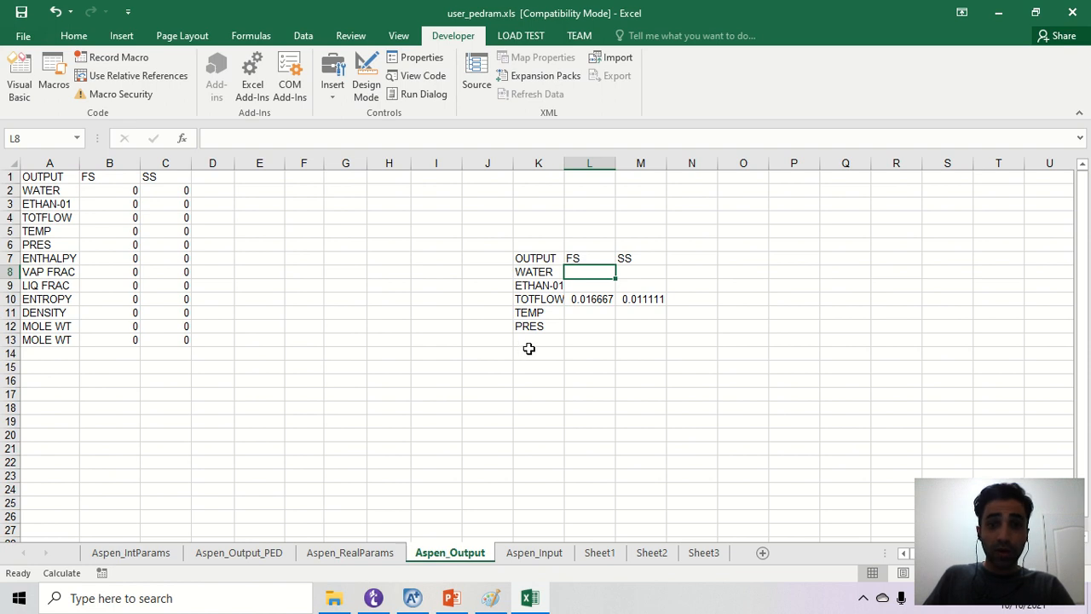
Switch to the Paint sketch and draw a loop around the note "with the same mole fraction for both outlet streams"
{"action": "left_click", "coordinate": [456, 606]}
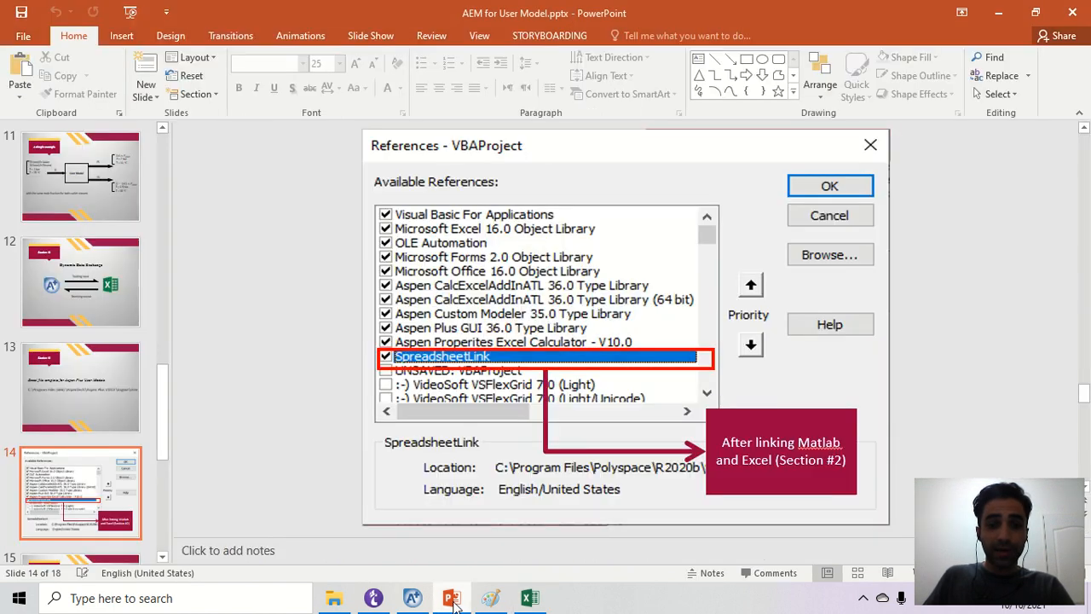
{"action": "left_click", "coordinate": [455, 606]}
{"action": "left_click", "coordinate": [491, 600]}
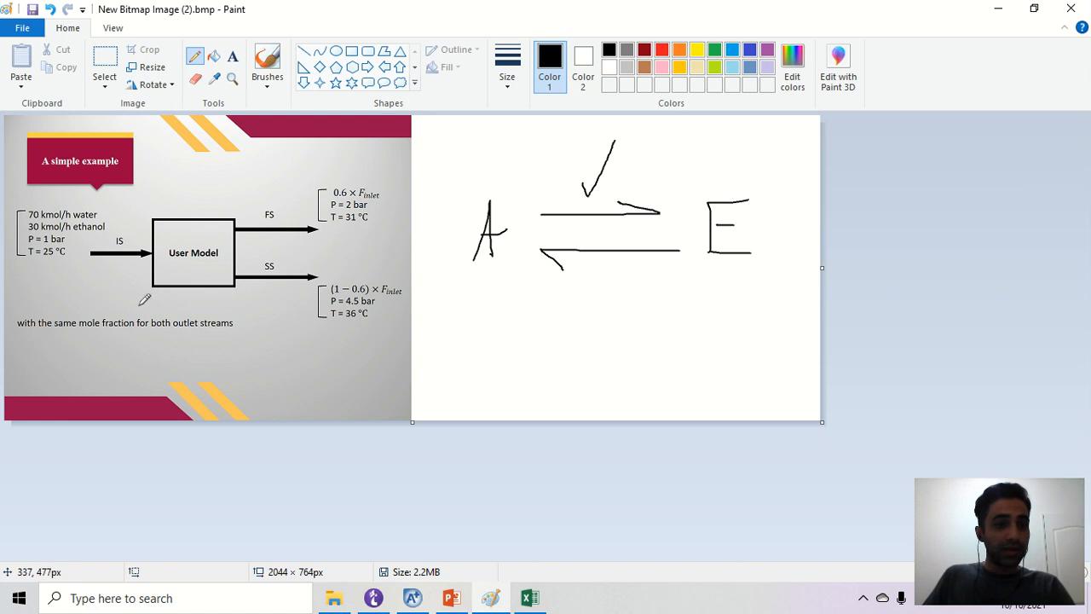
{"action": "scroll", "coordinate": [236, 457], "scroll_direction": "up", "scroll_amount": 2}
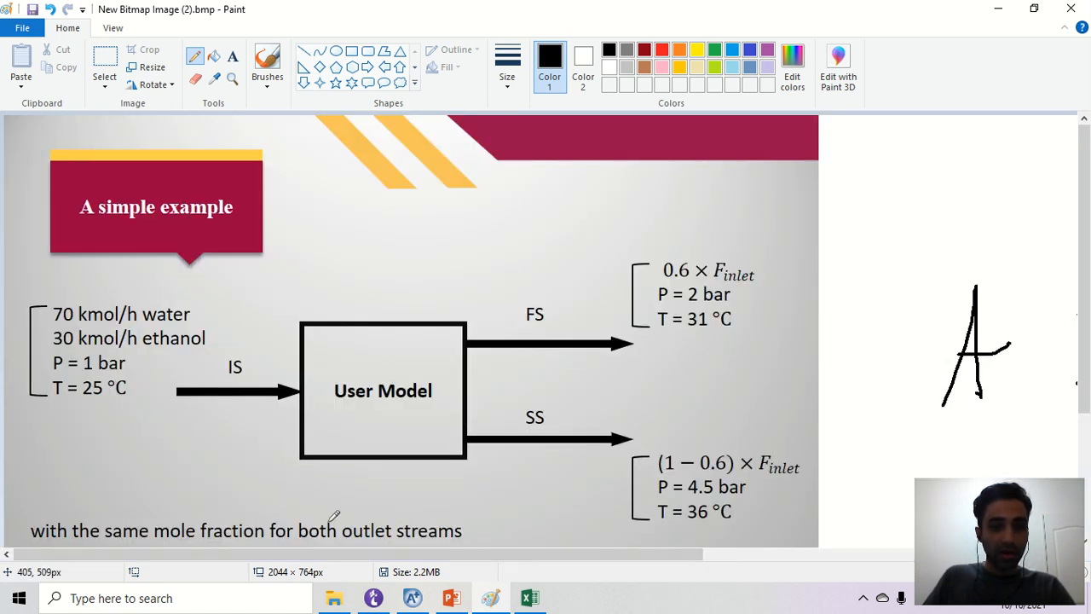
{"action": "mouse_move", "coordinate": [70, 498]}
{"action": "left_mouse_down"}
{"action": "mouse_move", "coordinate": [426, 577]}
{"action": "mouse_move", "coordinate": [327, 558]}
{"action": "left_mouse_up"}
{"action": "scroll", "coordinate": [537, 538], "scroll_direction": "down", "scroll_amount": 3}
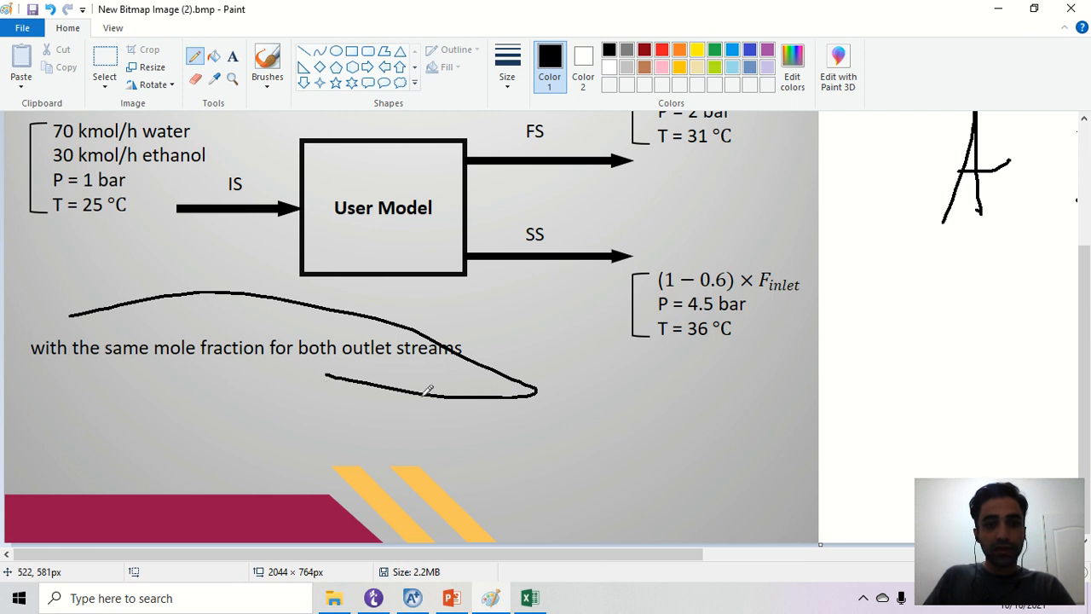
Switch back to Excel and label a mole fraction table on the Aspen_Input sheet: water in F4, eth in F5 and mf in G3
{"action": "key", "text": "alt+Tab"}
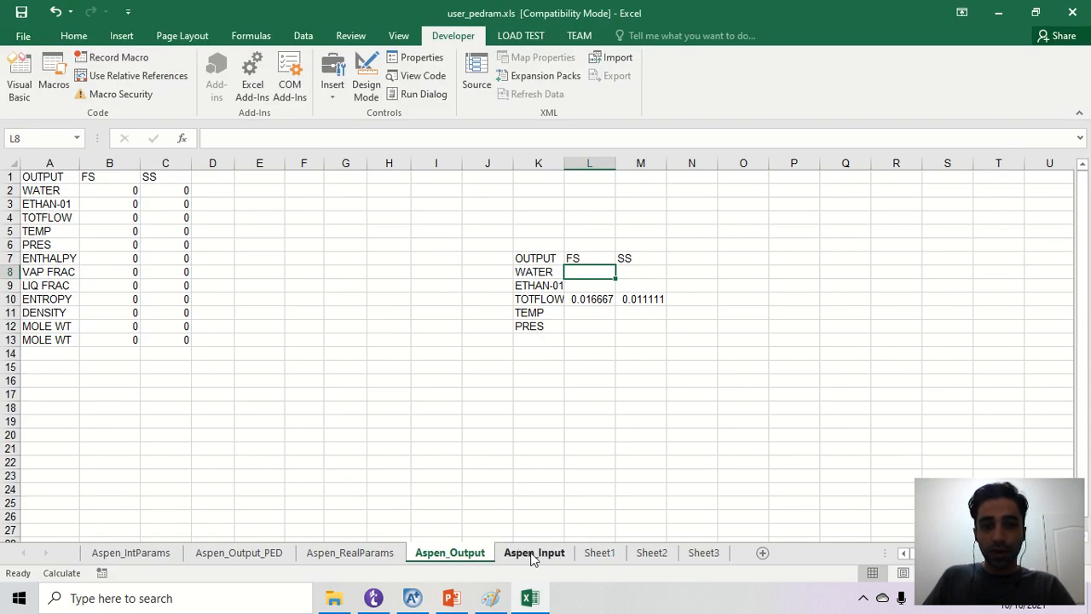
{"action": "left_click", "coordinate": [534, 554]}
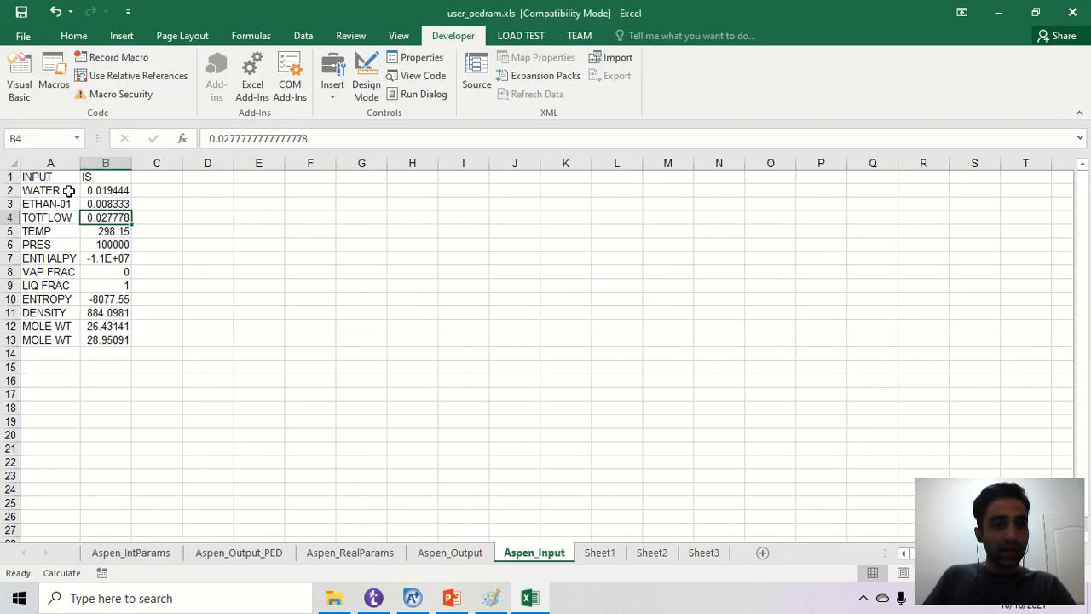
{"action": "left_click", "coordinate": [299, 217]}
{"action": "type", "text": "water"}
{"action": "key", "text": "Return"}
{"action": "type", "text": "eth"}
{"action": "key", "text": "Return"}
{"action": "left_click", "coordinate": [363, 202]}
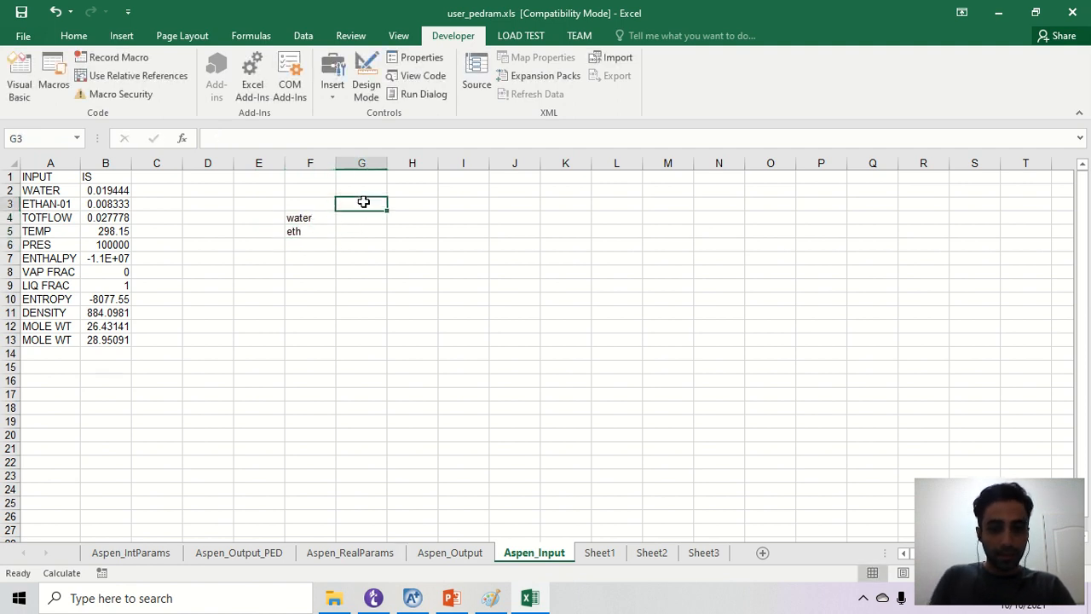
{"action": "type", "text": "mf"}
{"action": "key", "text": "Return"}
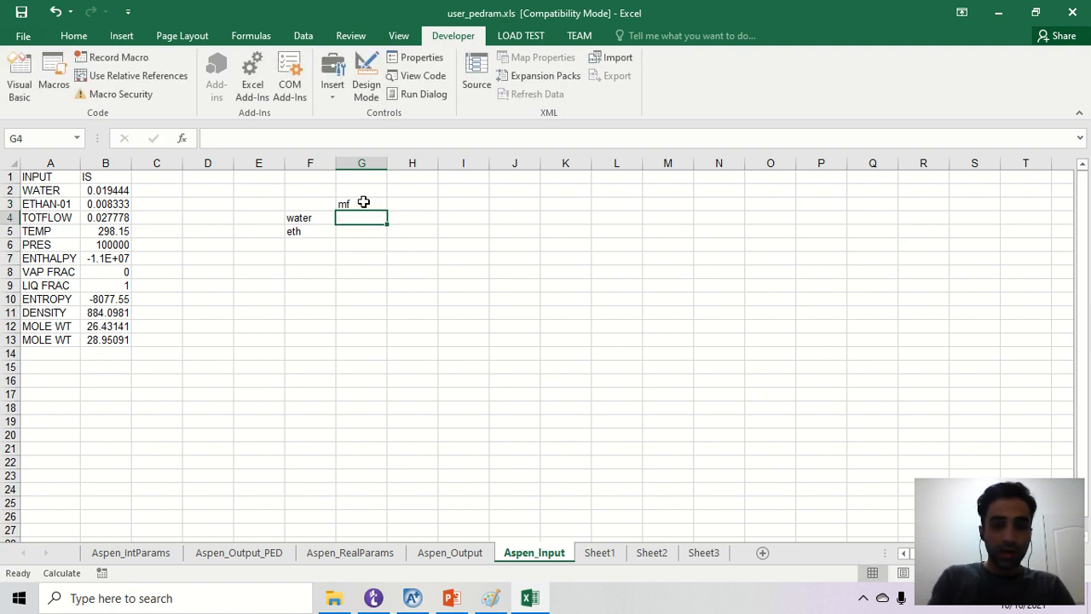
Calculate the water mole fraction in G4 with the formula =B2/B4
{"action": "type", "text": "="}
{"action": "left_click", "coordinate": [103, 195]}
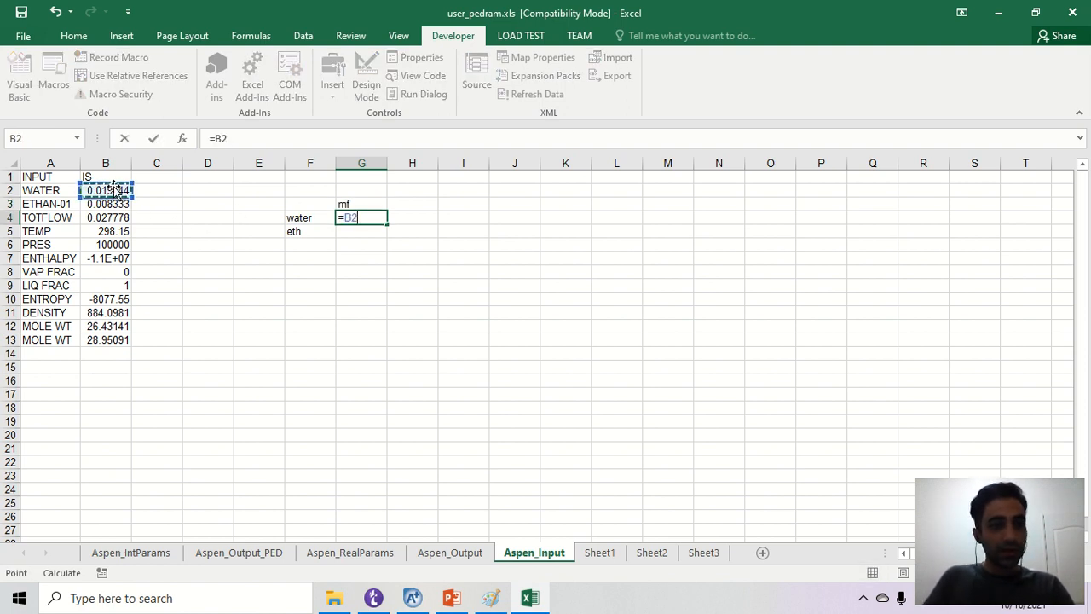
{"action": "type", "text": "/"}
{"action": "left_click", "coordinate": [102, 218]}
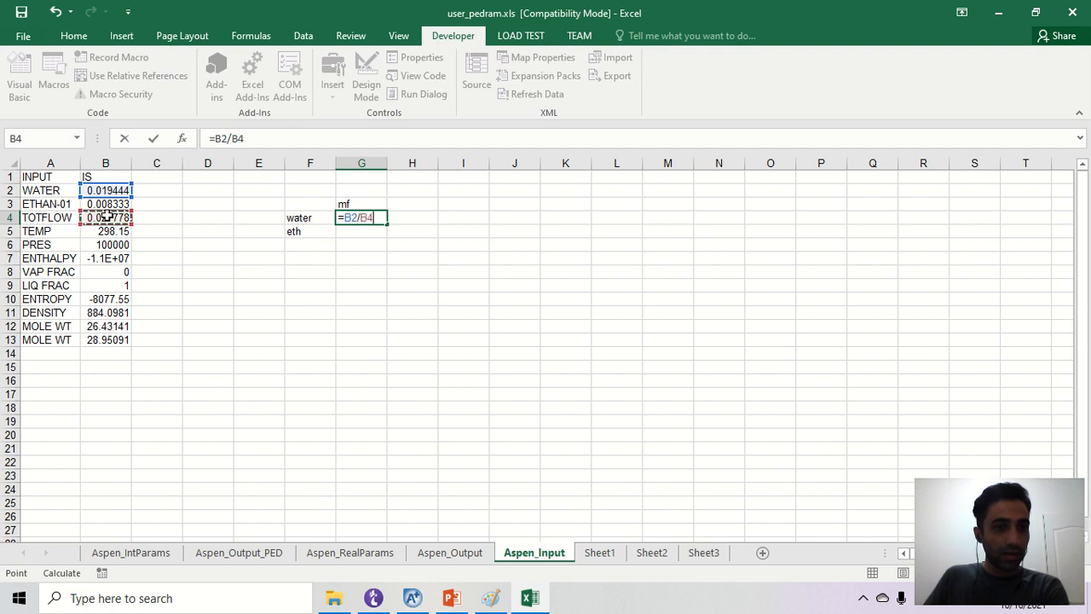
{"action": "key", "text": "Return"}
Calculate the ethanol mole fraction in G5 by dividing B3 by B4, and return to the Aspen_Output sheet
{"action": "type", "text": "="}
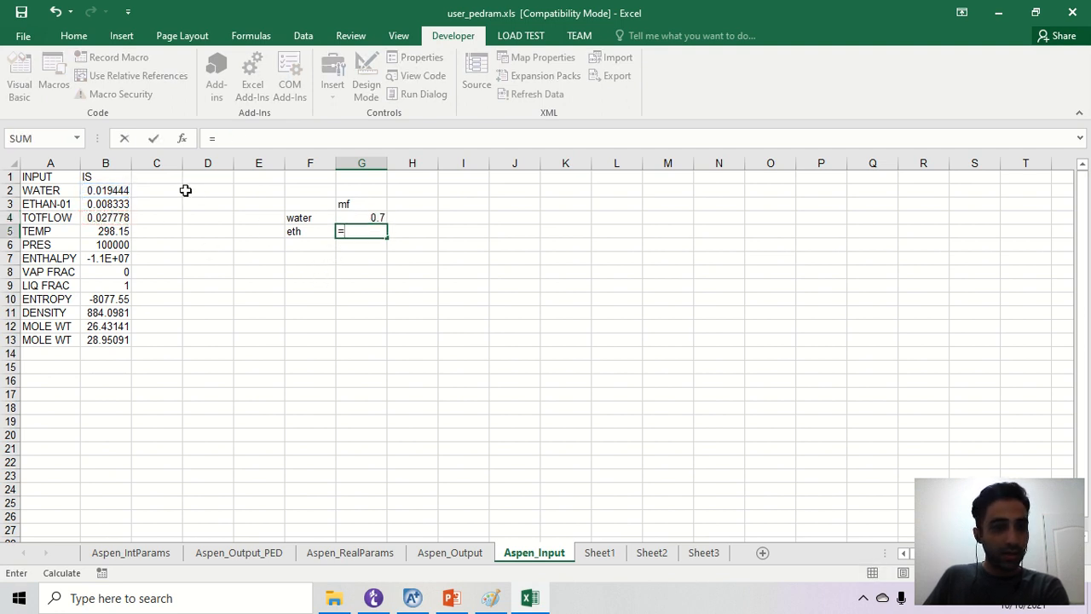
{"action": "left_click", "coordinate": [108, 206]}
{"action": "left_click", "coordinate": [106, 217]}
{"action": "key", "text": "Return"}
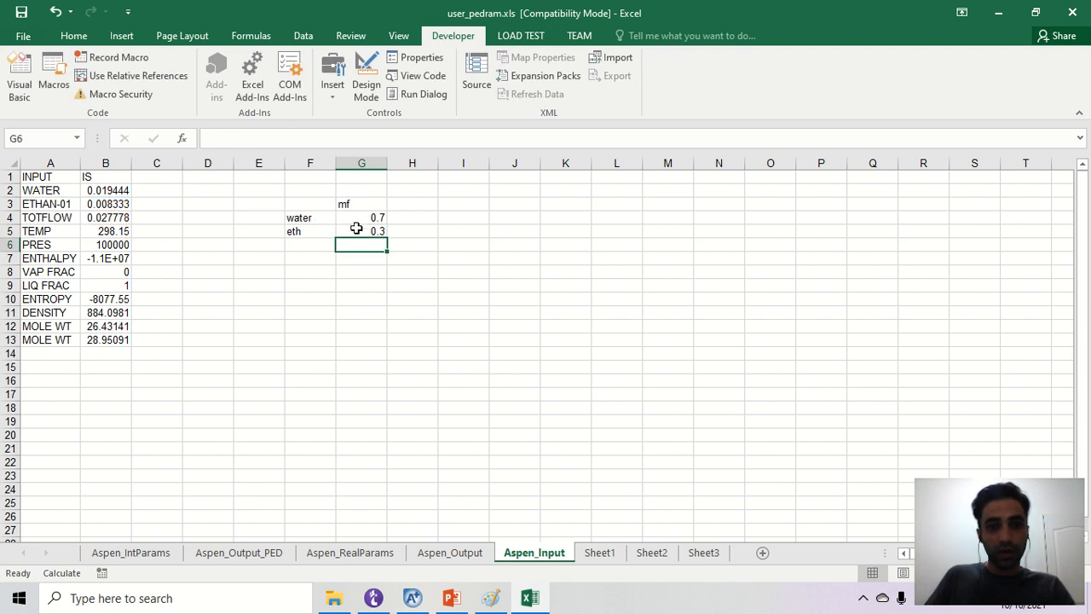
{"action": "left_click", "coordinate": [481, 552]}
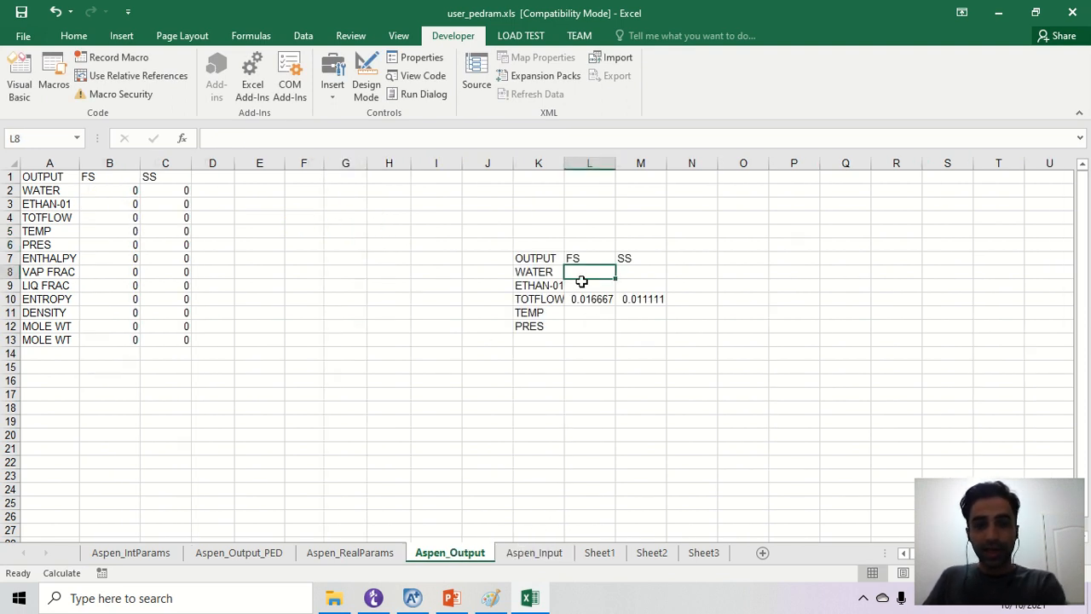
Calculate the FS water flow in L8 as the water fraction Aspen_Input!G4 multiplied by the FS total flow in L10
{"action": "type", "text": "="}
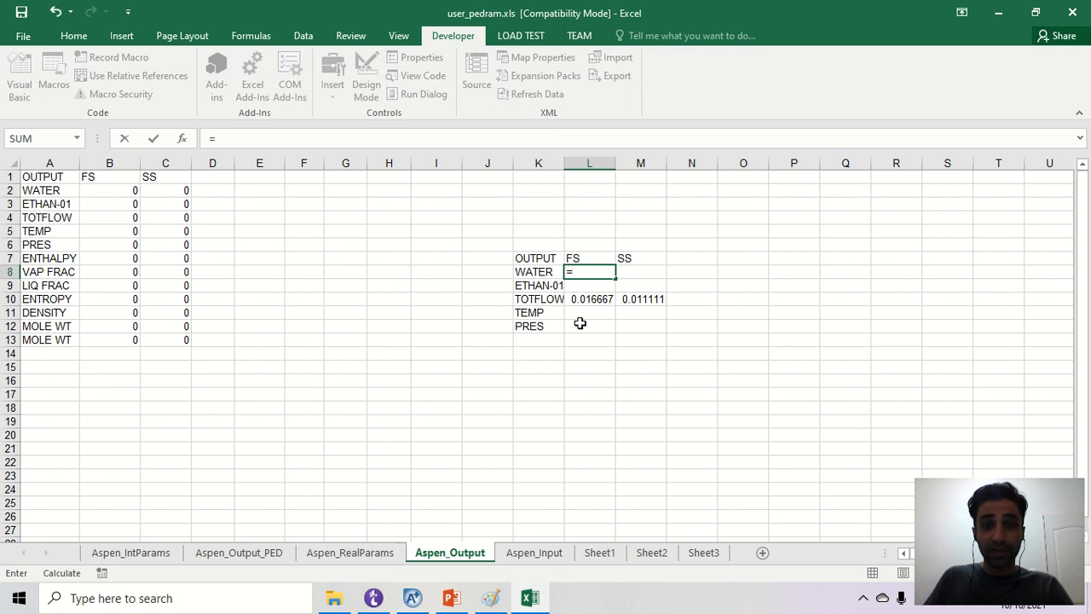
{"action": "left_click", "coordinate": [529, 554]}
{"action": "left_click", "coordinate": [367, 218]}
{"action": "type", "text": "*"}
{"action": "left_click", "coordinate": [447, 553]}
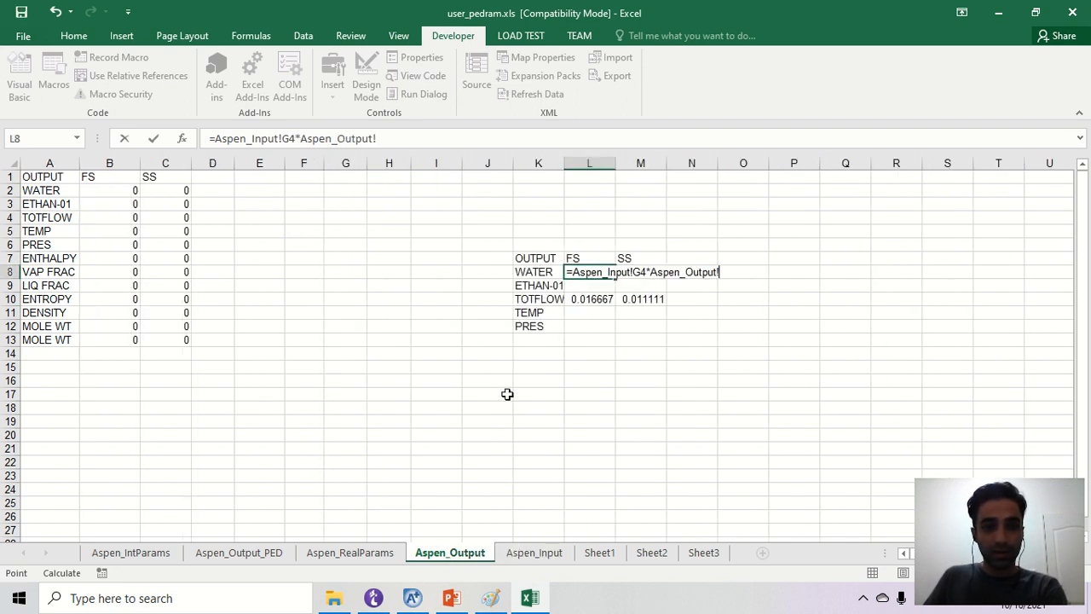
{"action": "left_click", "coordinate": [597, 298]}
{"action": "key", "text": "Return"}
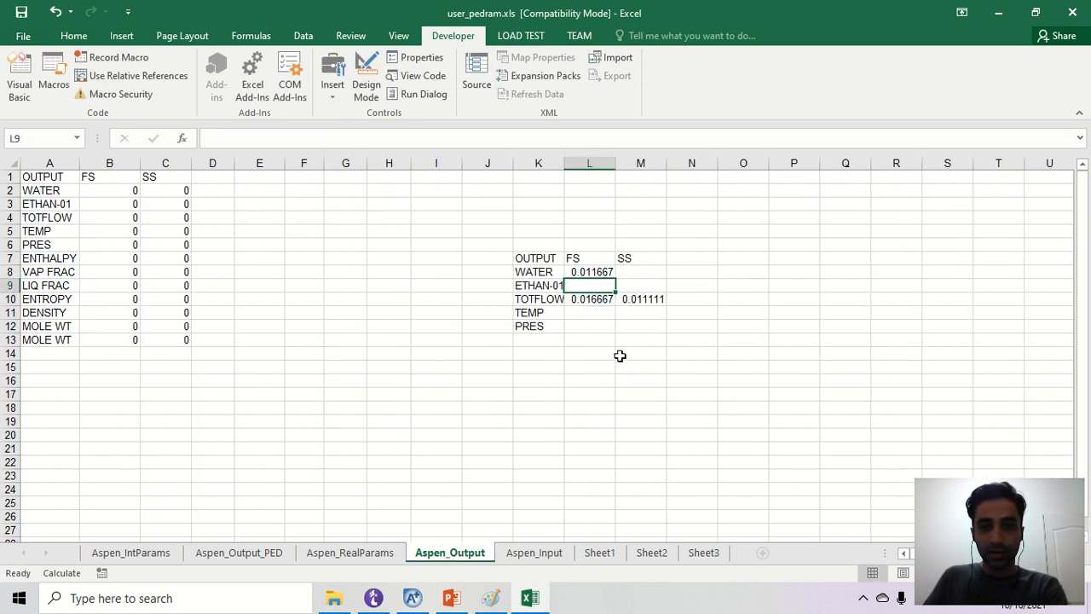
Calculate the FS ETHAN-01 flow in L9 as the ethanol fraction Aspen_Input!G5 multiplied by the FS total flow in L10
{"action": "type", "text": "="}
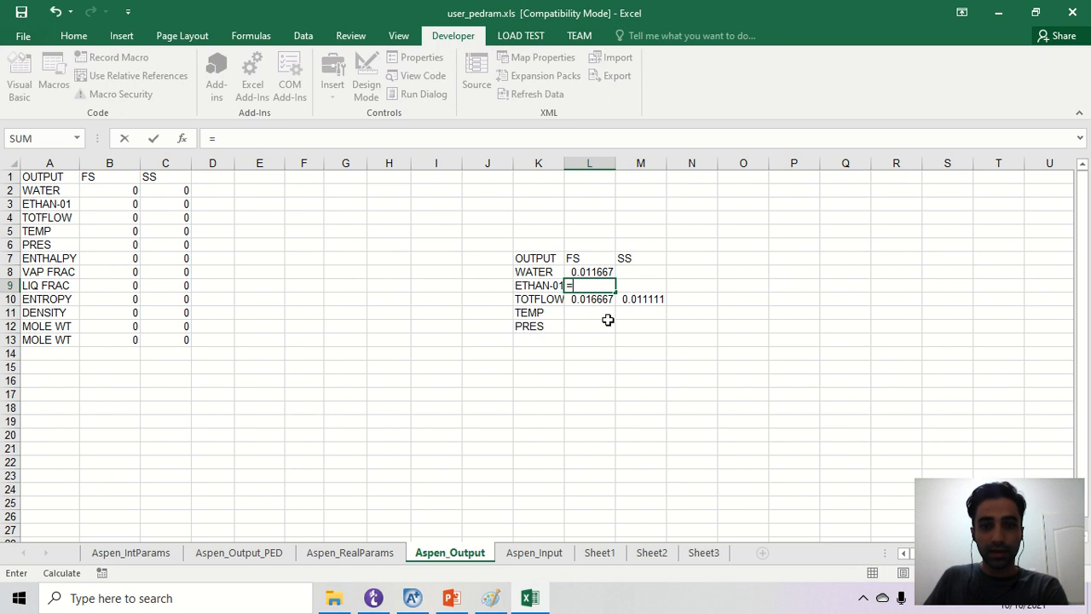
{"action": "left_click", "coordinate": [533, 553]}
{"action": "left_click", "coordinate": [367, 228]}
{"action": "type", "text": "*"}
{"action": "left_click", "coordinate": [376, 554]}
{"action": "left_click", "coordinate": [439, 554]}
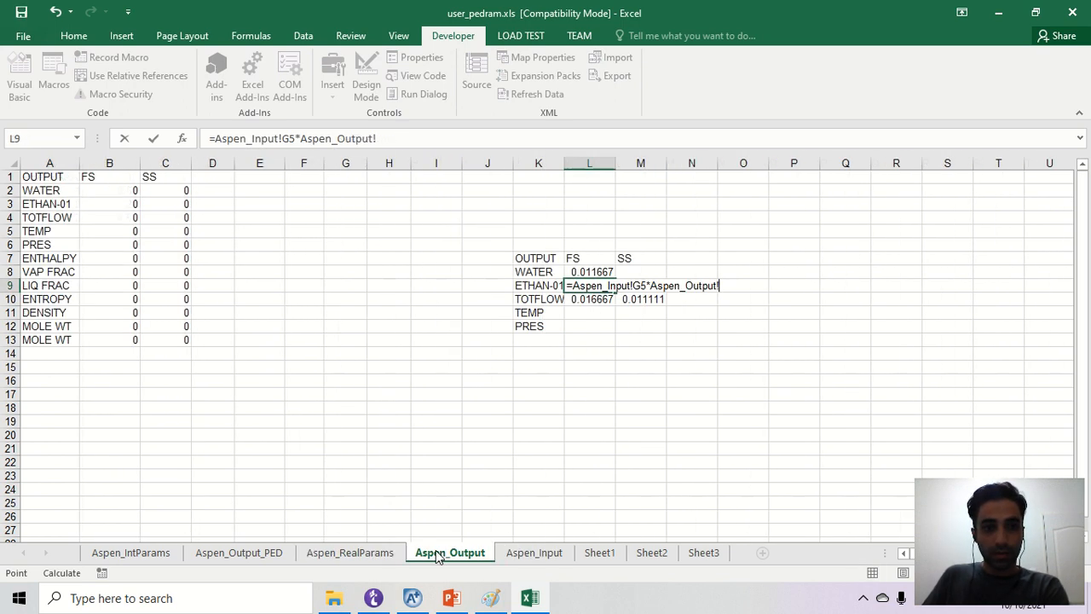
{"action": "left_click", "coordinate": [591, 299]}
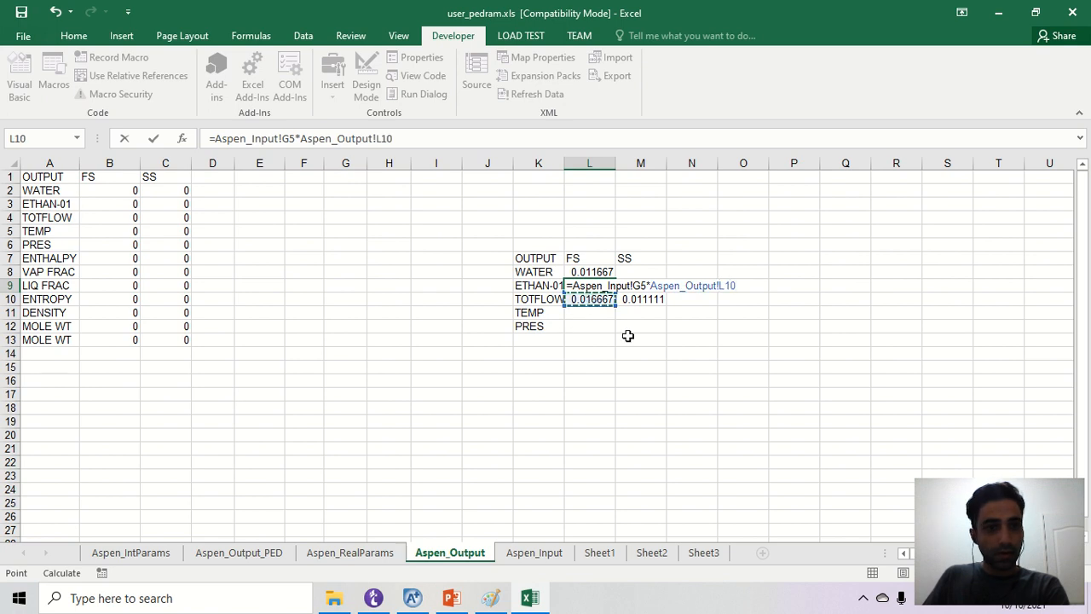
{"action": "key", "text": "Return"}
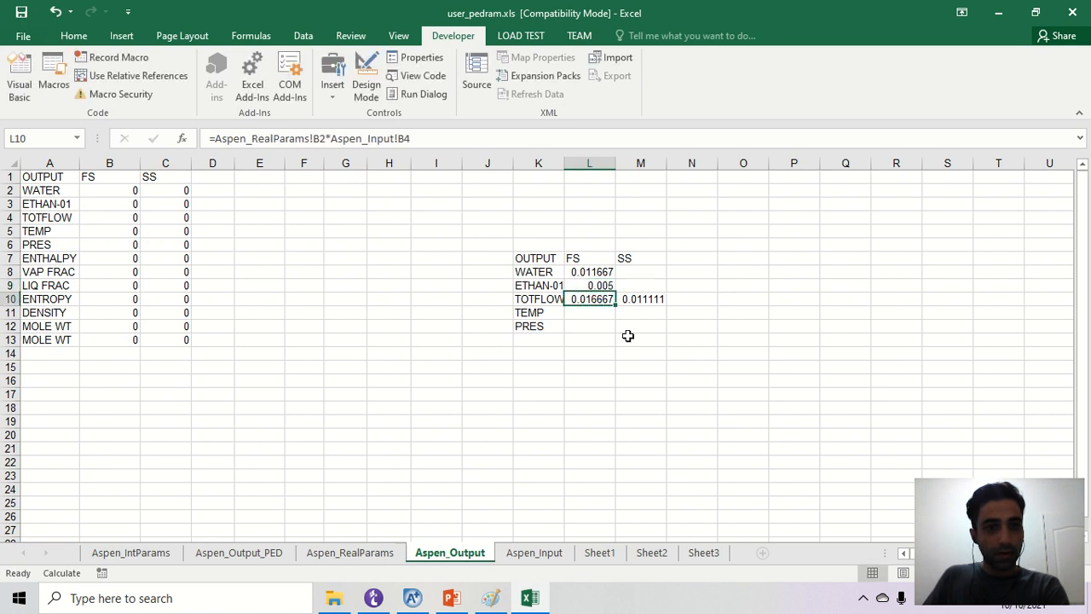
Add a check total in L14 that sums the FS component flows L8:L9, and compare it with TOTFLOW
{"action": "left_click", "coordinate": [589, 354]}
{"action": "type", "text": "su"}
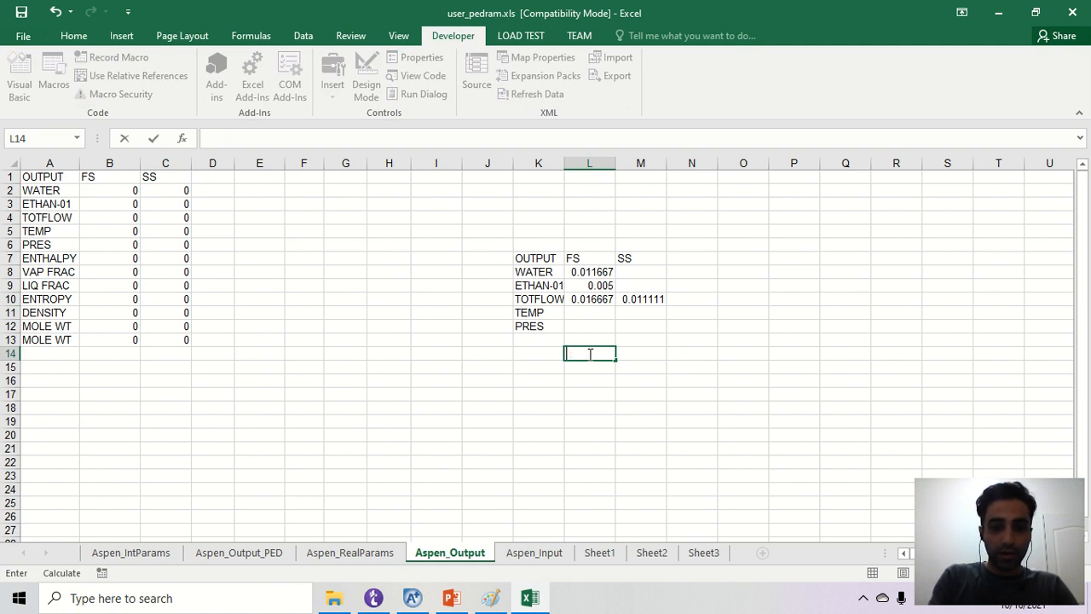
{"action": "type", "text": "sum"}
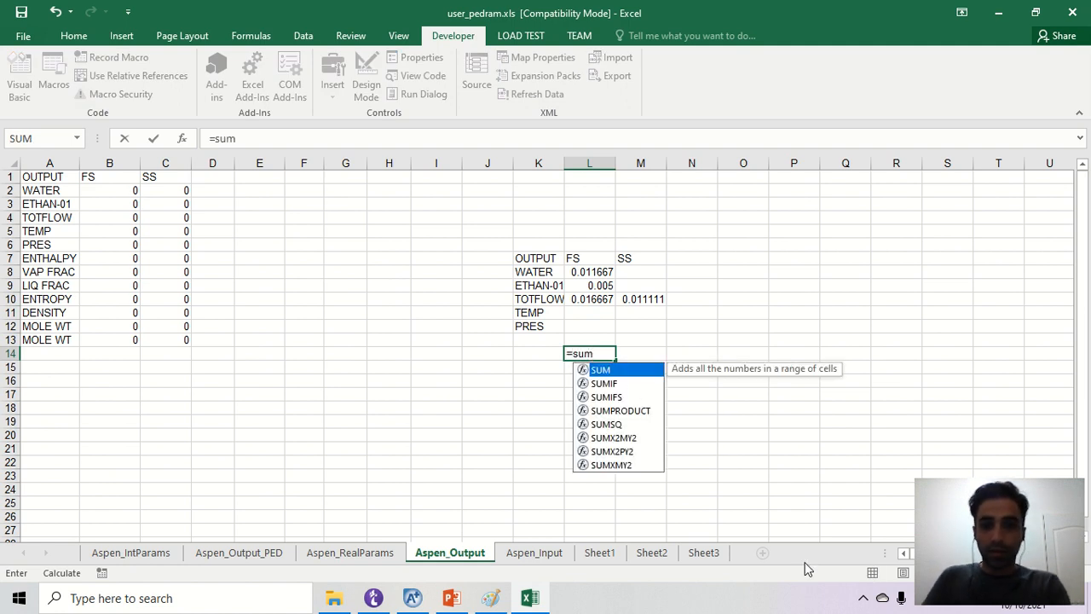
{"action": "key", "text": "Tab"}
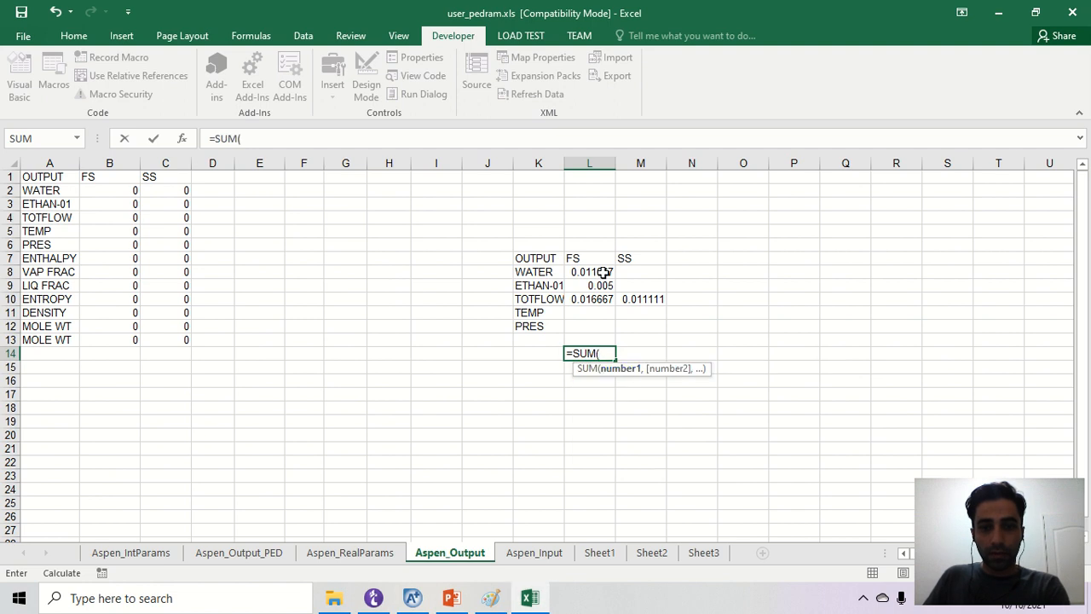
{"action": "left_click_drag", "start_coordinate": [602, 272], "coordinate": [599, 286]}
{"action": "key", "text": "Return"}
{"action": "left_click", "coordinate": [591, 350]}
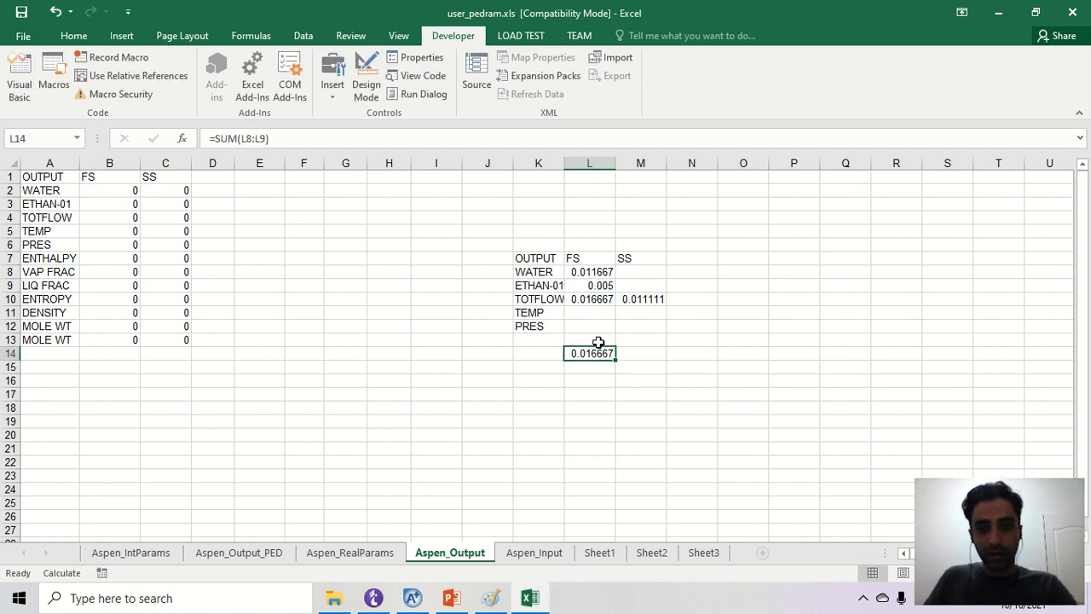
{"action": "left_click", "coordinate": [607, 299]}
{"action": "left_click", "coordinate": [640, 353]}
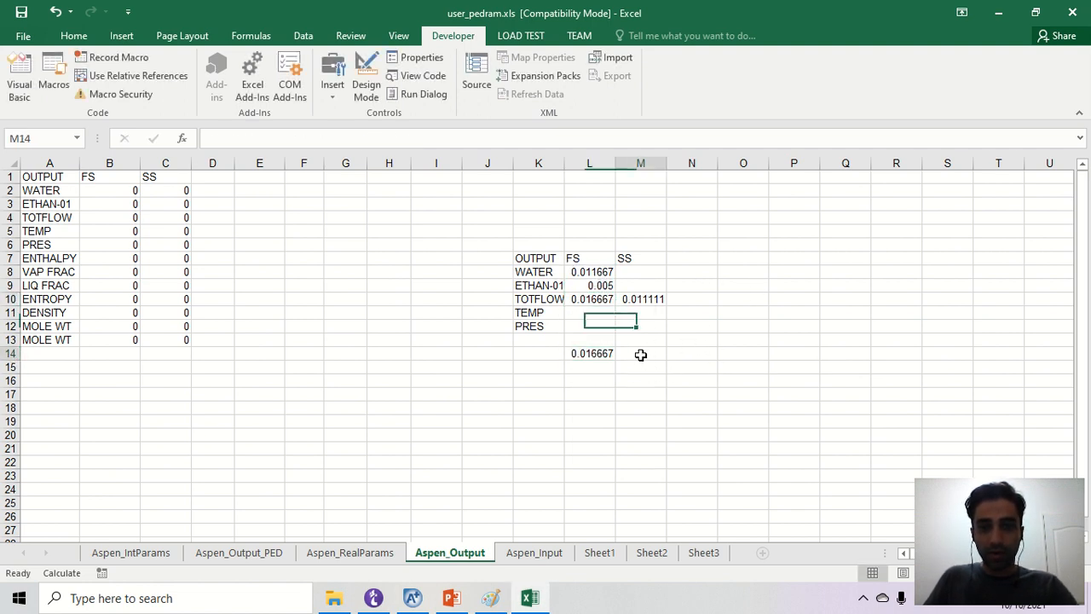
Calculate the SS water flow in M8 as Aspen_Input!G4 multiplied by the SS total flow in M10
{"action": "left_click", "coordinate": [639, 273]}
{"action": "type", "text": "="}
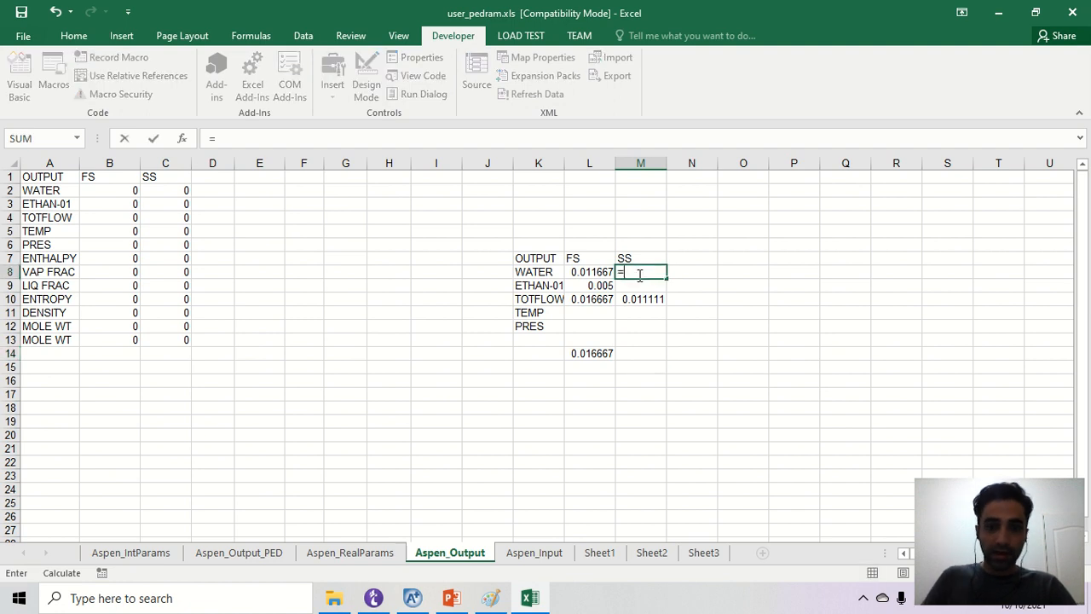
{"action": "left_click", "coordinate": [534, 552]}
{"action": "left_click", "coordinate": [372, 218]}
{"action": "type", "text": "*"}
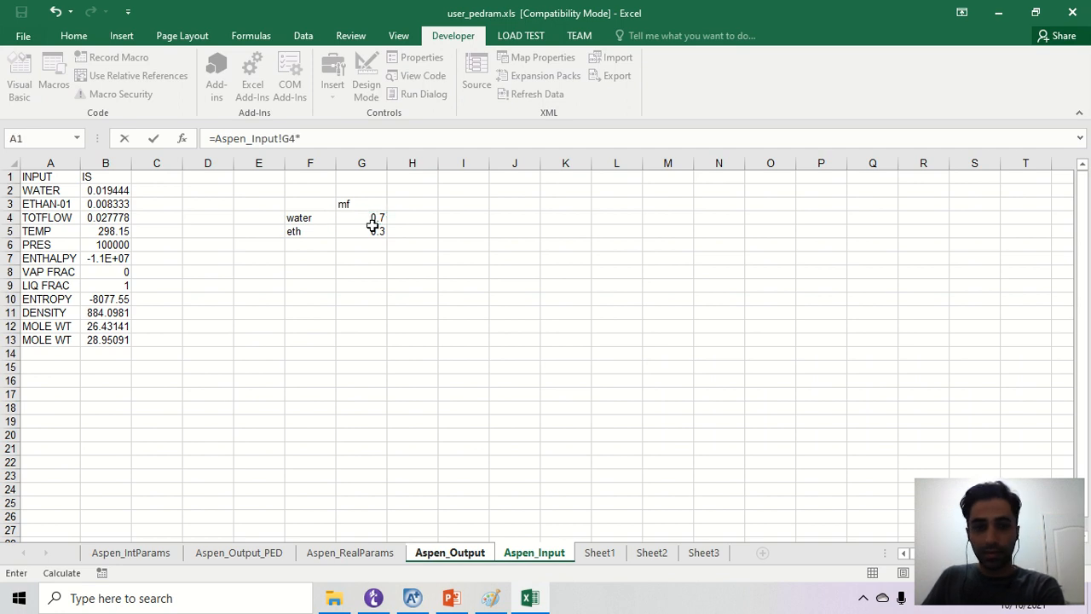
{"action": "left_click", "coordinate": [382, 551]}
{"action": "left_click", "coordinate": [482, 553]}
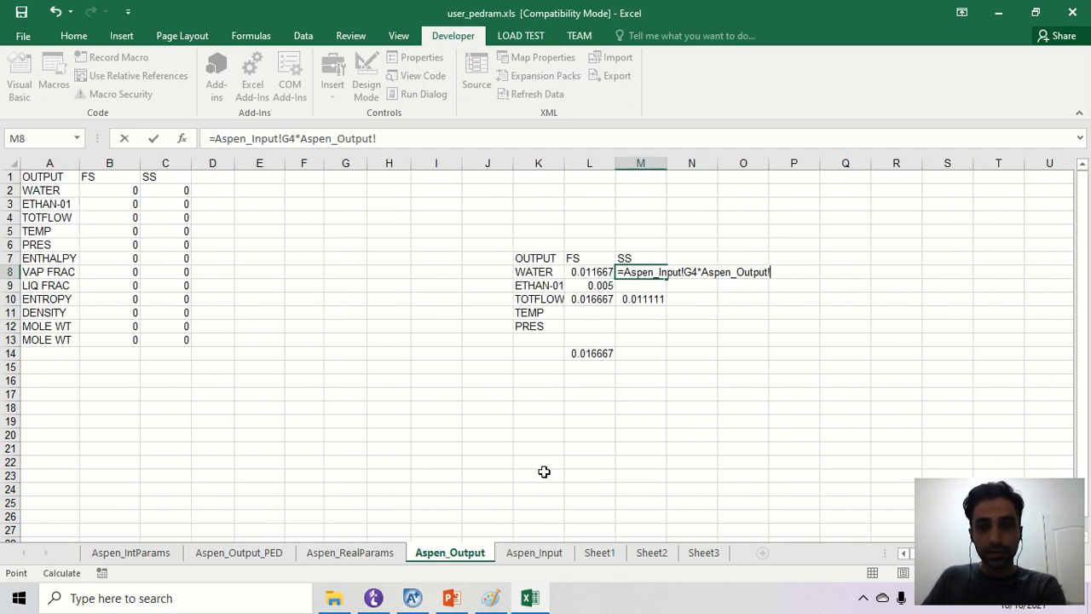
{"action": "left_click", "coordinate": [646, 298]}
{"action": "key", "text": "Return"}
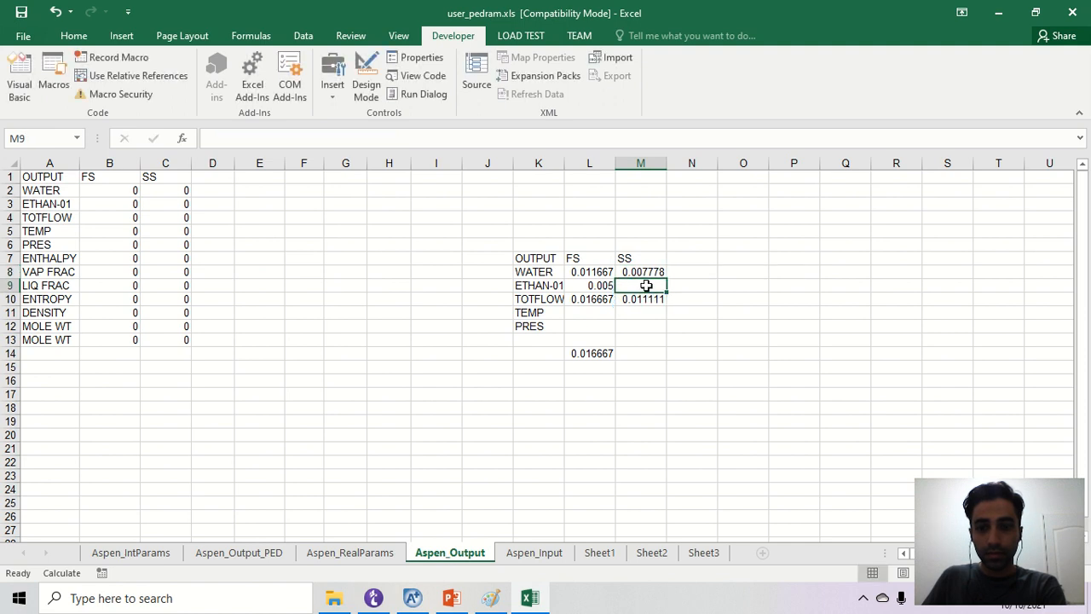
Calculate the SS ETHAN-01 flow in M9 as Aspen_Input!G5 multiplied by the SS total flow in M10
{"action": "type", "text": "="}
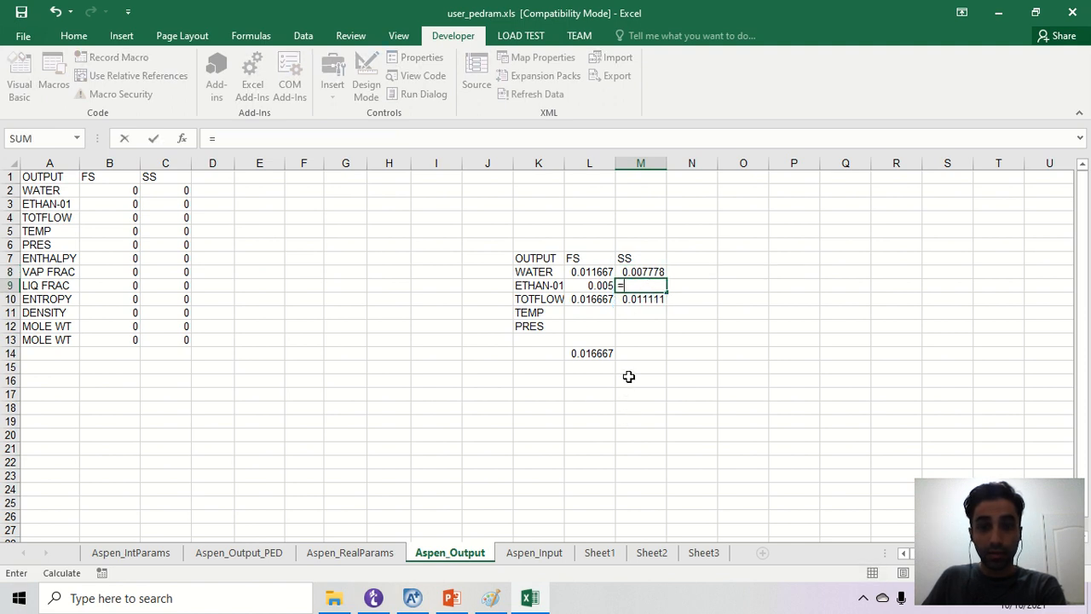
{"action": "left_click", "coordinate": [534, 554]}
{"action": "left_click", "coordinate": [366, 235]}
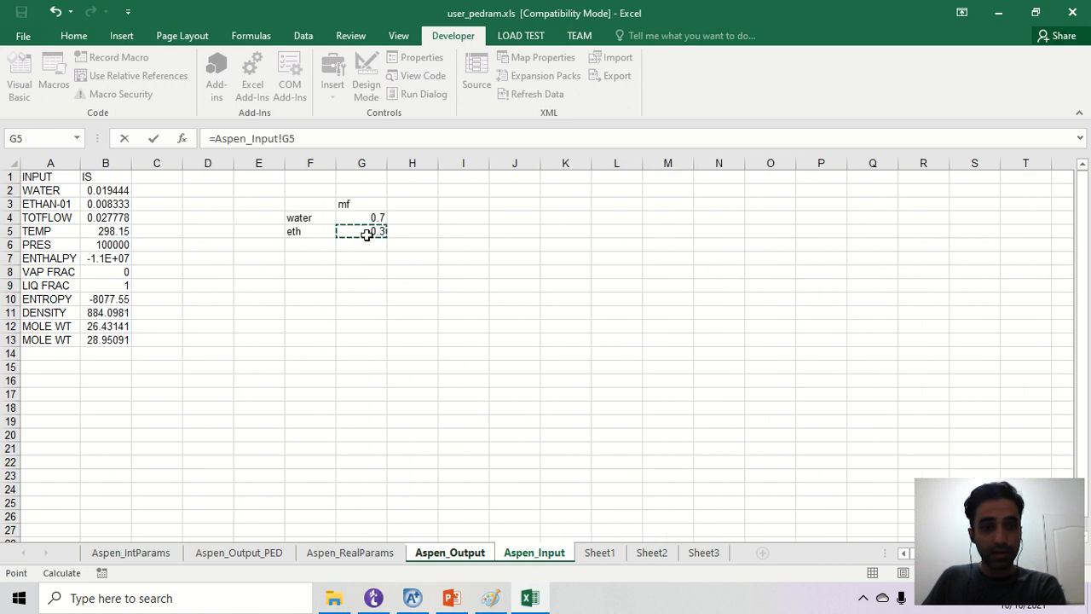
{"action": "type", "text": "*"}
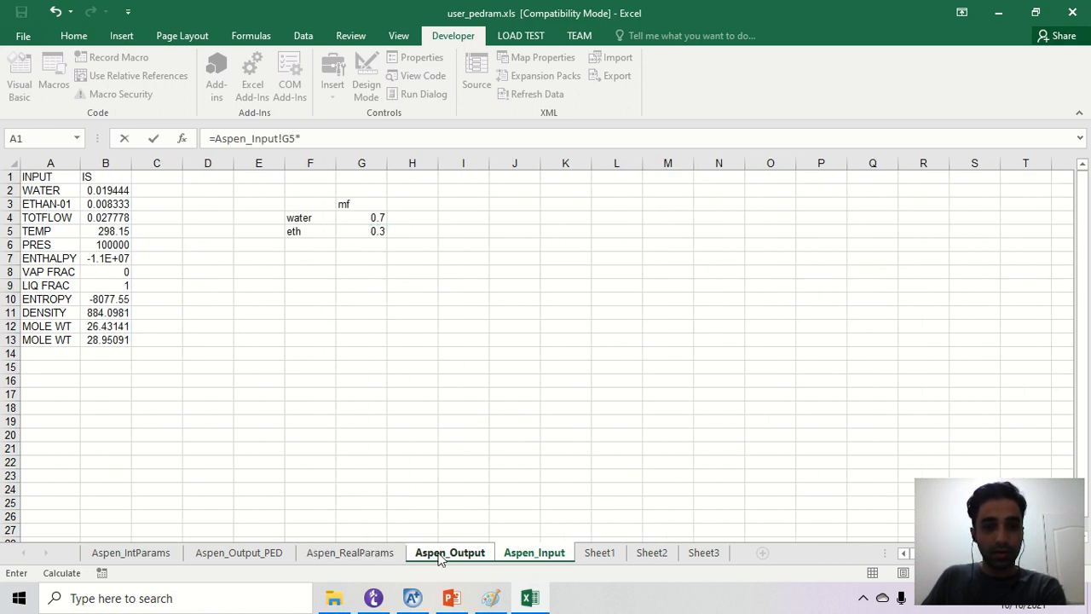
{"action": "left_click", "coordinate": [450, 552]}
{"action": "left_click", "coordinate": [645, 298]}
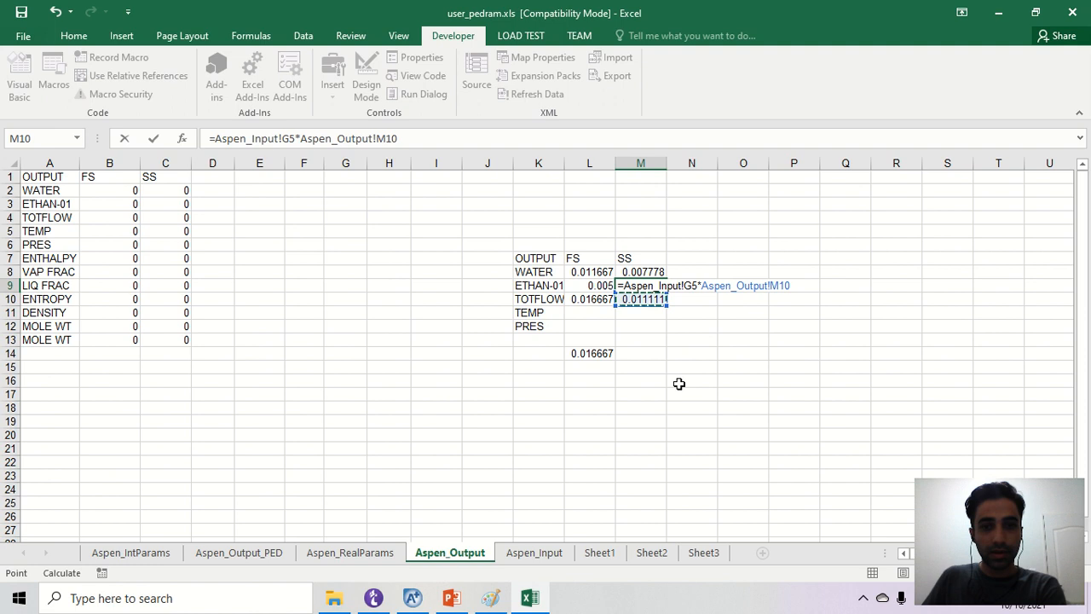
{"action": "key", "text": "Return"}
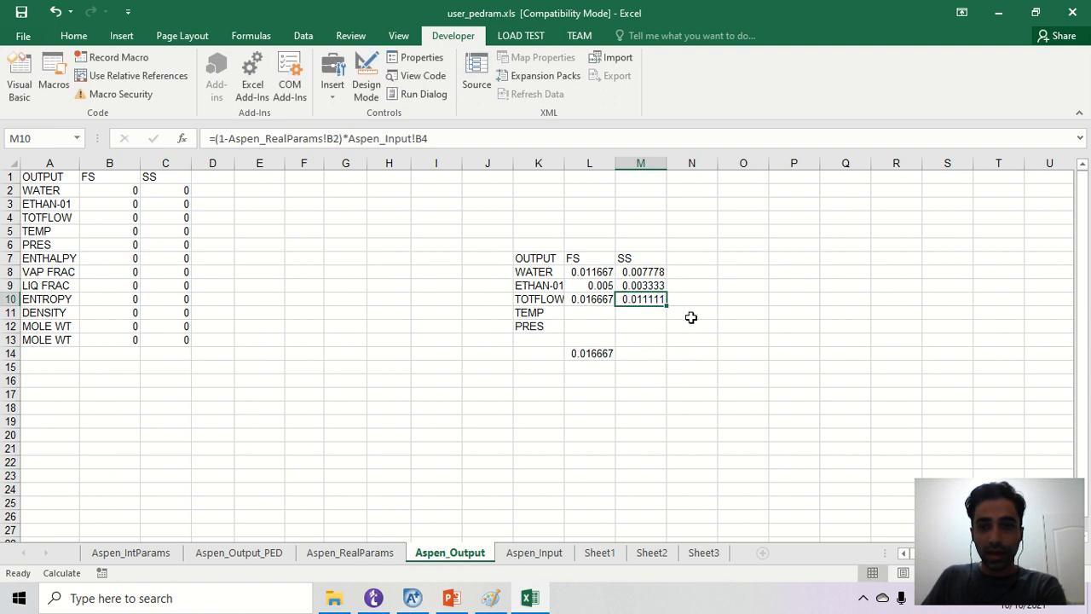
Copy the check-sum formula from L14 across to M14 for the SS stream
{"action": "left_click", "coordinate": [643, 357]}
{"action": "left_click", "coordinate": [602, 355]}
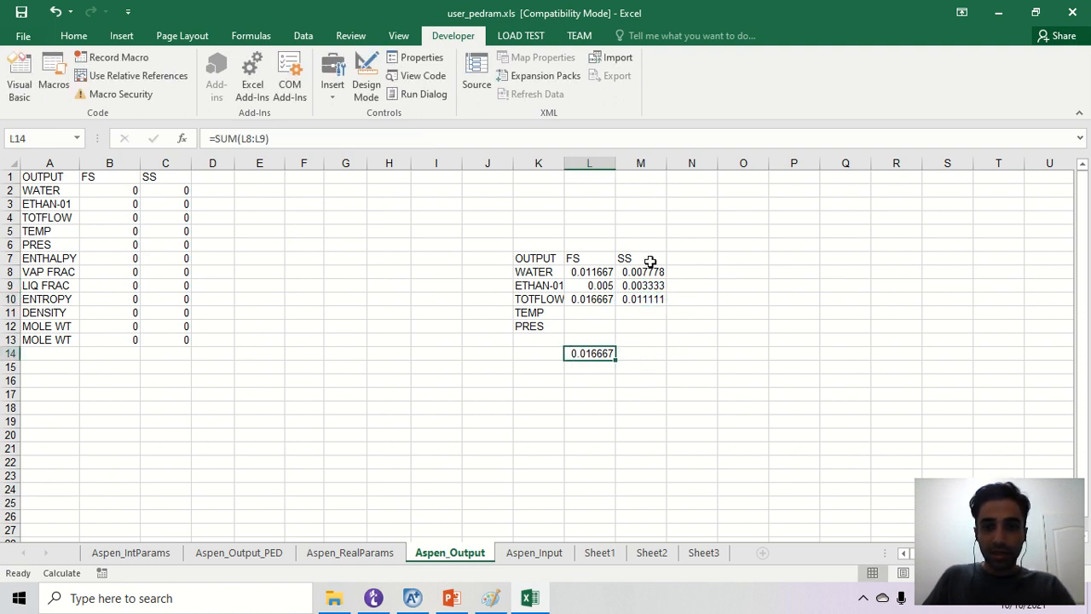
{"action": "left_click_drag", "start_coordinate": [651, 267], "coordinate": [642, 288]}
{"action": "left_click", "coordinate": [642, 299]}
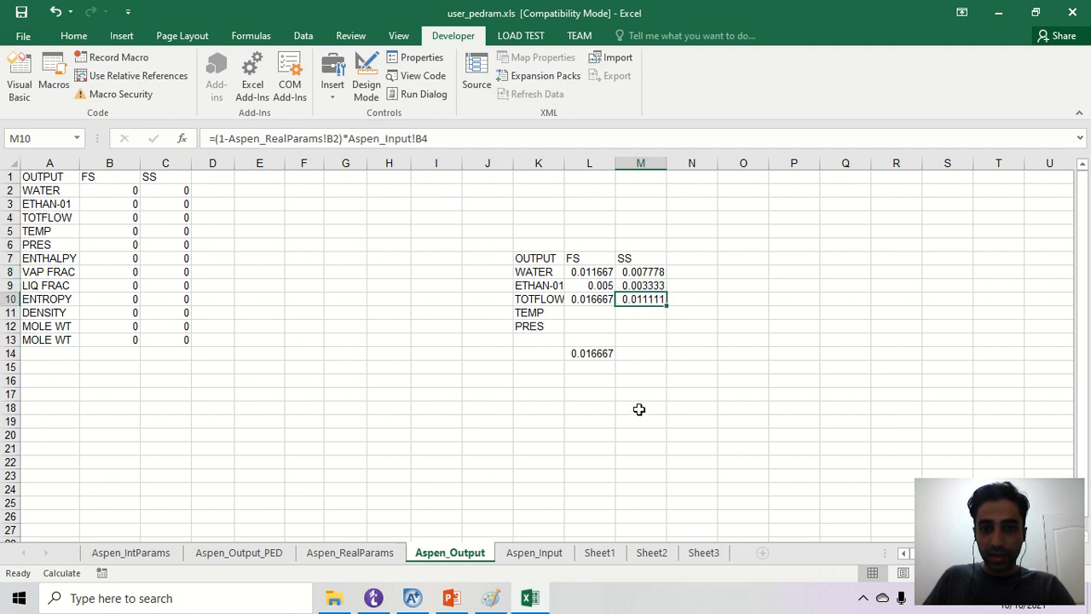
{"action": "left_click", "coordinate": [601, 356]}
{"action": "left_click", "coordinate": [622, 356]}
{"action": "left_click", "coordinate": [582, 353]}
{"action": "left_click_drag", "start_coordinate": [621, 359], "coordinate": [661, 359]}
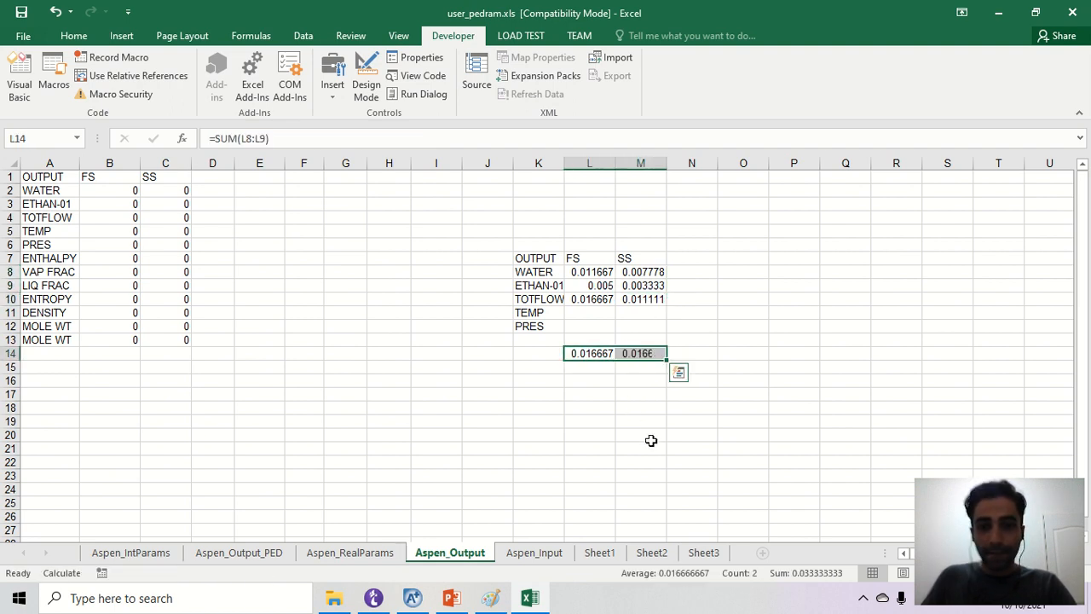
{"action": "left_click", "coordinate": [635, 408]}
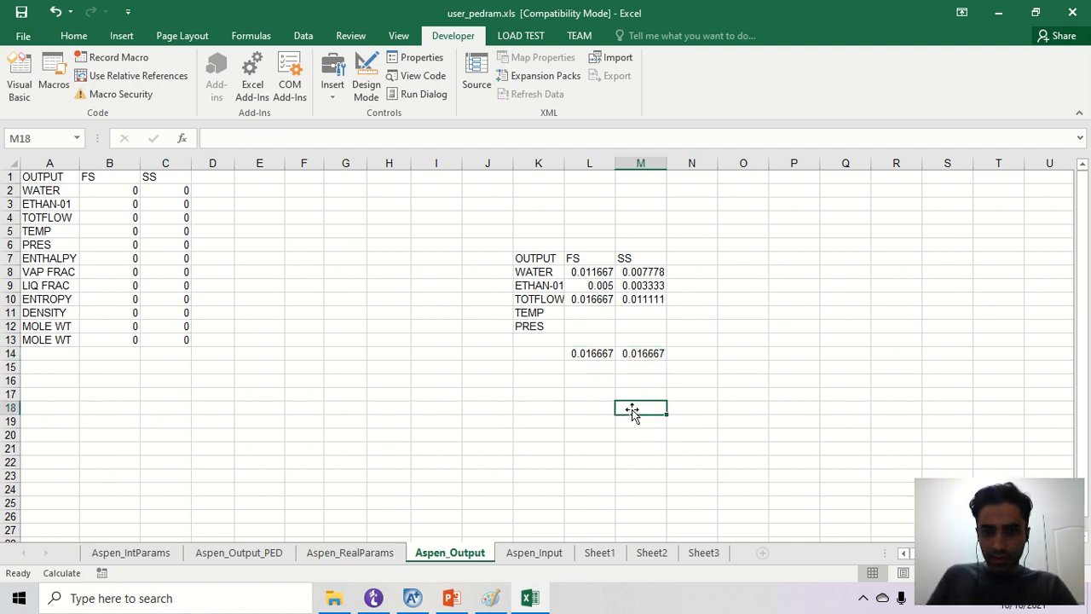
{"action": "left_click", "coordinate": [600, 355]}
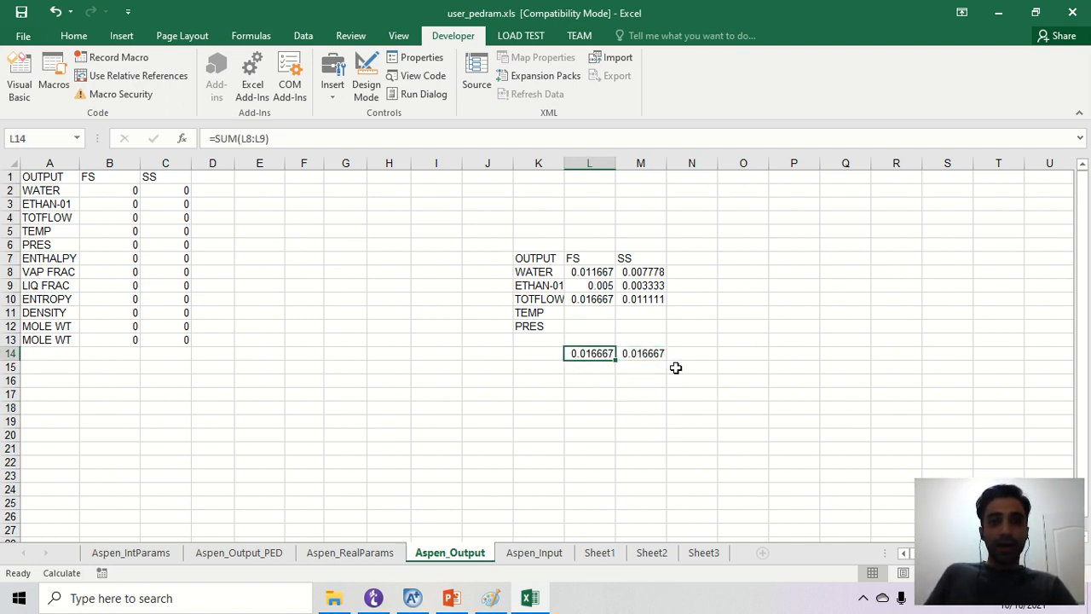
Switch the workbook's calculation option to Automatic and check the recalculated SS sum in M14
{"action": "left_click", "coordinate": [629, 380]}
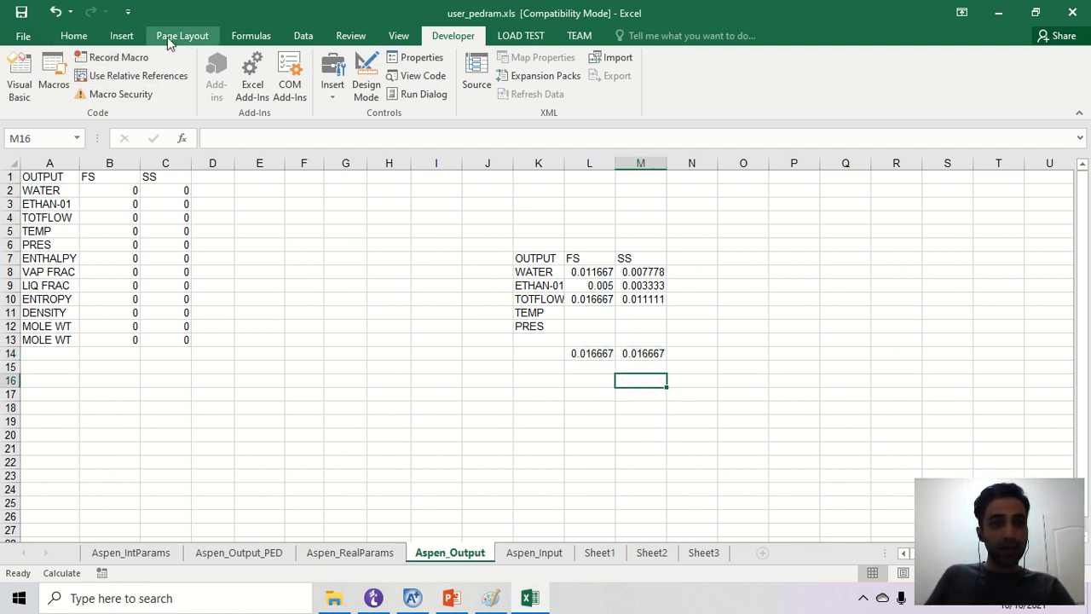
{"action": "left_click", "coordinate": [268, 40]}
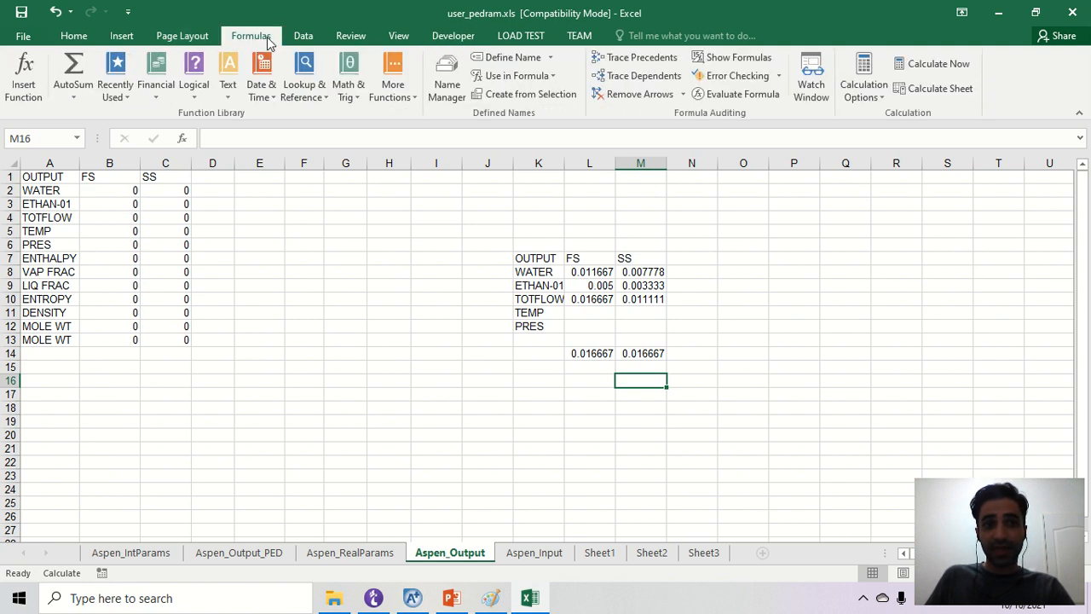
{"action": "left_click", "coordinate": [863, 95]}
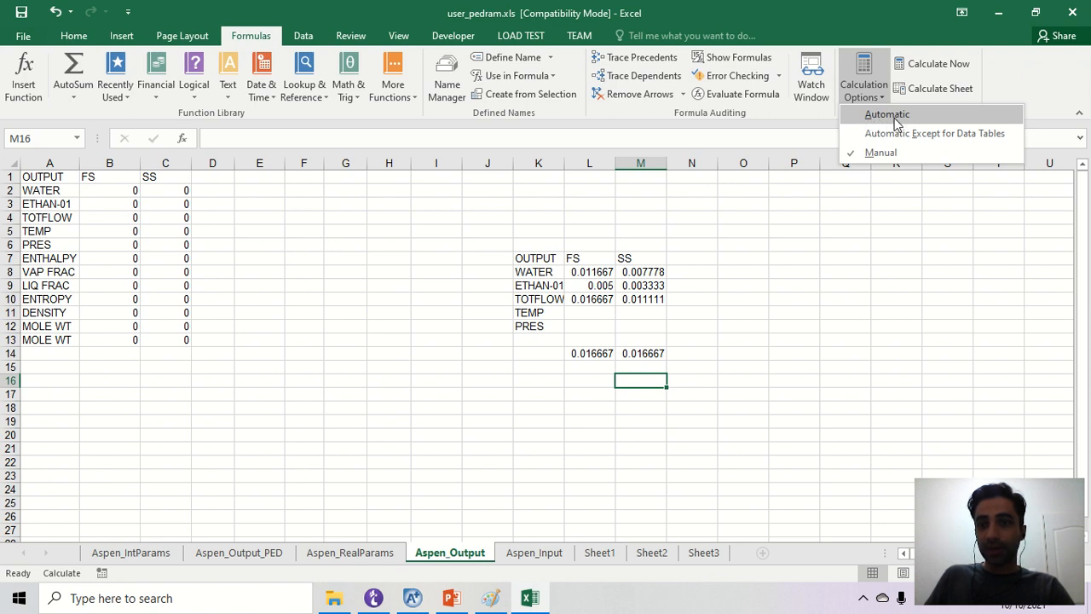
{"action": "left_click", "coordinate": [887, 115]}
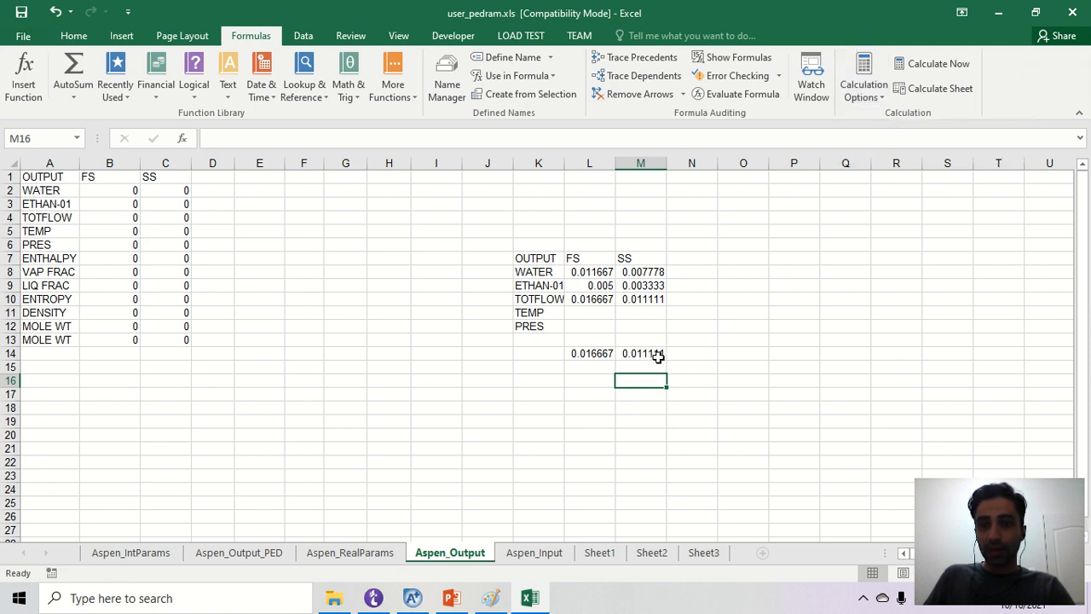
{"action": "left_click", "coordinate": [655, 349]}
{"action": "left_click_drag", "start_coordinate": [725, 339], "coordinate": [600, 385]}
{"action": "left_click", "coordinate": [723, 287]}
Enter 31 as the FS stream's TEMP value in L11
{"action": "left_click", "coordinate": [594, 312]}
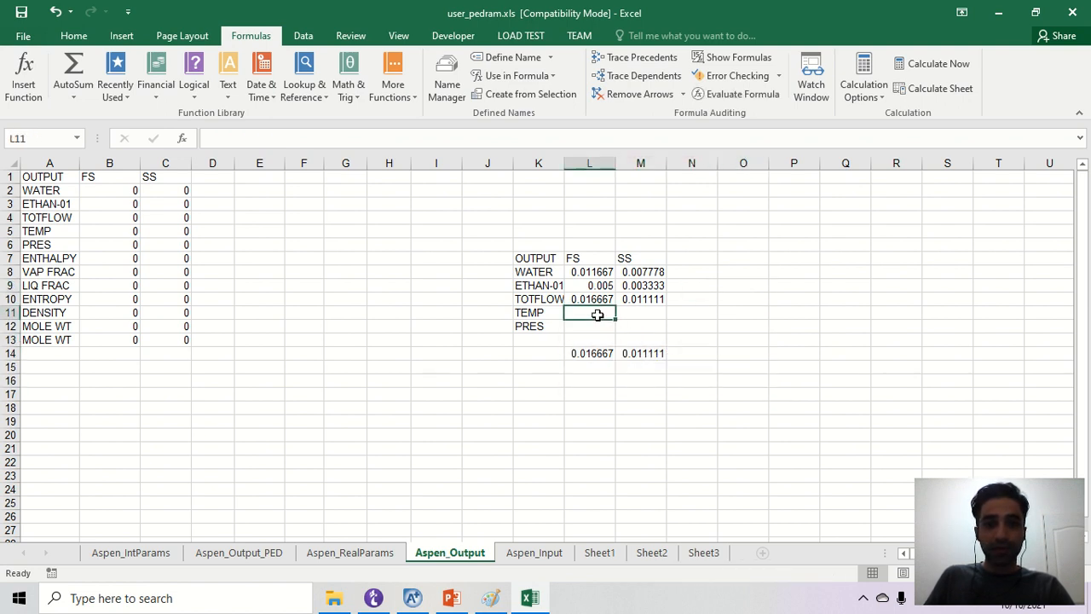
{"action": "type", "text": "="}
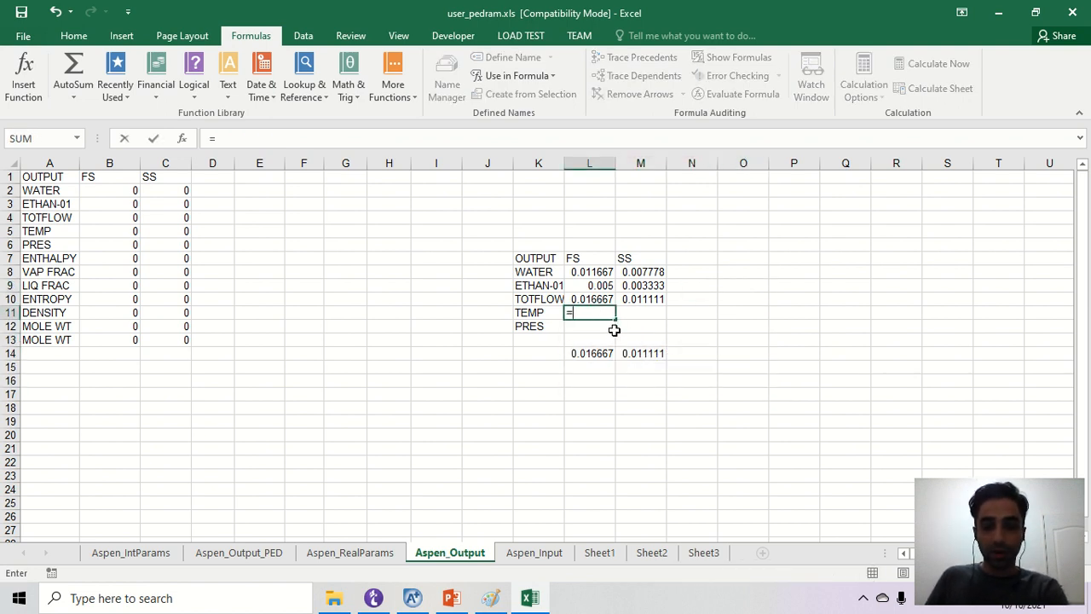
{"action": "mouse_move", "coordinate": [491, 602]}
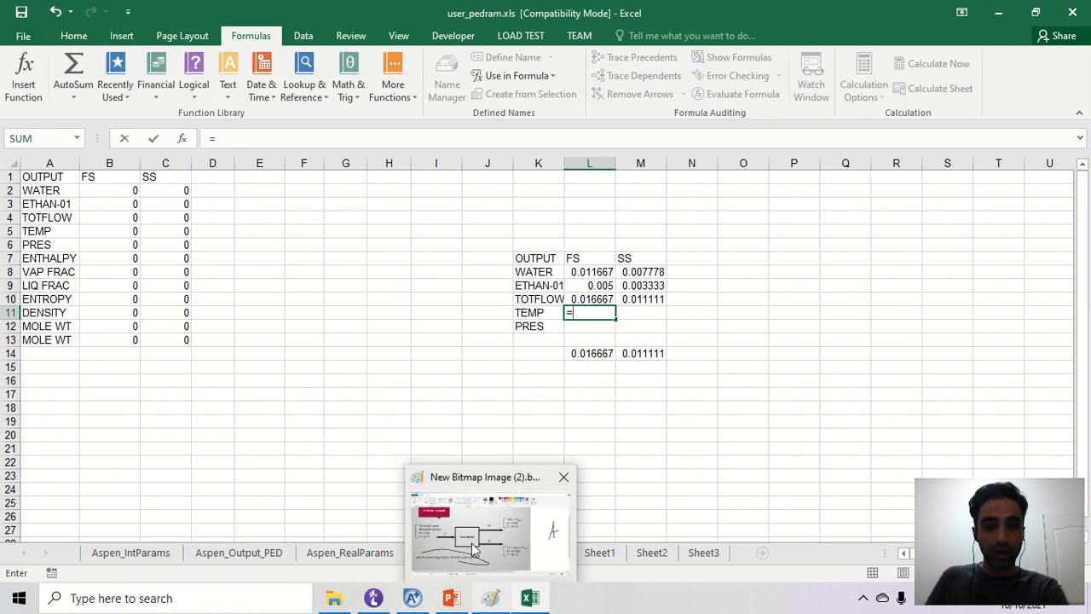
{"action": "mouse_move", "coordinate": [476, 551]}
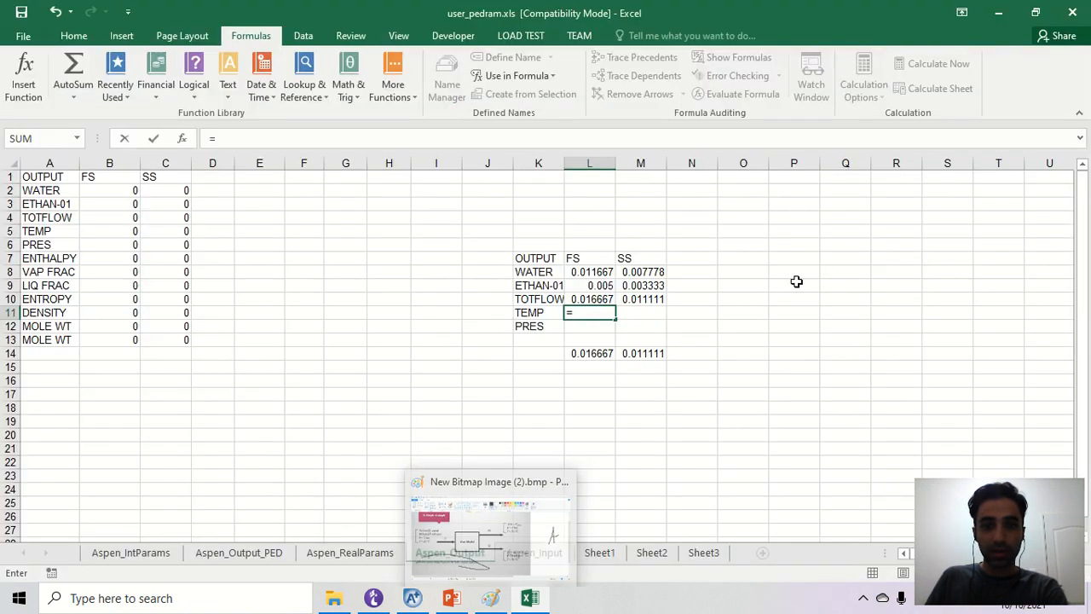
{"action": "type", "text": "3"}
{"action": "key", "text": "Return"}
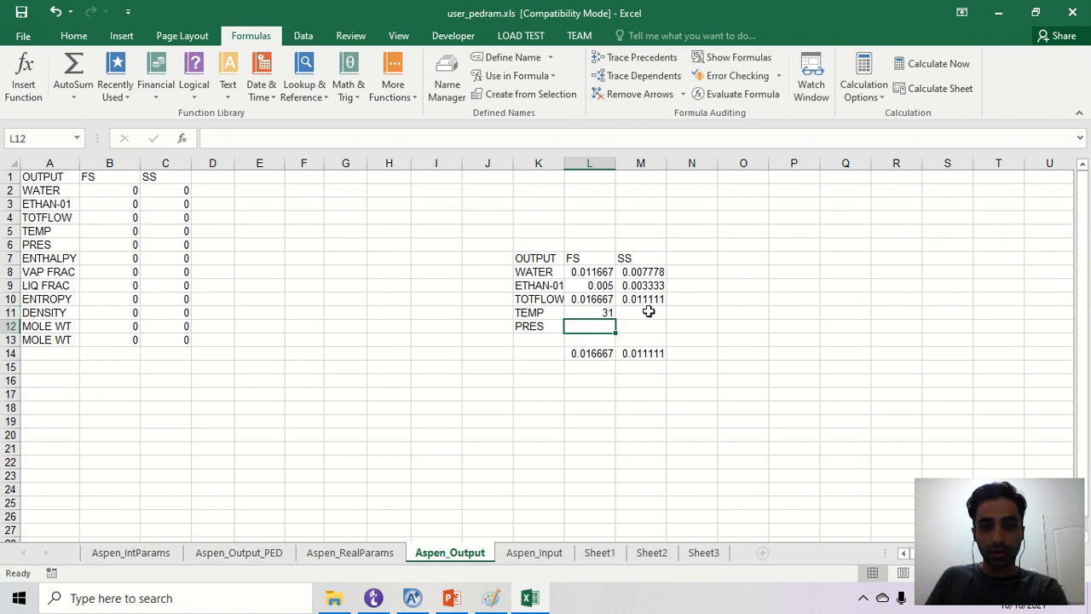
Enter =36 as the SS stream's TEMP value in M11
{"action": "left_click", "coordinate": [648, 312]}
{"action": "type", "text": "=36"}
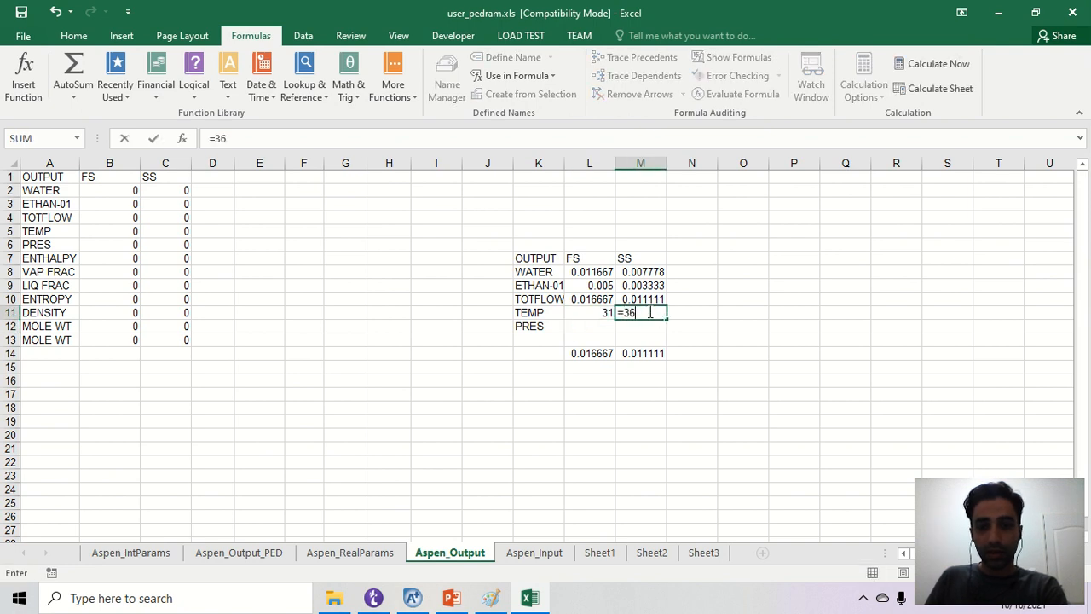
{"action": "key", "text": "Return"}
Link the FS stream's PRES value in L12 to the FS pressure parameter on the Aspen_RealParams sheet
{"action": "left_click", "coordinate": [592, 331]}
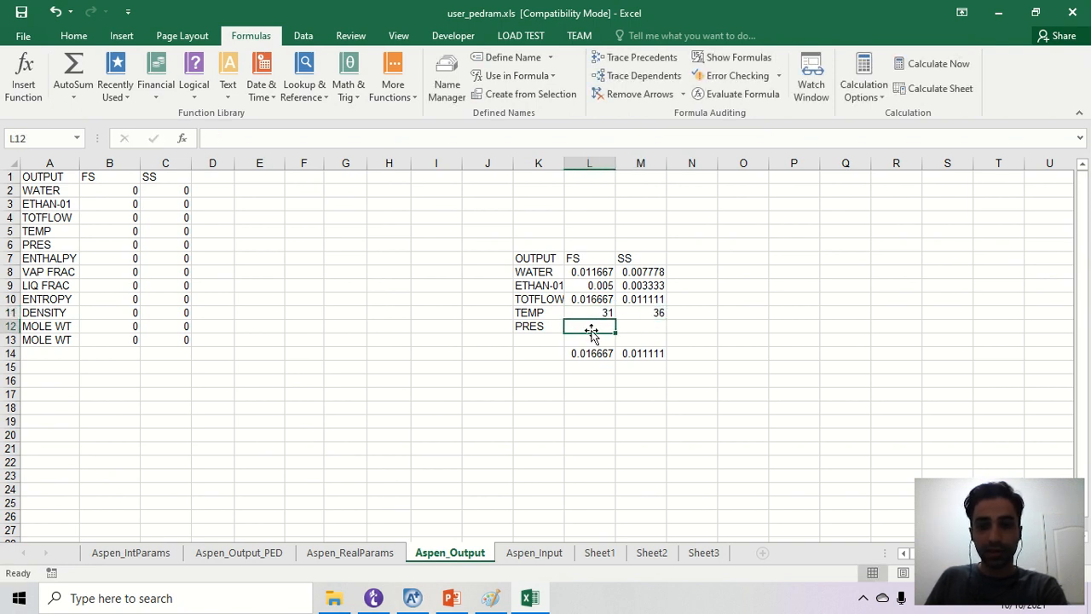
{"action": "type", "text": "="}
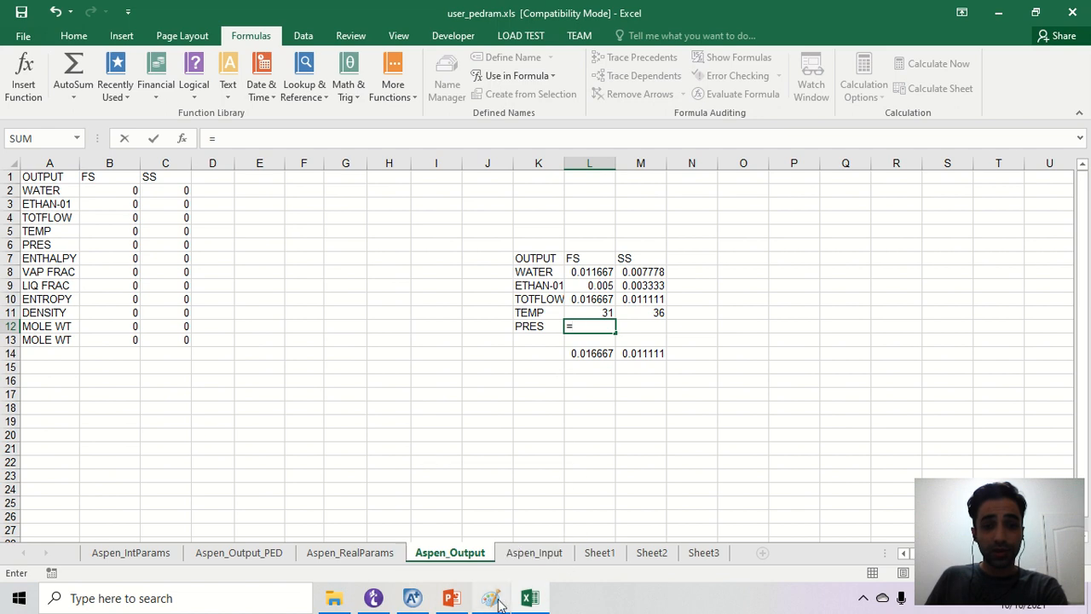
{"action": "mouse_move", "coordinate": [491, 597]}
{"action": "mouse_move", "coordinate": [500, 529]}
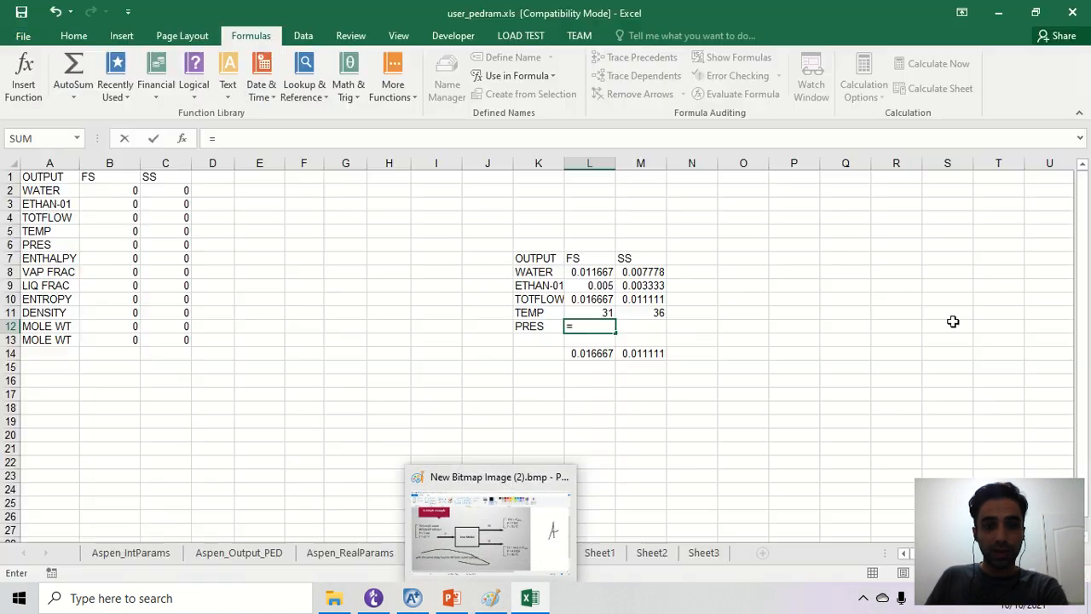
{"action": "left_click", "coordinate": [347, 555]}
{"action": "left_click", "coordinate": [118, 204]}
{"action": "key", "text": "Return"}
Link the SS stream's PRES value in M12 to the SS pressure parameter on the Aspen_RealParams sheet
{"action": "left_click", "coordinate": [633, 323]}
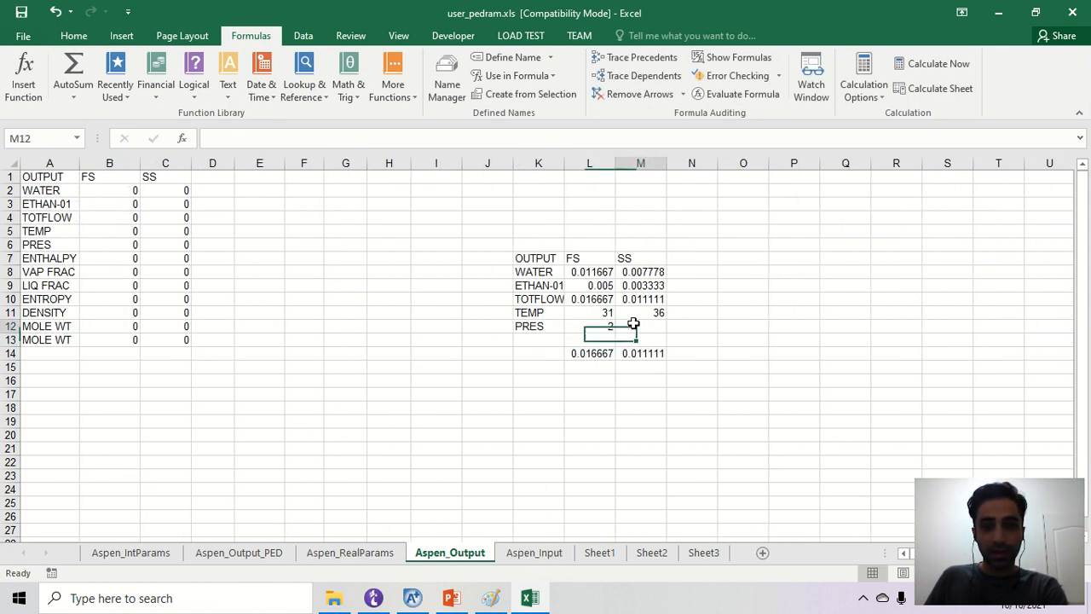
{"action": "type", "text": "="}
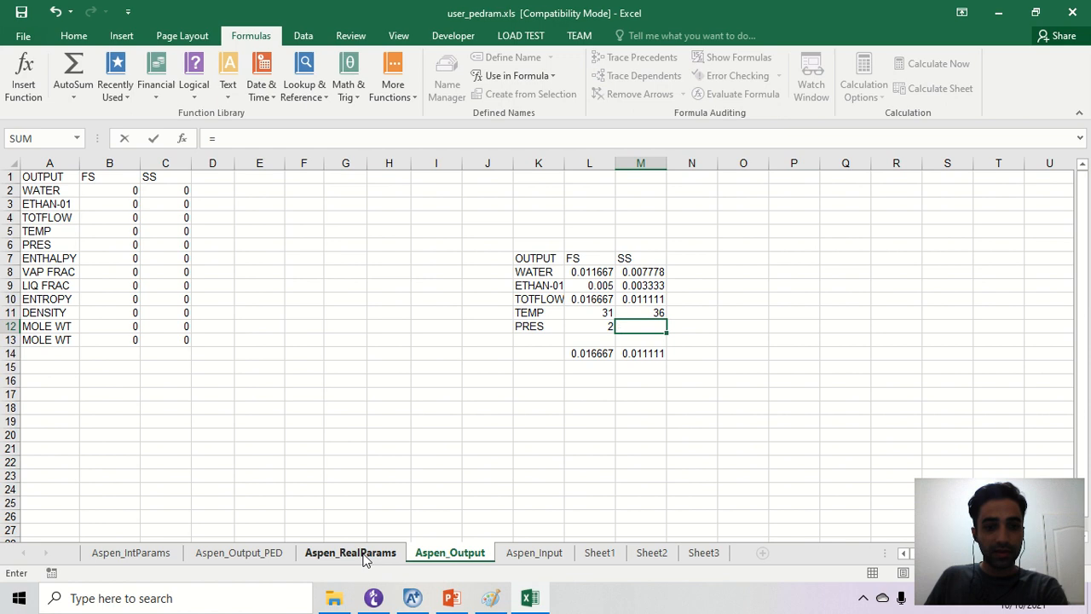
{"action": "left_click", "coordinate": [362, 554]}
{"action": "left_click", "coordinate": [127, 218]}
{"action": "key", "text": "Return"}
{"action": "left_click", "coordinate": [649, 312]}
{"action": "left_click", "coordinate": [597, 312]}
{"action": "left_click", "coordinate": [581, 402]}
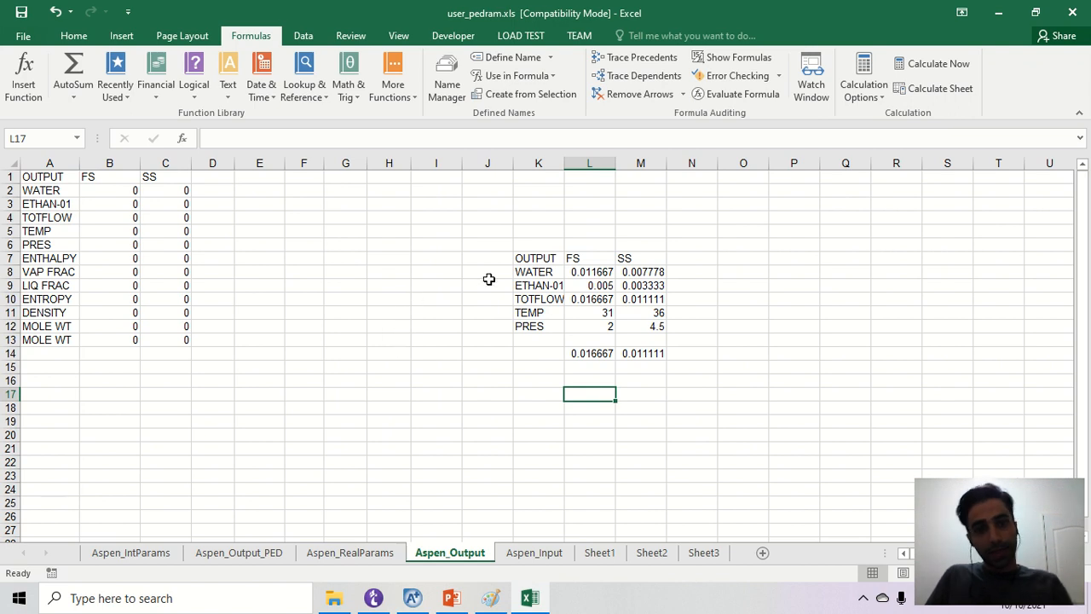
Link the FS WATER output in B2 to the calculated FS water flow in L8
{"action": "left_click", "coordinate": [109, 191]}
{"action": "type", "text": "="}
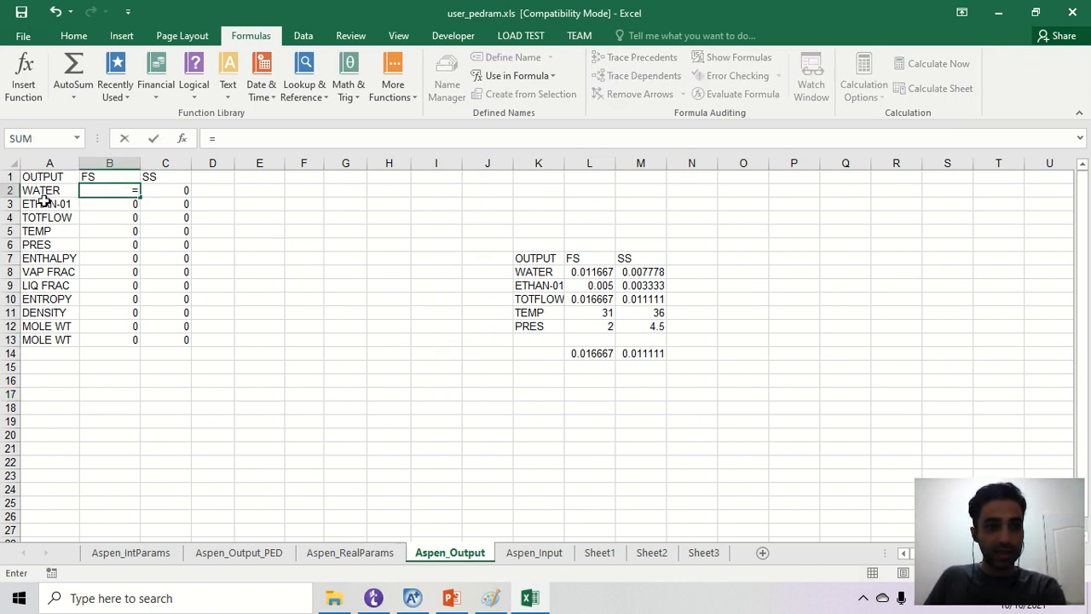
{"action": "left_click", "coordinate": [465, 557]}
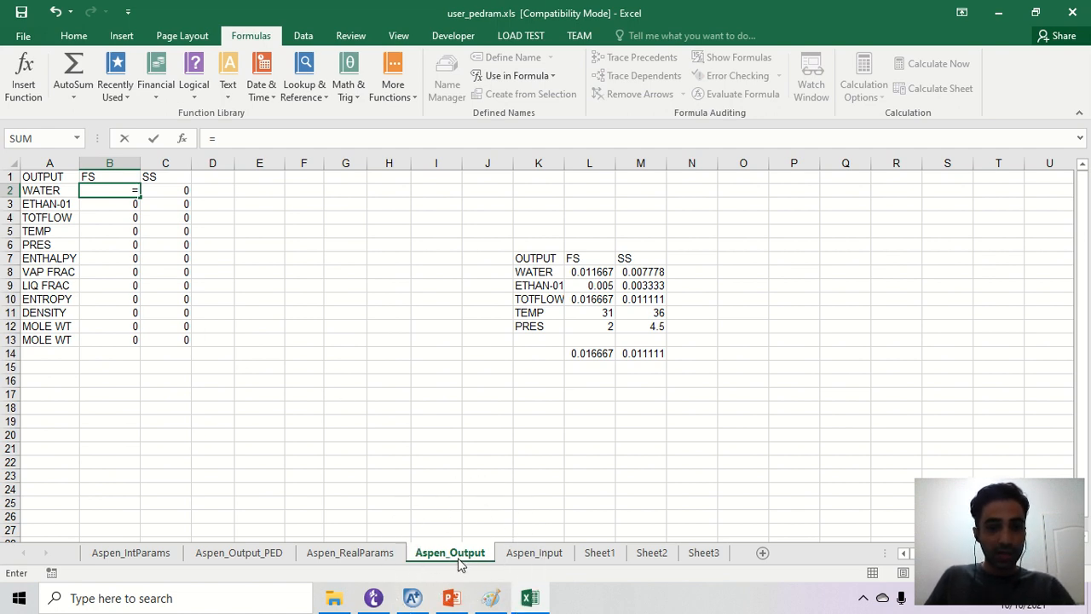
{"action": "left_click", "coordinate": [349, 556]}
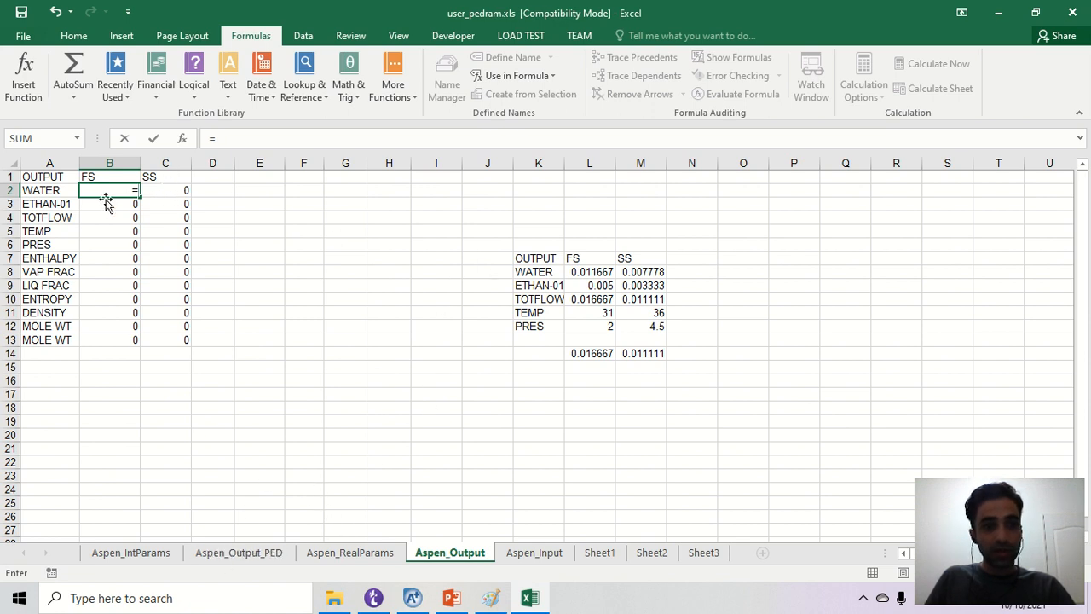
{"action": "left_click", "coordinate": [565, 273]}
{"action": "key", "text": "Return"}
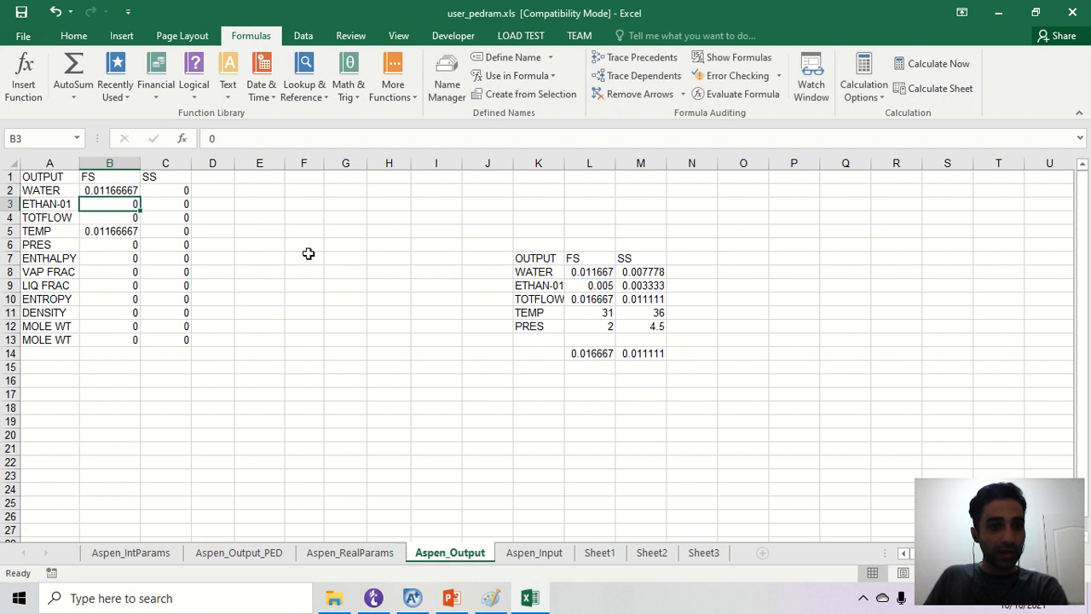
Clear the leftover =SUM(B2:B4) formula from the FS TEMP cell B5
{"action": "left_click", "coordinate": [306, 256]}
{"action": "left_click", "coordinate": [117, 234]}
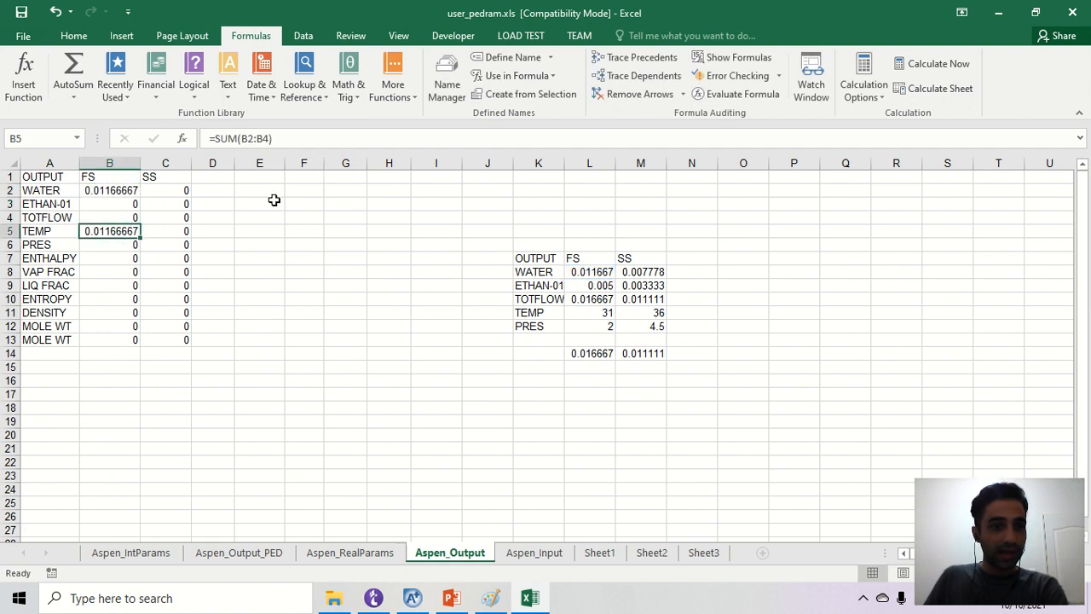
{"action": "left_click", "coordinate": [279, 140]}
{"action": "triple_click", "coordinate": [280, 140]}
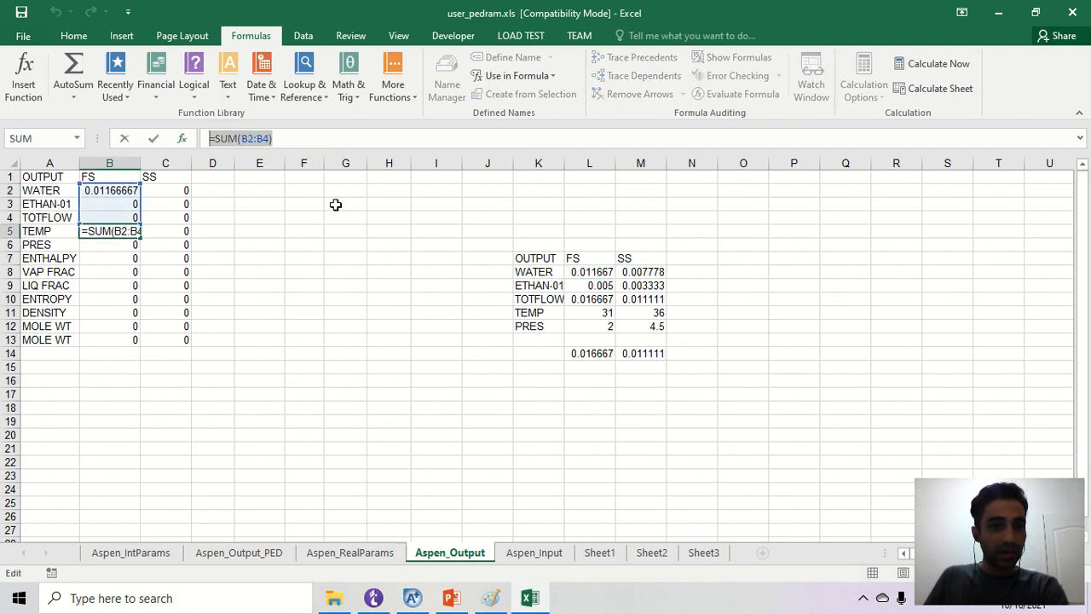
{"action": "left_click", "coordinate": [428, 298]}
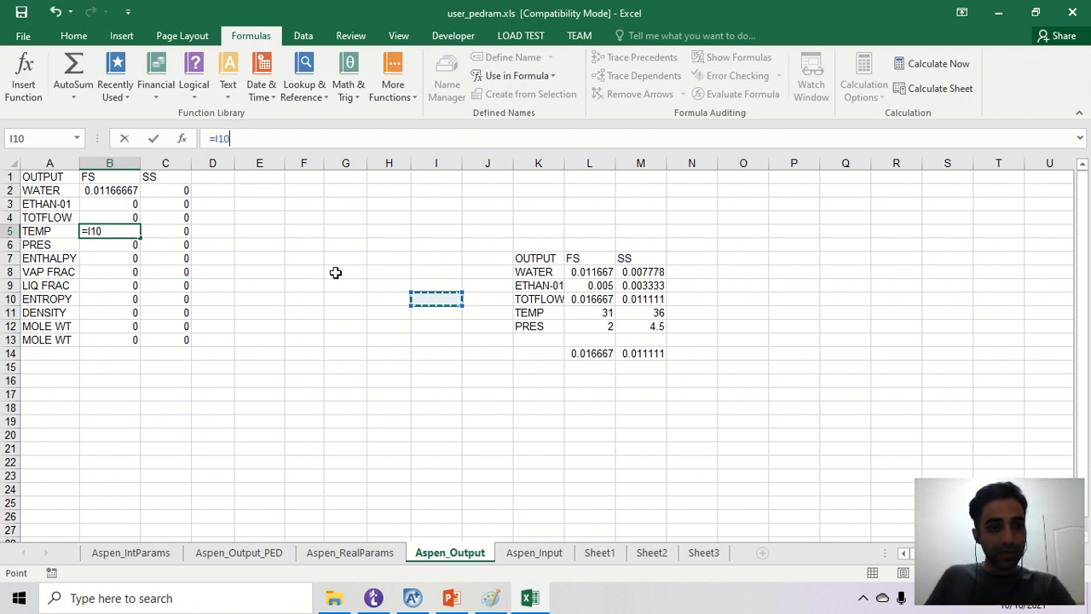
{"action": "key", "text": "Escape"}
{"action": "key", "text": "Delete"}
{"action": "left_click", "coordinate": [236, 247]}
Fill the B2 link formula down to PRES in row 6 and across to the SS column, covering B2:C6
{"action": "left_click", "coordinate": [132, 189]}
{"action": "left_click_drag", "start_coordinate": [142, 199], "coordinate": [127, 249]}
{"action": "left_click", "coordinate": [324, 238]}
{"action": "left_click", "coordinate": [127, 190]}
{"action": "left_click_drag", "start_coordinate": [140, 196], "coordinate": [187, 249]}
{"action": "left_click", "coordinate": [241, 191]}
{"action": "left_click", "coordinate": [181, 191]}
{"action": "left_click", "coordinate": [361, 246]}
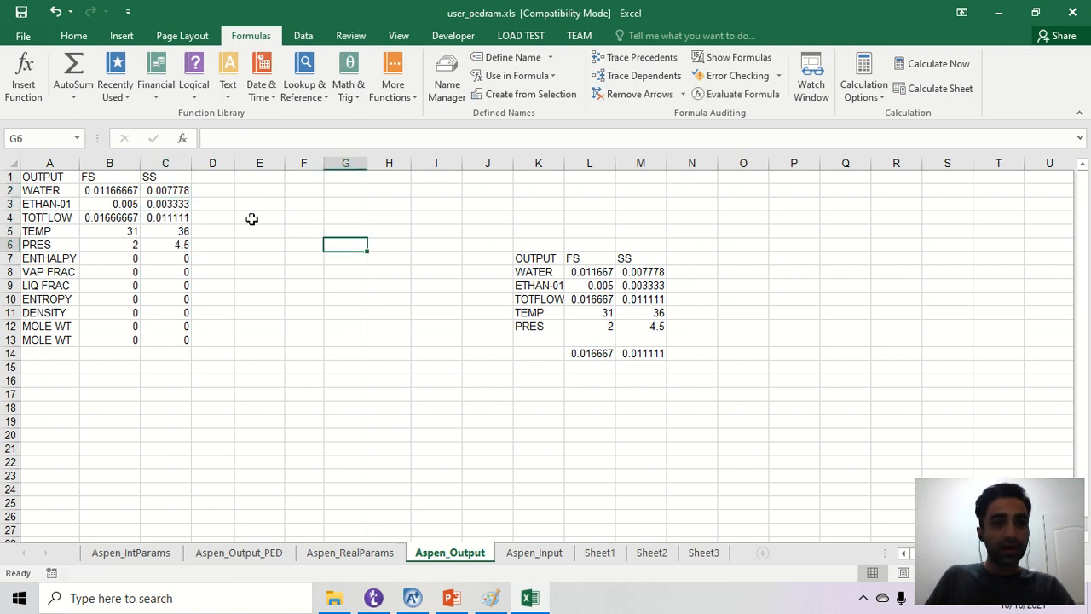
{"action": "left_click_drag", "start_coordinate": [186, 191], "coordinate": [117, 245]}
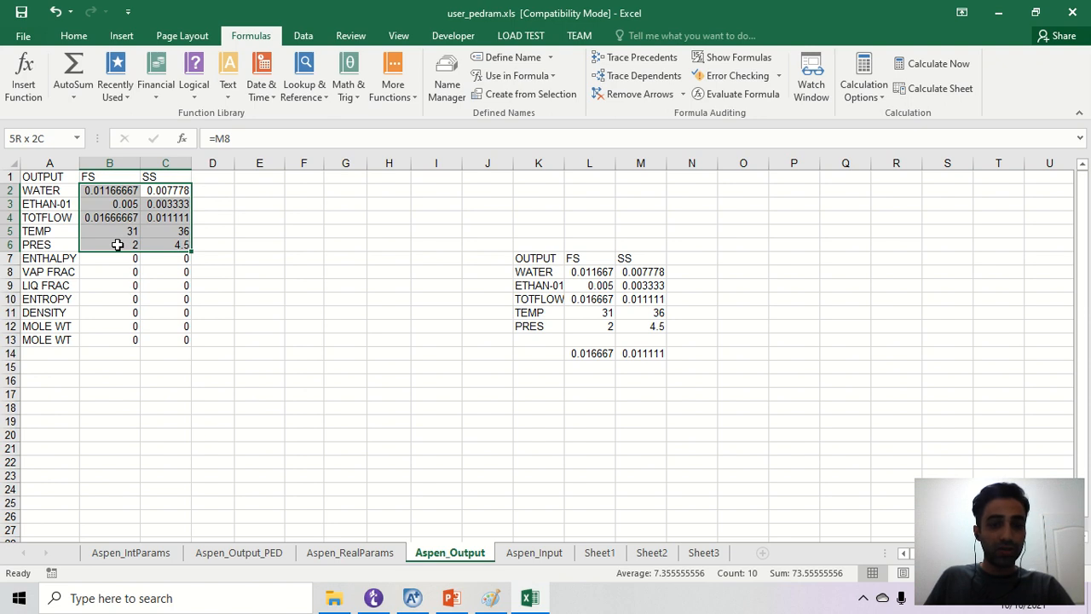
Switch to Aspen Plus and reinitialize the whole simulation
{"action": "left_click", "coordinate": [413, 598]}
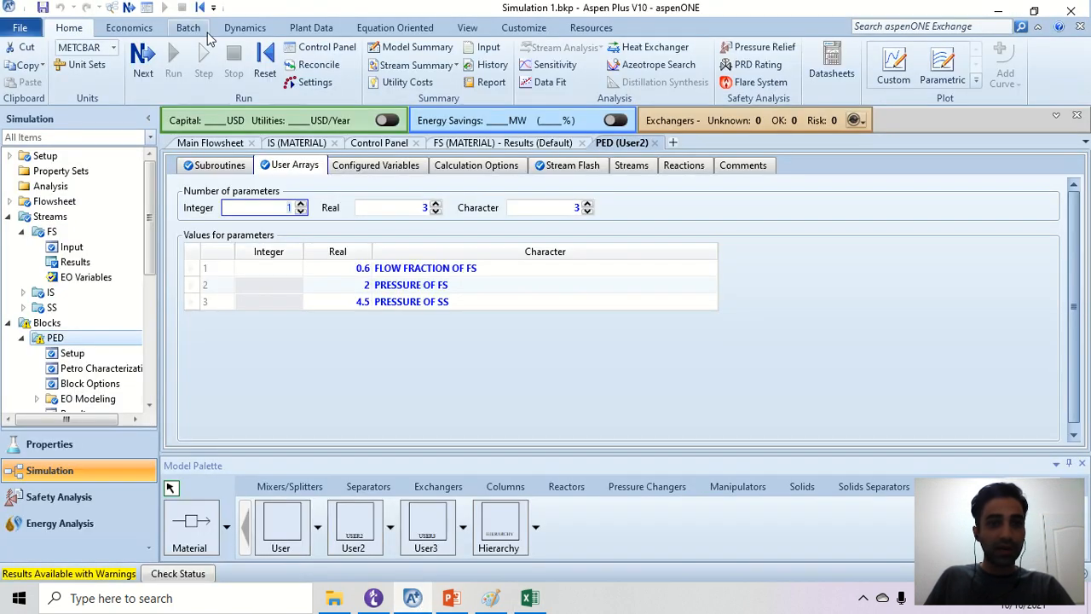
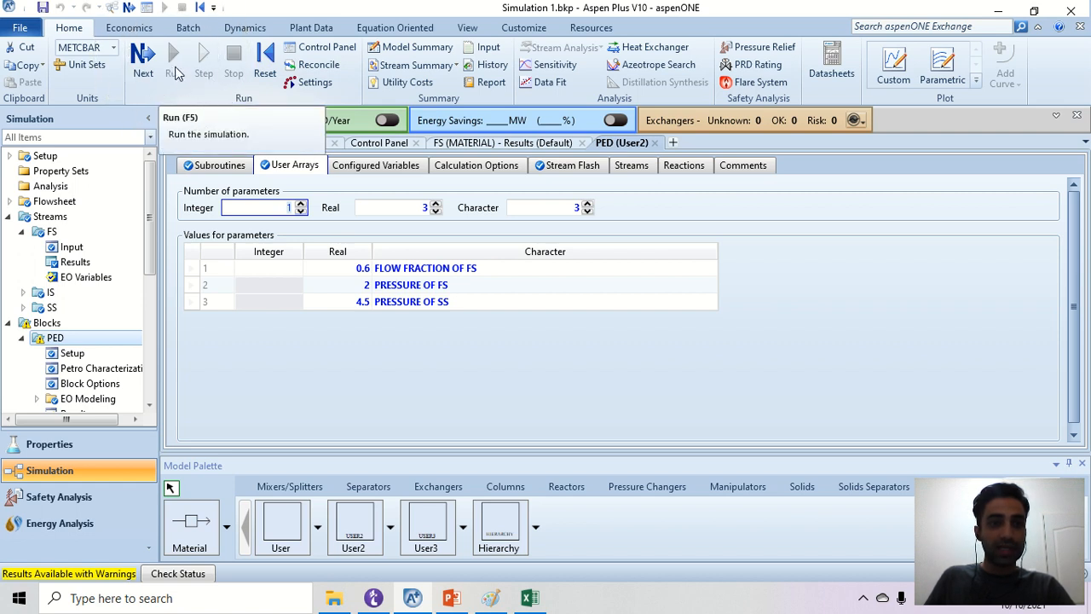
{"action": "left_click", "coordinate": [265, 61]}
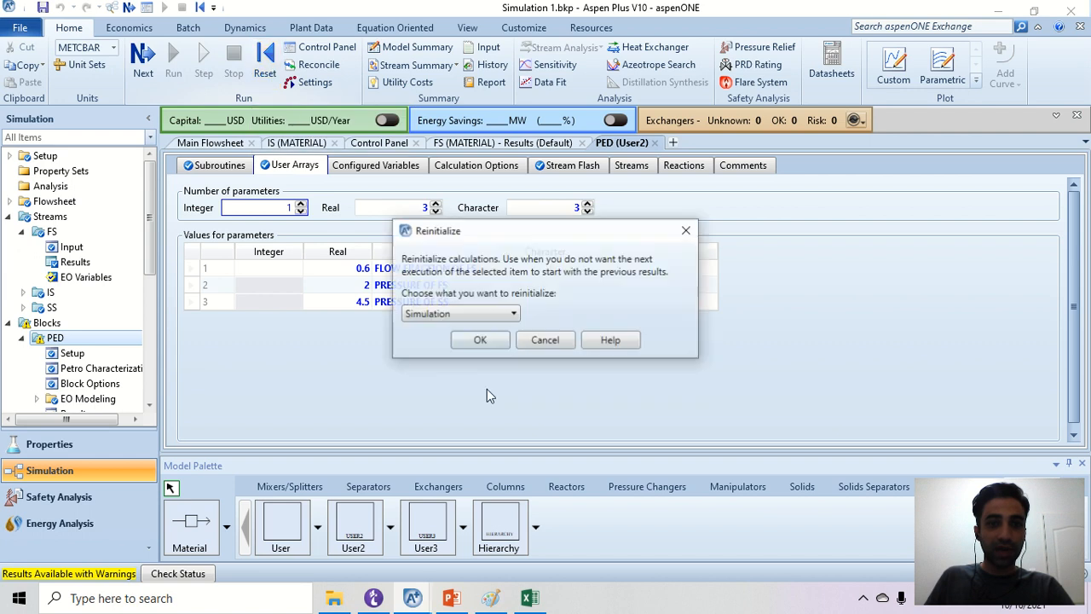
{"action": "left_click", "coordinate": [480, 340]}
{"action": "left_click", "coordinate": [631, 317]}
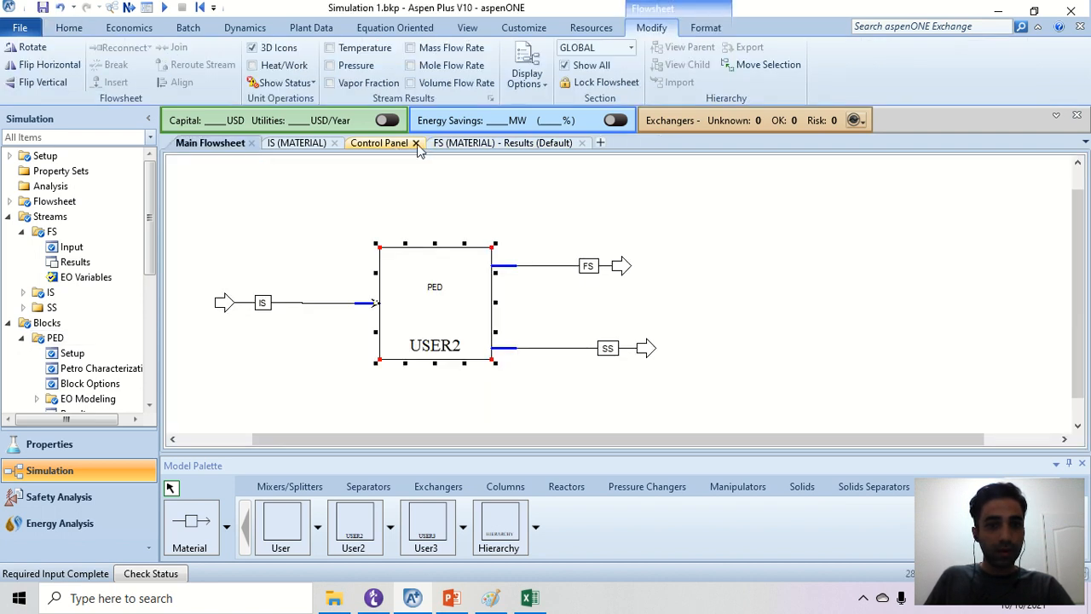
Close the old Control Panel page, run the simulation, and check the run messages for warnings and errors
{"action": "left_click", "coordinate": [416, 144]}
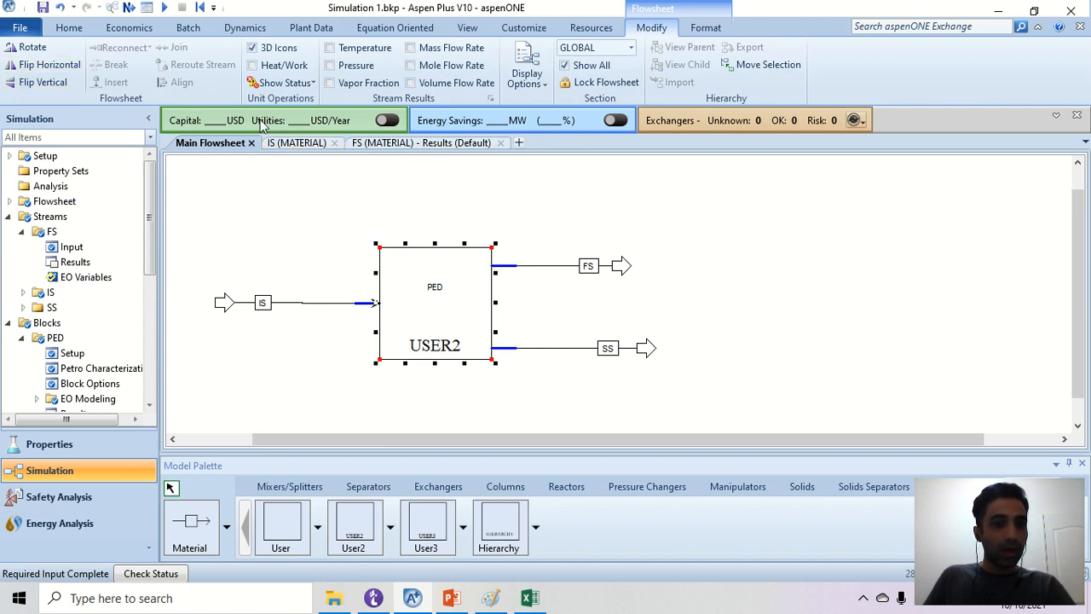
{"action": "left_click", "coordinate": [128, 8]}
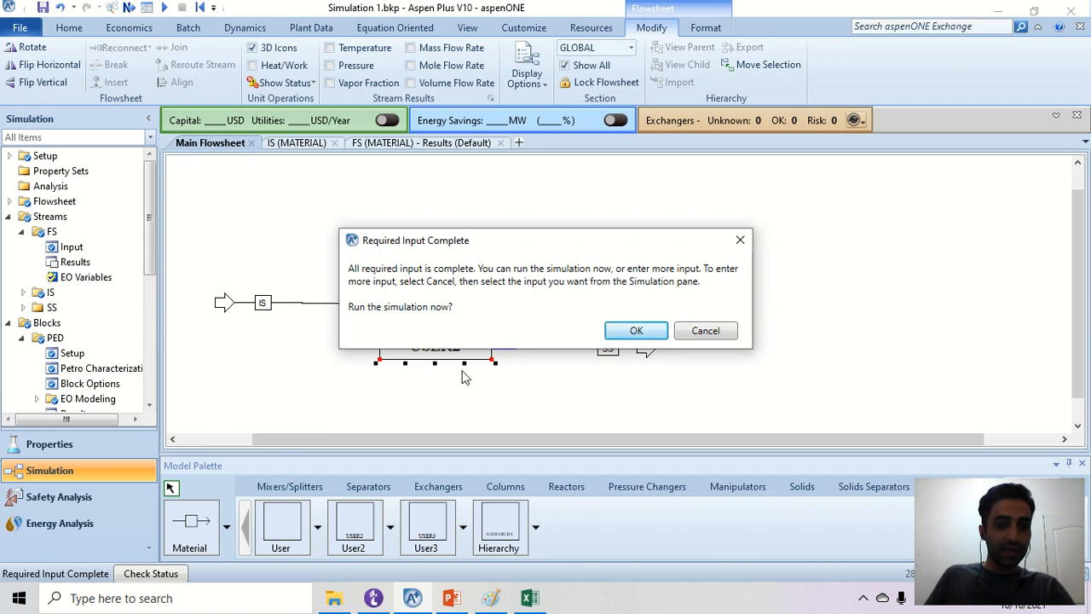
{"action": "left_click", "coordinate": [635, 331]}
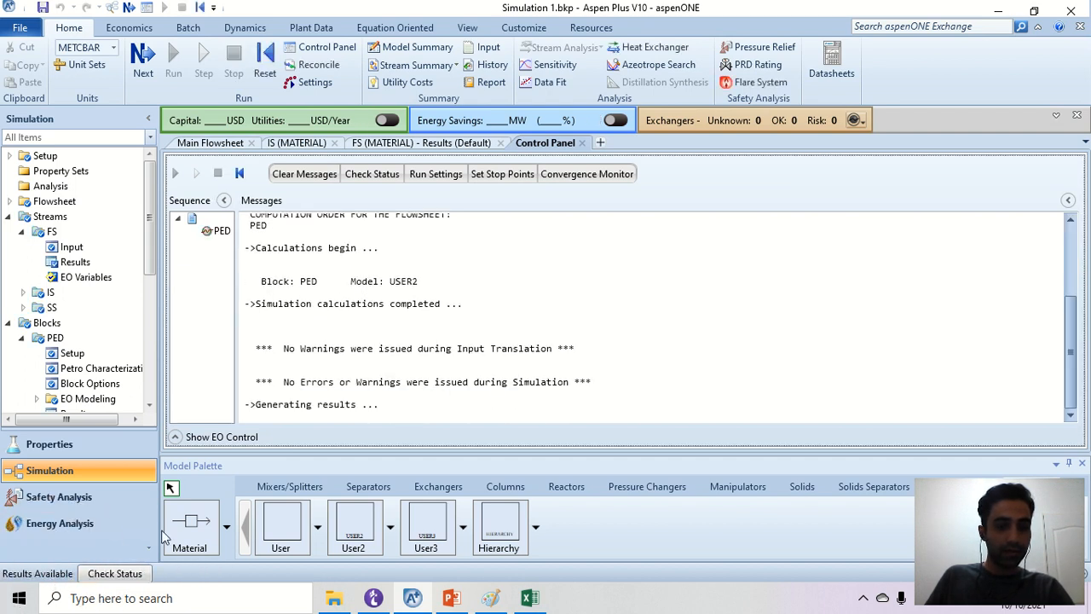
{"action": "left_click_drag", "start_coordinate": [289, 351], "coordinate": [530, 339]}
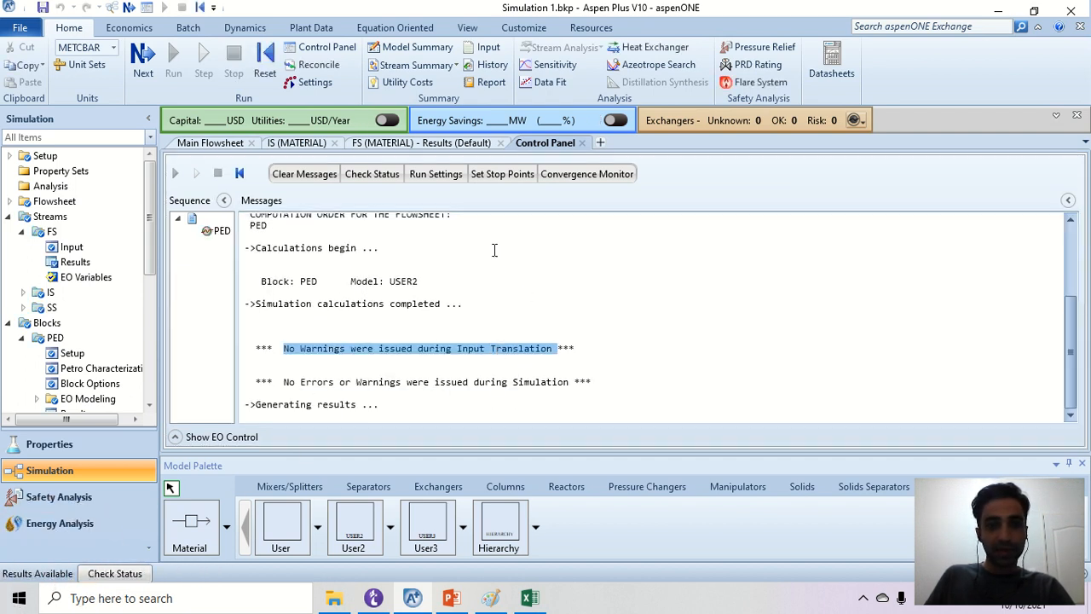
Examine the temperature and pressure of the FS and IS streams in the FS material results
{"action": "left_click", "coordinate": [409, 143]}
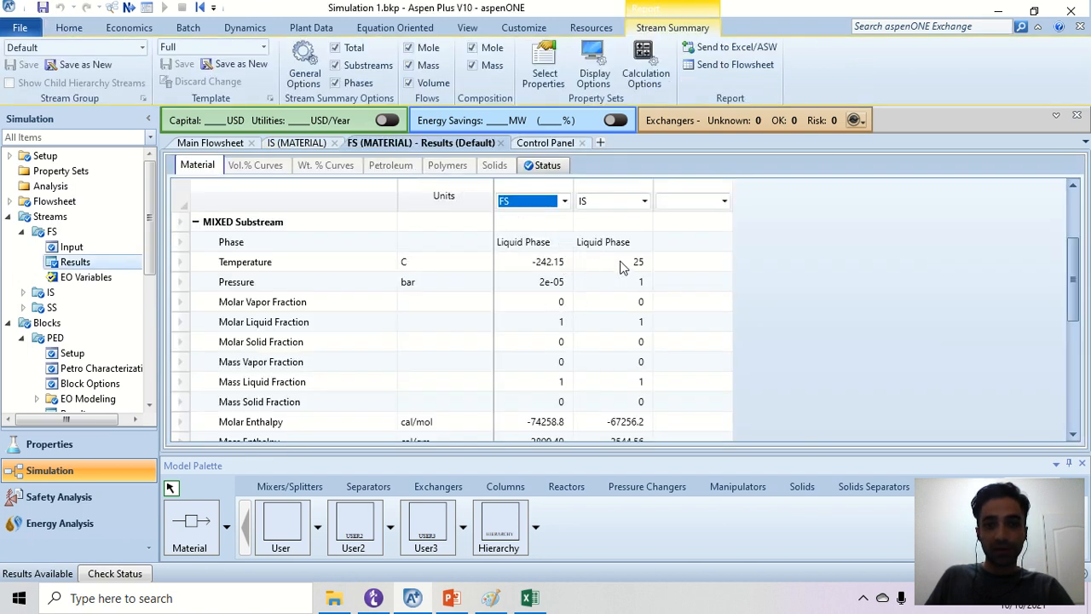
{"action": "scroll", "coordinate": [622, 267], "scroll_direction": "up", "scroll_amount": 3}
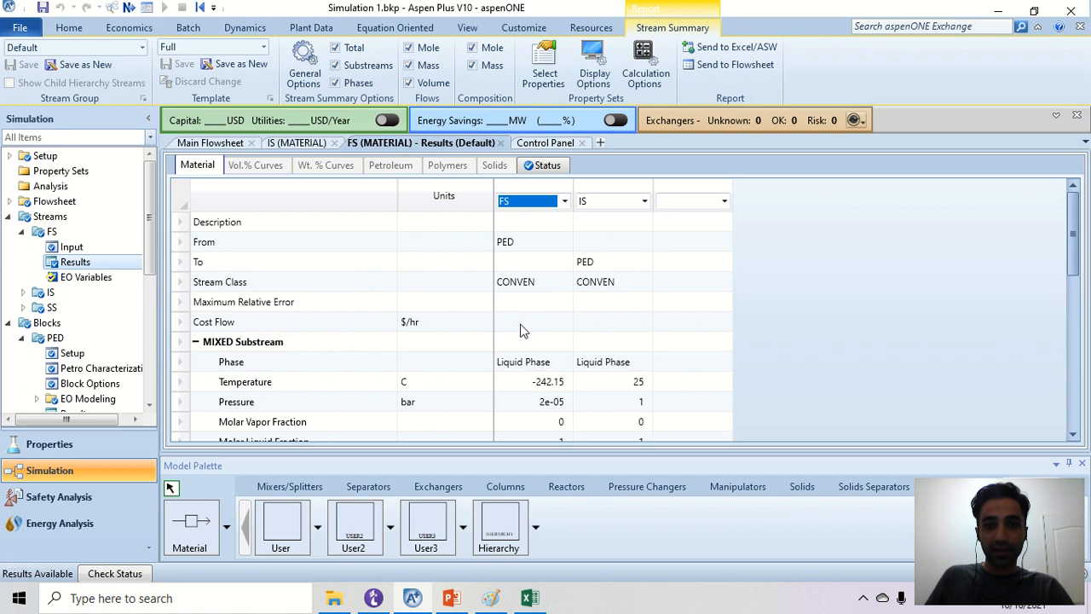
{"action": "left_click_drag", "start_coordinate": [524, 361], "coordinate": [610, 398]}
{"action": "scroll", "coordinate": [612, 376], "scroll_direction": "down", "scroll_amount": 4}
{"action": "scroll", "coordinate": [614, 351], "scroll_direction": "up", "scroll_amount": 3}
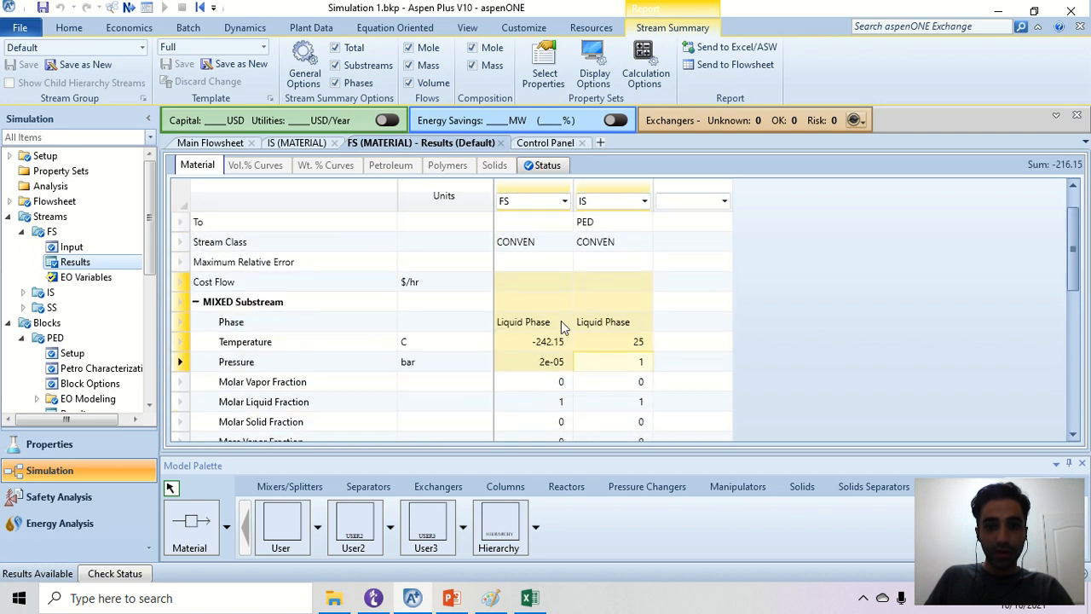
{"action": "left_click", "coordinate": [548, 344]}
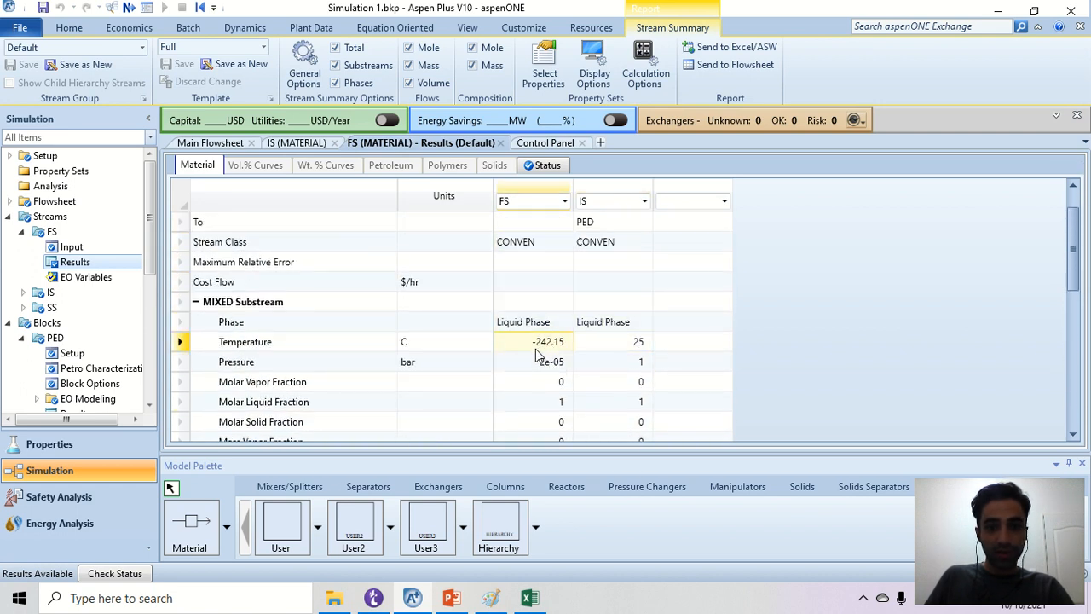
Set the stream results table's temperature unit to K and its pressure unit to kPa
{"action": "left_click", "coordinate": [484, 343]}
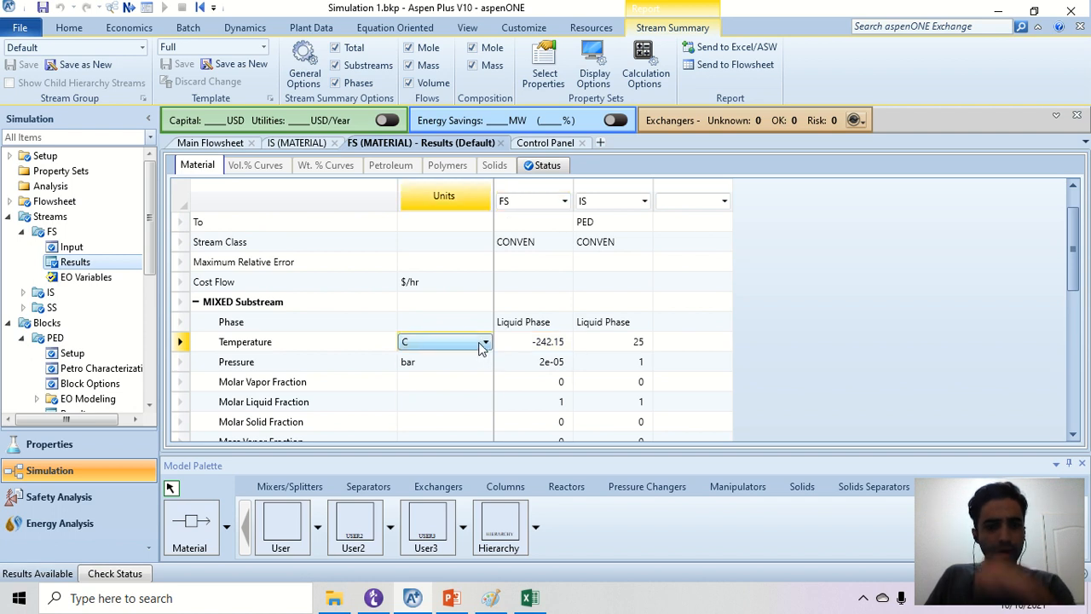
{"action": "left_click", "coordinate": [485, 342]}
{"action": "left_click", "coordinate": [457, 390]}
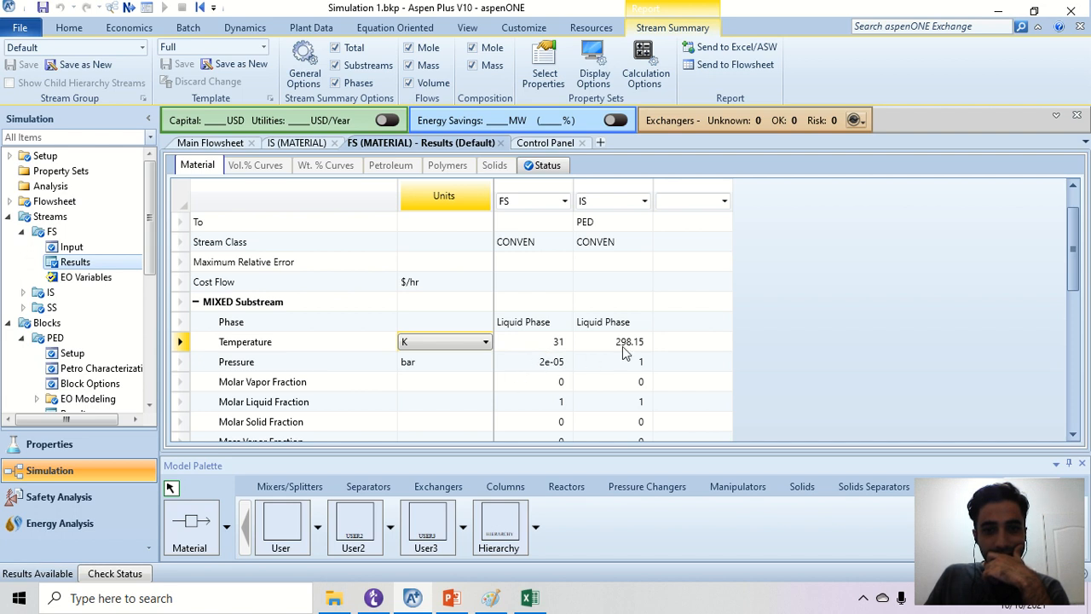
{"action": "left_click", "coordinate": [482, 363]}
{"action": "left_click", "coordinate": [486, 363]}
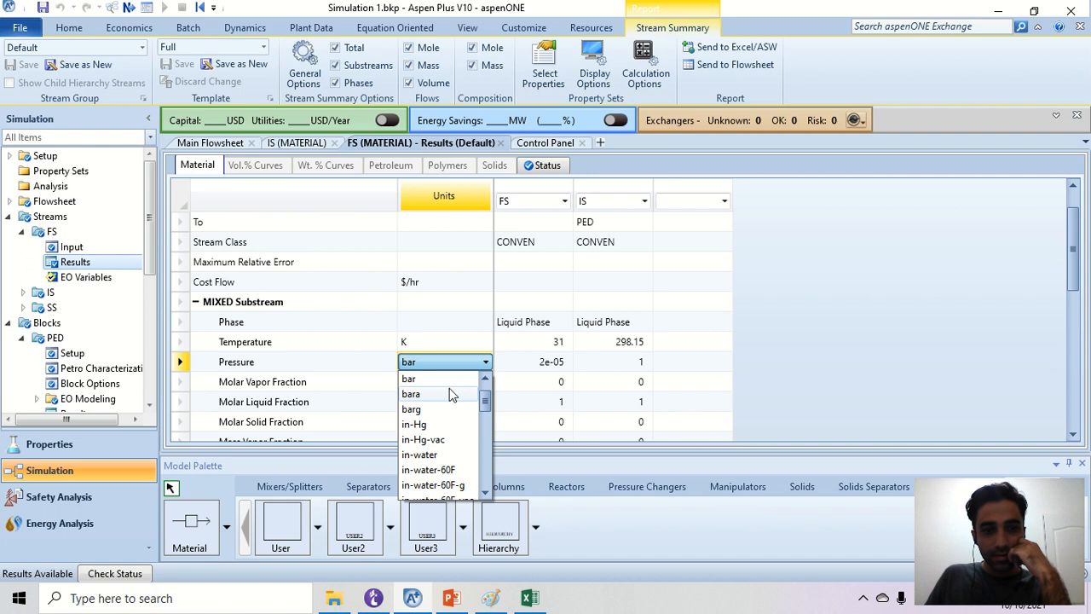
{"action": "left_click", "coordinate": [482, 362]}
{"action": "left_click", "coordinate": [482, 362]}
{"action": "scroll", "coordinate": [448, 431], "scroll_direction": "down", "scroll_amount": 6}
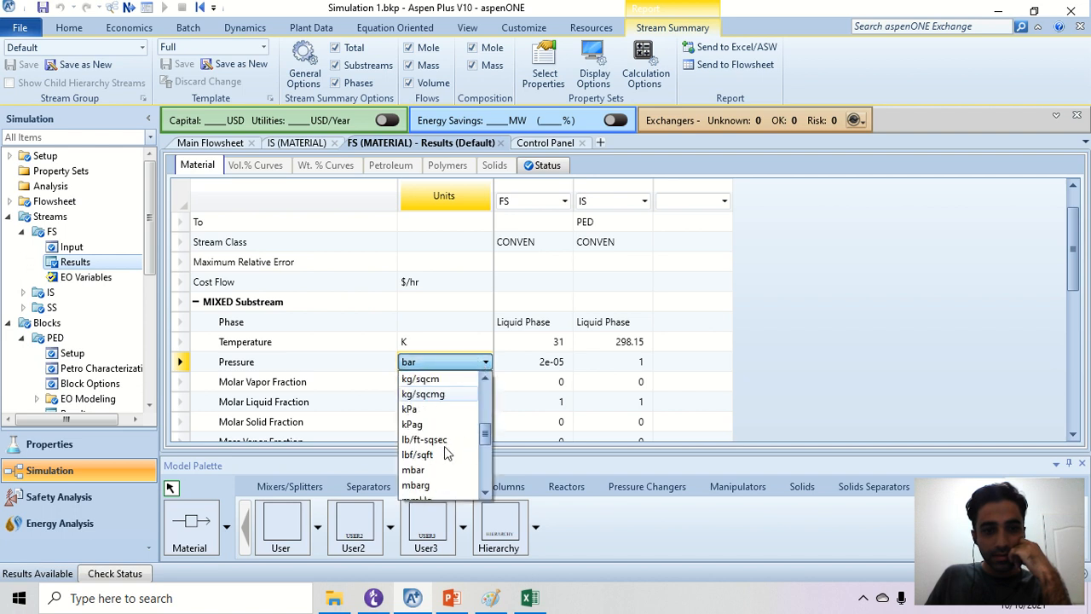
{"action": "scroll", "coordinate": [447, 430], "scroll_direction": "up", "scroll_amount": 2}
{"action": "left_click", "coordinate": [410, 409]}
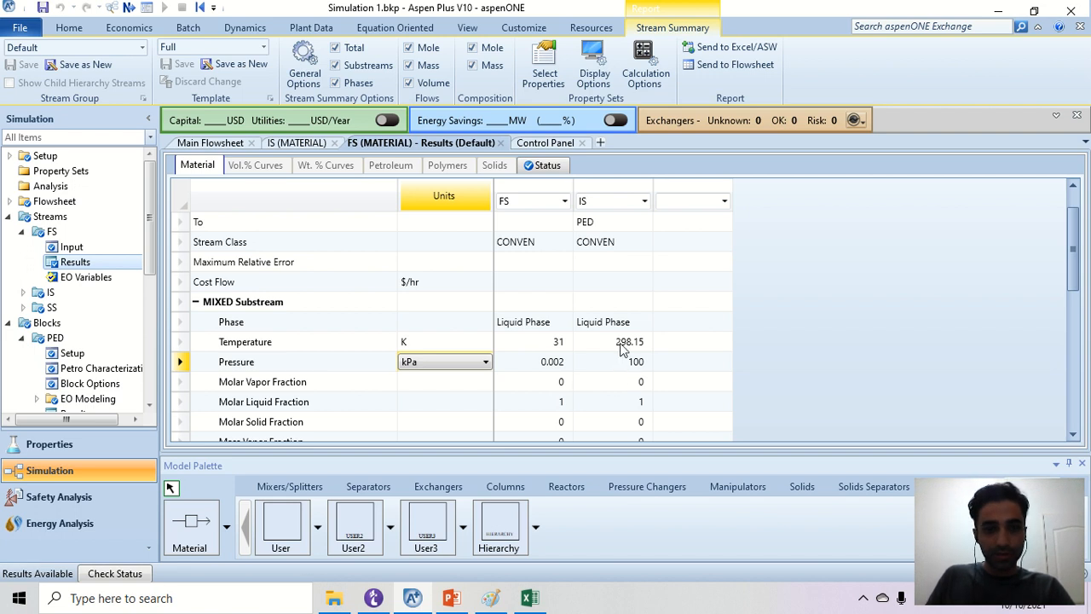
Replace the IS stream with SS in the second column of the results table
{"action": "left_click", "coordinate": [627, 201]}
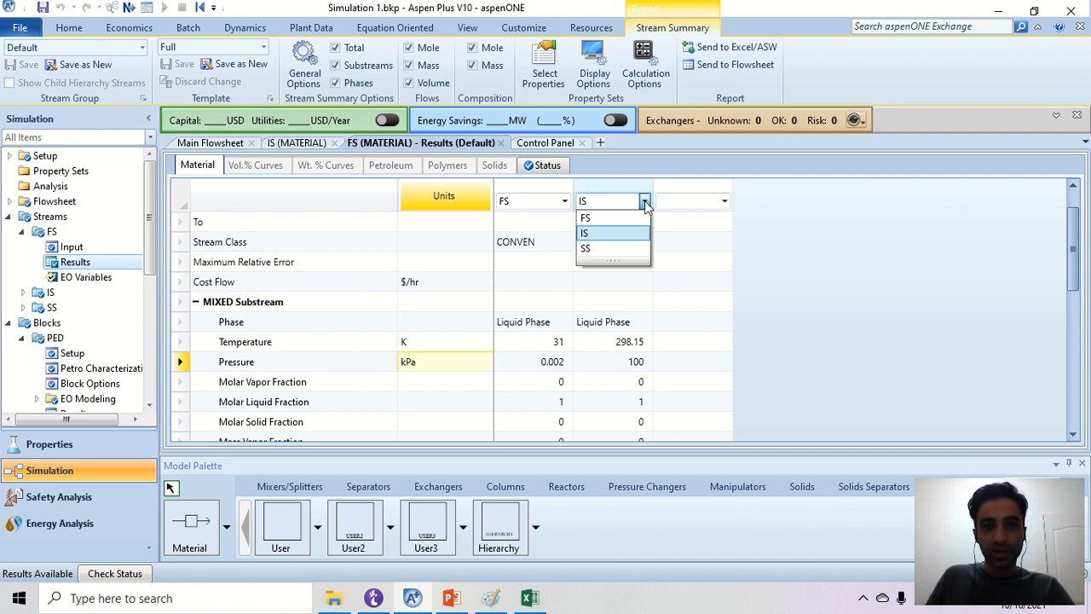
{"action": "left_click", "coordinate": [613, 248]}
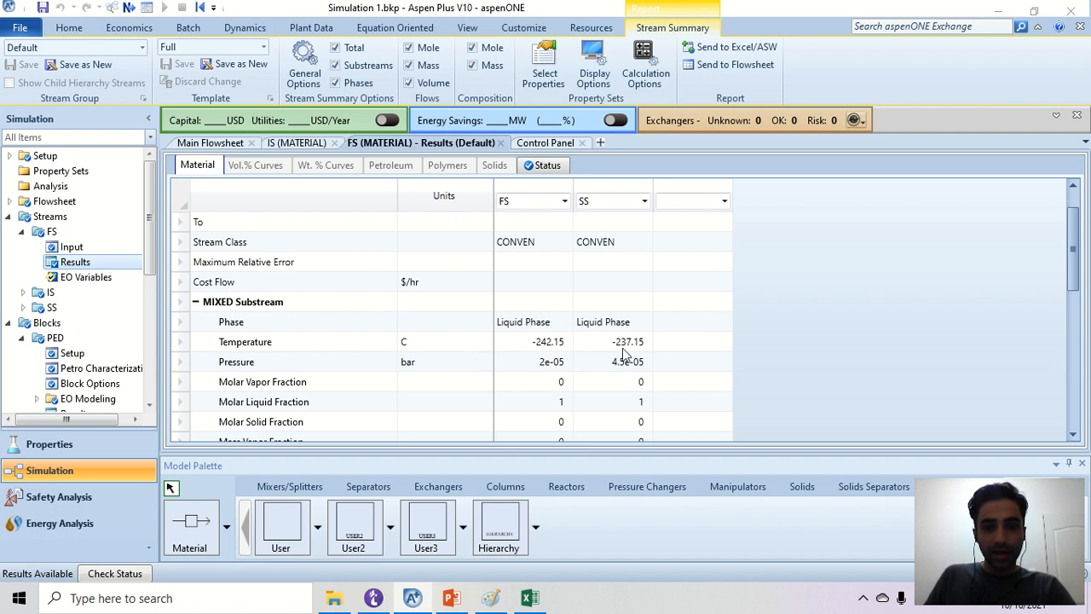
Switch to the Excel workbook and check the IS stream's temperature and pressure values on the Aspen_Input sheet
{"action": "key", "text": "alt+Tab"}
{"action": "left_click", "coordinate": [426, 451]}
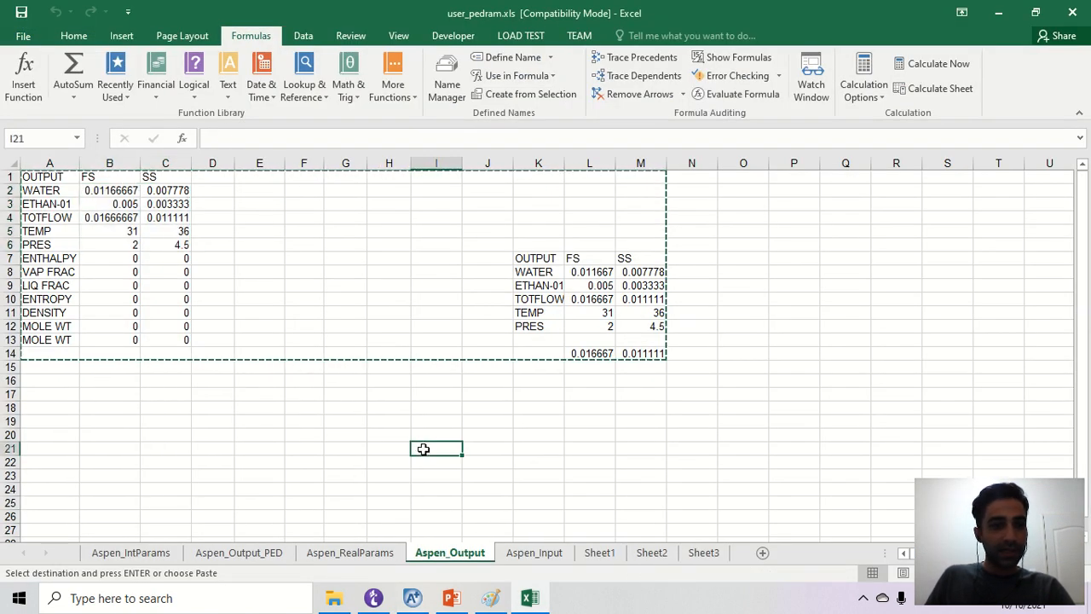
{"action": "left_click", "coordinate": [533, 552]}
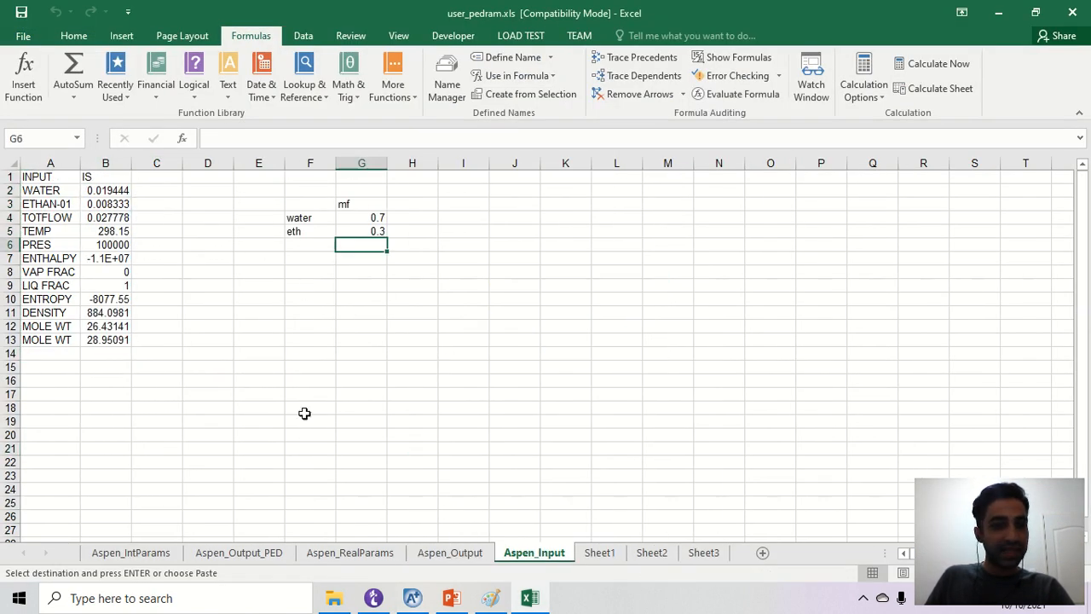
{"action": "left_click_drag", "start_coordinate": [163, 231], "coordinate": [109, 239]}
{"action": "left_click", "coordinate": [114, 232]}
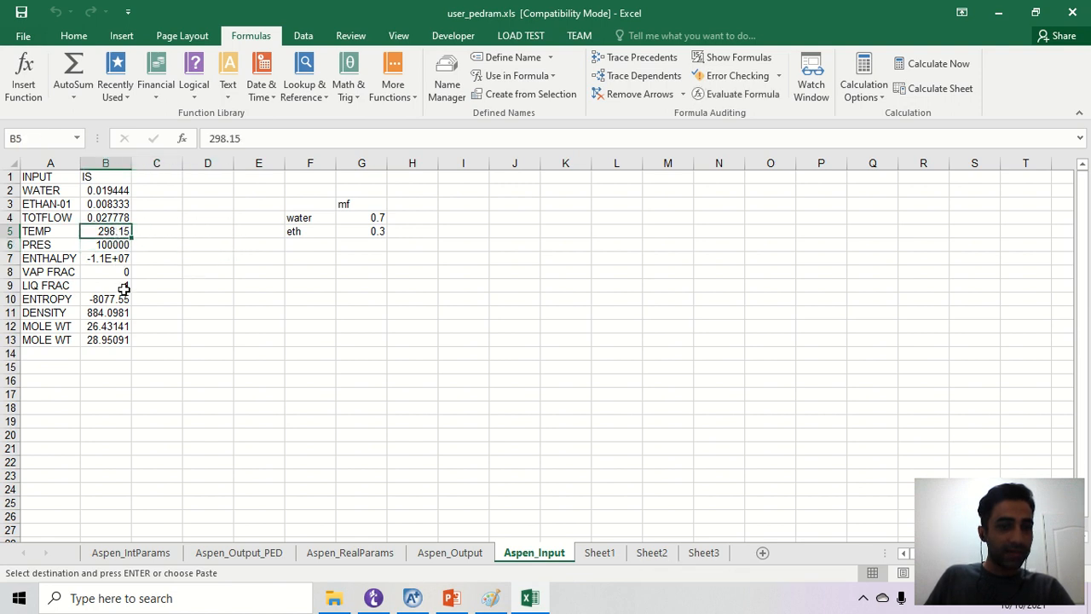
{"action": "left_click", "coordinate": [115, 246]}
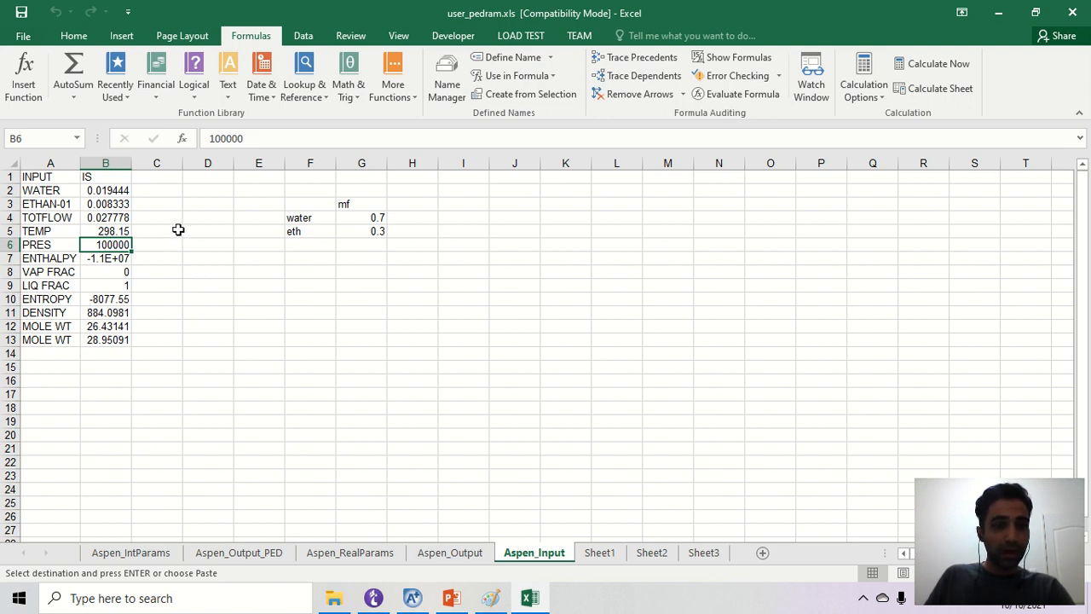
Add a "unit" heading in D1 of Aspen_Input, with K for TEMP in D5 and Pa for PRES in D6
{"action": "left_click", "coordinate": [201, 178]}
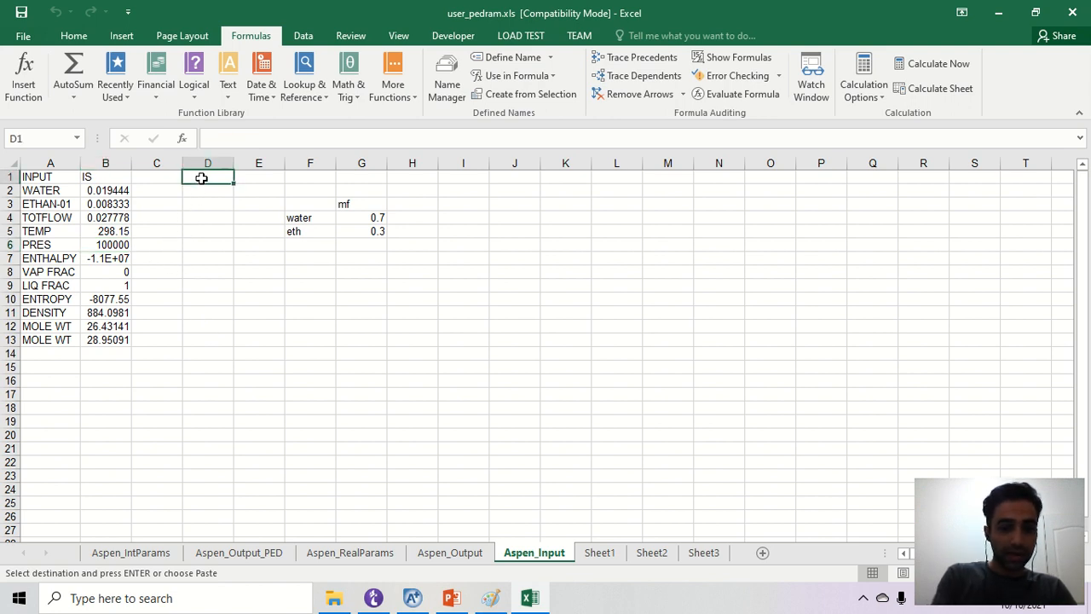
{"action": "type", "text": "unit"}
{"action": "key", "text": "Return"}
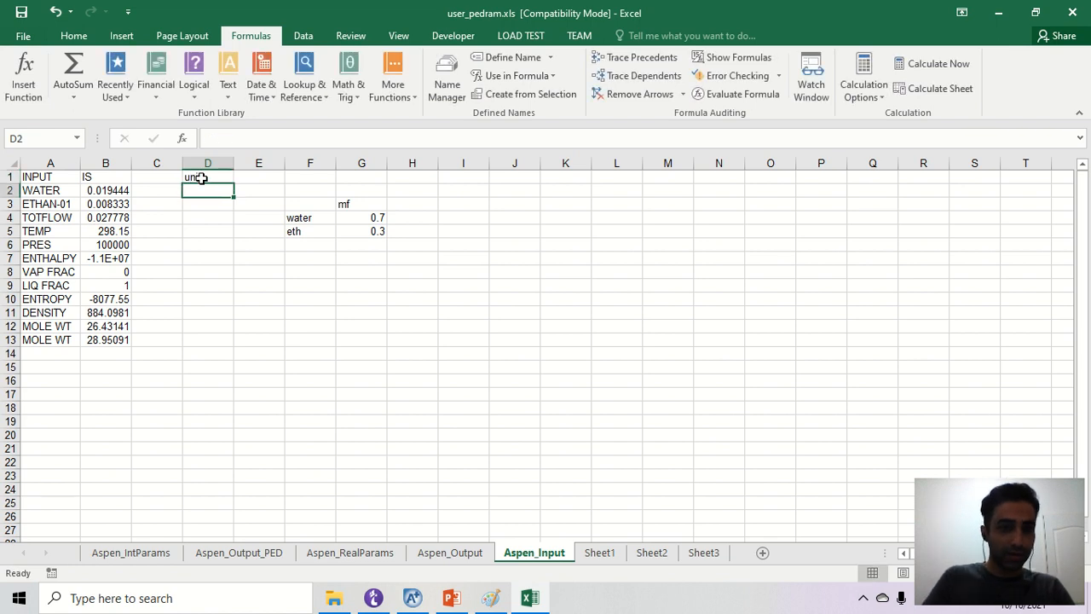
{"action": "left_click", "coordinate": [201, 231]}
{"action": "type", "text": "K"}
{"action": "key", "text": "Return"}
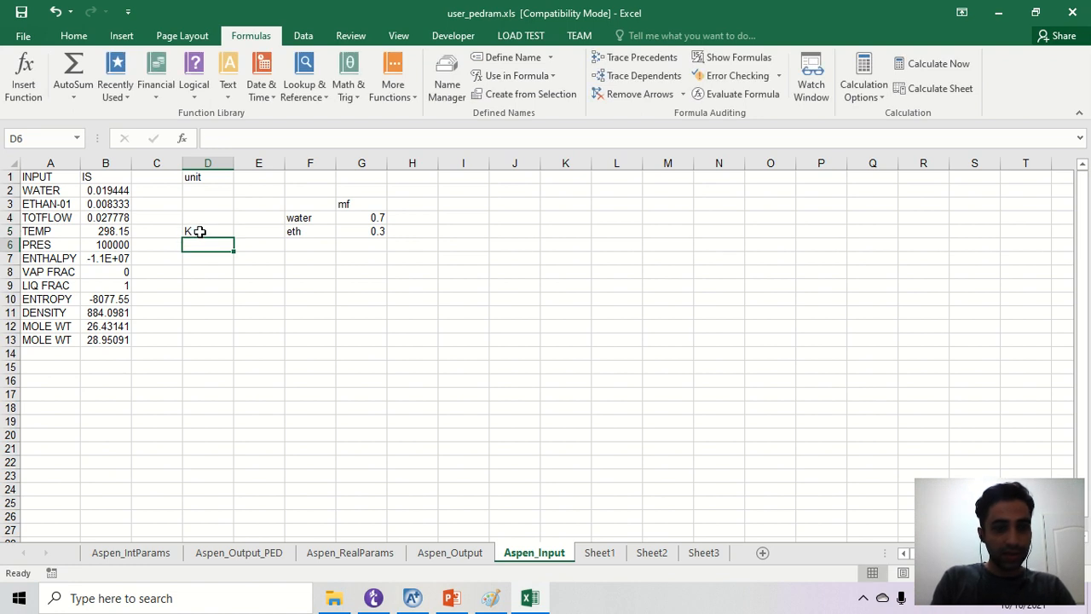
{"action": "type", "text": "Pa"}
{"action": "key", "text": "Return"}
Fill the unit column cells D1:D12 with yellow
{"action": "left_click", "coordinate": [222, 181]}
{"action": "left_click_drag", "start_coordinate": [222, 182], "coordinate": [205, 329]}
{"action": "left_click", "coordinate": [74, 36]}
{"action": "left_click", "coordinate": [243, 88]}
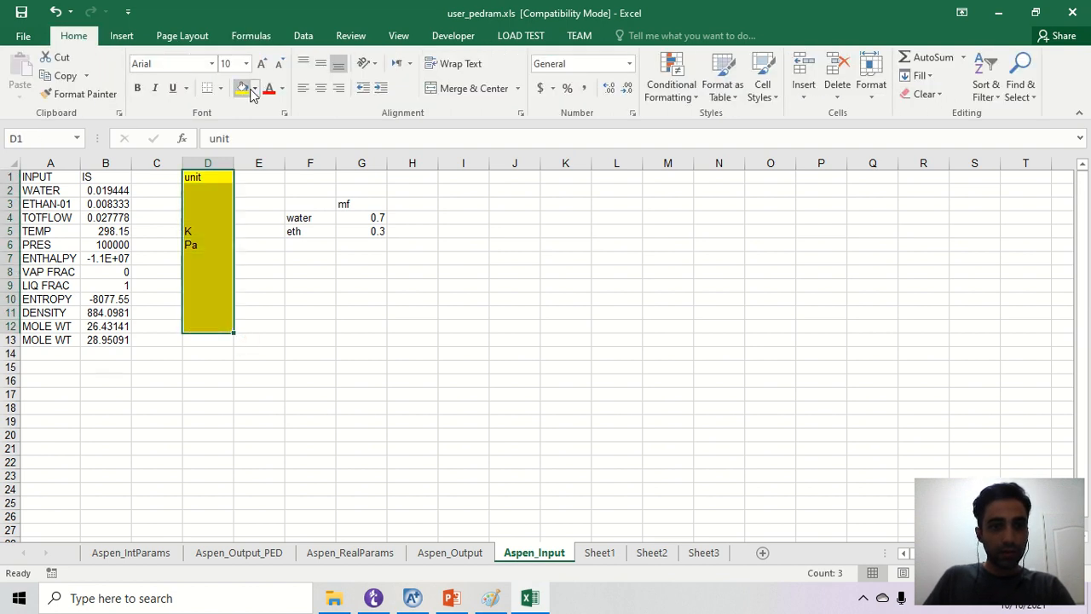
{"action": "left_click", "coordinate": [398, 424]}
On the Aspen_Output sheet, convert the FS temperature in L11 to kelvin by adding 273.15 to its formula
{"action": "left_click", "coordinate": [450, 553]}
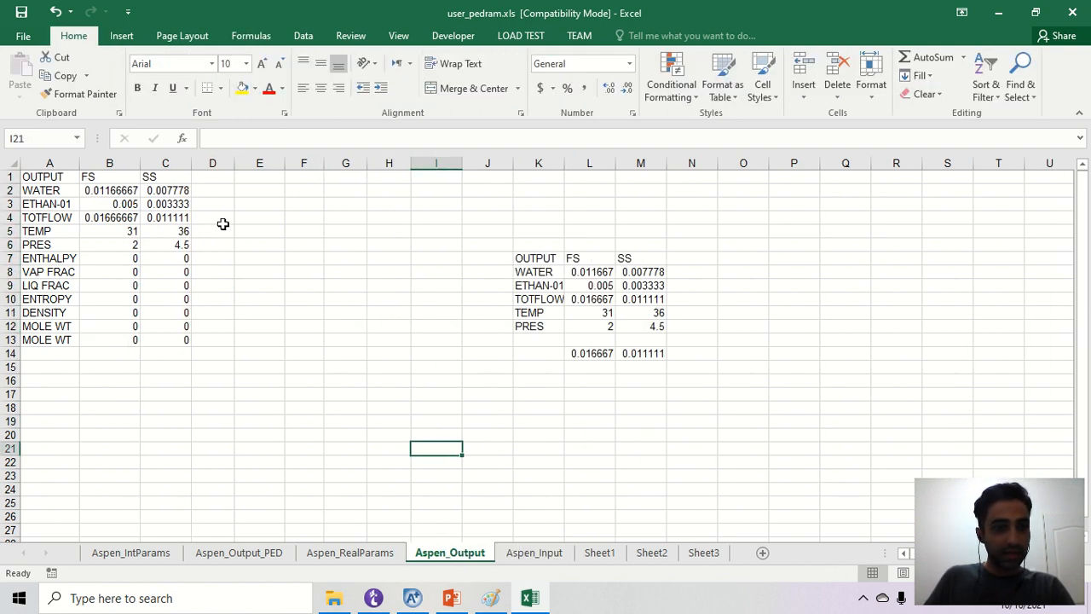
{"action": "left_click_drag", "start_coordinate": [276, 190], "coordinate": [273, 339]}
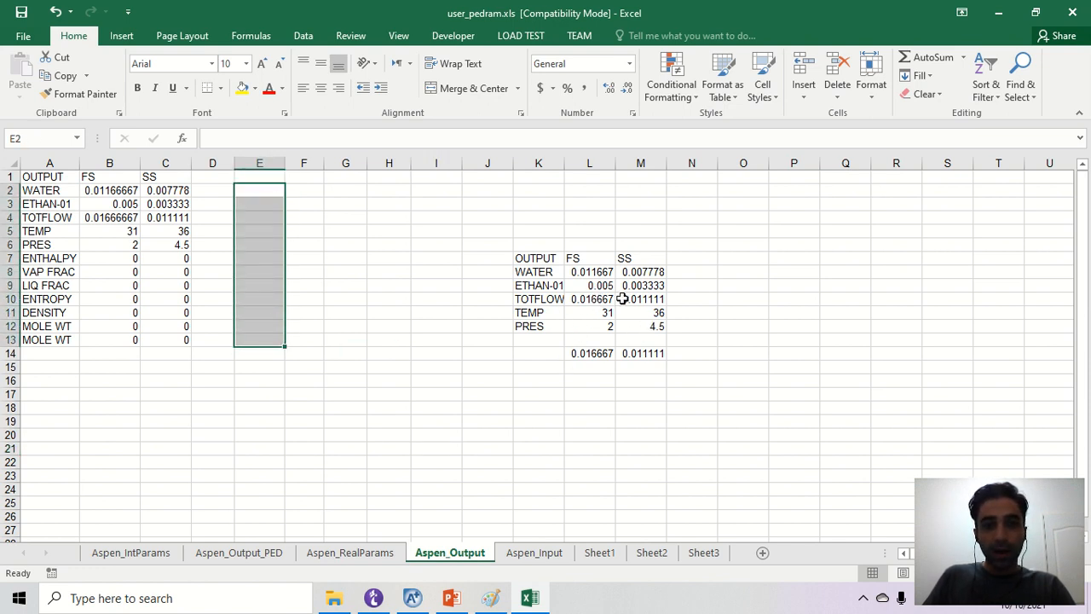
{"action": "left_click_drag", "start_coordinate": [119, 231], "coordinate": [175, 245]}
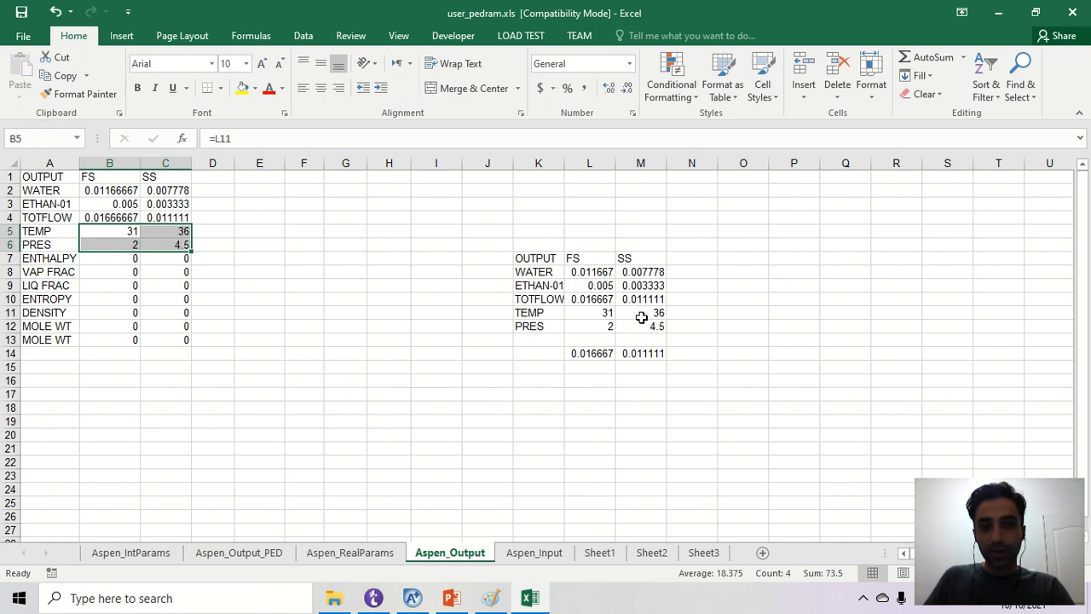
{"action": "left_click", "coordinate": [605, 312]}
{"action": "left_click", "coordinate": [352, 138]}
{"action": "type", "text": "+"}
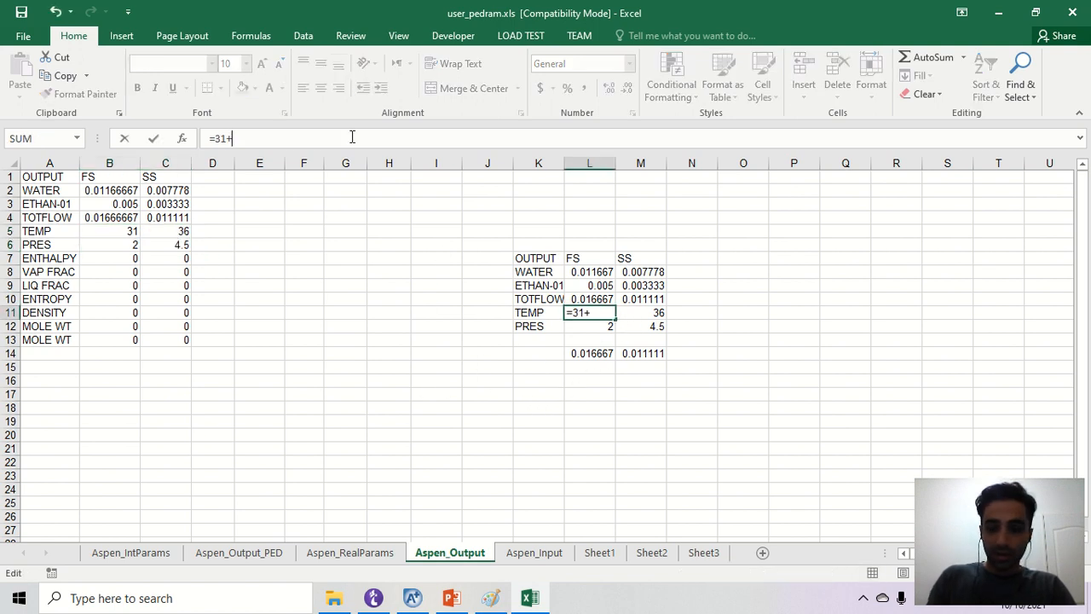
{"action": "type", "text": "27315"}
{"action": "key", "text": "BackSpace"}
{"action": "key", "text": "BackSpace"}
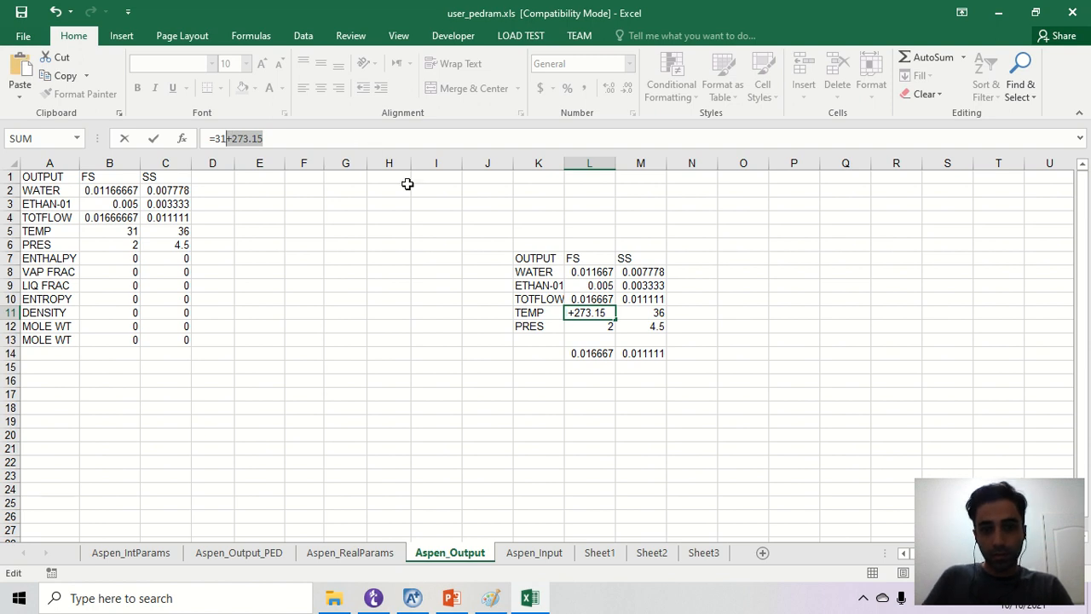
{"action": "key", "text": "Return"}
Convert the SS temperature in M11 to kelvin by adding 273.15 to its formula
{"action": "left_click", "coordinate": [641, 314]}
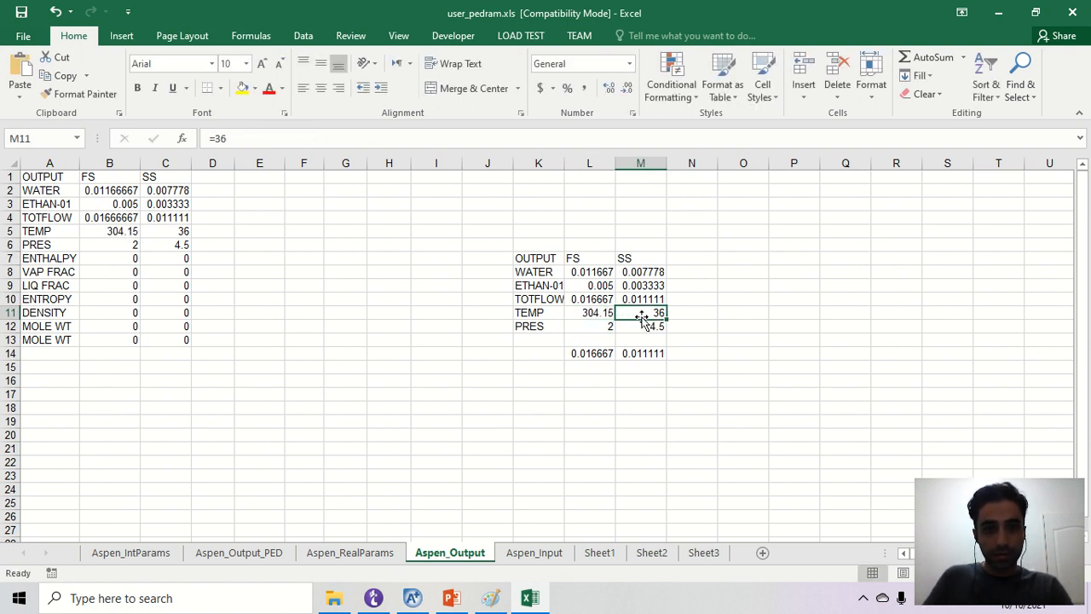
{"action": "left_click", "coordinate": [384, 139]}
{"action": "type", "text": "+273.15"}
{"action": "key", "text": "Return"}
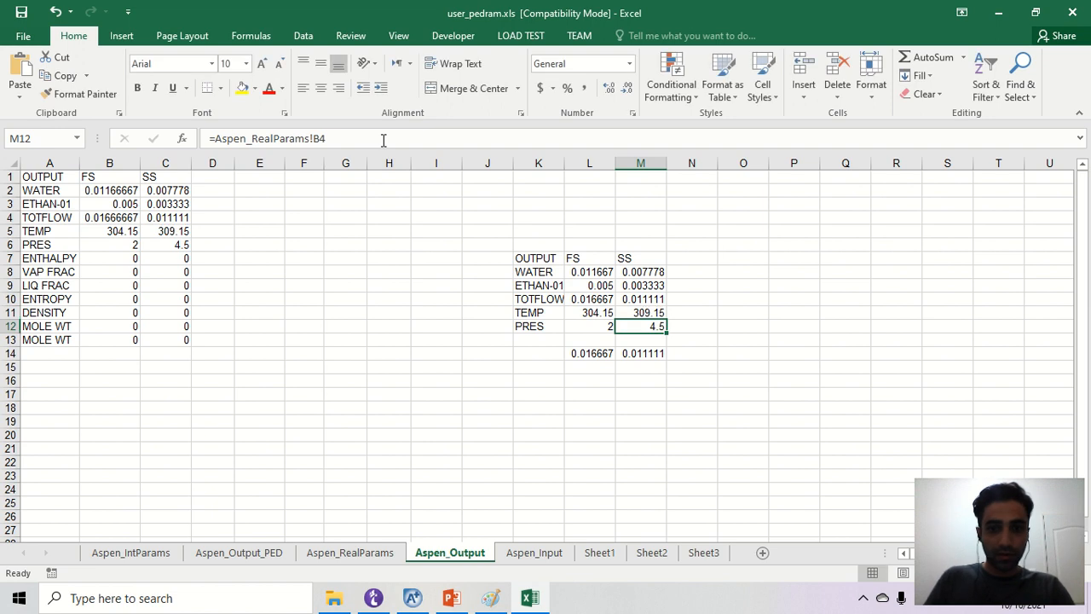
Convert the SS and FS pressures in M12 and L12 to pascals by multiplying their Aspen_RealParams references by 100000
{"action": "left_click", "coordinate": [383, 139]}
{"action": "type", "text": "*100000"}
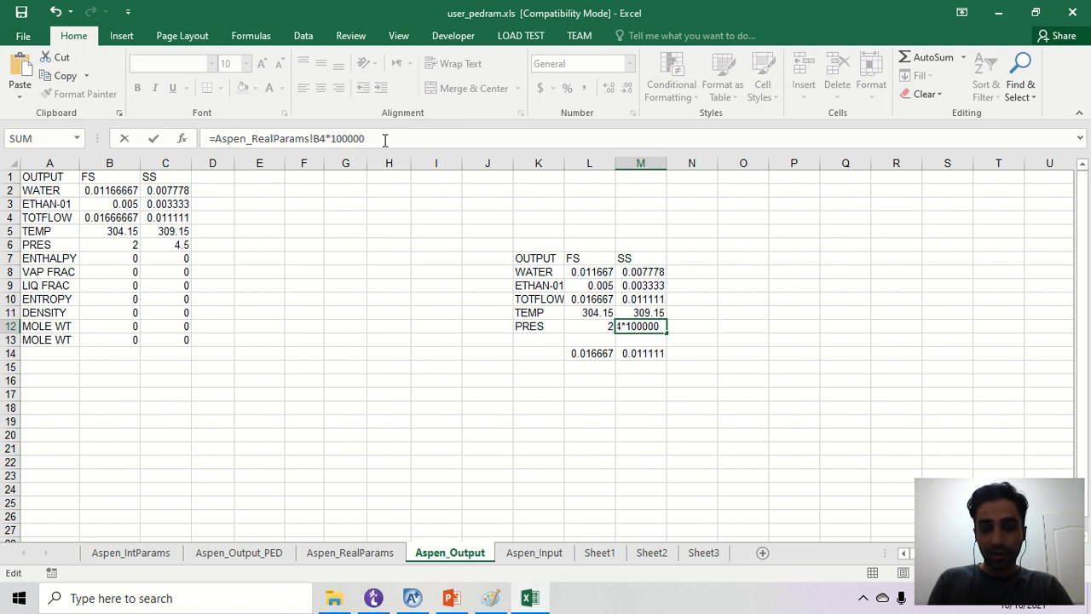
{"action": "key", "text": "Return"}
{"action": "key", "text": "Left"}
{"action": "key", "text": "Up"}
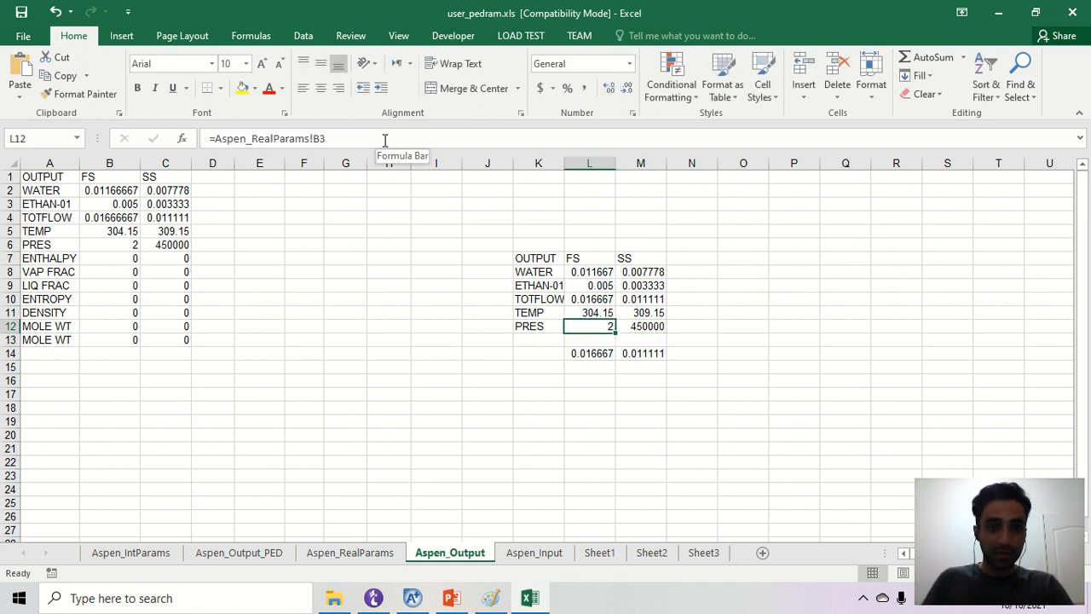
{"action": "left_click", "coordinate": [384, 139]}
{"action": "type", "text": "*100000"}
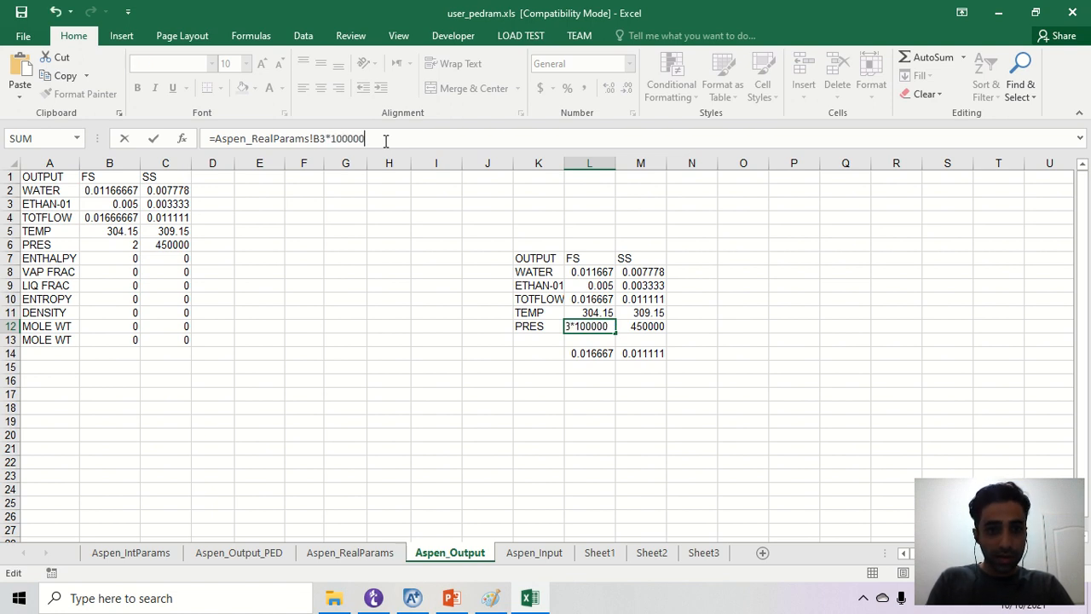
{"action": "key", "text": "Return"}
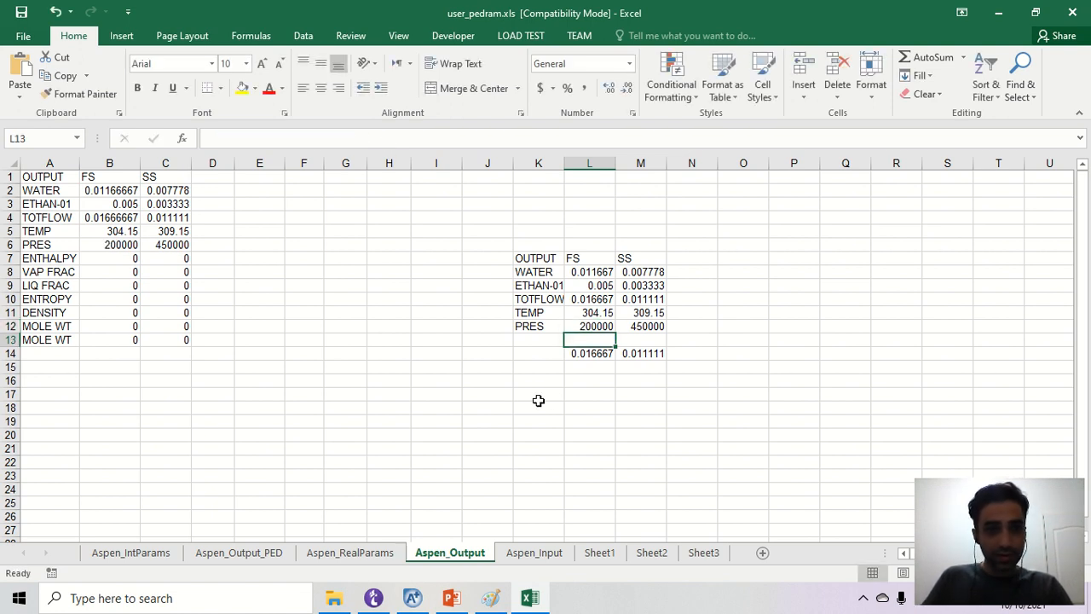
Switch to Aspen Plus, reinitialize the whole simulation, and run it again
{"action": "key", "text": "alt+Tab"}
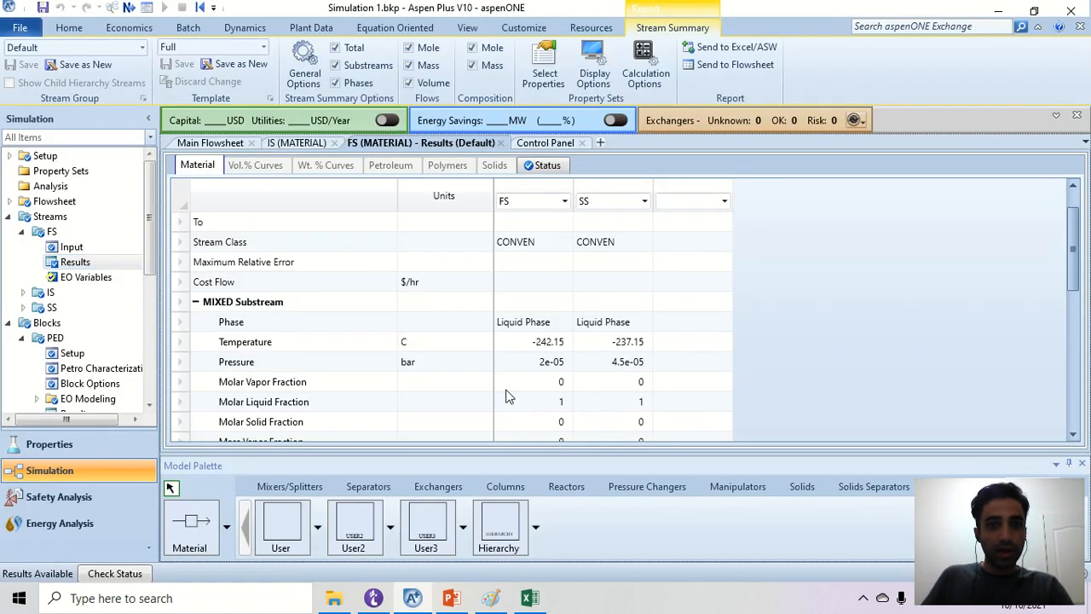
{"action": "left_click", "coordinate": [200, 9]}
{"action": "left_click", "coordinate": [487, 341]}
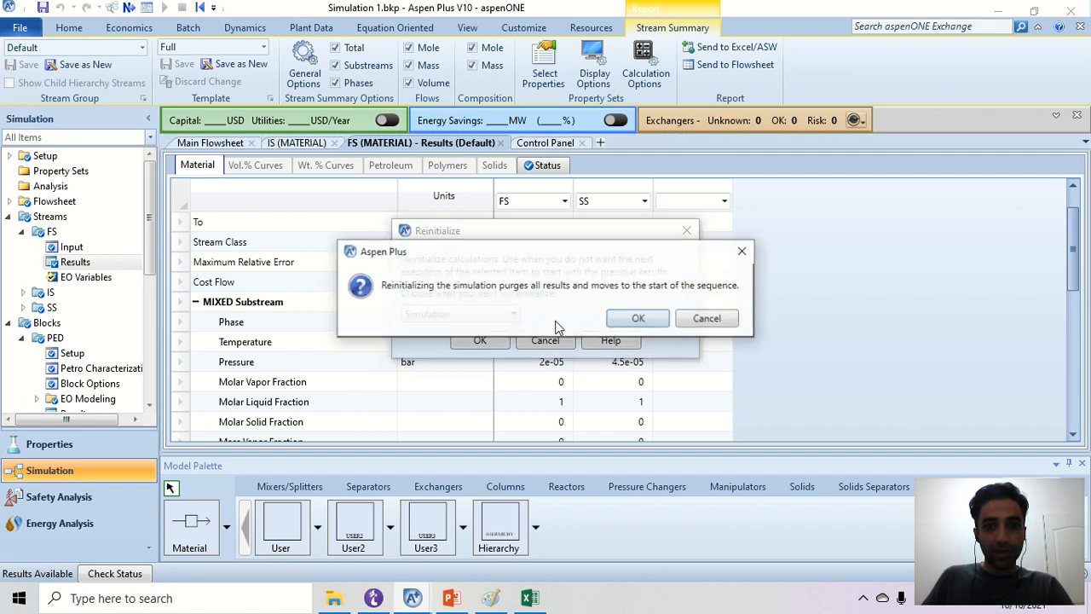
{"action": "left_click", "coordinate": [662, 318]}
{"action": "key", "text": "Return"}
{"action": "left_click", "coordinate": [129, 8]}
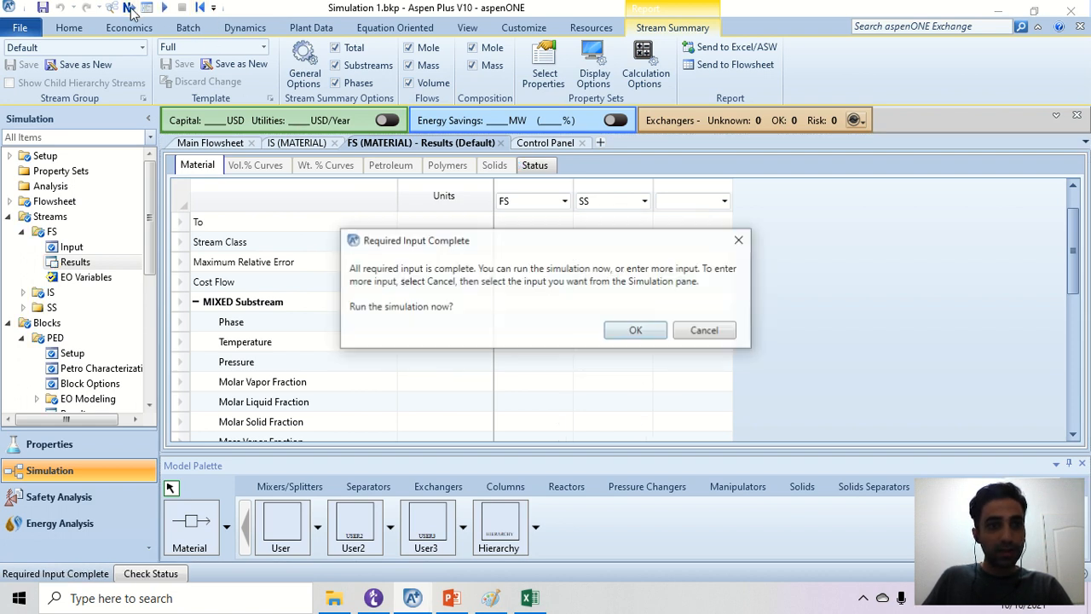
{"action": "left_click", "coordinate": [639, 331]}
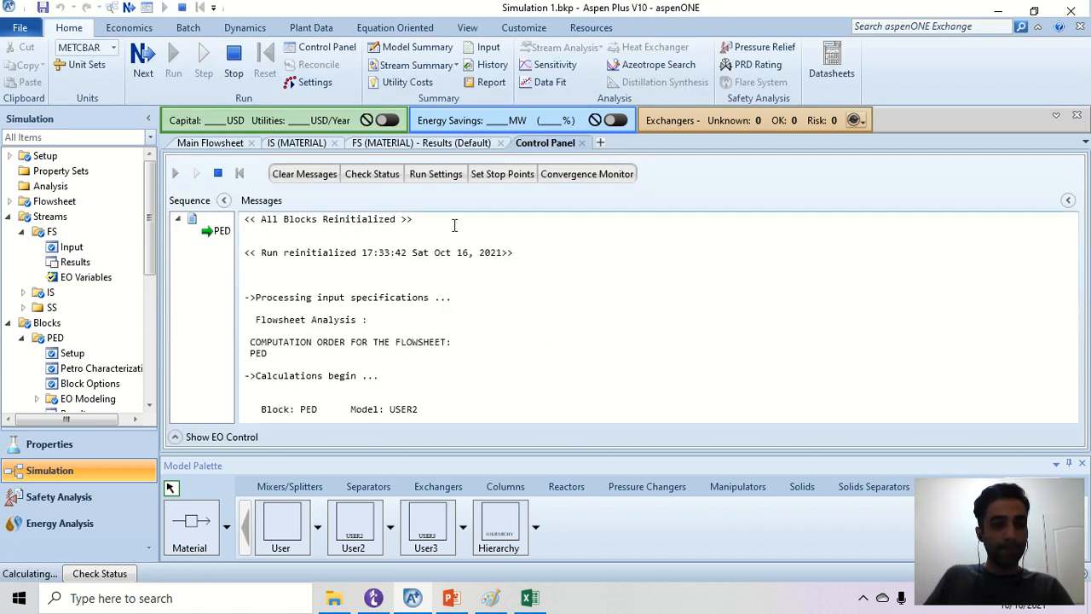
Examine the FS and SS temperature, pressure and mole flows in the FS material results
{"action": "left_click", "coordinate": [441, 145]}
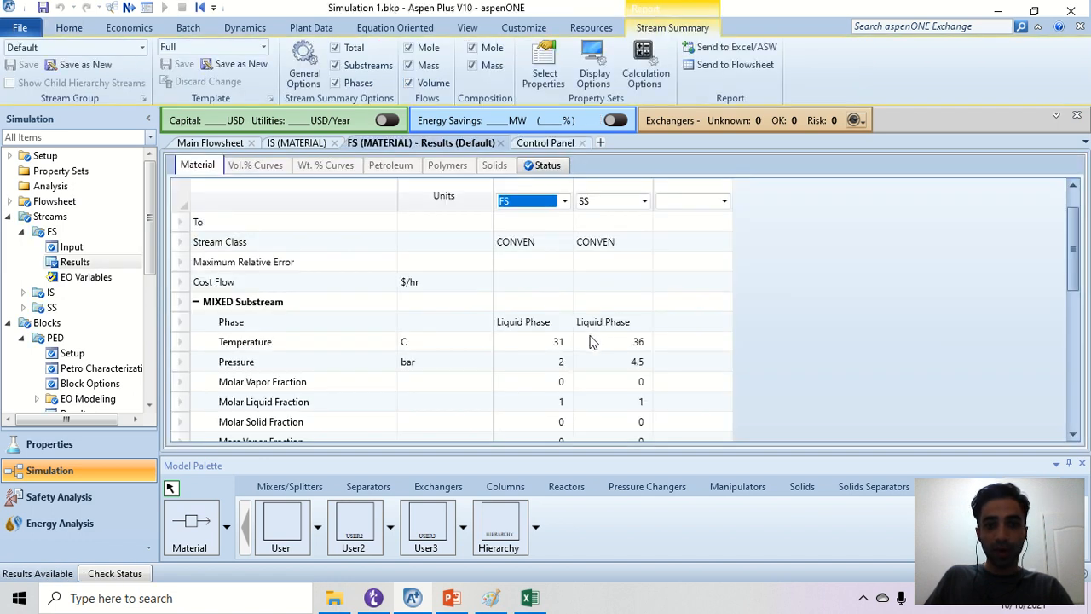
{"action": "scroll", "coordinate": [594, 341], "scroll_direction": "down", "scroll_amount": 1}
{"action": "left_click", "coordinate": [561, 323]}
{"action": "left_click", "coordinate": [640, 328]}
{"action": "left_click", "coordinate": [548, 346]}
{"action": "left_click", "coordinate": [586, 347]}
{"action": "scroll", "coordinate": [585, 362], "scroll_direction": "down", "scroll_amount": 6}
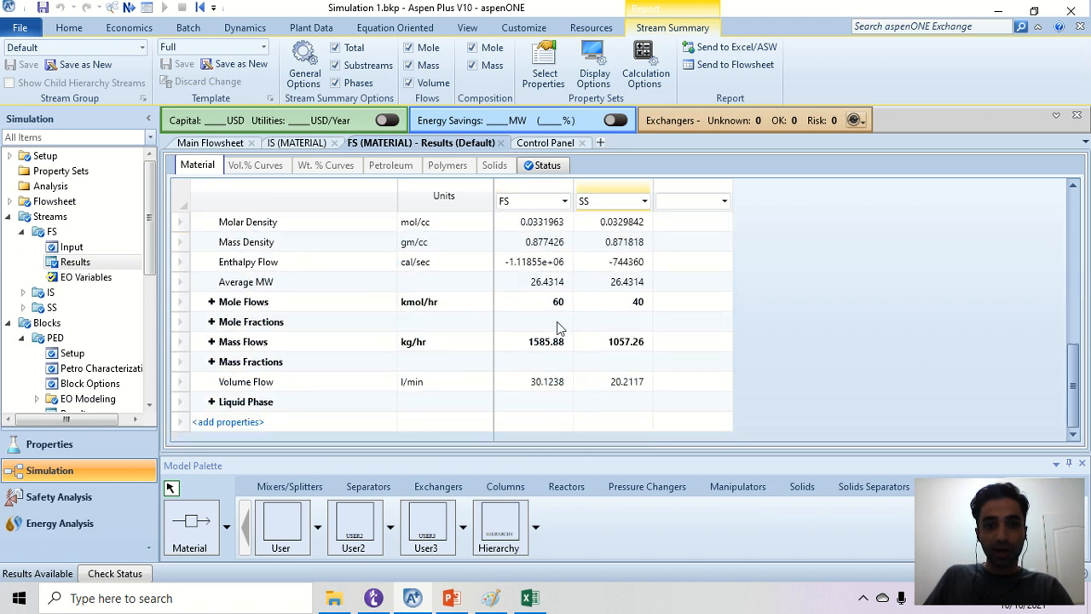
{"action": "left_click", "coordinate": [561, 307]}
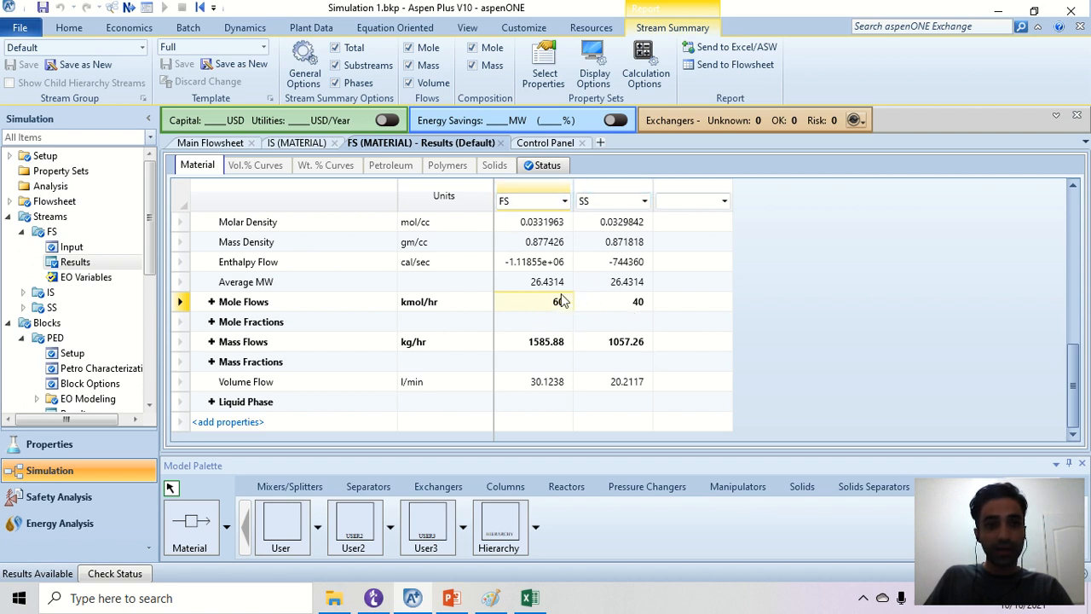
{"action": "left_click", "coordinate": [529, 598]}
{"action": "left_click", "coordinate": [601, 449]}
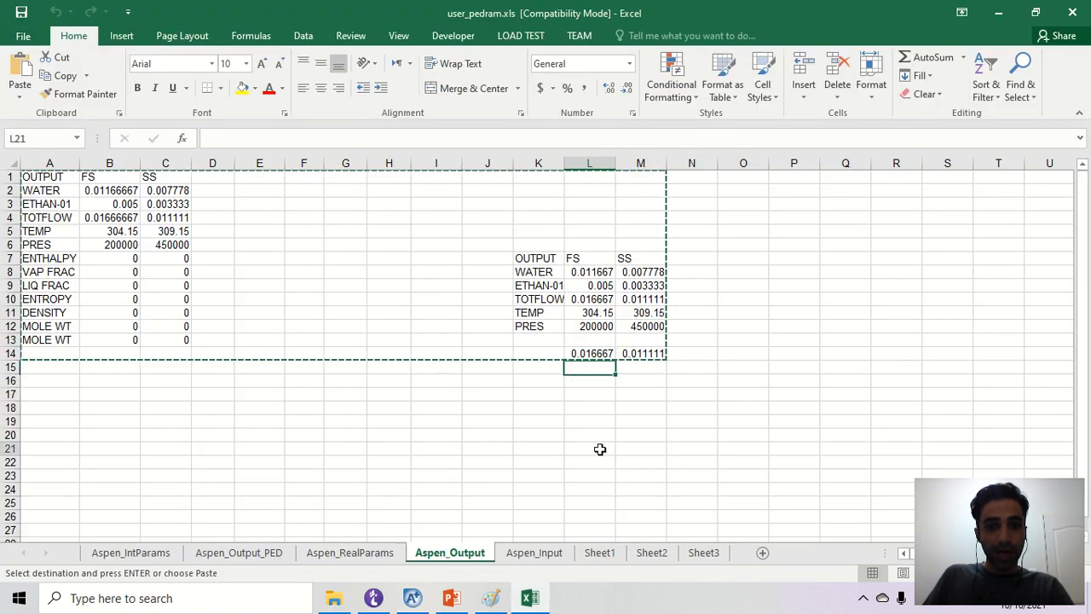
{"action": "key", "text": "alt+Tab"}
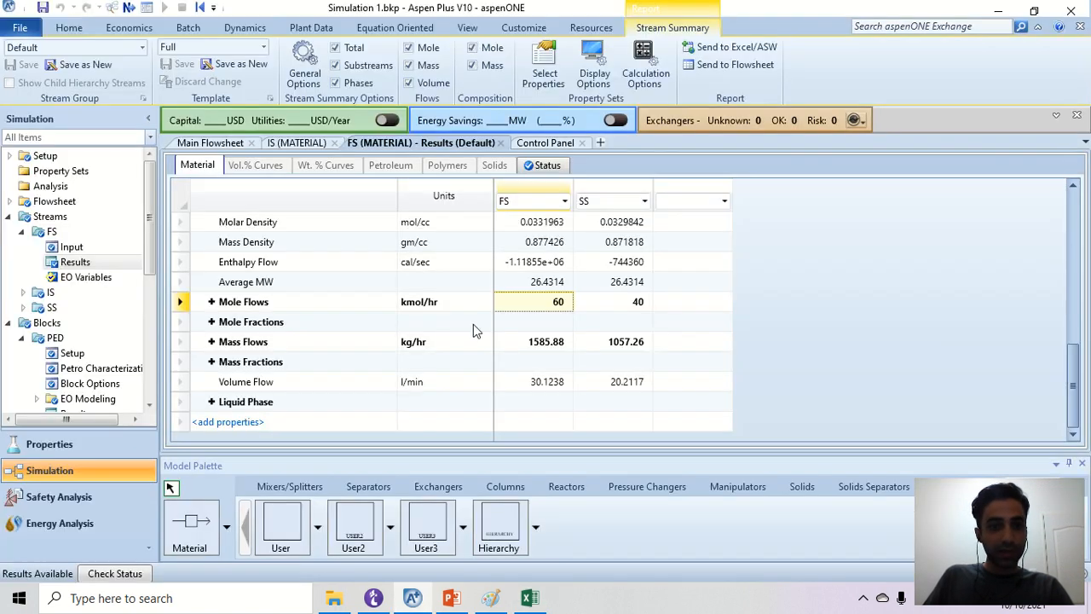
Set the IS stream's total flow rate to 200 kmol/hr
{"action": "left_click", "coordinate": [297, 142]}
{"action": "left_click", "coordinate": [357, 335]}
{"action": "type", "text": "200"}
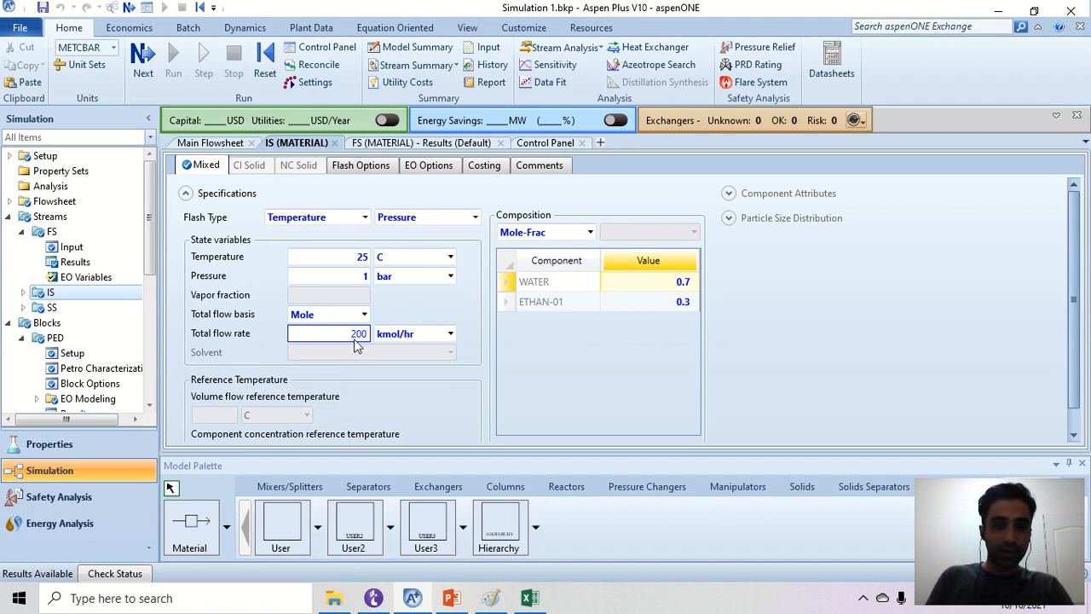
{"action": "key", "text": "Return"}
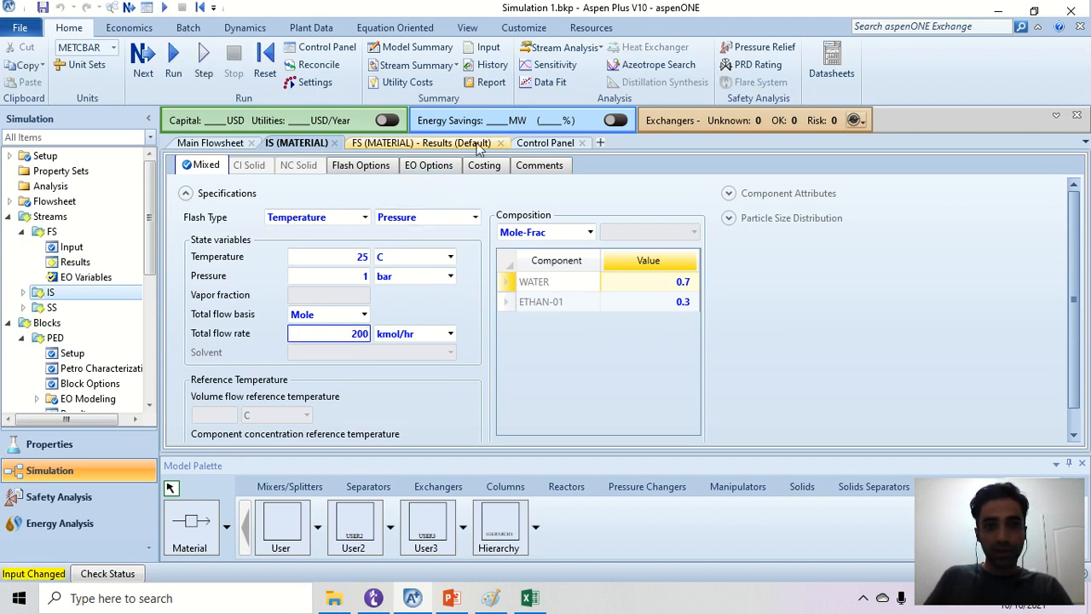
In the PED block's user arrays, set the real parameters for FS pressure to 3.5 and FS flow fraction to 0.7
{"action": "left_click", "coordinate": [220, 143]}
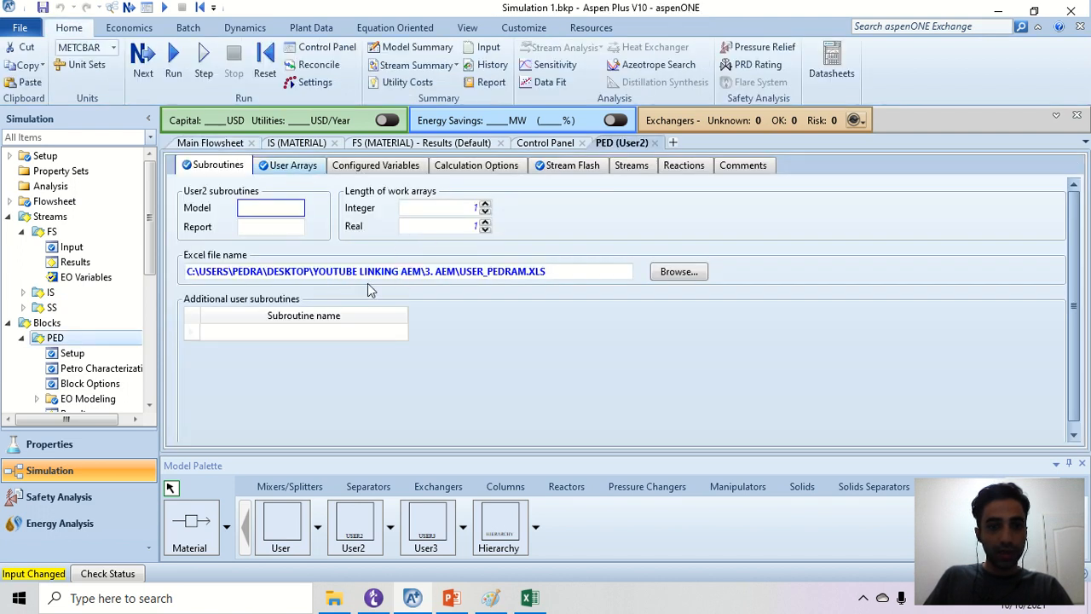
{"action": "left_click", "coordinate": [292, 165]}
{"action": "left_click", "coordinate": [362, 286]}
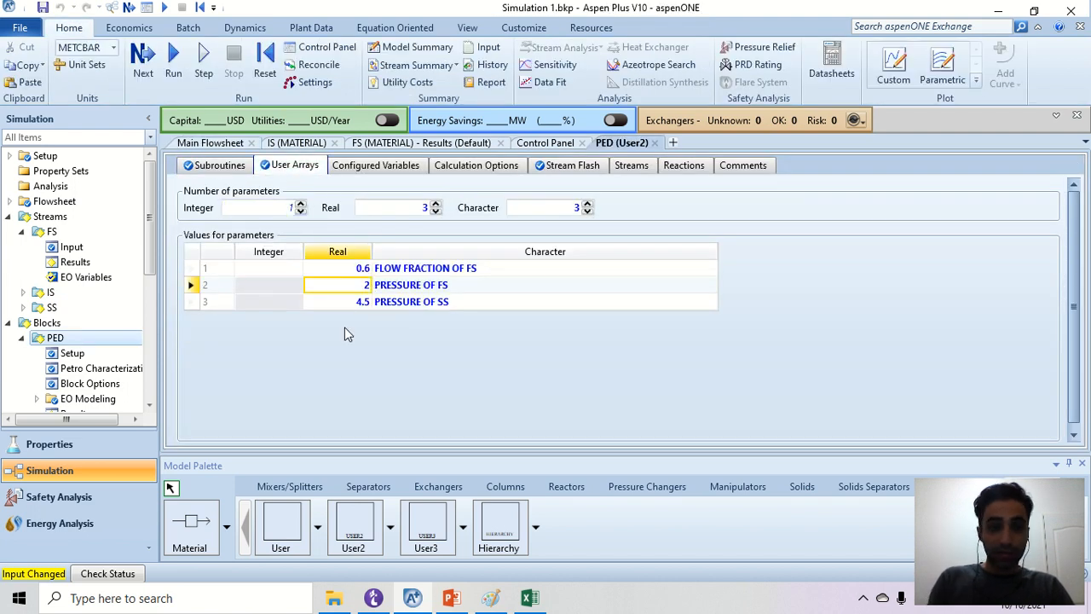
{"action": "type", "text": "3.5"}
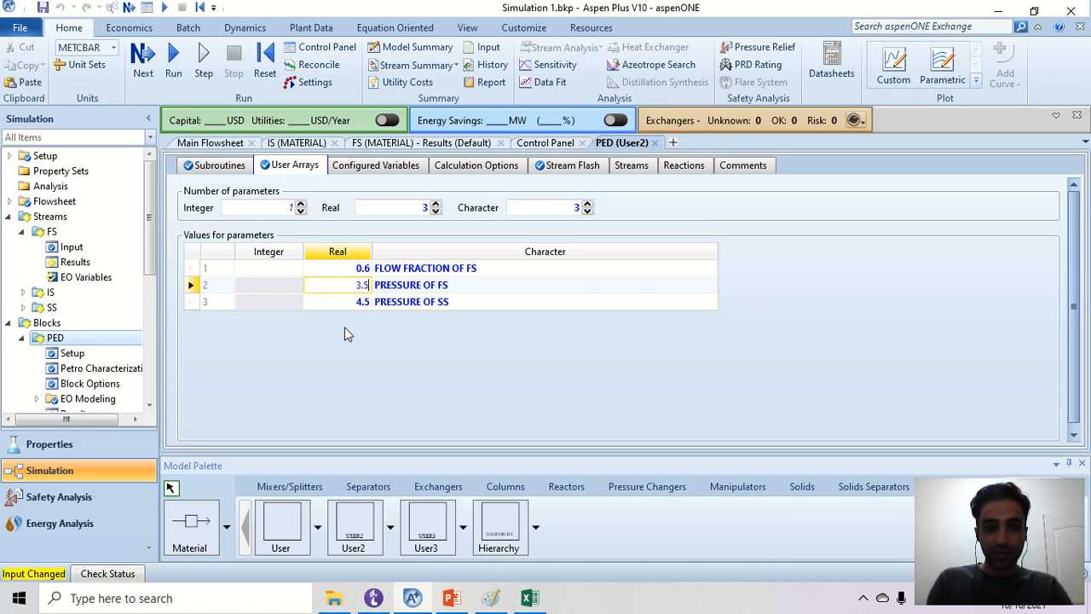
{"action": "key", "text": "Return"}
{"action": "left_click", "coordinate": [368, 269]}
{"action": "type", "text": "0.7"}
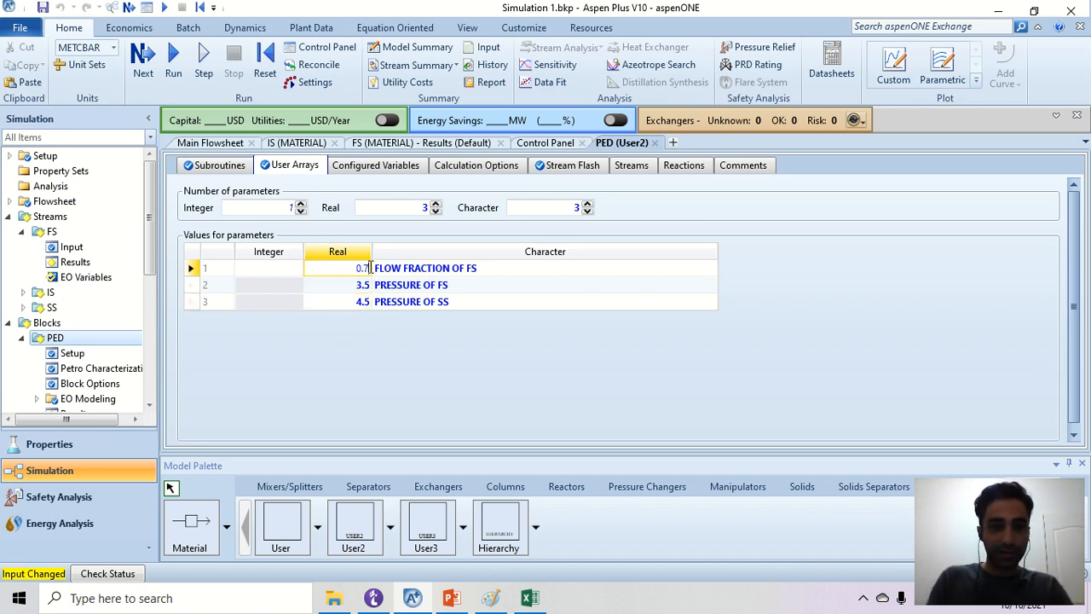
{"action": "key", "text": "Return"}
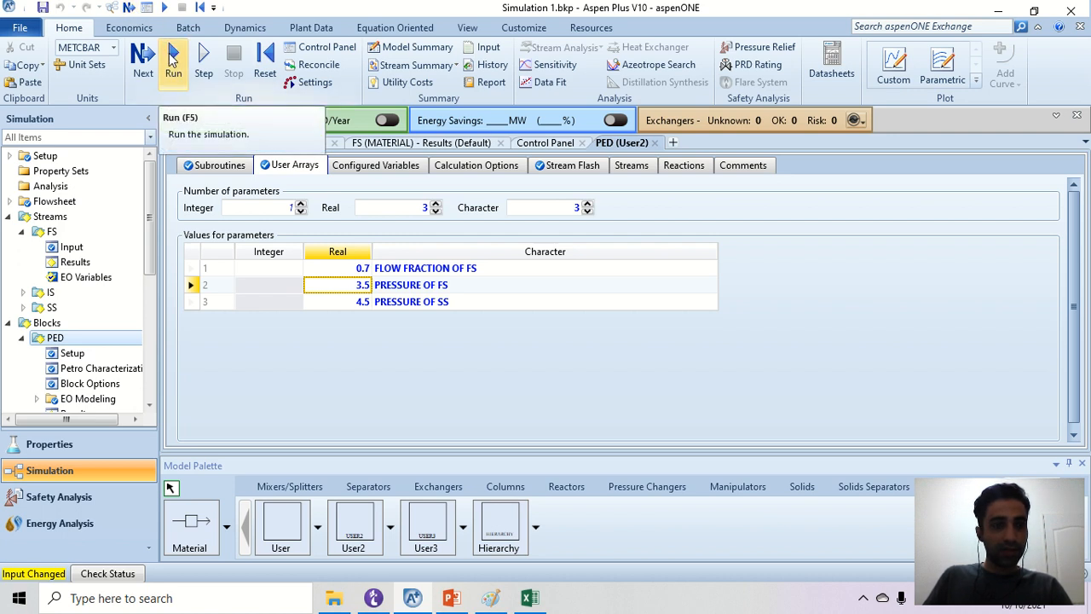
Run the simulation, switch to Excel, and check the values passed to the Aspen_RealParams sheet of user_pedram.xls
{"action": "left_click", "coordinate": [173, 56]}
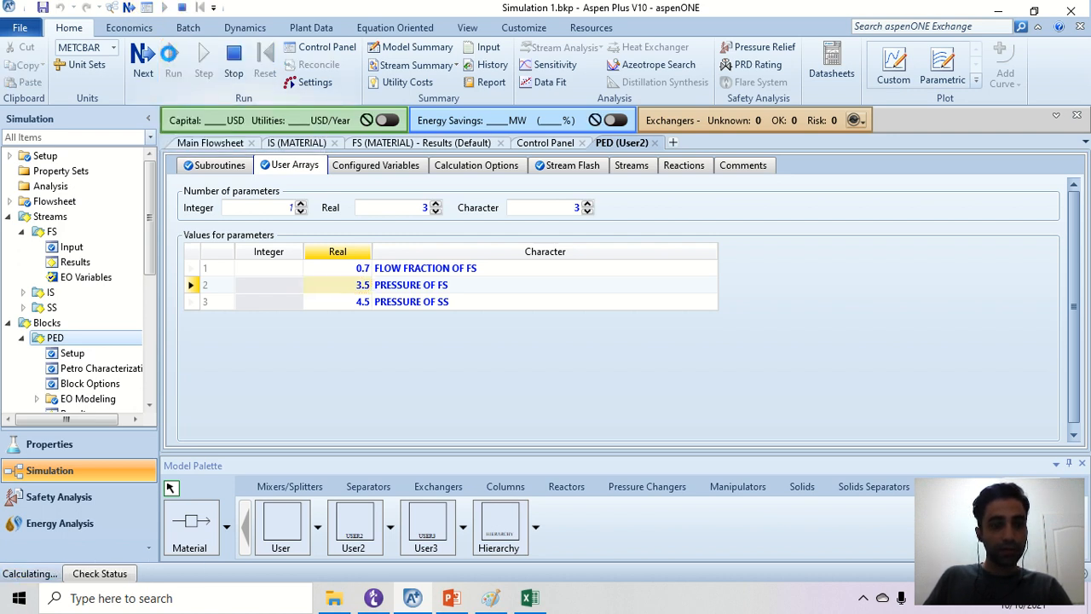
{"action": "left_click", "coordinate": [532, 595]}
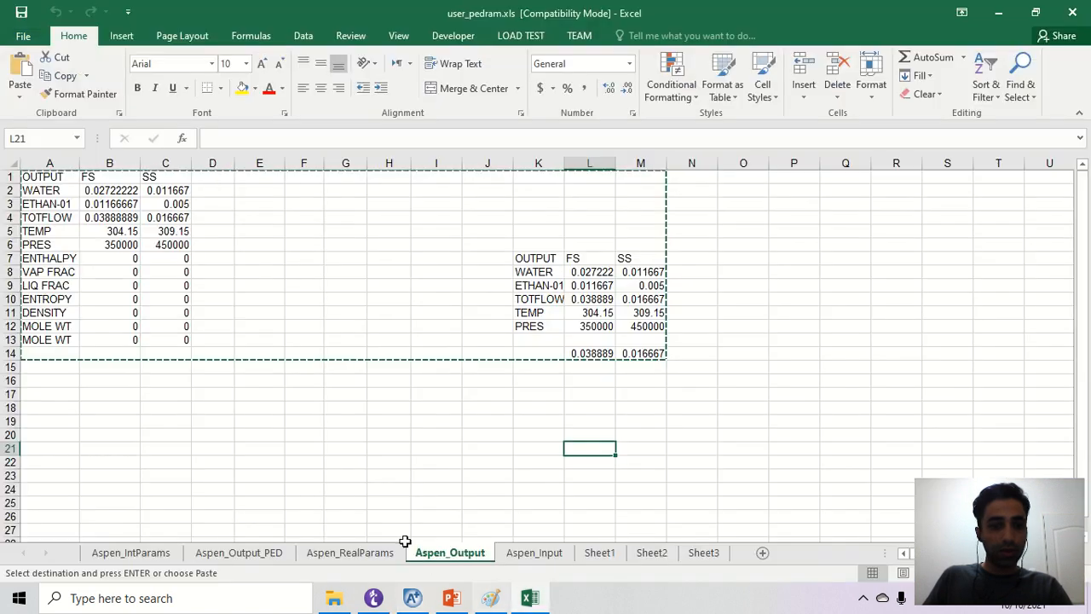
{"action": "left_click", "coordinate": [208, 554]}
{"action": "key", "text": "ctrl+v"}
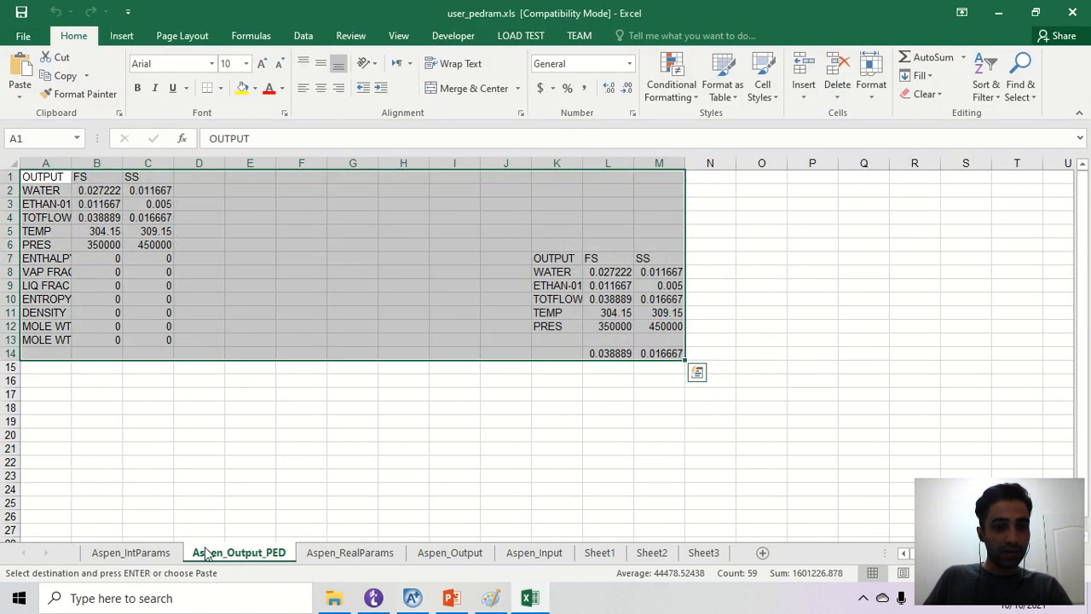
{"action": "left_click", "coordinate": [149, 555]}
{"action": "left_click", "coordinate": [317, 554]}
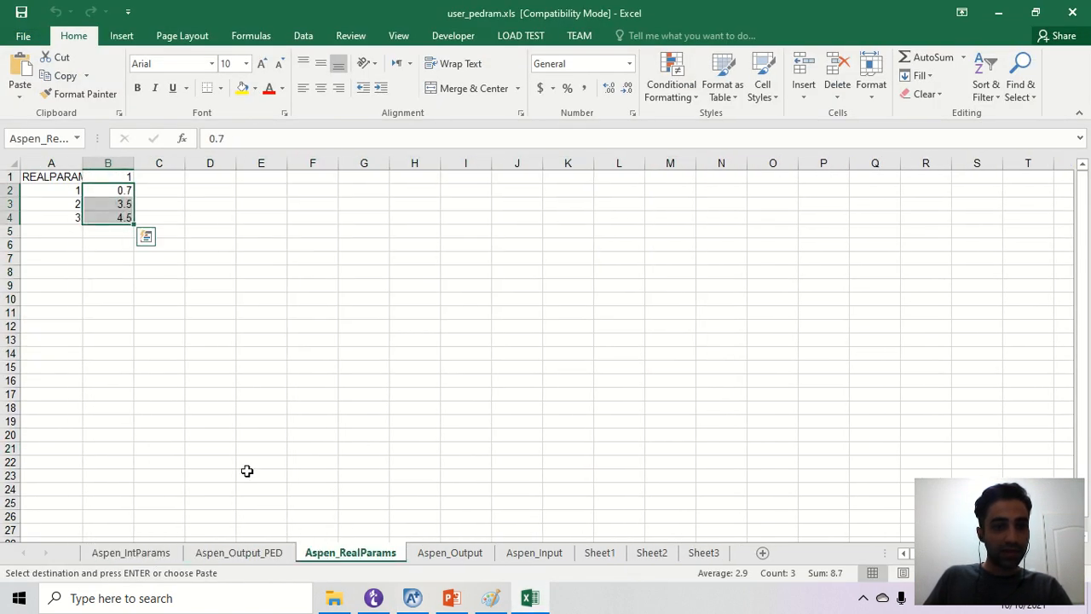
{"action": "left_click", "coordinate": [169, 298]}
{"action": "left_click", "coordinate": [122, 192]}
{"action": "key", "text": "ctrl+c"}
{"action": "left_click", "coordinate": [123, 206]}
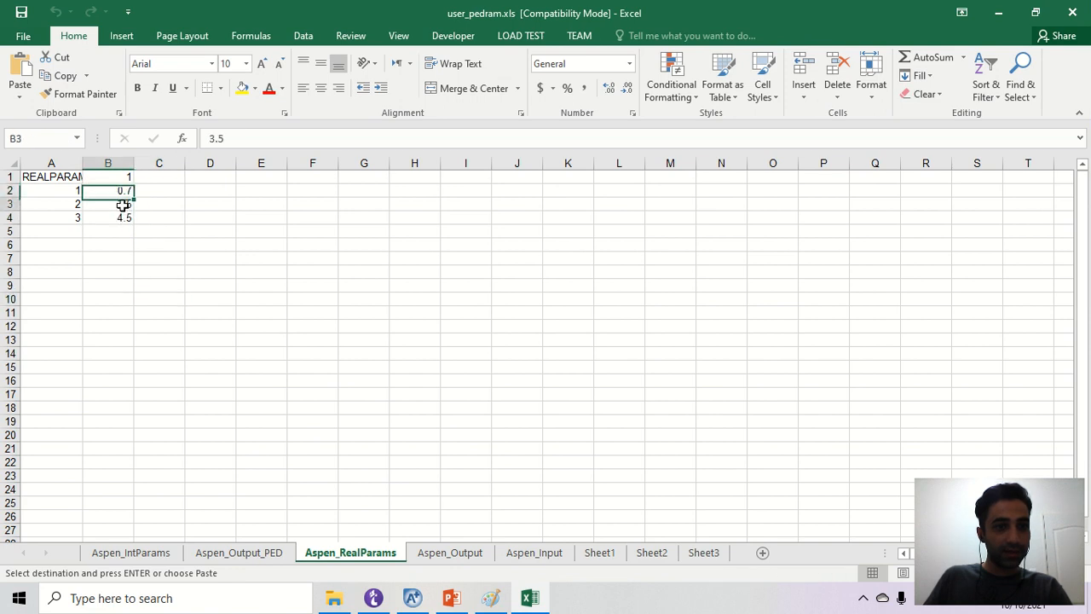
Switch back to Aspen Plus and examine the FS and SS mole flows, pressures and temperatures, along with the IS stream's input specifications
{"action": "key", "text": "alt+Tab"}
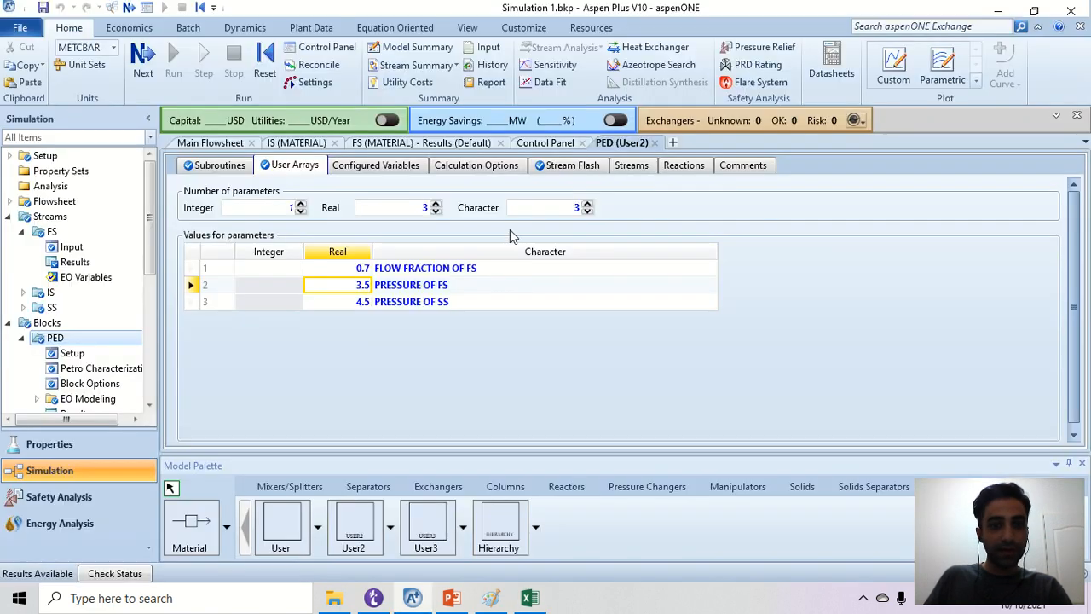
{"action": "left_click", "coordinate": [453, 144]}
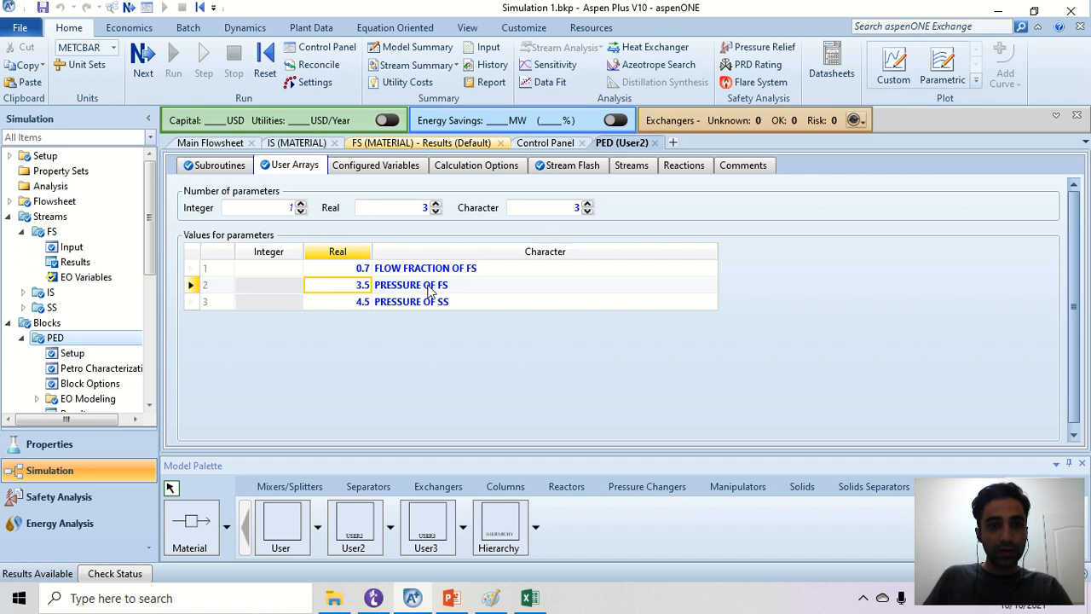
{"action": "left_click_drag", "start_coordinate": [635, 313], "coordinate": [555, 305]}
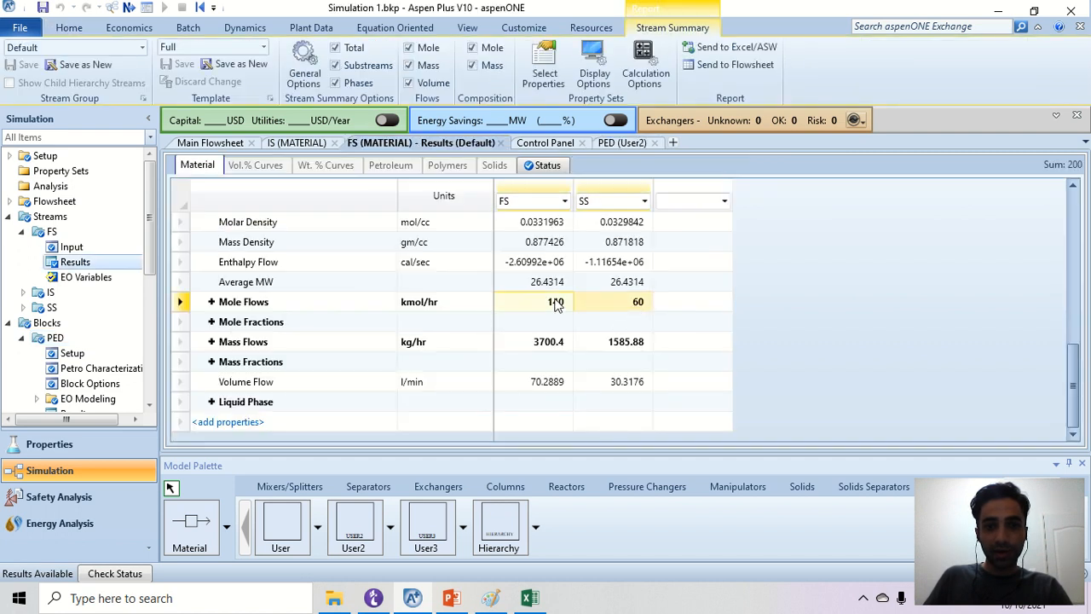
{"action": "scroll", "coordinate": [802, 293], "scroll_direction": "up", "scroll_amount": 2}
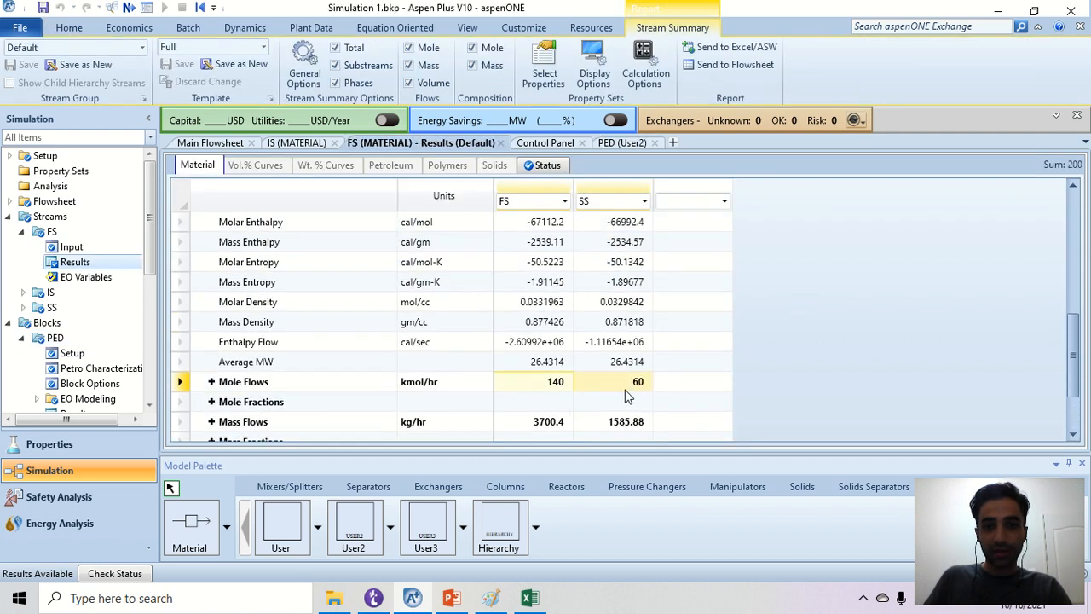
{"action": "scroll", "coordinate": [625, 389], "scroll_direction": "up", "scroll_amount": 2}
{"action": "scroll", "coordinate": [551, 395], "scroll_direction": "down", "scroll_amount": 2}
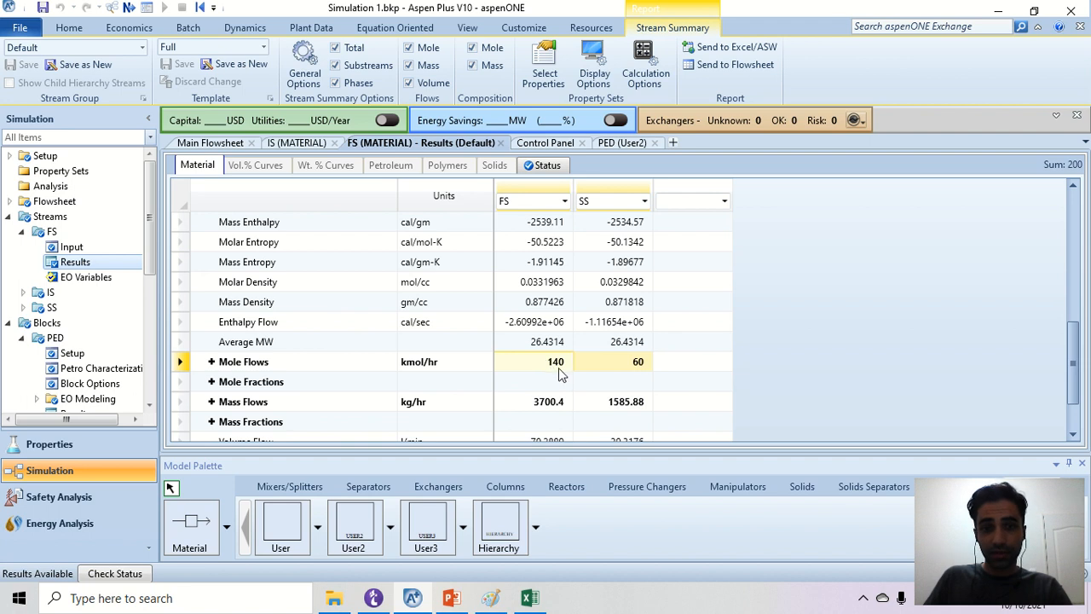
{"action": "scroll", "coordinate": [558, 375], "scroll_direction": "up", "scroll_amount": 5}
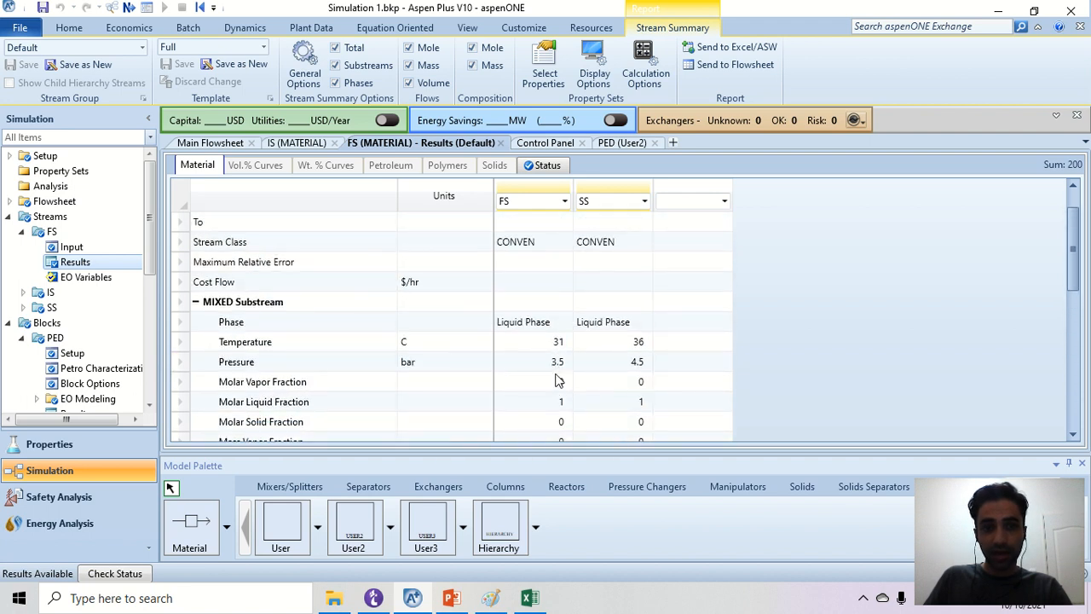
{"action": "left_click", "coordinate": [557, 367]}
{"action": "left_click", "coordinate": [611, 367]}
{"action": "left_click", "coordinate": [565, 364]}
{"action": "scroll", "coordinate": [571, 355], "scroll_direction": "down", "scroll_amount": 1}
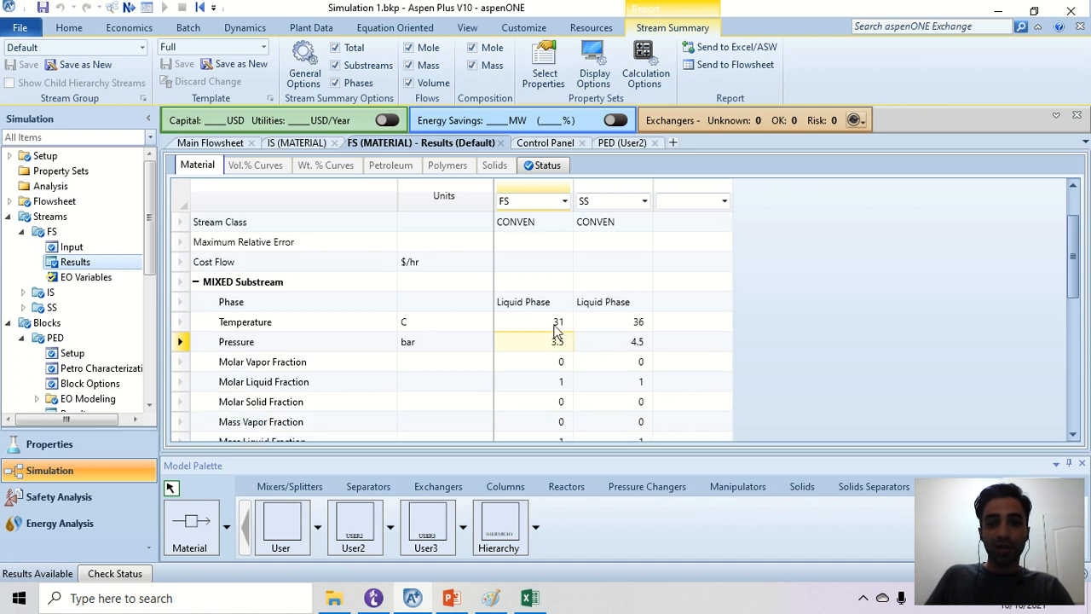
{"action": "left_click_drag", "start_coordinate": [557, 327], "coordinate": [602, 329]}
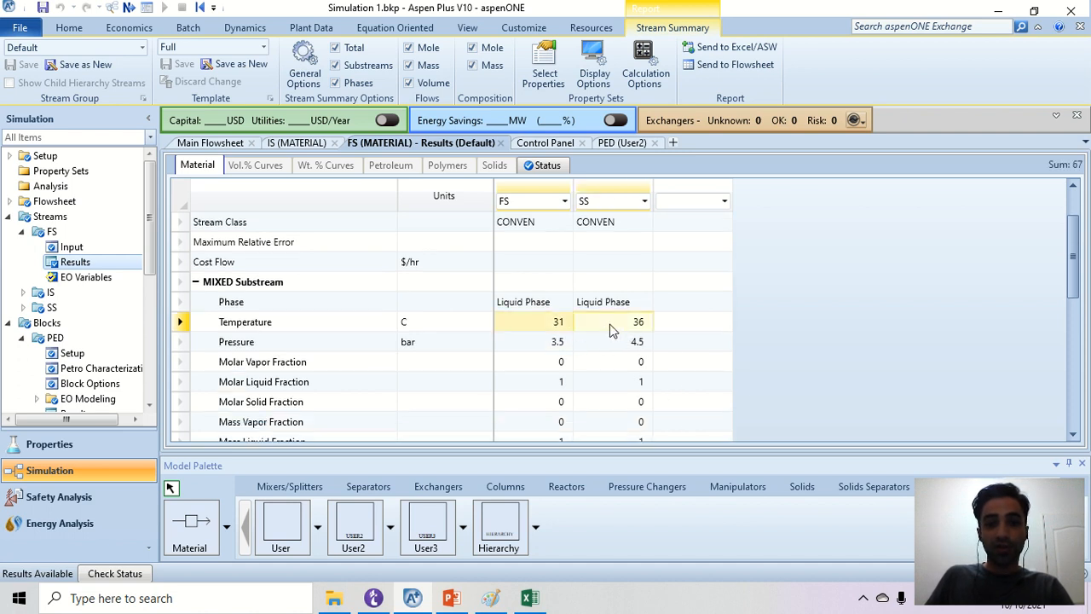
{"action": "left_click", "coordinate": [296, 142]}
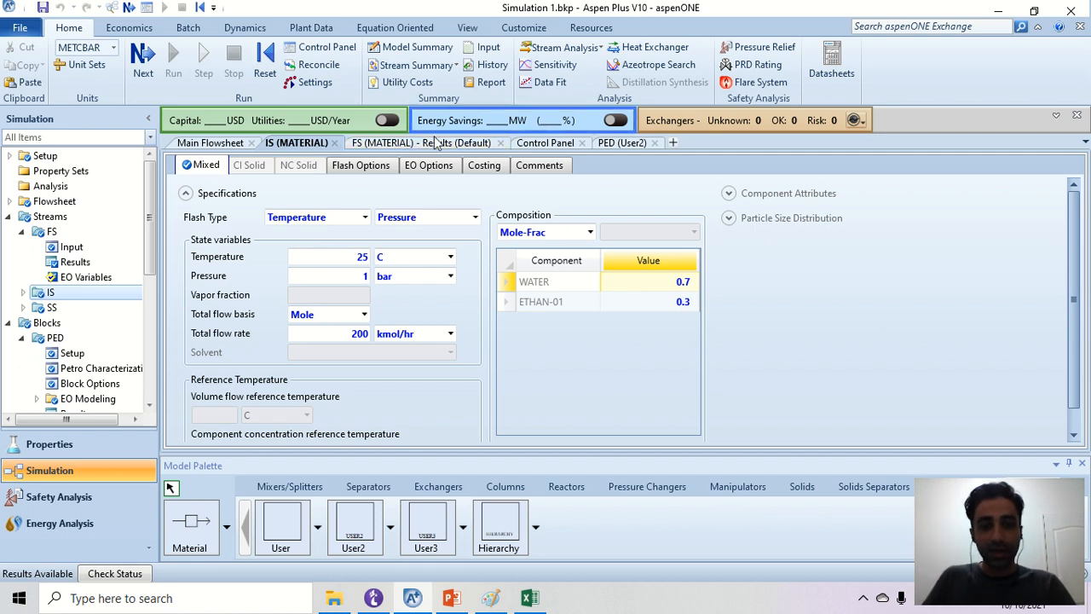
Switch to Paint and draw a check mark by hand beneath the lower arrow between the letters A and E
{"action": "left_click", "coordinate": [490, 598]}
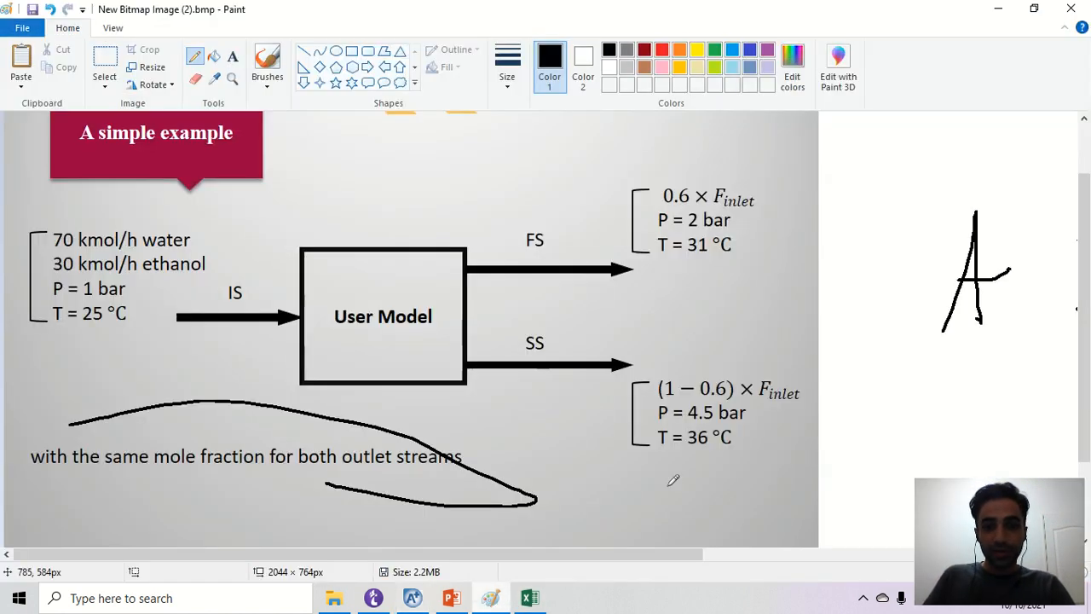
{"action": "scroll", "coordinate": [747, 460], "scroll_direction": "down", "scroll_amount": 3}
{"action": "scroll", "coordinate": [747, 448], "scroll_direction": "up", "scroll_amount": 2}
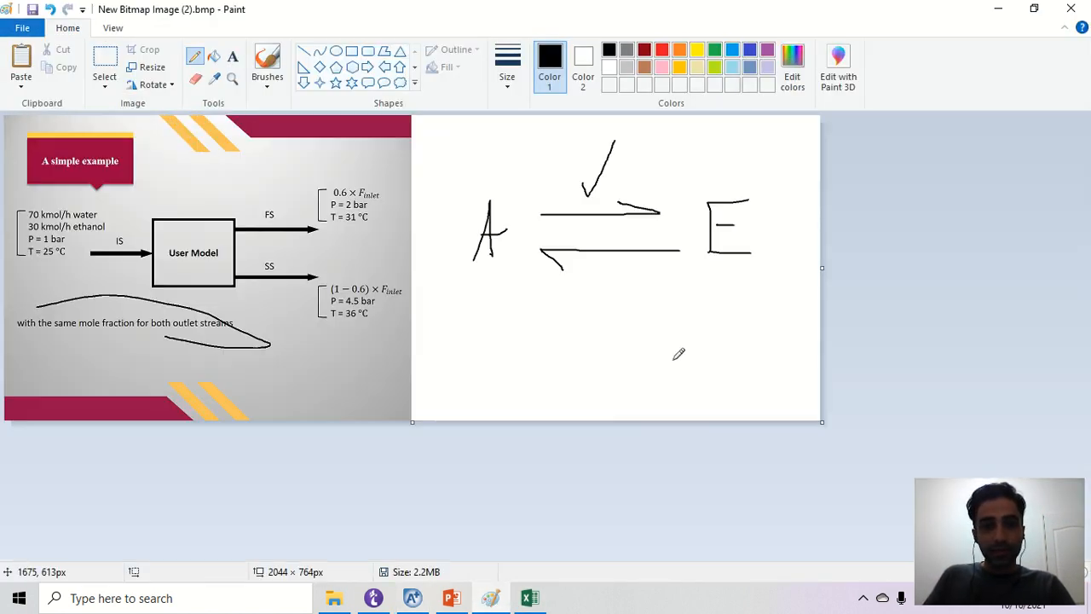
{"action": "left_click_drag", "start_coordinate": [606, 285], "coordinate": [654, 262]}
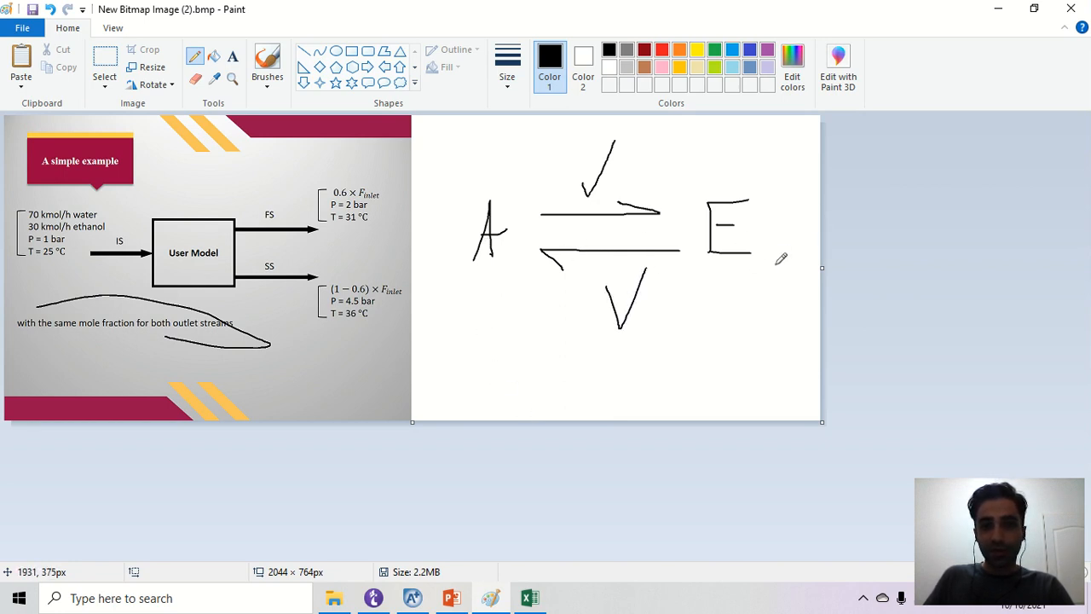
Switch to PowerPoint and view slide 15, the Section #2 Dynamic Data Exchange slide for Excel and MATLAB, as a full-screen presentation
{"action": "left_click", "coordinate": [451, 601]}
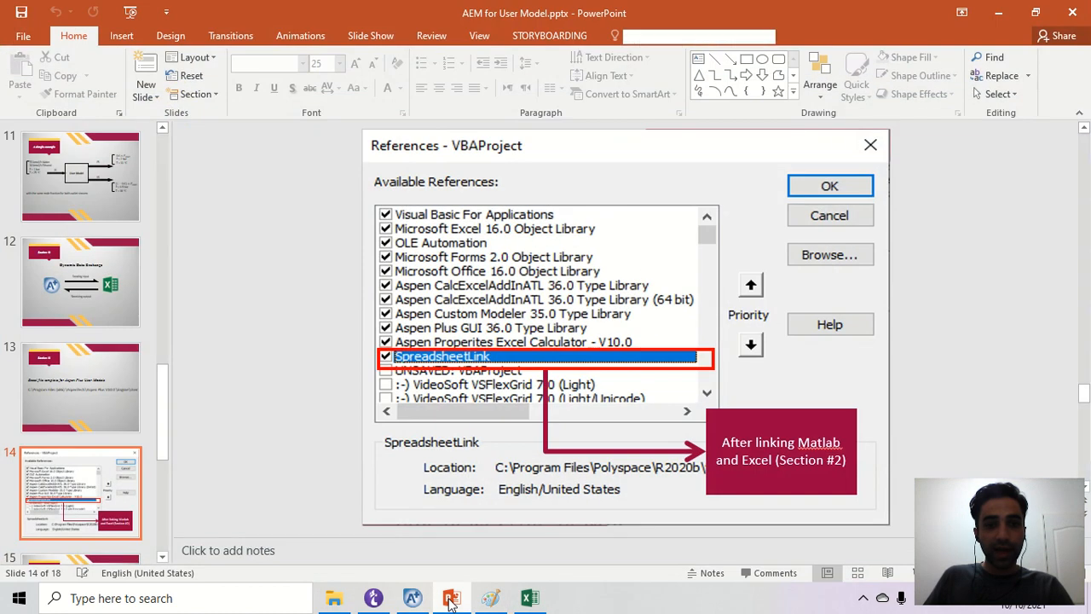
{"action": "left_click", "coordinate": [128, 417]}
{"action": "scroll", "coordinate": [120, 401], "scroll_direction": "down", "scroll_amount": 2}
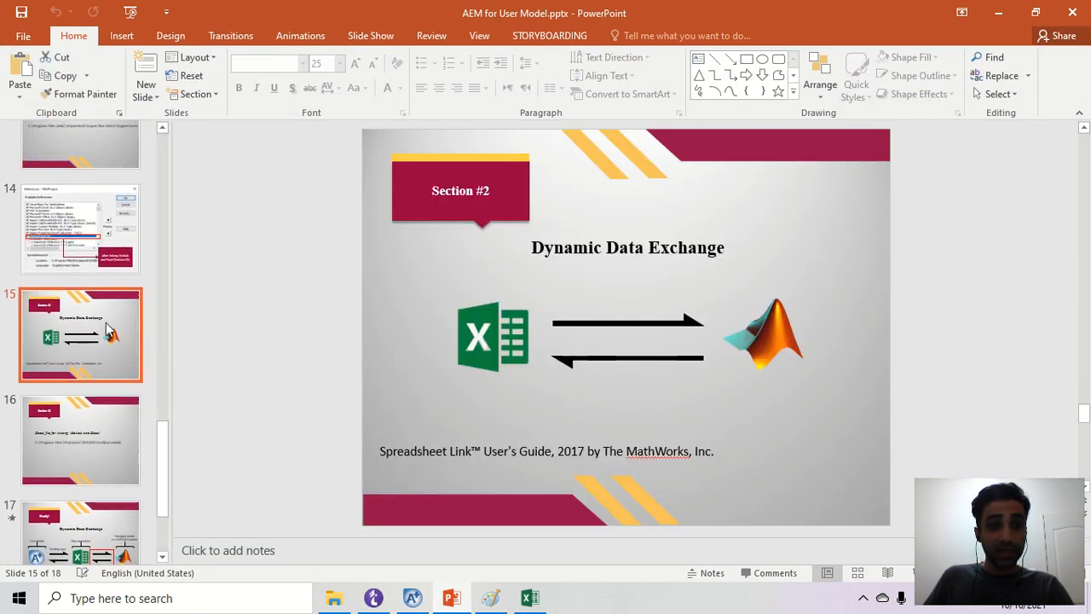
{"action": "left_click", "coordinate": [912, 574]}
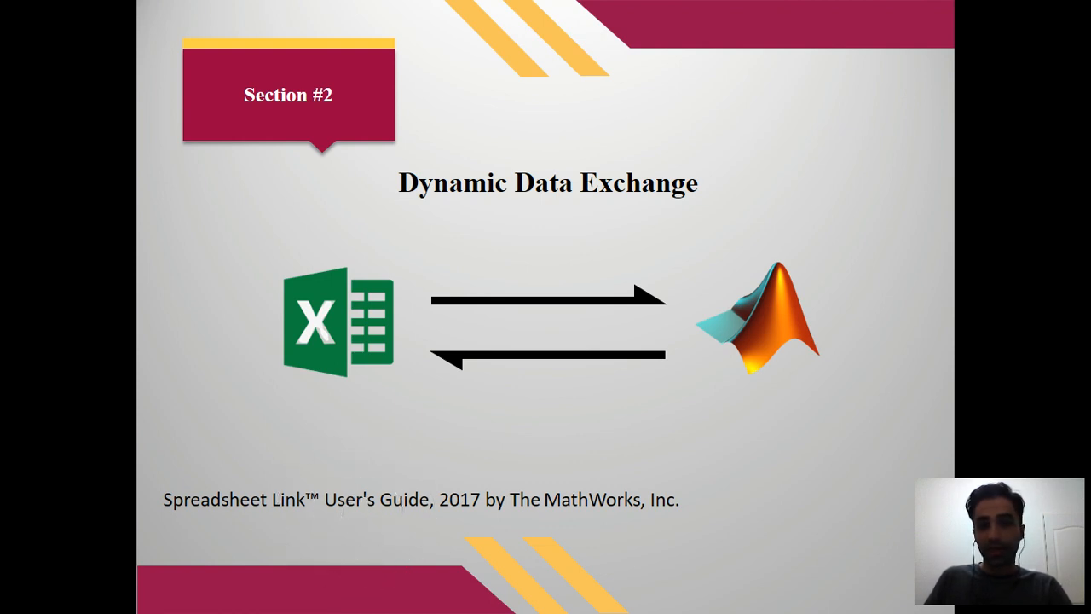
{"action": "key", "text": "Escape"}
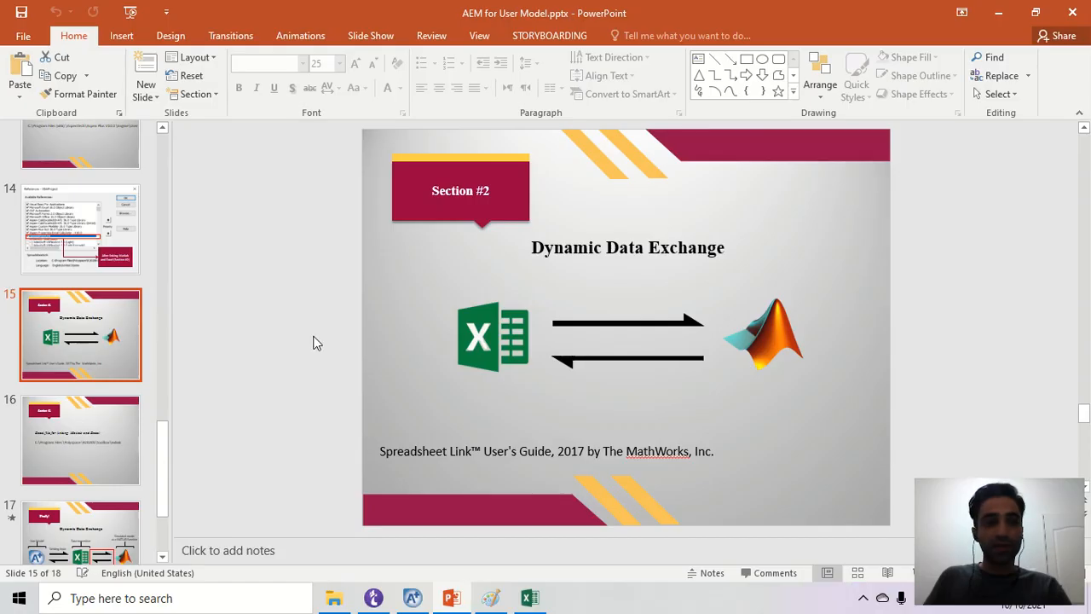
View slide 16, which gives the folder path of the Excel file for linking Matlab and Excel, as a full-screen presentation
{"action": "left_click", "coordinate": [122, 427]}
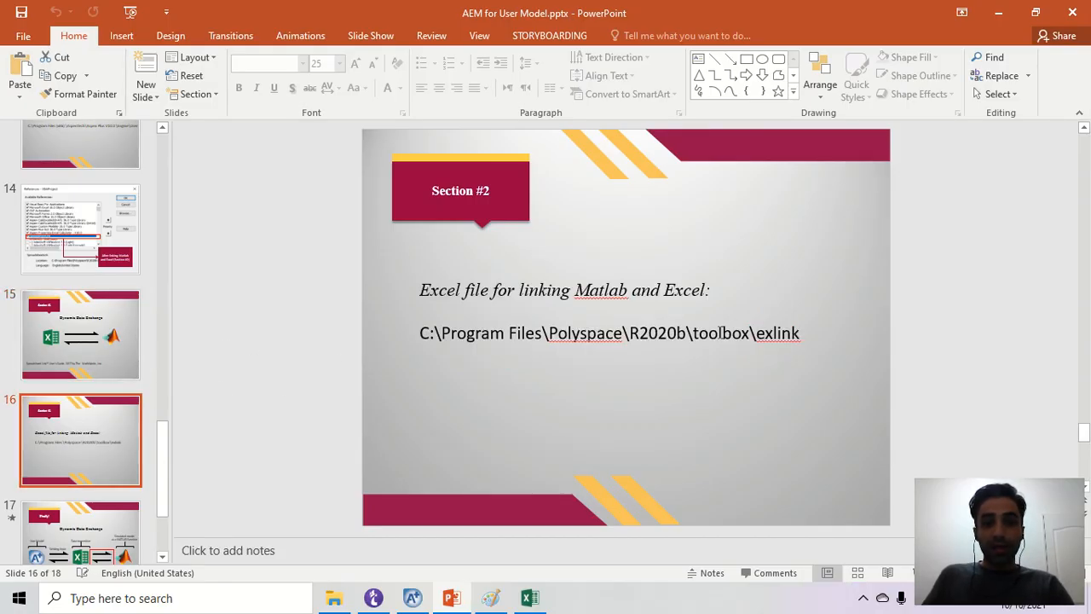
{"action": "left_click", "coordinate": [910, 573]}
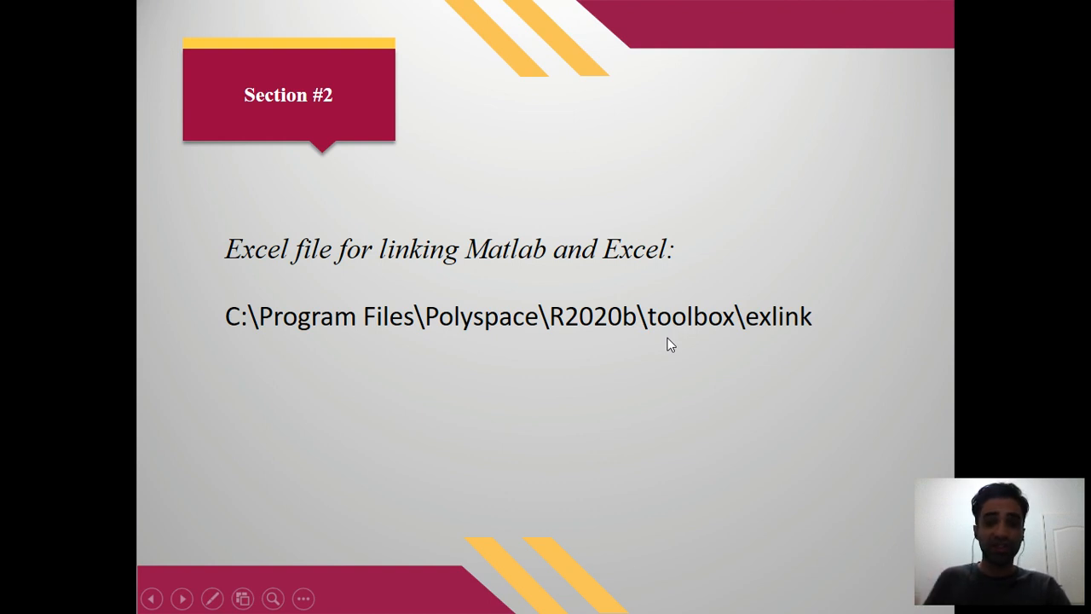
{"action": "key", "text": "Escape"}
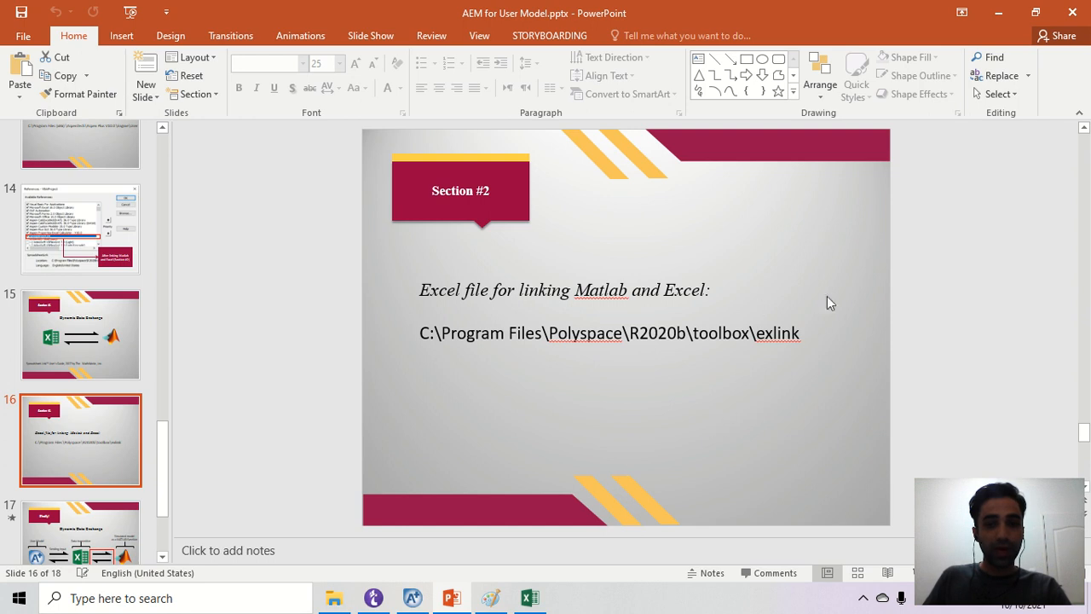
Search Windows for "matlab" and open the file location of the matlab program
{"action": "left_click", "coordinate": [217, 598]}
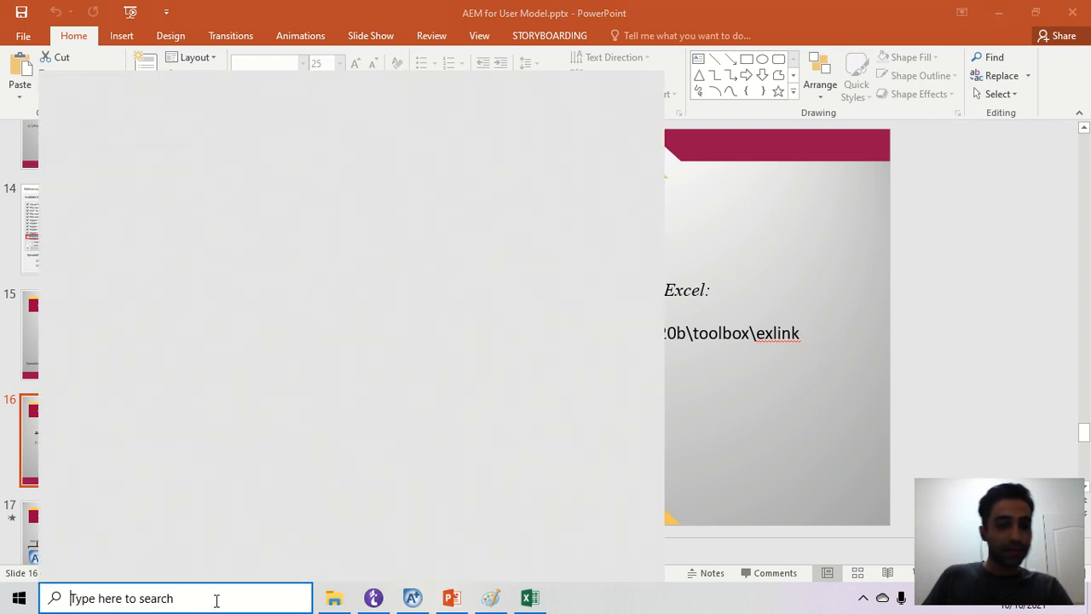
{"action": "type", "text": "matla"}
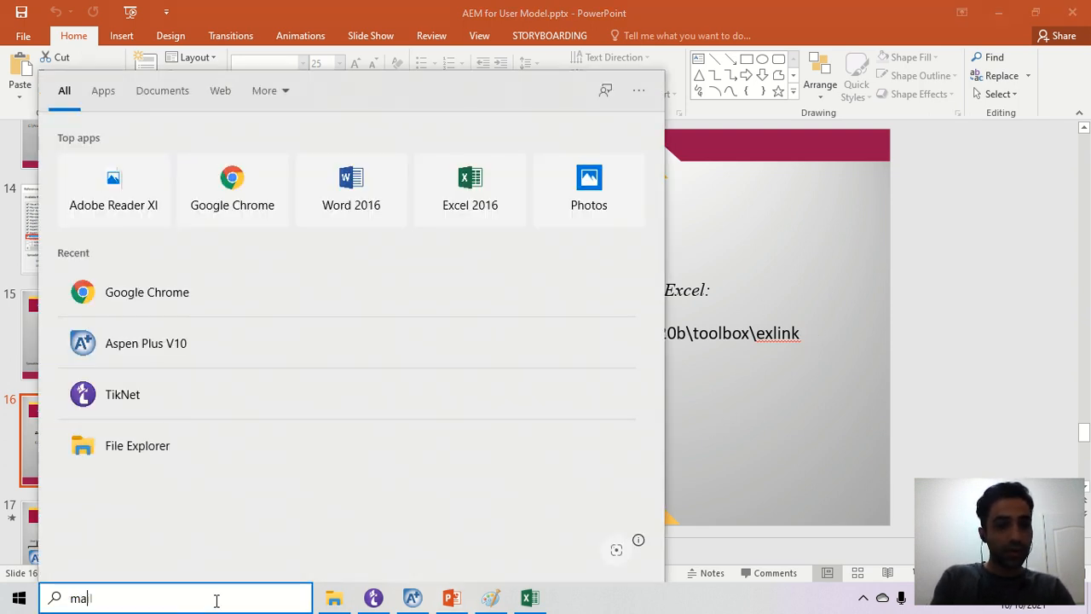
{"action": "type", "text": "n"}
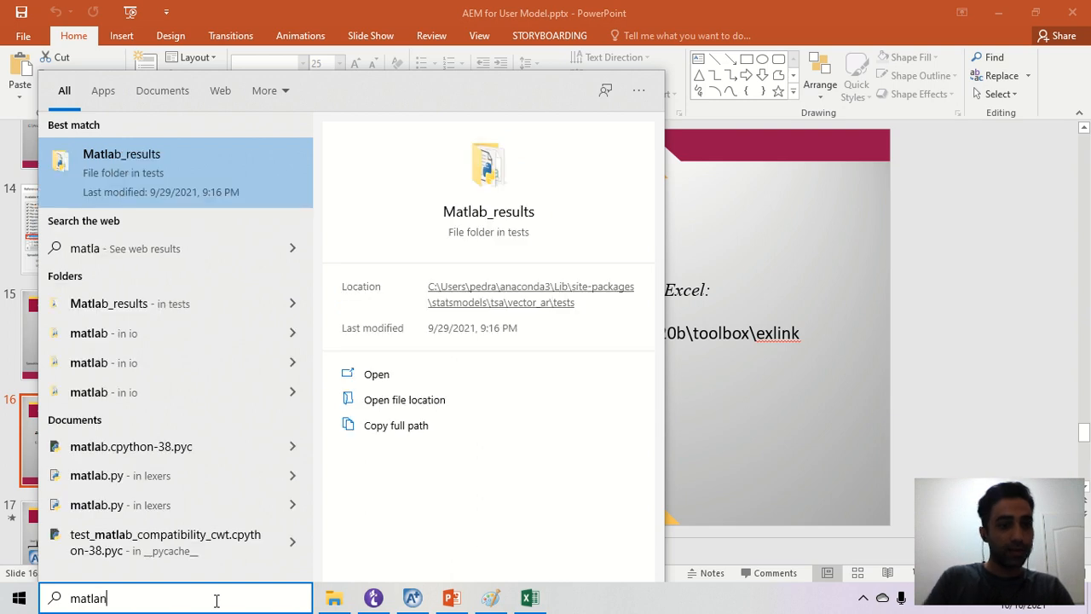
{"action": "key", "text": "BackSpace"}
{"action": "type", "text": "b"}
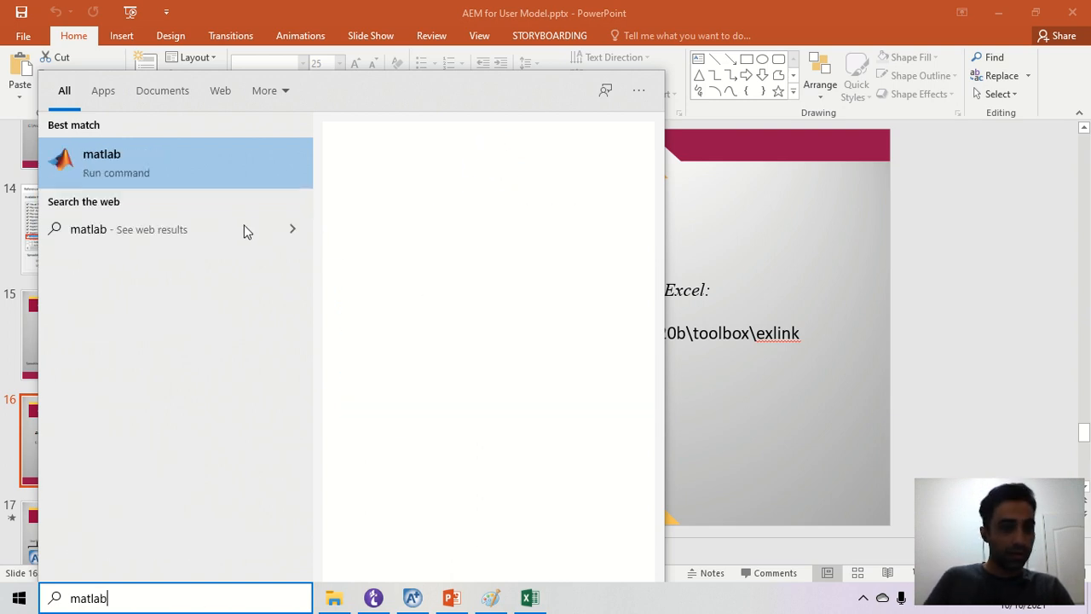
{"action": "right_click", "coordinate": [155, 159]}
{"action": "left_click", "coordinate": [211, 201]}
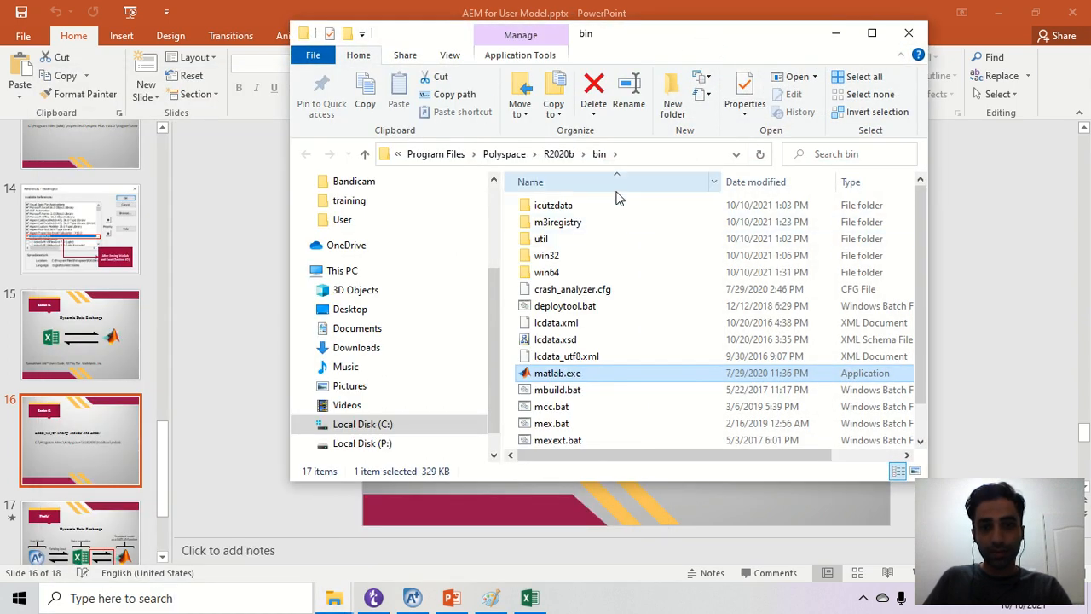
Go up to the R2020b folder, open its toolbox\exlink subfolder, and select the excllink.xlam add-in file
{"action": "left_click", "coordinate": [567, 157]}
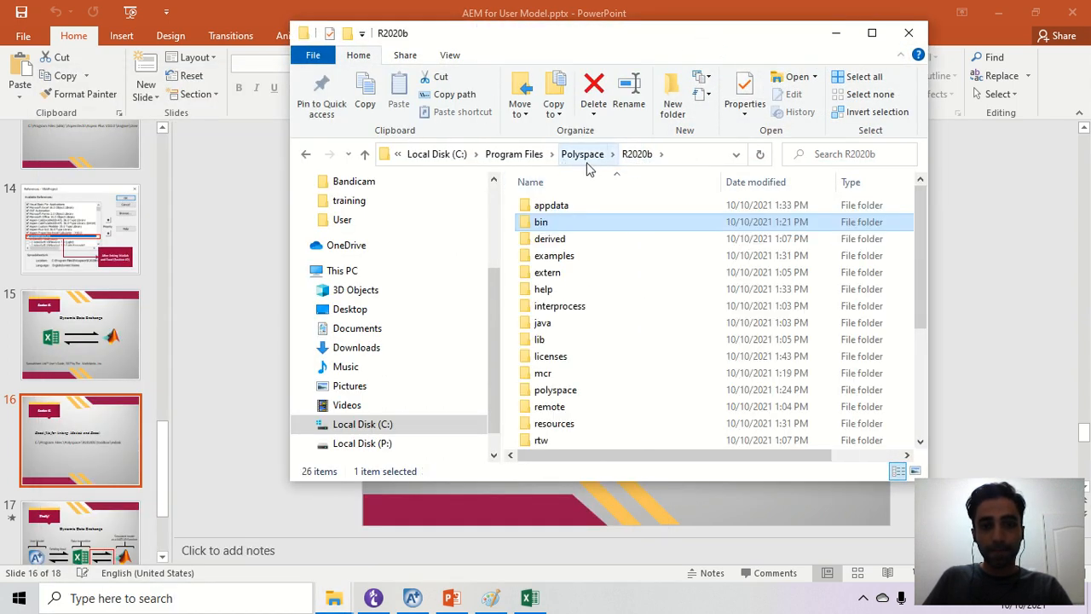
{"action": "scroll", "coordinate": [643, 287], "scroll_direction": "down", "scroll_amount": 2}
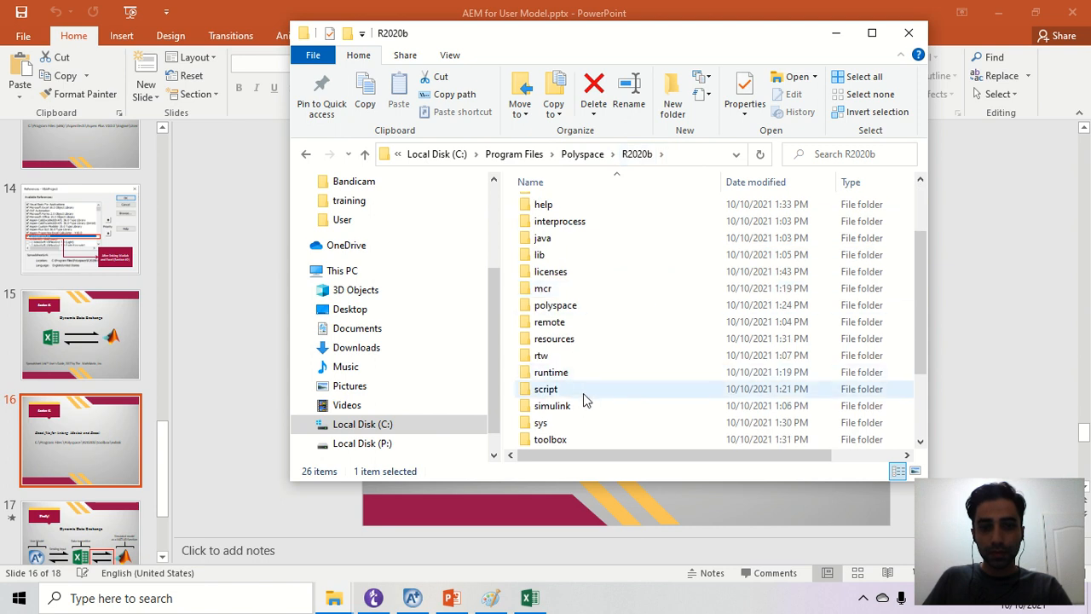
{"action": "scroll", "coordinate": [585, 397], "scroll_direction": "down", "scroll_amount": 2}
{"action": "double_click", "coordinate": [600, 343]}
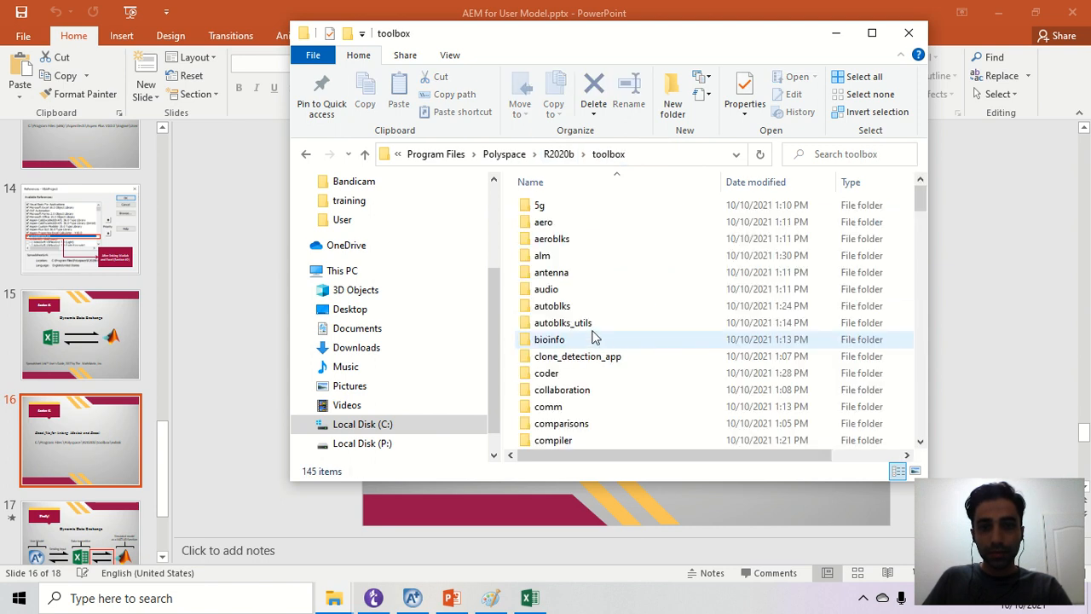
{"action": "scroll", "coordinate": [601, 324], "scroll_direction": "down", "scroll_amount": 8}
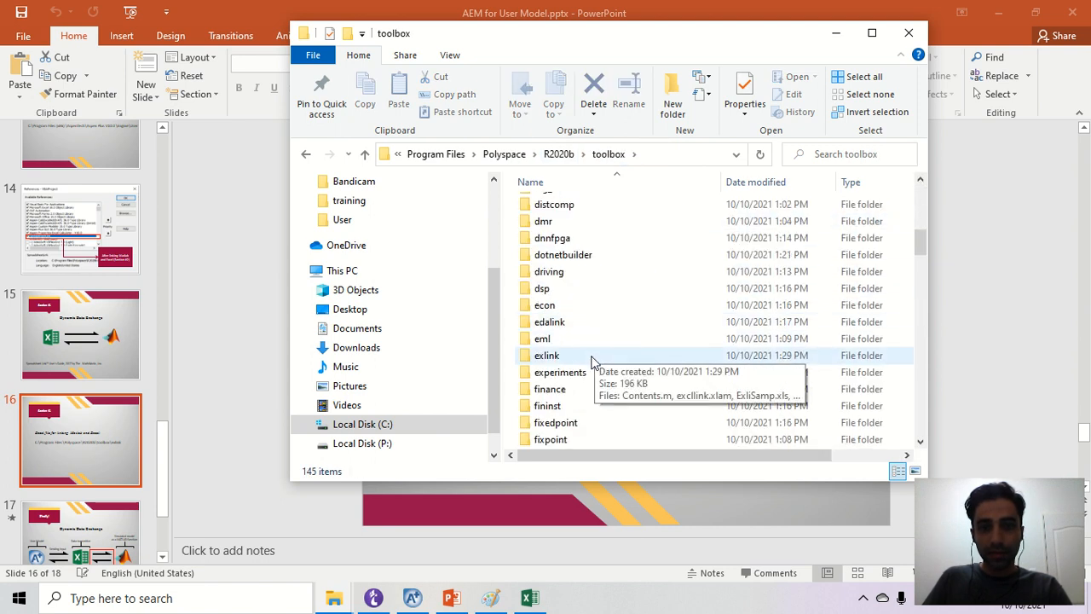
{"action": "double_click", "coordinate": [594, 361]}
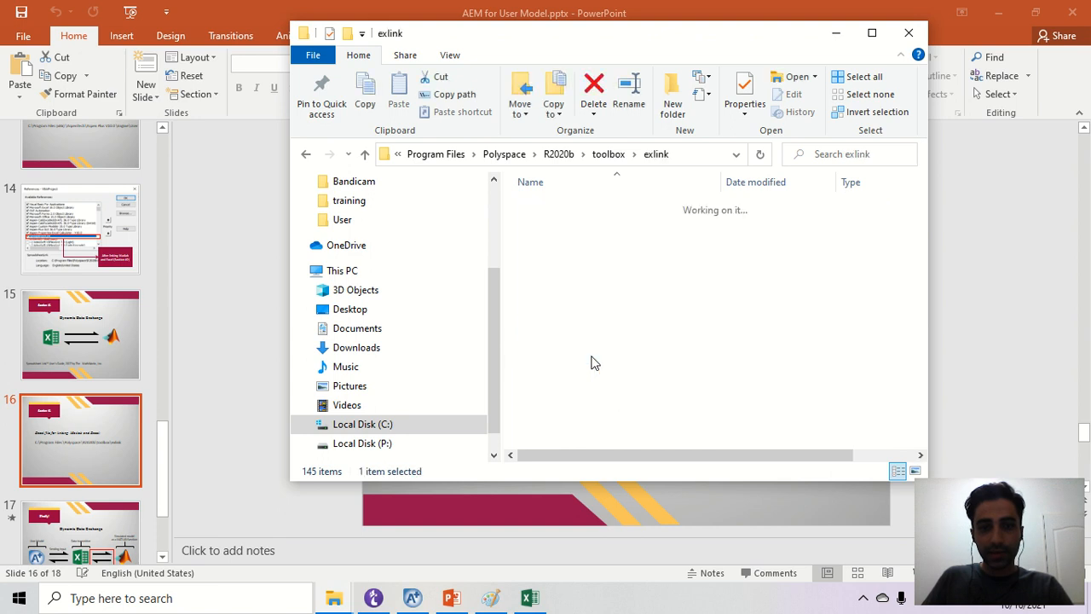
{"action": "left_click", "coordinate": [587, 223]}
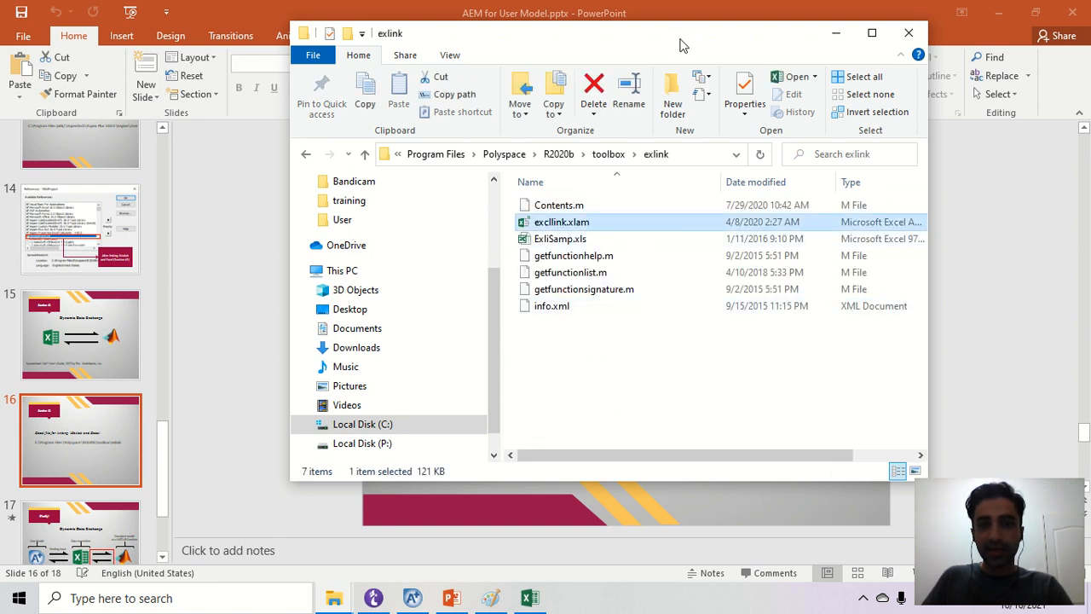
Switch to the user_pedram.xls workbook in Excel and open the list of available Excel add-ins from the program options
{"action": "left_click_drag", "start_coordinate": [679, 42], "coordinate": [589, 68]}
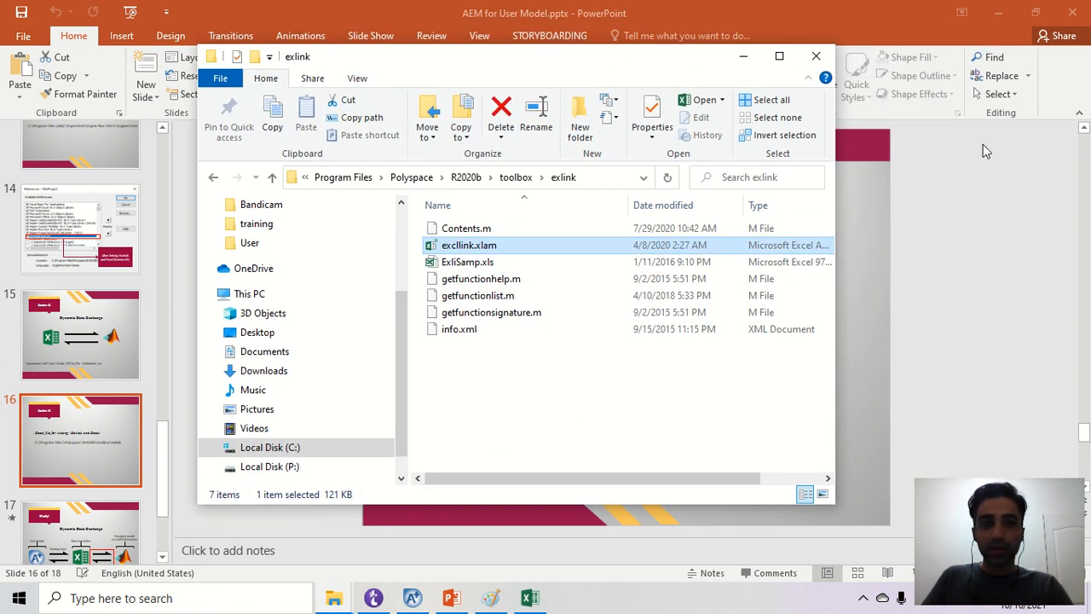
{"action": "left_click", "coordinate": [549, 604]}
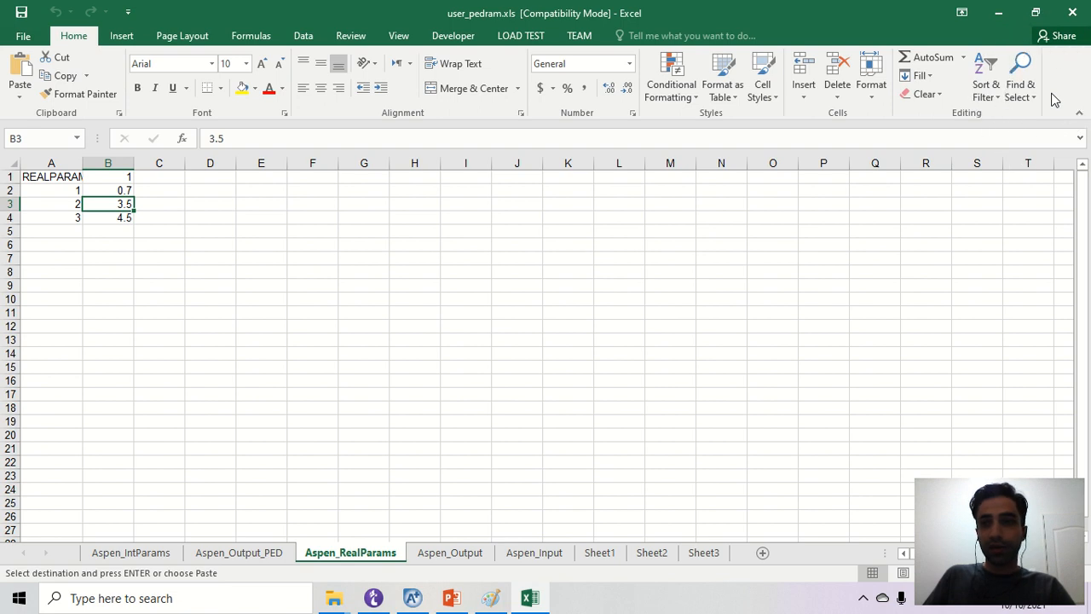
{"action": "left_click", "coordinate": [34, 41]}
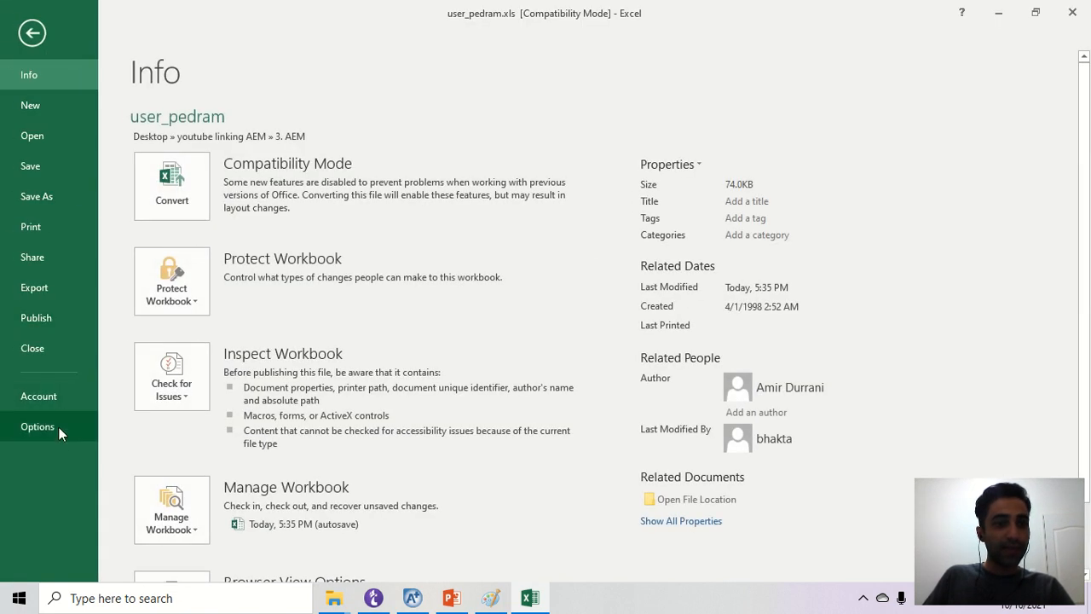
{"action": "left_click", "coordinate": [59, 427]}
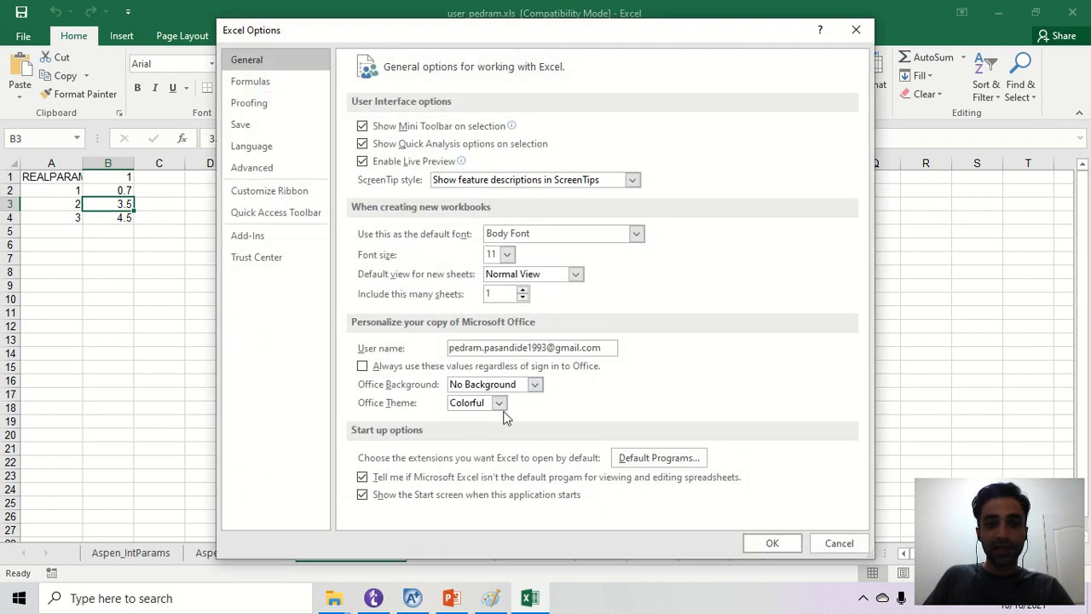
{"action": "left_click", "coordinate": [274, 242]}
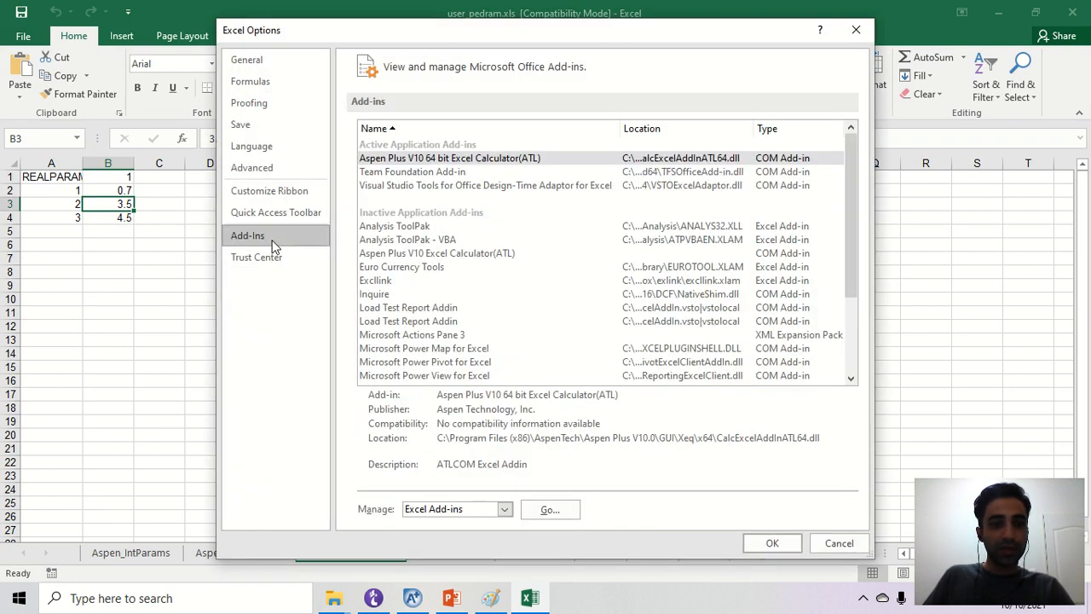
{"action": "key", "text": "ctrl"}
{"action": "left_click", "coordinate": [556, 511]}
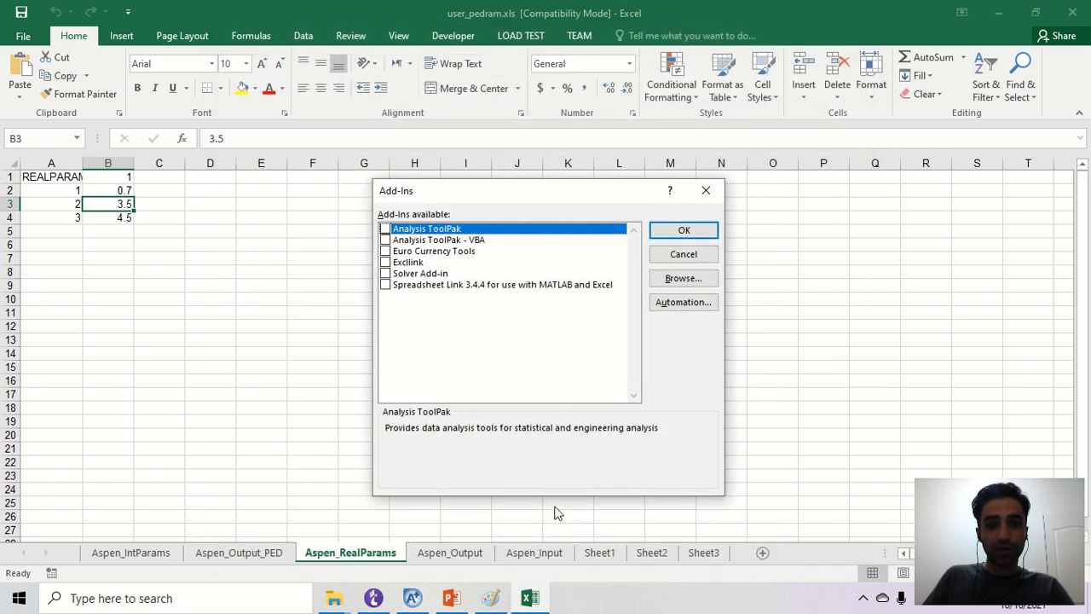
{"action": "key", "text": "ctrl"}
{"action": "key", "text": "ctrl"}
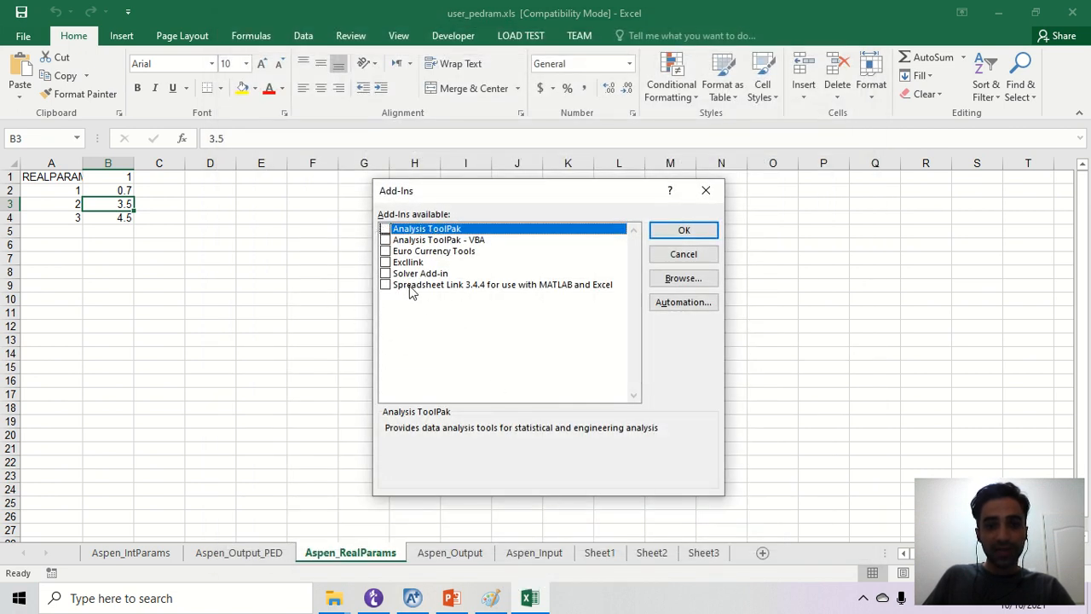
{"action": "key", "text": "ctrl"}
{"action": "key", "text": "ctrl"}
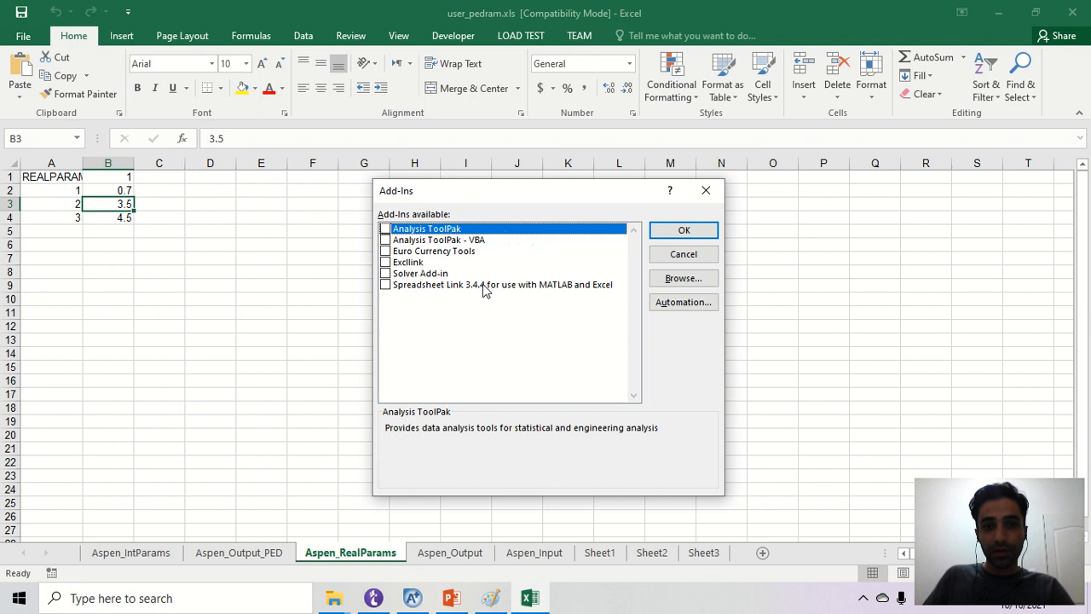
Browse for an add-in file in C:\Program Files\Polyspace\R2020b\toolbox\exlink, select excllink.xlam, and leave the file browser
{"action": "left_click", "coordinate": [686, 280]}
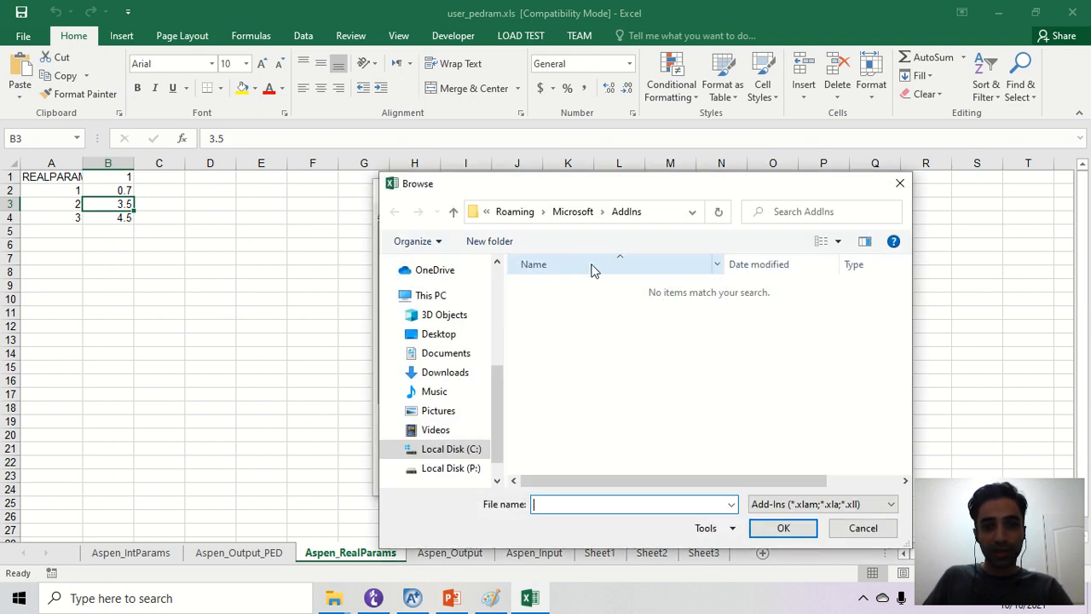
{"action": "key", "text": "alt+Tab"}
{"action": "left_click", "coordinate": [590, 181]}
{"action": "key", "text": "ctrl+c"}
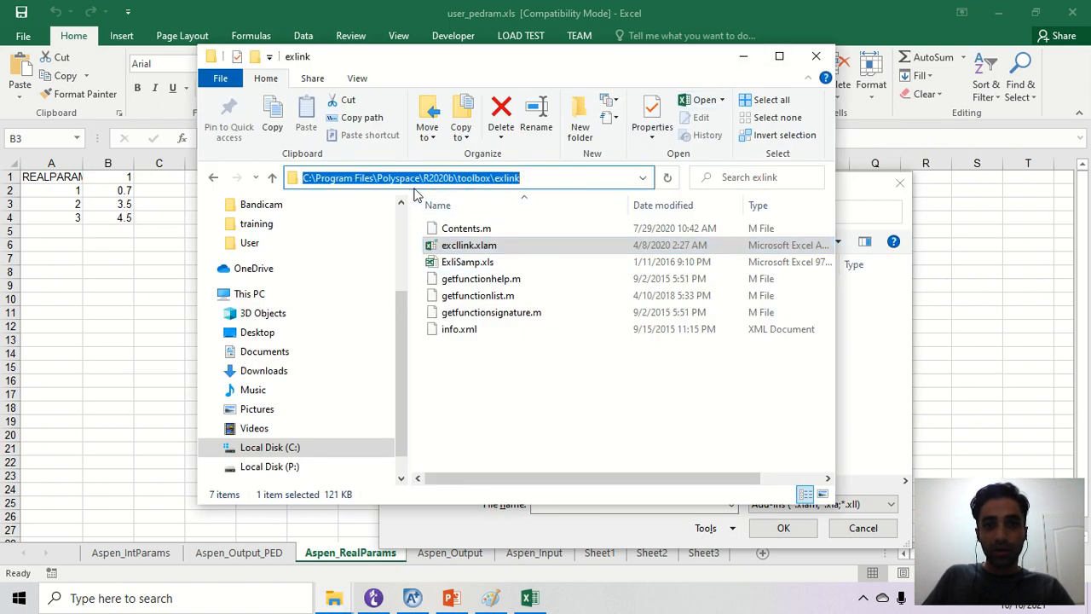
{"action": "left_click", "coordinate": [815, 59]}
{"action": "left_click", "coordinate": [665, 214]}
{"action": "key", "text": "ctrl+v"}
{"action": "key", "text": "ctrl+a"}
{"action": "key", "text": "Return"}
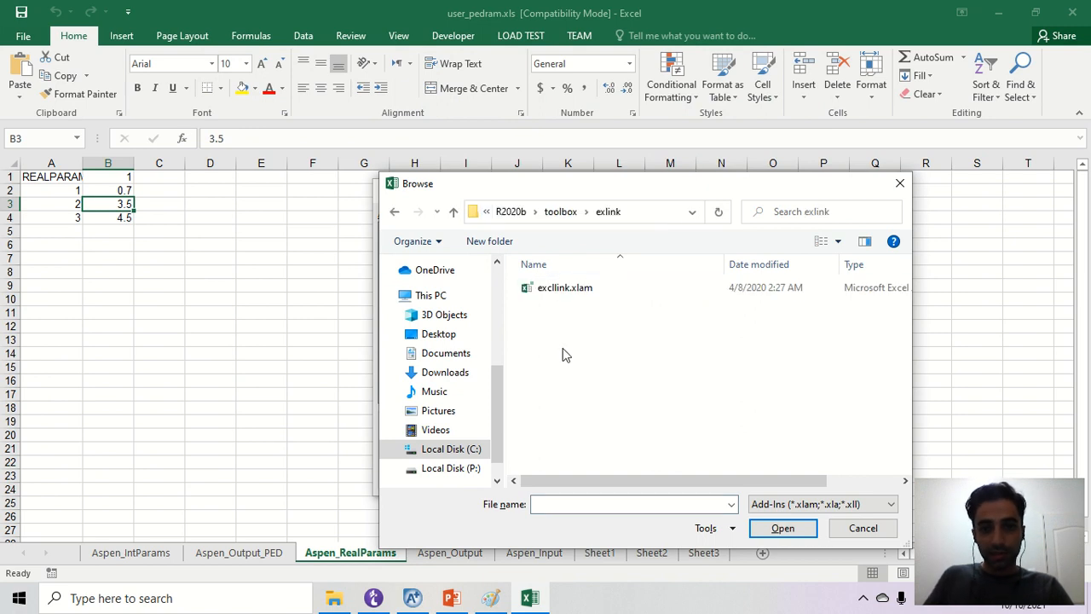
{"action": "left_click", "coordinate": [590, 295]}
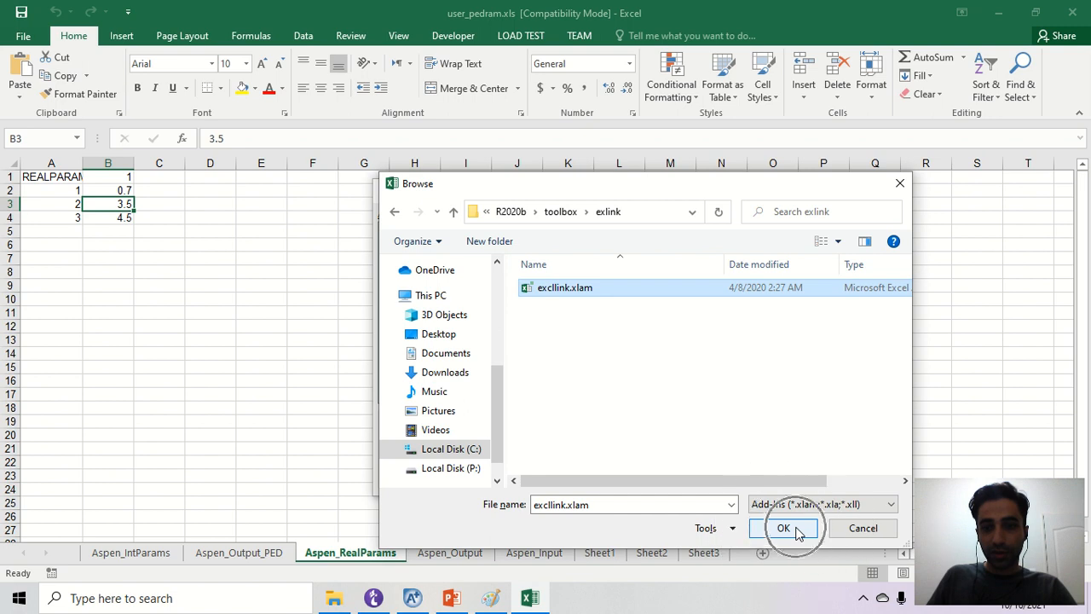
{"action": "left_click", "coordinate": [862, 533]}
Enable the add-in "Spreadsheet Link 3.4.4 for use with MATLAB and Excel"
{"action": "left_click", "coordinate": [385, 287]}
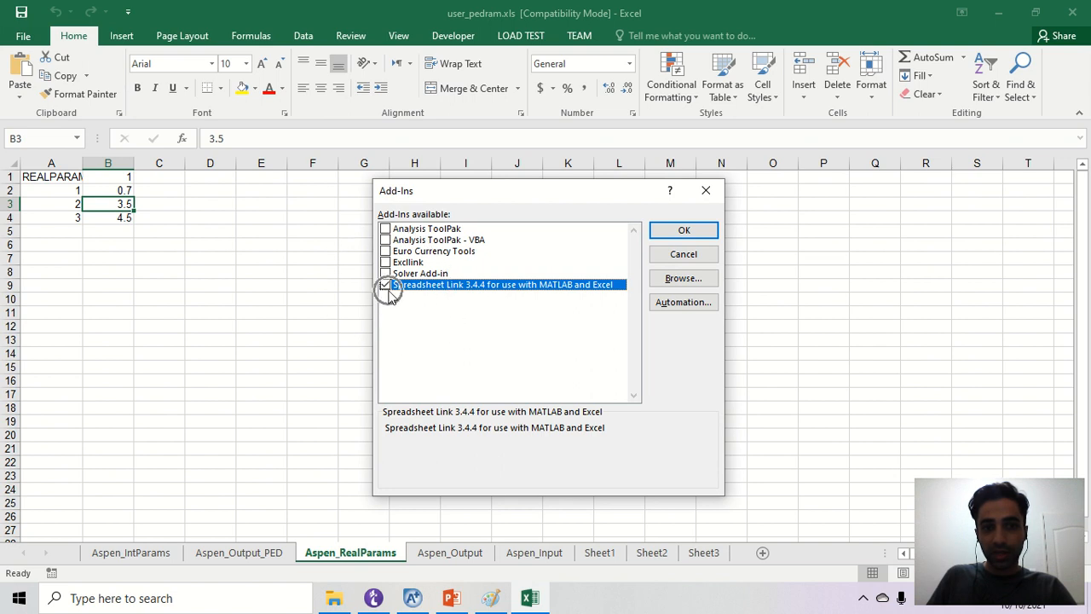
{"action": "left_click", "coordinate": [683, 231]}
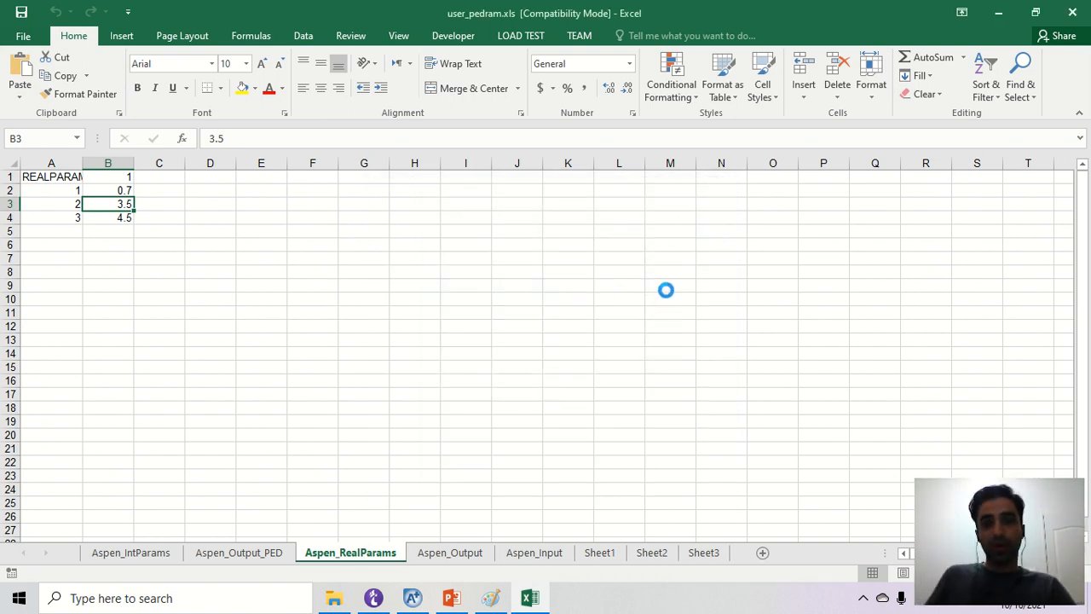
{"action": "key", "text": "ctrl"}
{"action": "key", "text": "ctrl"}
{"action": "key", "text": "ctrl"}
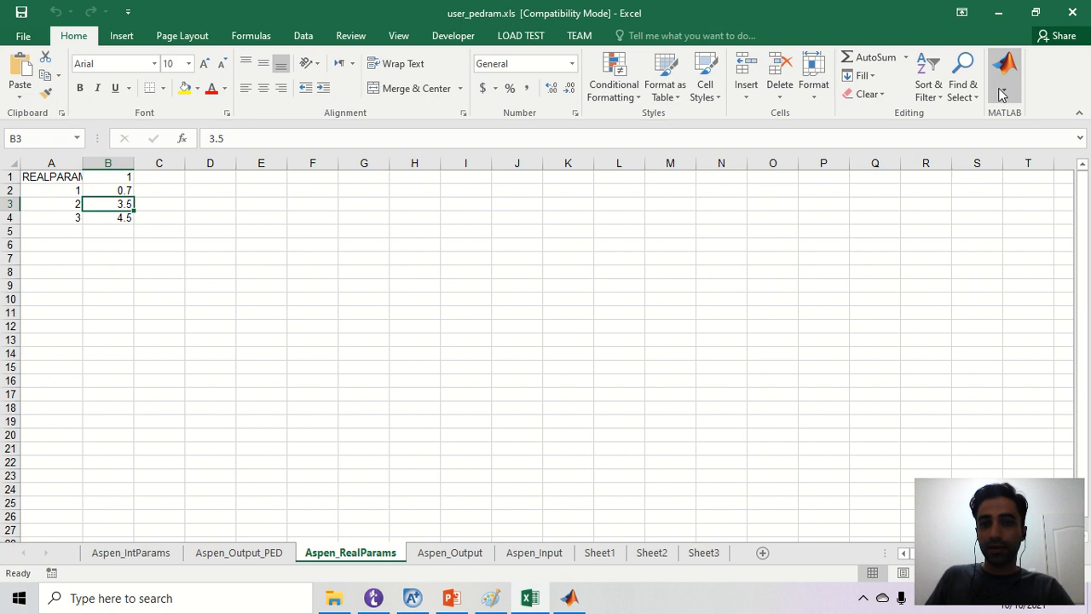
Switch to MATLAB, clear its command window with clc, and return to the Excel workbook
{"action": "left_click", "coordinate": [572, 598]}
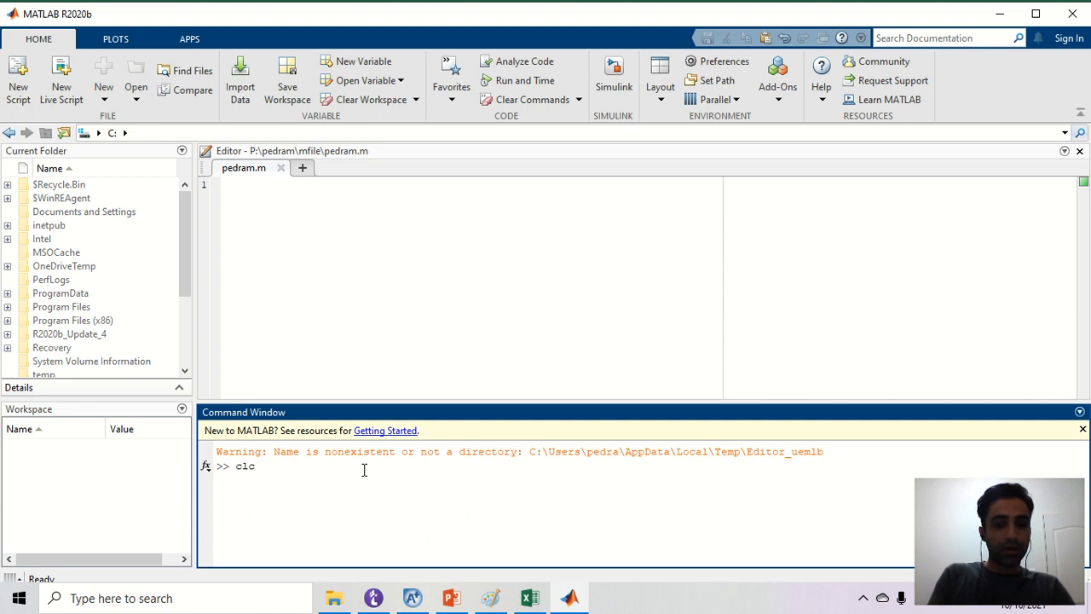
{"action": "key", "text": "Return"}
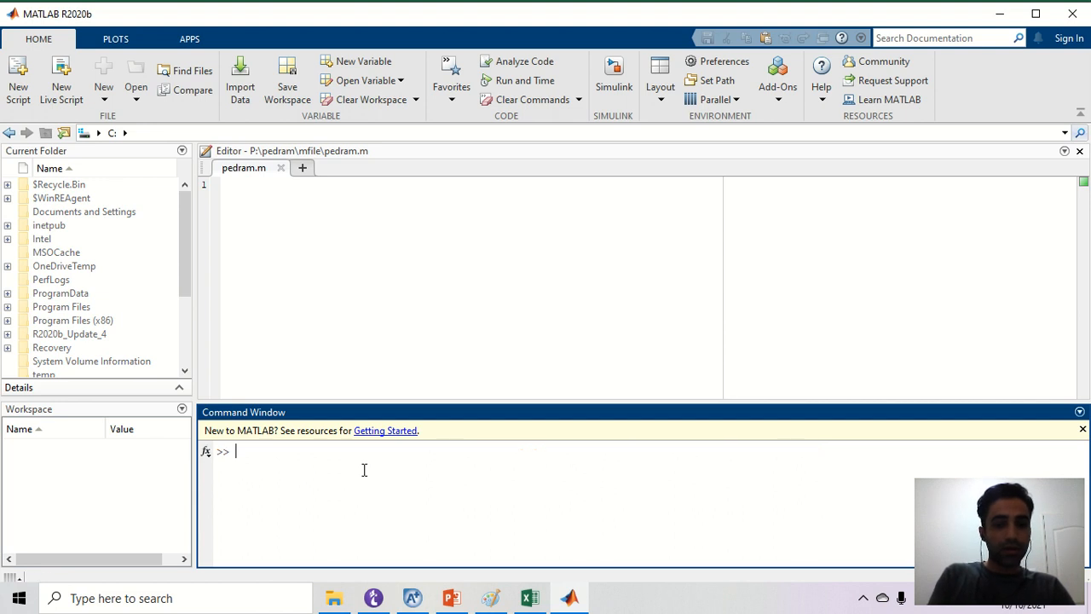
{"action": "left_click", "coordinate": [998, 14]}
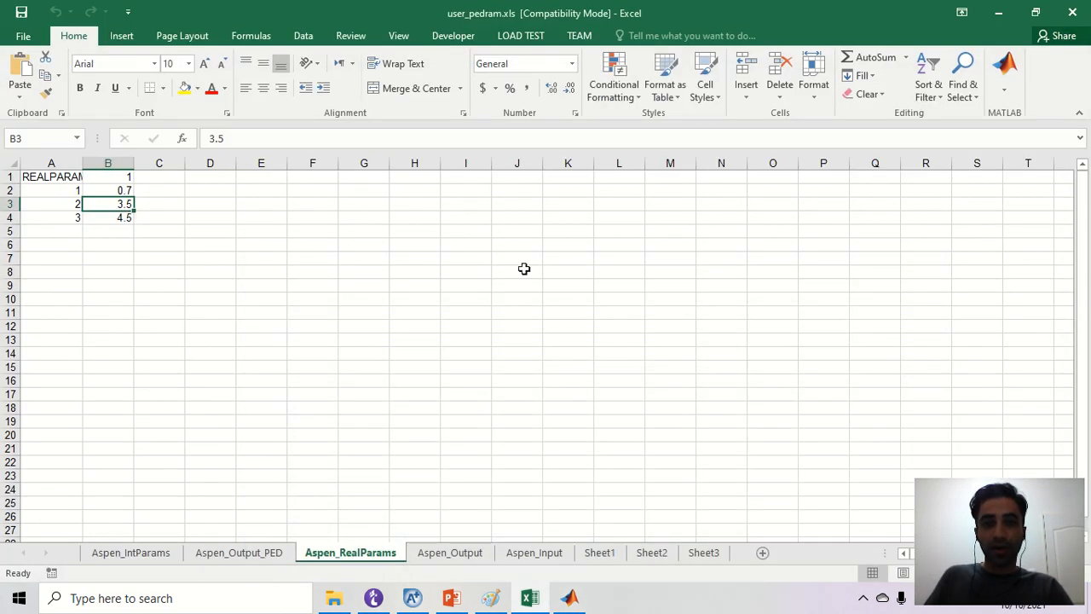
In Paint, widen the canvas to 2218 px and hand-draw an arrow from a letter E to a letter M with a check mark above
{"action": "left_click", "coordinate": [450, 553]}
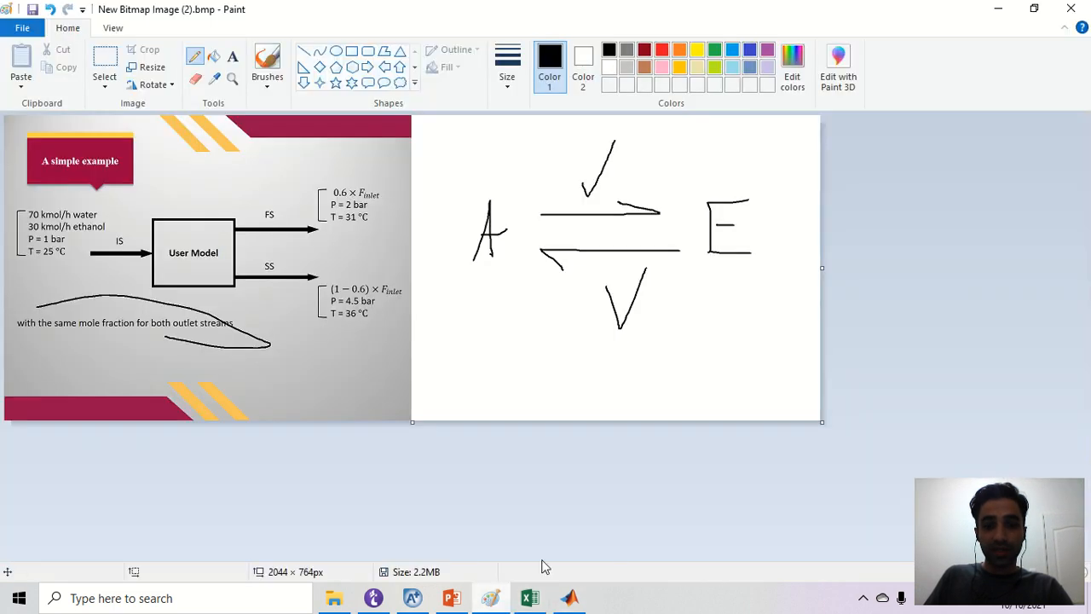
{"action": "left_click", "coordinate": [492, 598]}
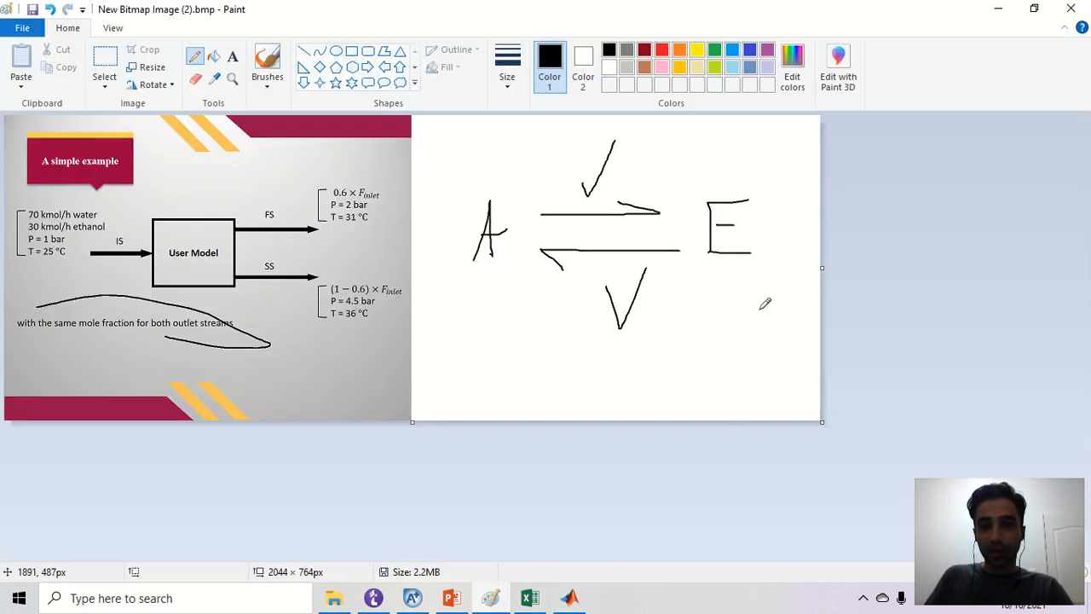
{"action": "mouse_move", "coordinate": [822, 269]}
{"action": "left_mouse_down"}
{"action": "mouse_move", "coordinate": [417, 269]}
{"action": "mouse_move", "coordinate": [891, 267]}
{"action": "left_mouse_up"}
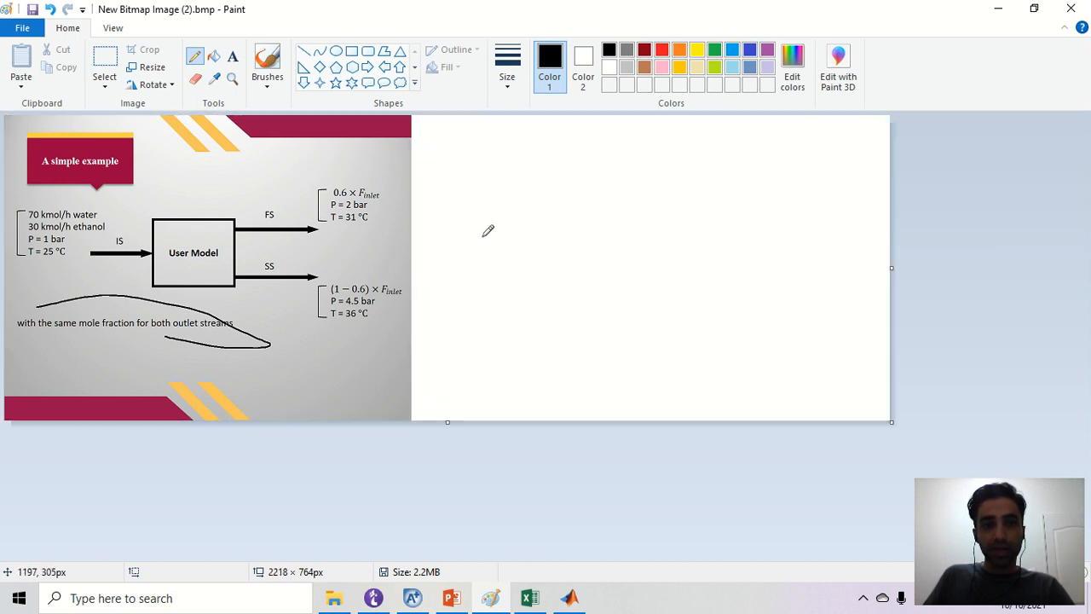
{"action": "mouse_move", "coordinate": [469, 288]}
{"action": "left_mouse_down"}
{"action": "mouse_move", "coordinate": [507, 215]}
{"action": "mouse_move", "coordinate": [497, 293]}
{"action": "left_mouse_up"}
{"action": "mouse_move", "coordinate": [734, 270]}
{"action": "left_mouse_down"}
{"action": "mouse_move", "coordinate": [754, 243]}
{"action": "mouse_move", "coordinate": [797, 235]}
{"action": "mouse_move", "coordinate": [805, 258]}
{"action": "left_mouse_up"}
{"action": "mouse_move", "coordinate": [543, 222]}
{"action": "left_mouse_down"}
{"action": "mouse_move", "coordinate": [700, 222]}
{"action": "mouse_move", "coordinate": [666, 207]}
{"action": "left_mouse_up"}
{"action": "left_click_drag", "start_coordinate": [590, 193], "coordinate": [634, 150]}
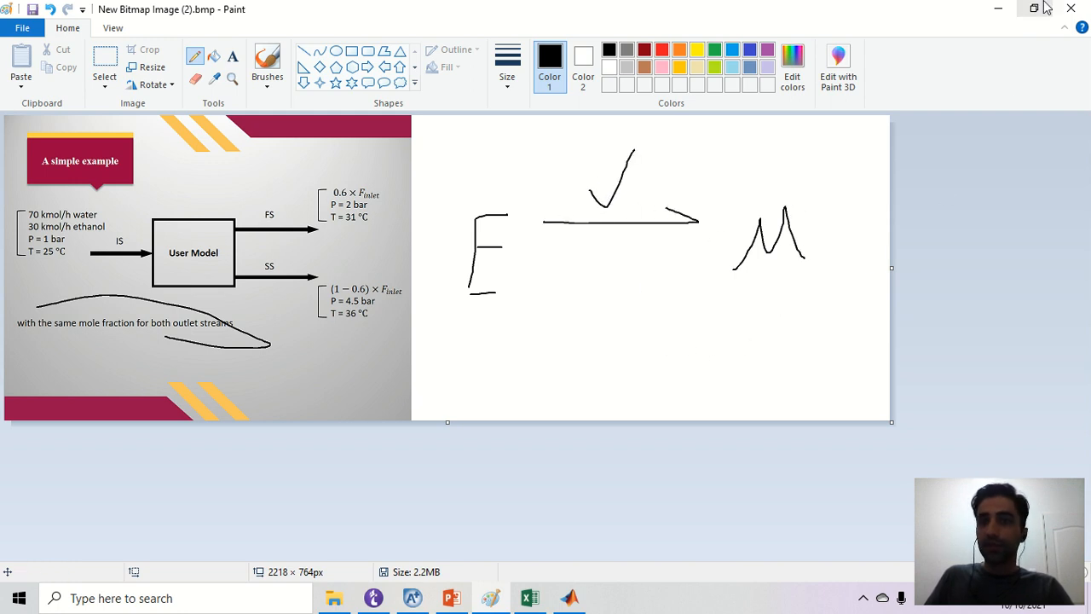
{"action": "left_click", "coordinate": [999, 10]}
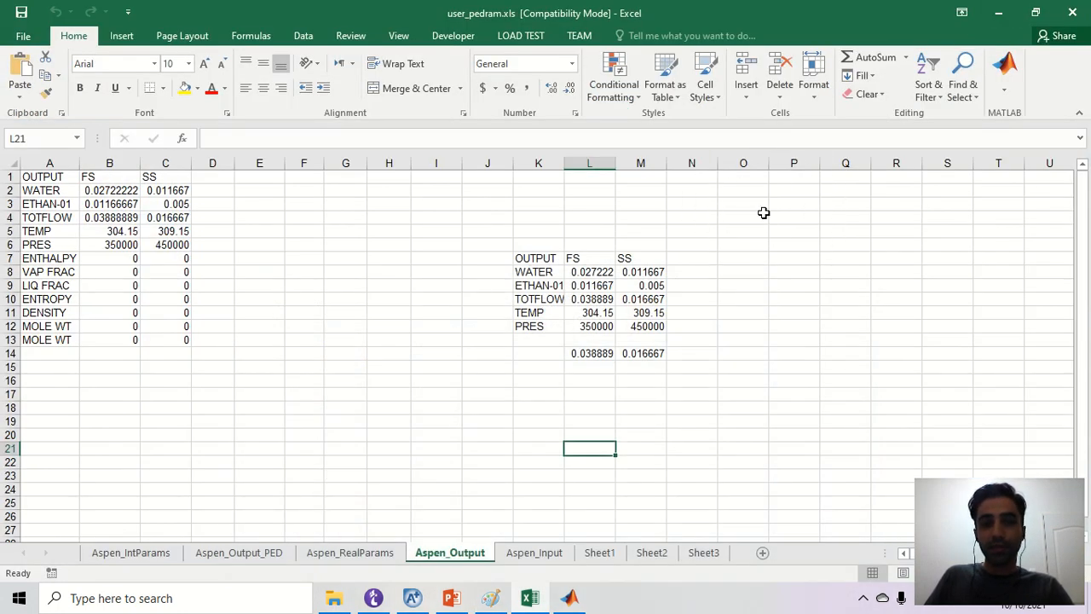
Undo the check mark drawn above the arrow in the Paint sketch and return to Excel
{"action": "key", "text": "alt+Tab"}
{"action": "key", "text": "ctrl+z"}
{"action": "key", "text": "alt+Tab"}
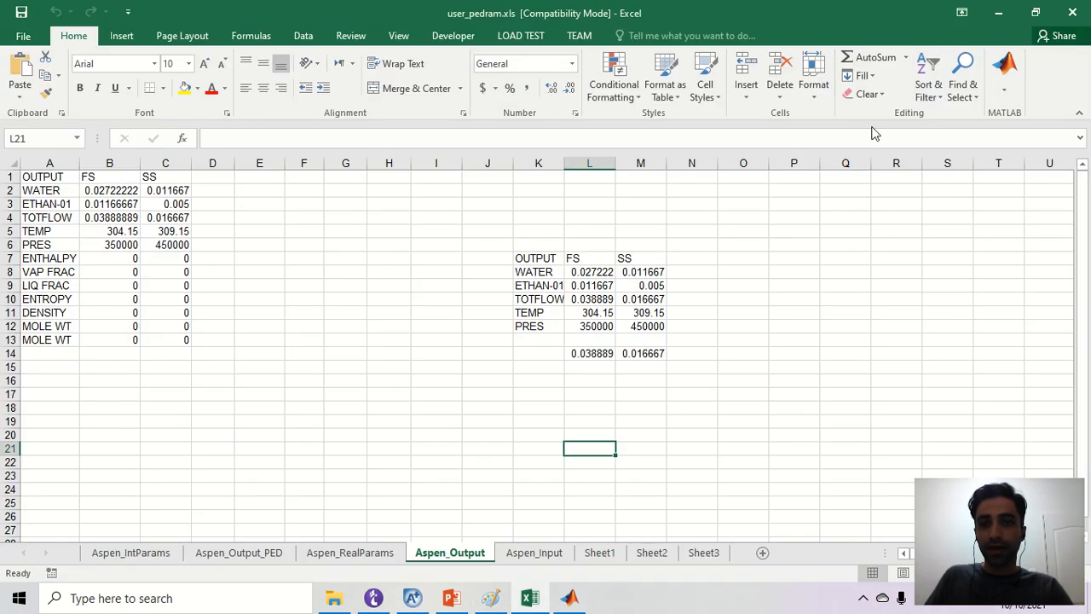
Go to the Aspen_Input sheet and send the workbook's named ranges to MATLAB
{"action": "left_click", "coordinate": [773, 288]}
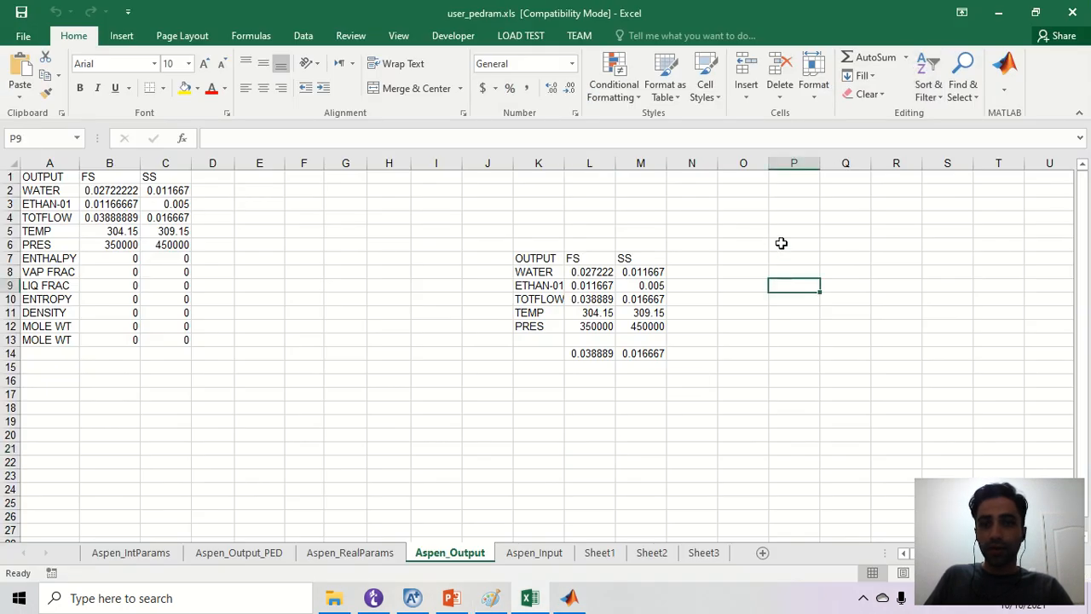
{"action": "left_click", "coordinate": [534, 554]}
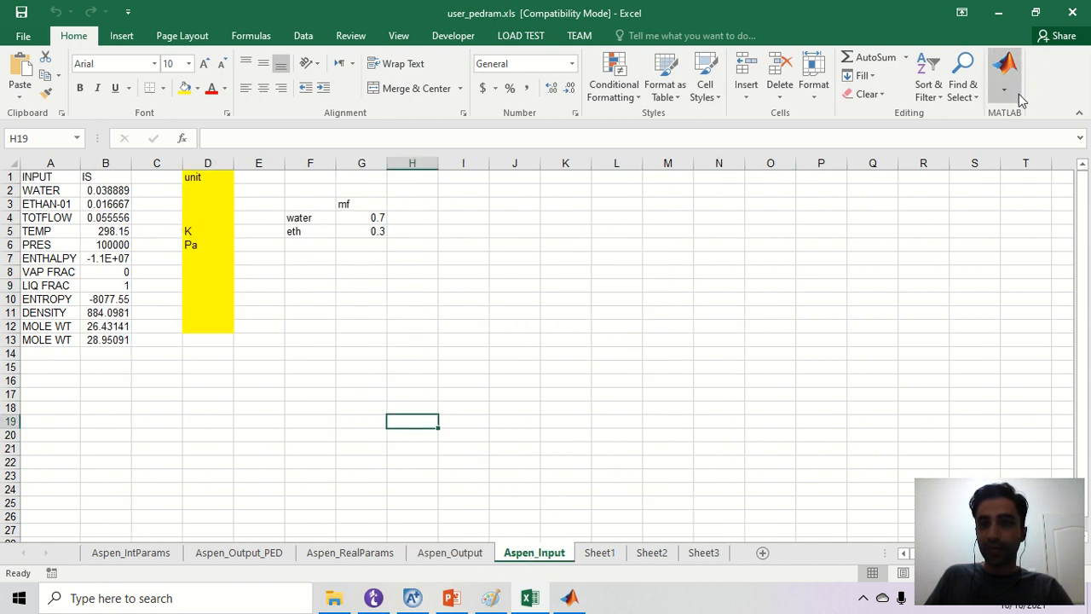
{"action": "left_click", "coordinate": [1007, 93]}
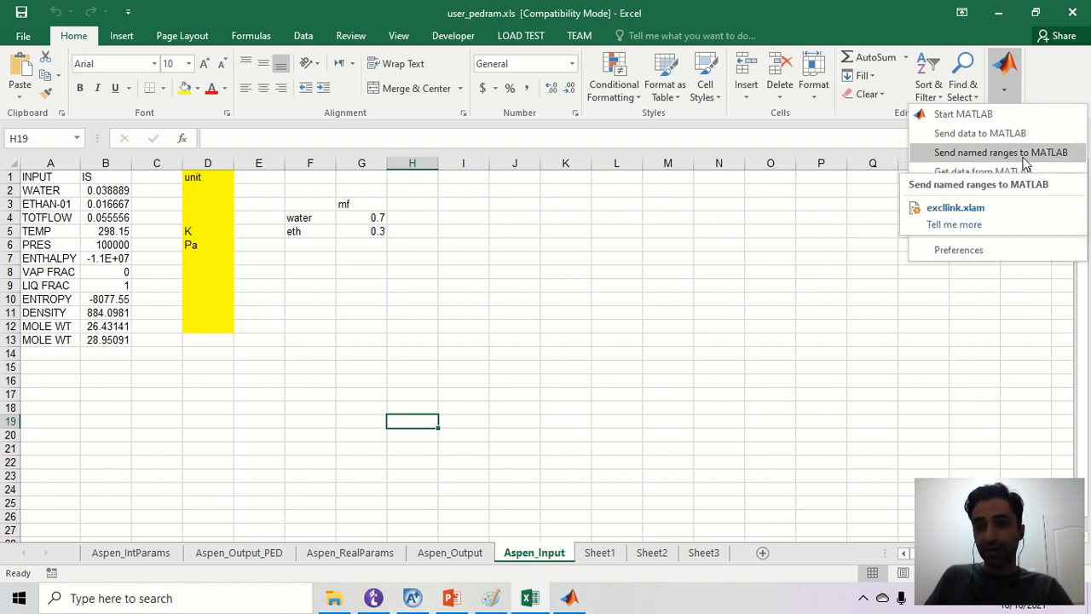
{"action": "left_click", "coordinate": [651, 275]}
{"action": "left_click", "coordinate": [635, 277]}
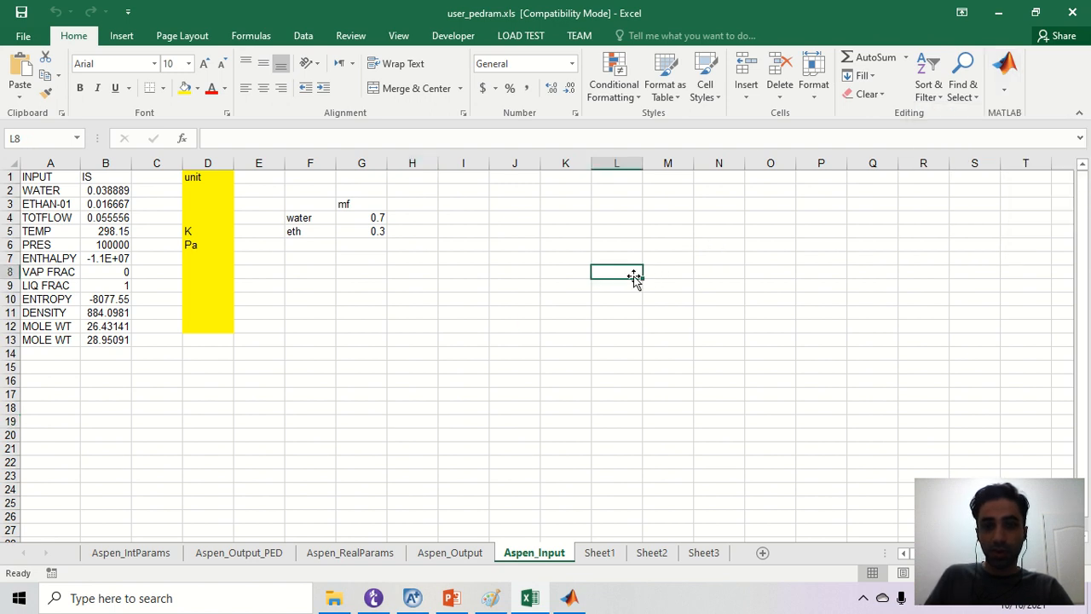
{"action": "right_click", "coordinate": [636, 277]}
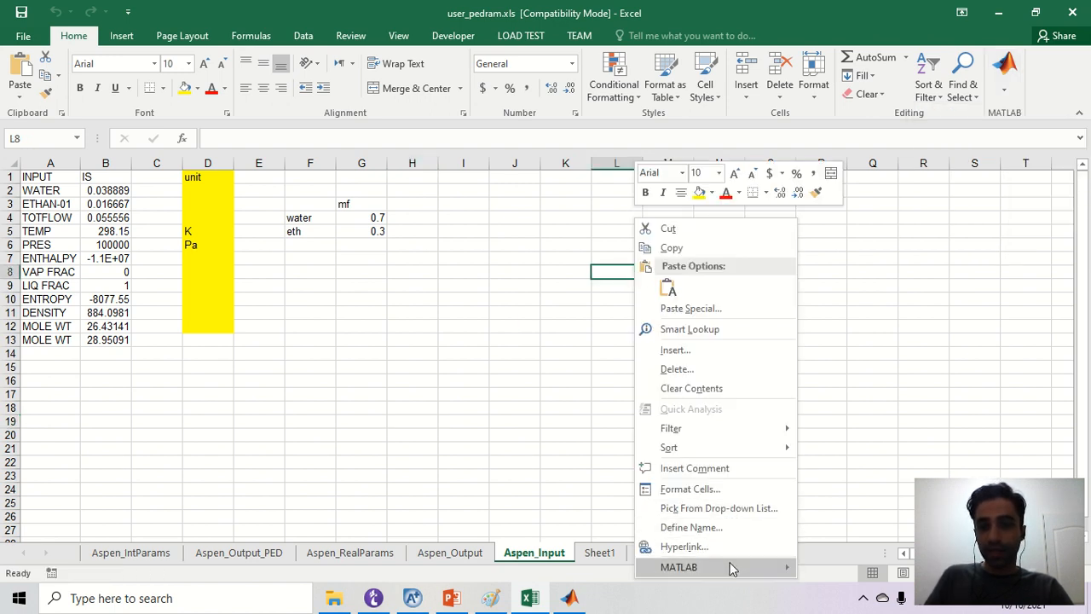
{"action": "mouse_move", "coordinate": [731, 568]}
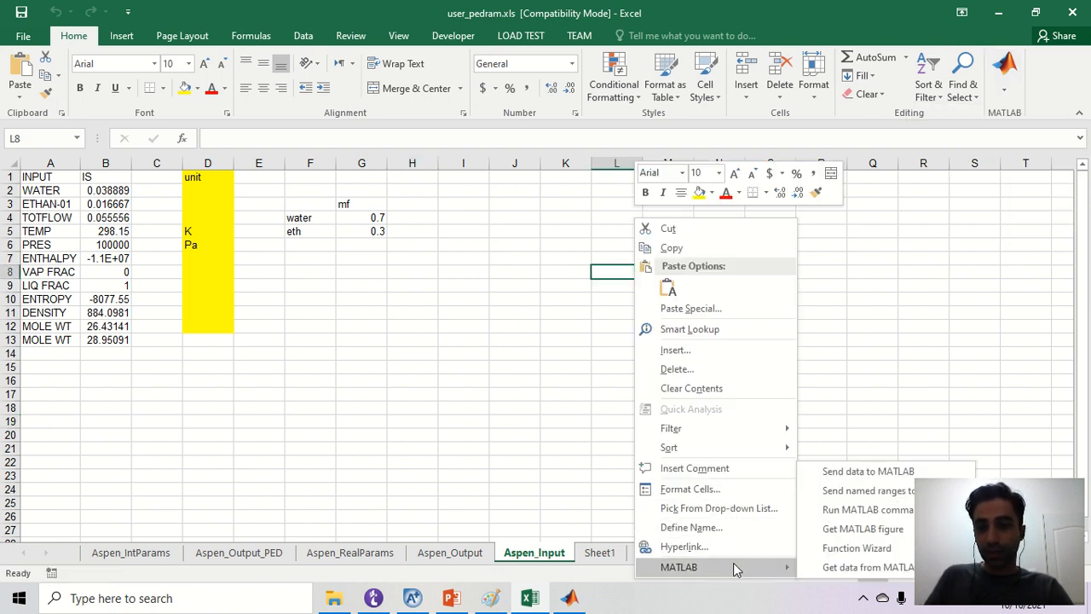
{"action": "left_click", "coordinate": [895, 497]}
Switch to MATLAB, open the Aspen_Input workspace variable, and select its first eight rows to examine the transferred values
{"action": "key", "text": "alt+Tab"}
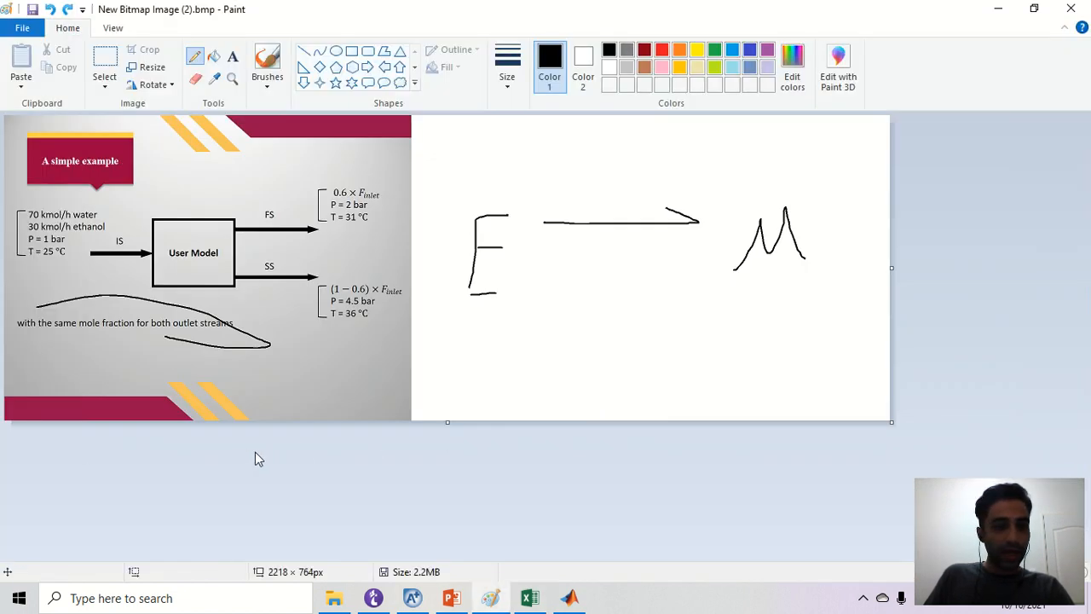
{"action": "key", "text": "alt+Tab"}
{"action": "key", "text": "alt+Tab"}
{"action": "key", "text": "Tab"}
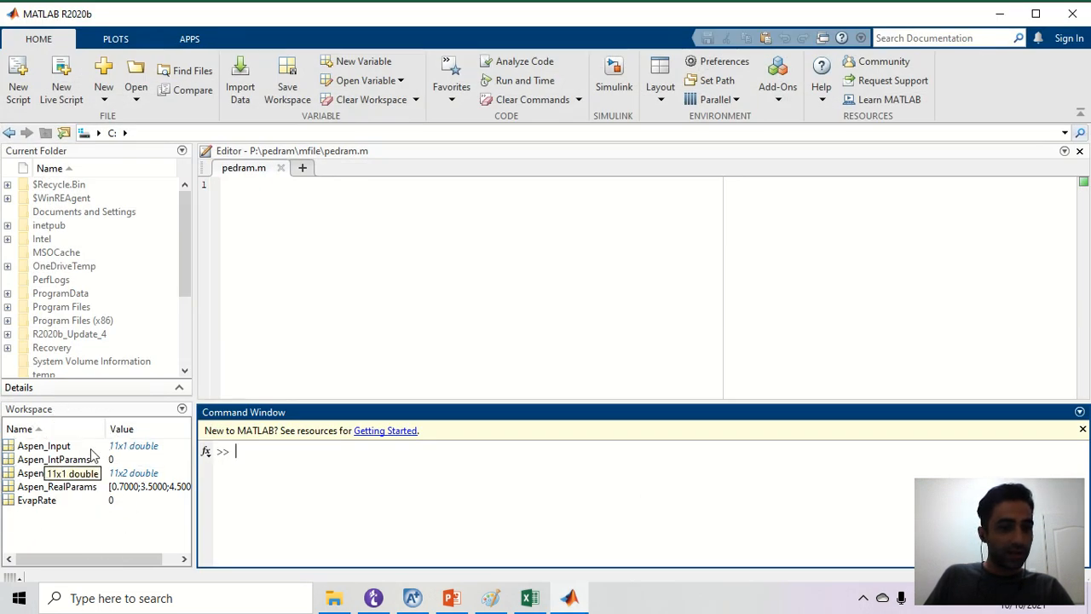
{"action": "left_click_drag", "start_coordinate": [103, 432], "coordinate": [107, 431]}
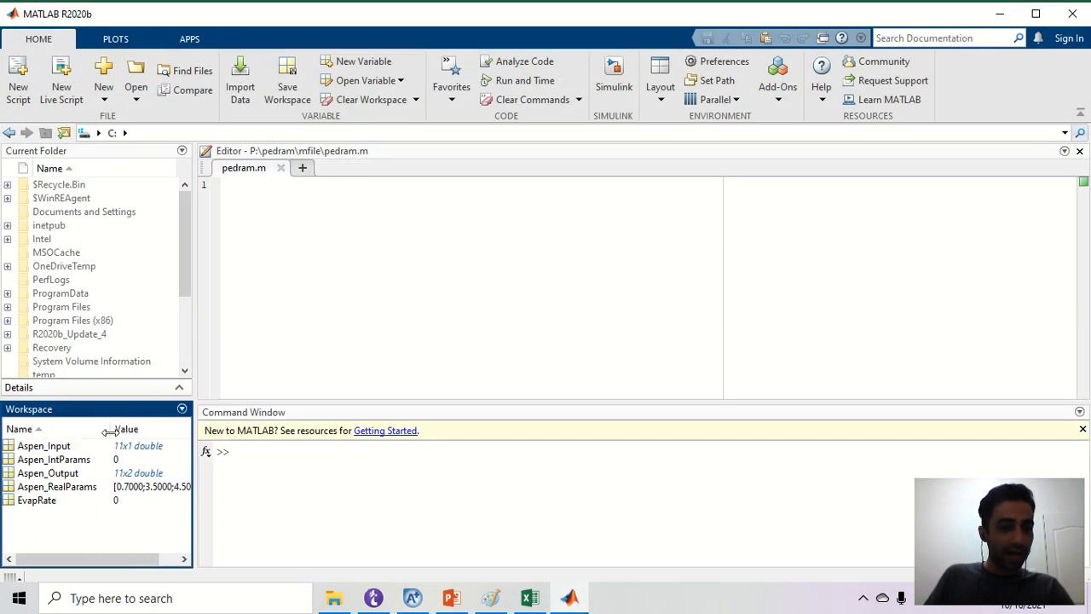
{"action": "left_click", "coordinate": [47, 448]}
{"action": "double_click", "coordinate": [48, 451]}
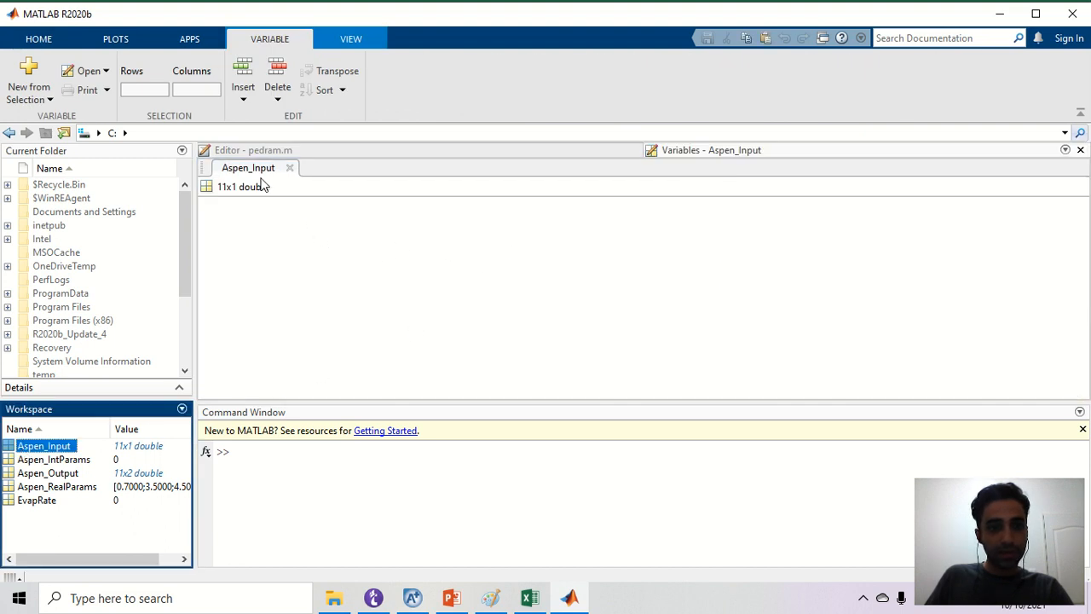
{"action": "left_click_drag", "start_coordinate": [247, 226], "coordinate": [254, 345]}
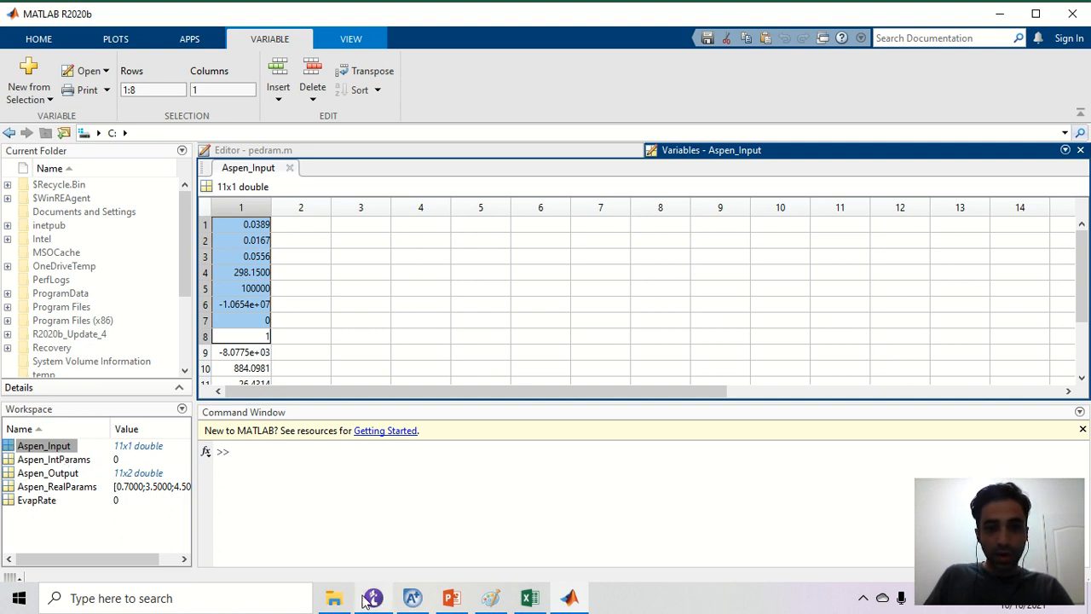
Select B2:B12 on the Aspen_Input sheet in Excel and compare the values with the Aspen_Input variable in MATLAB
{"action": "left_click", "coordinate": [530, 598]}
{"action": "left_click_drag", "start_coordinate": [118, 192], "coordinate": [109, 326]}
{"action": "key", "text": "alt+Tab"}
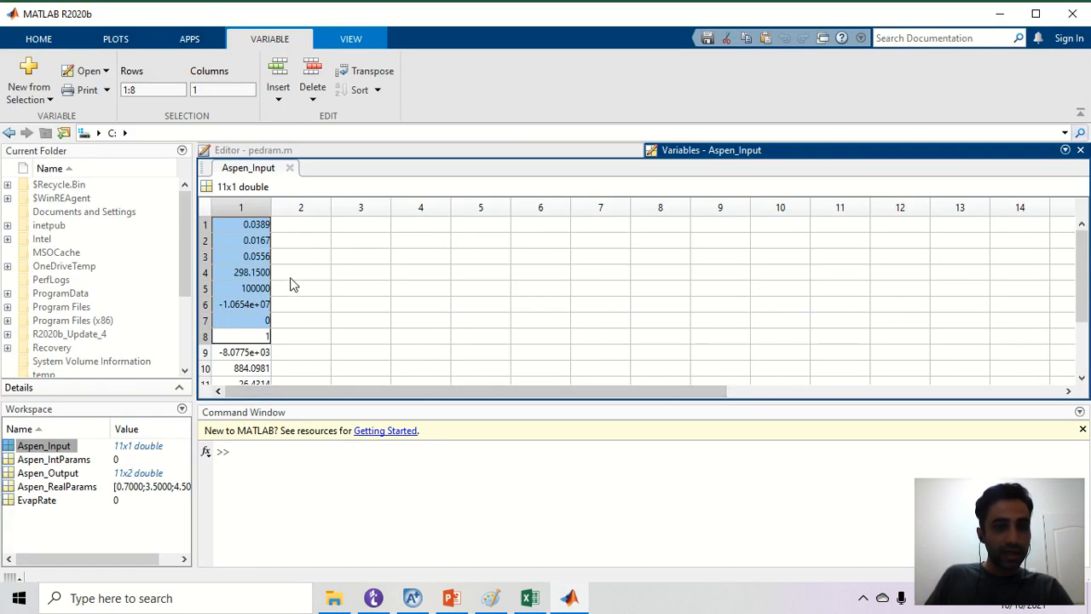
{"action": "key", "text": "alt+Tab"}
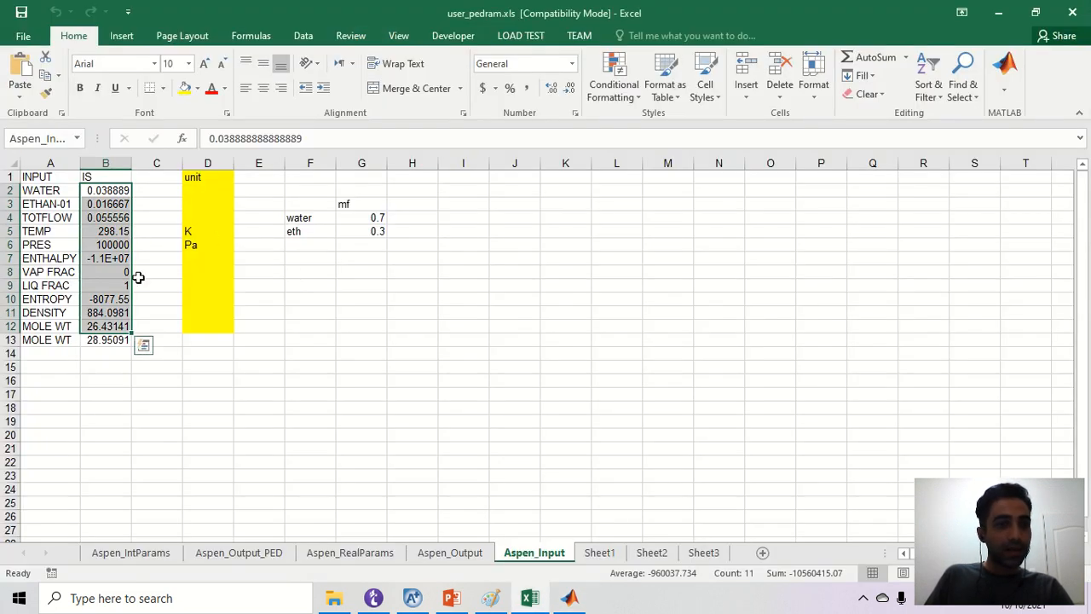
{"action": "key", "text": "alt+Tab"}
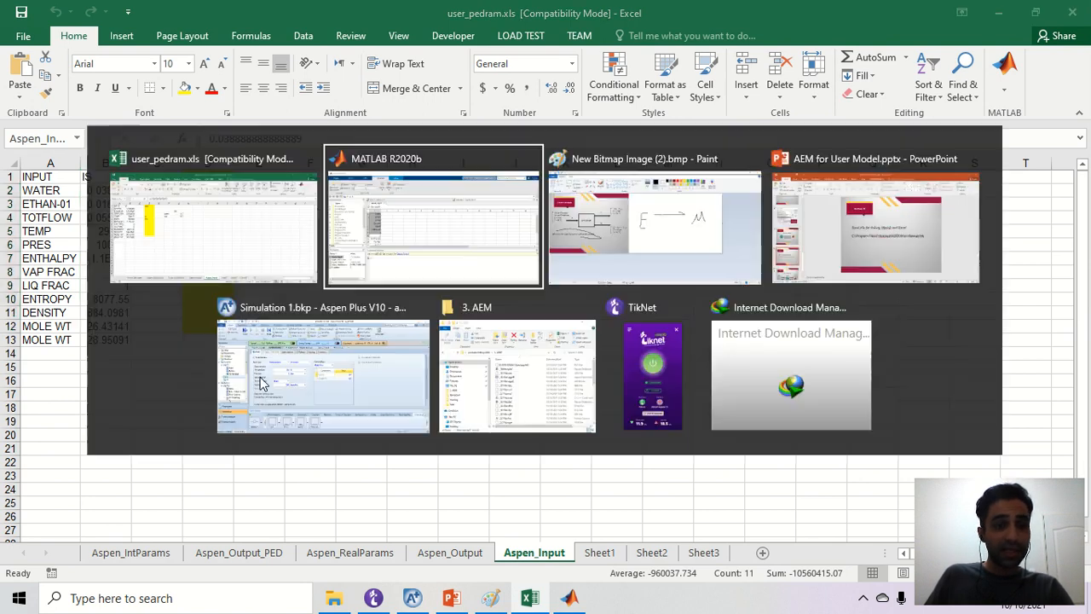
{"action": "key", "text": "alt+Tab"}
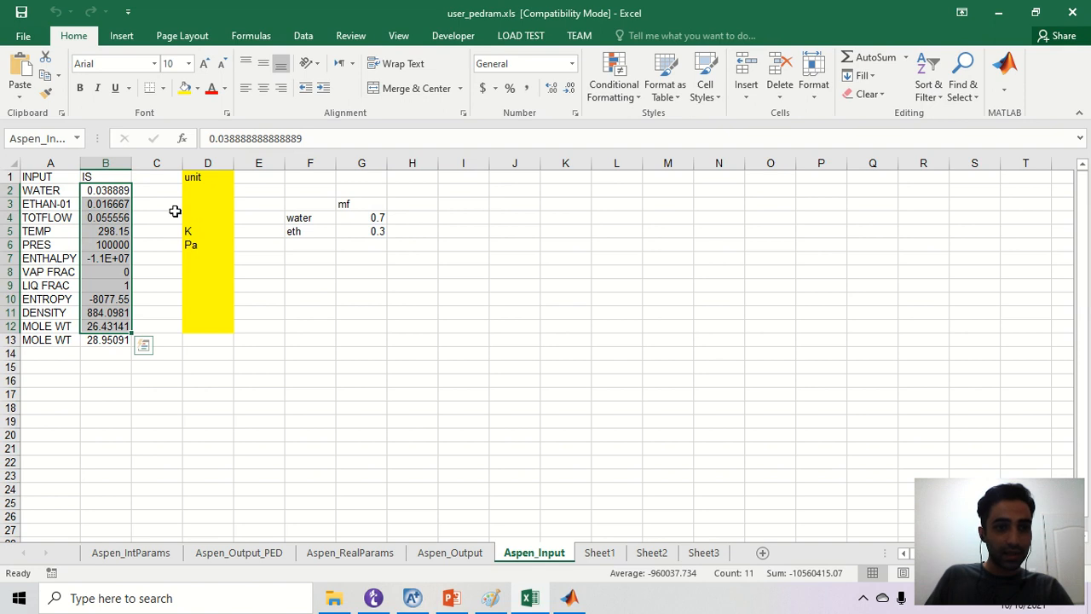
{"action": "left_click", "coordinate": [175, 211]}
Switch to MATLAB and go through the other transferred workspace variables: Aspen_IntParams, Aspen_Output and EvapRate
{"action": "key", "text": "alt+Tab"}
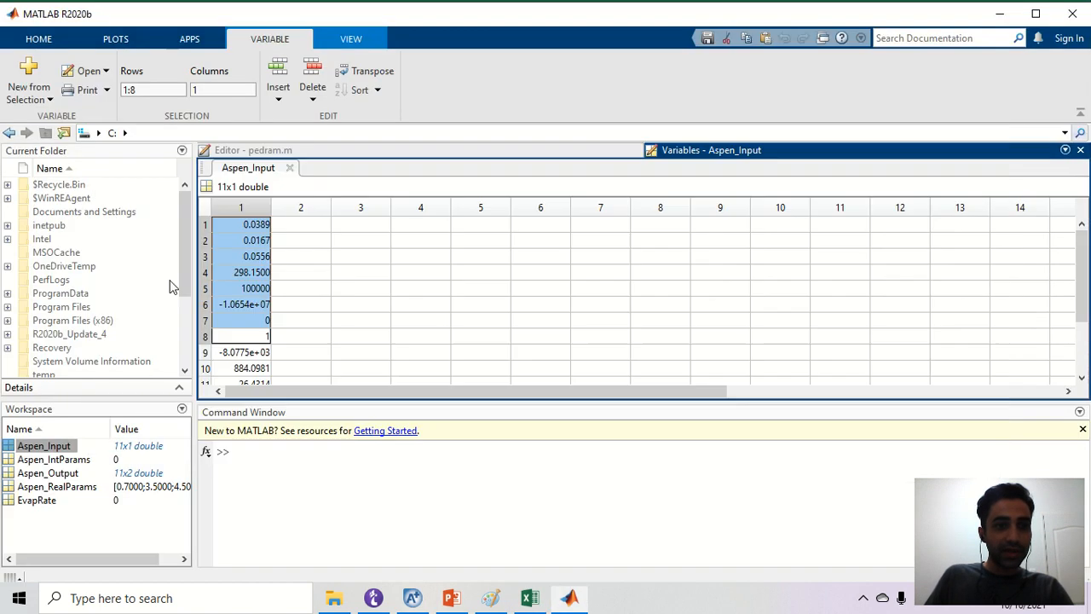
{"action": "left_click", "coordinate": [60, 460]}
{"action": "left_click", "coordinate": [63, 474]}
{"action": "left_click", "coordinate": [66, 501]}
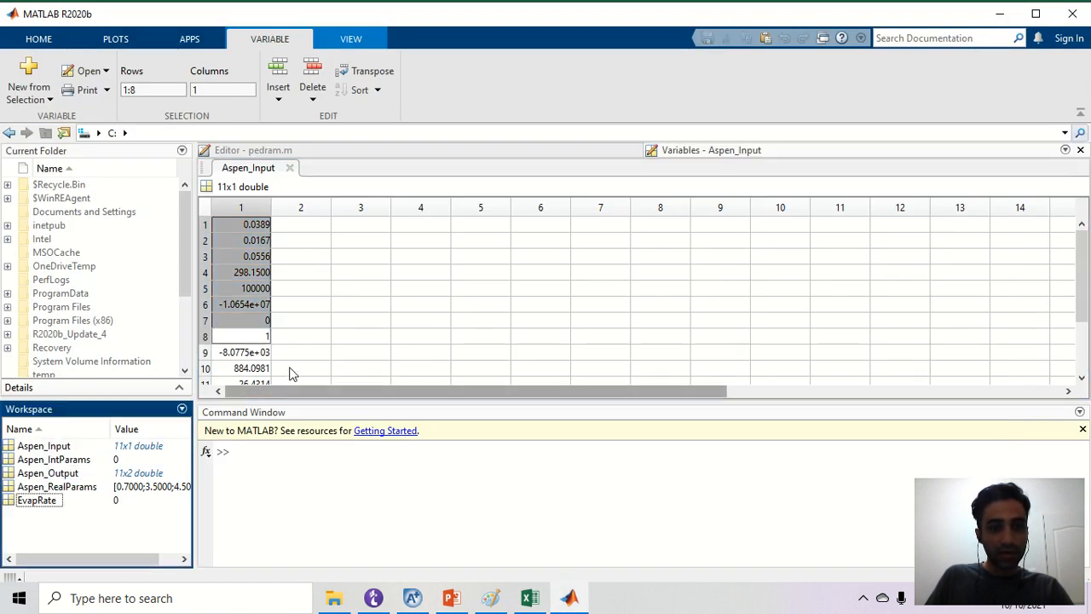
Switch to Excel, open the Name Manager, widen its Value column, and inspect the Aspen_Output named range
{"action": "key", "text": "alt+Tab"}
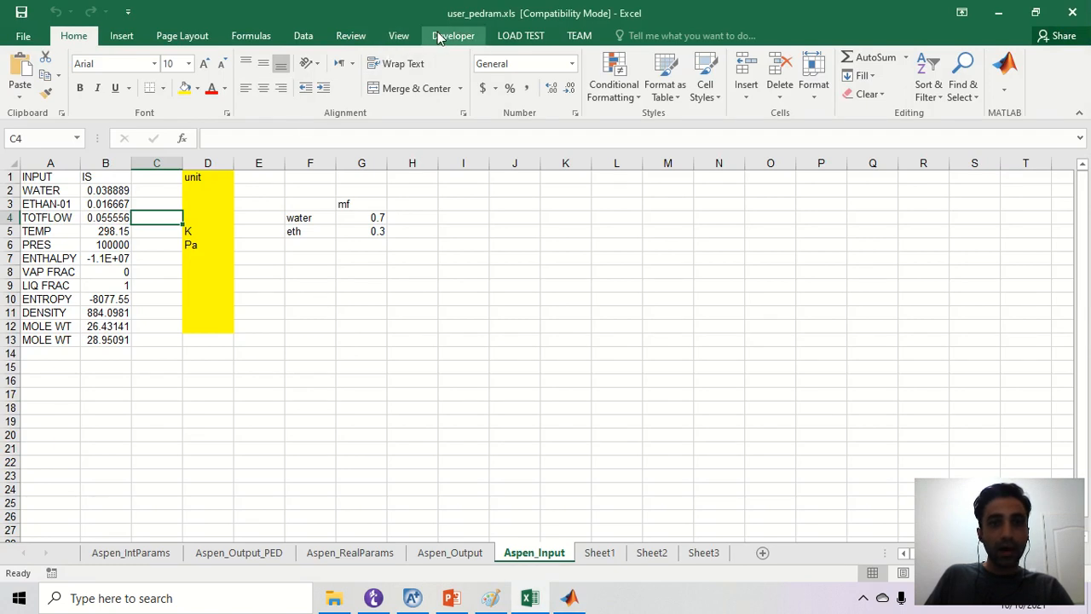
{"action": "left_click", "coordinate": [188, 38]}
{"action": "left_click", "coordinate": [251, 36]}
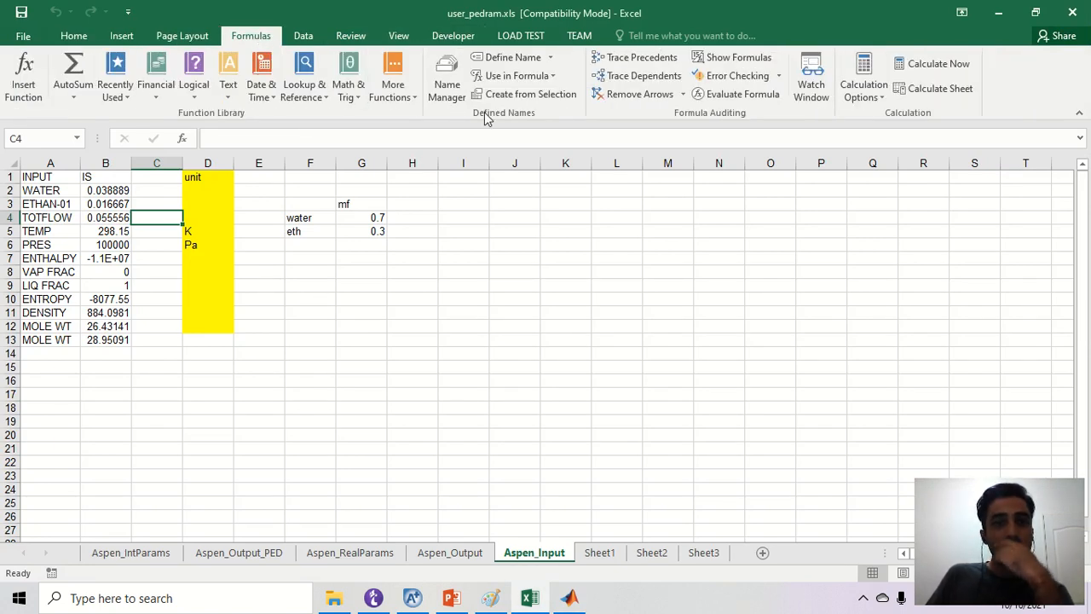
{"action": "left_click", "coordinate": [448, 93]}
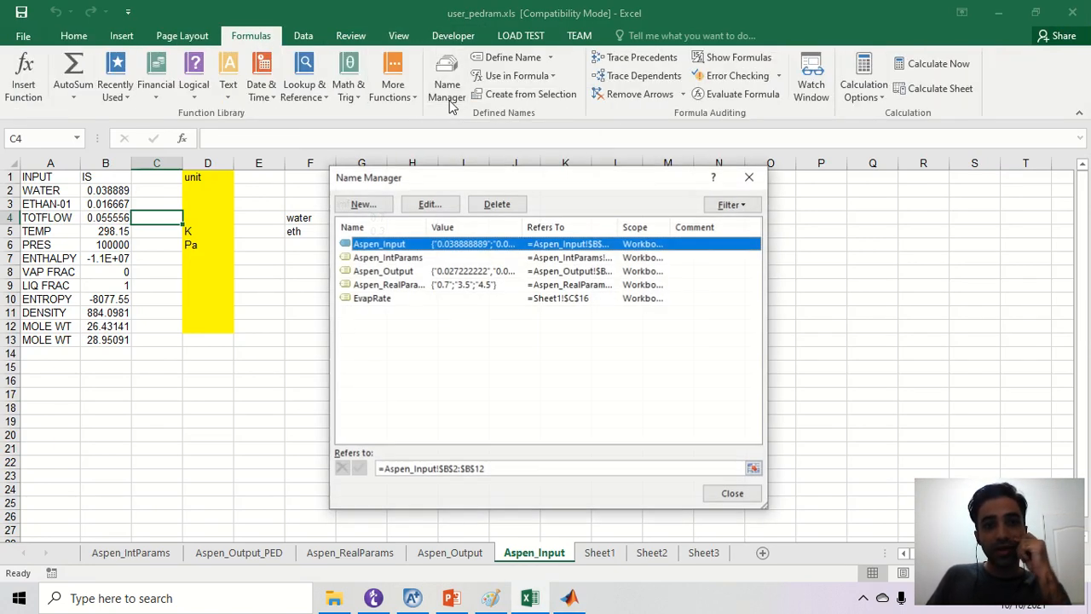
{"action": "left_click_drag", "start_coordinate": [522, 227], "coordinate": [695, 230]}
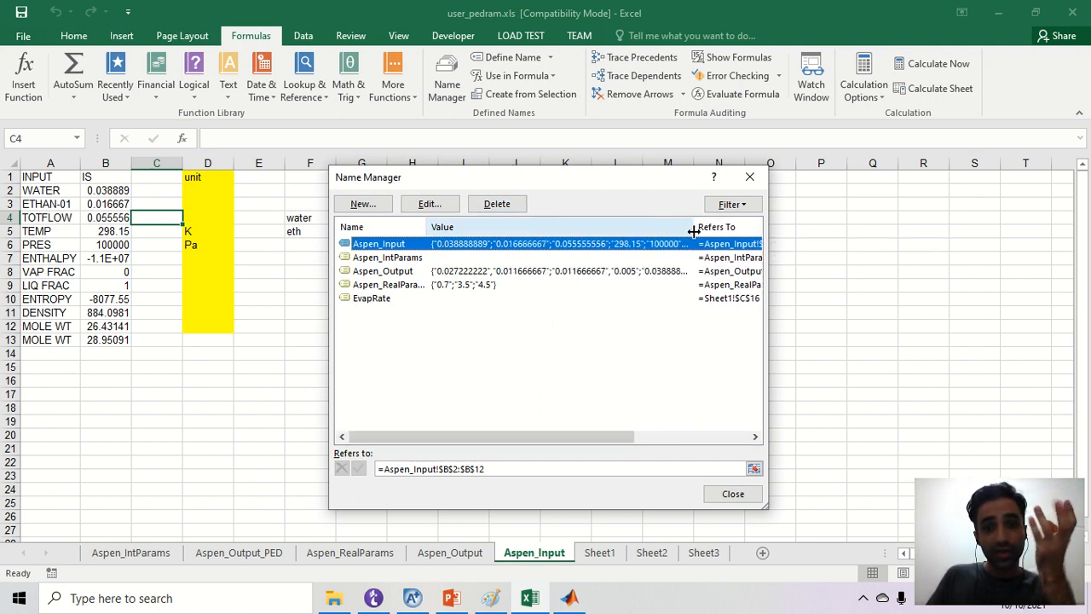
{"action": "mouse_move", "coordinate": [418, 600]}
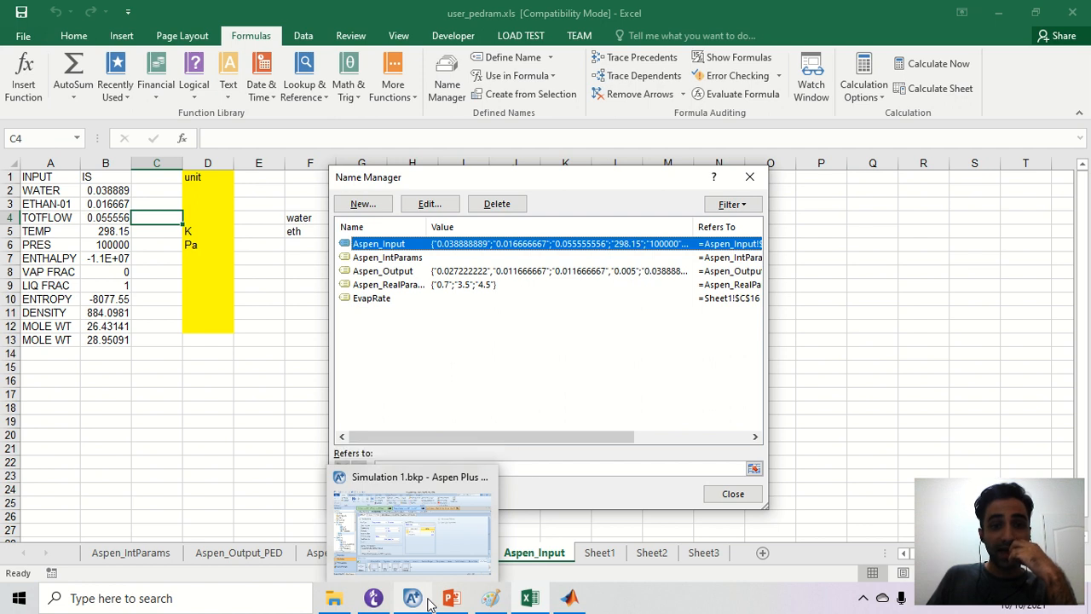
{"action": "left_click", "coordinate": [410, 271]}
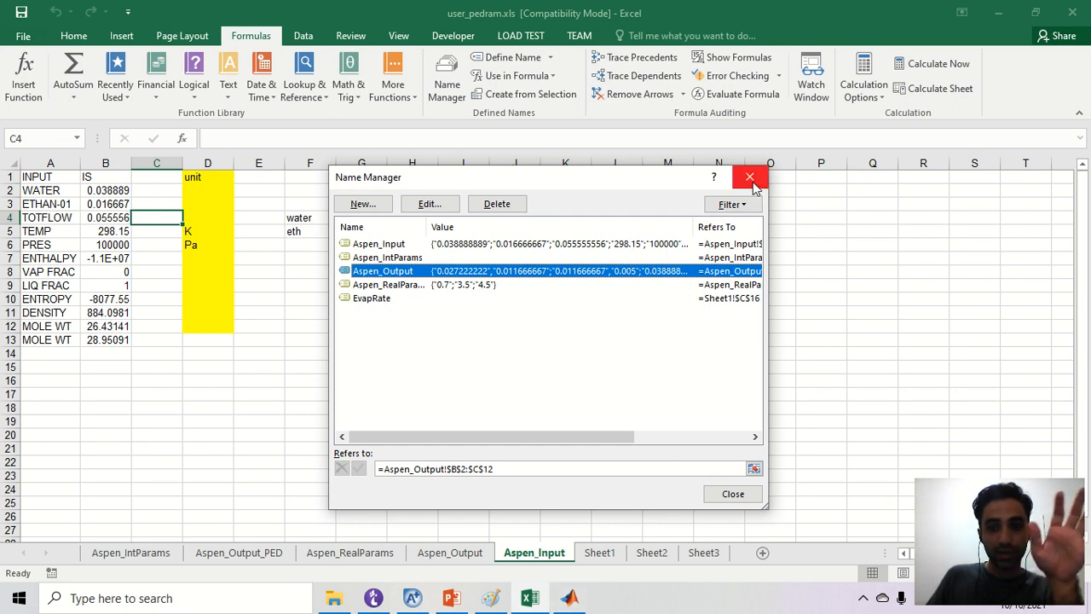
{"action": "left_click", "coordinate": [749, 177]}
Switch to MATLAB, open the Aspen_Output variable, and select its first five rows across both columns to examine them
{"action": "left_click", "coordinate": [569, 598]}
{"action": "double_click", "coordinate": [38, 474]}
{"action": "left_click", "coordinate": [284, 273]}
{"action": "left_click_drag", "start_coordinate": [259, 227], "coordinate": [295, 290]}
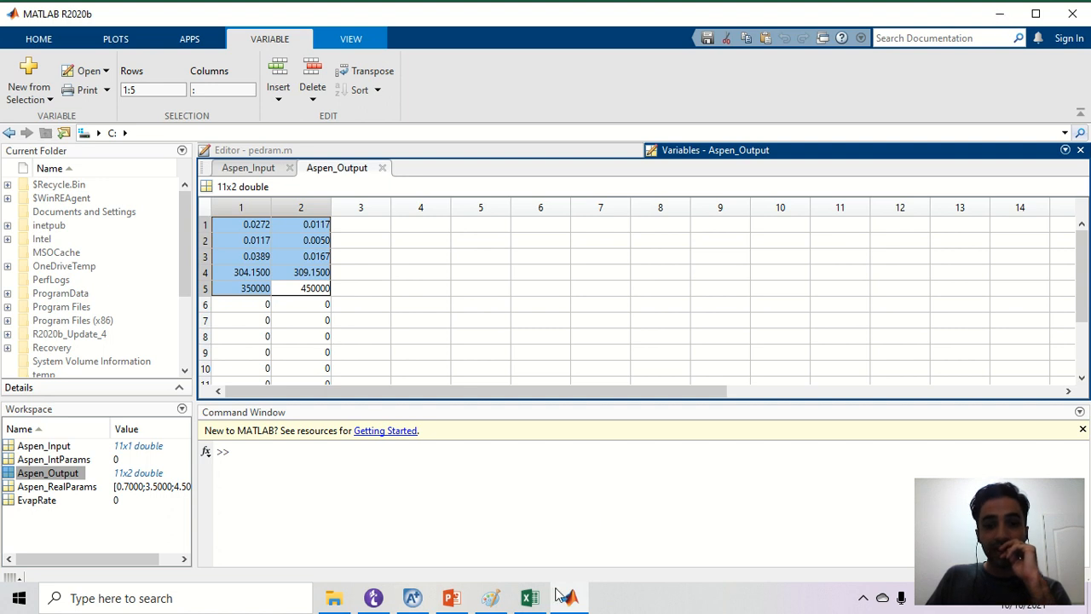
Switch to Paint, hand-draw a check mark above the arrow from E to M, and minimize the sketch
{"action": "left_click", "coordinate": [490, 598]}
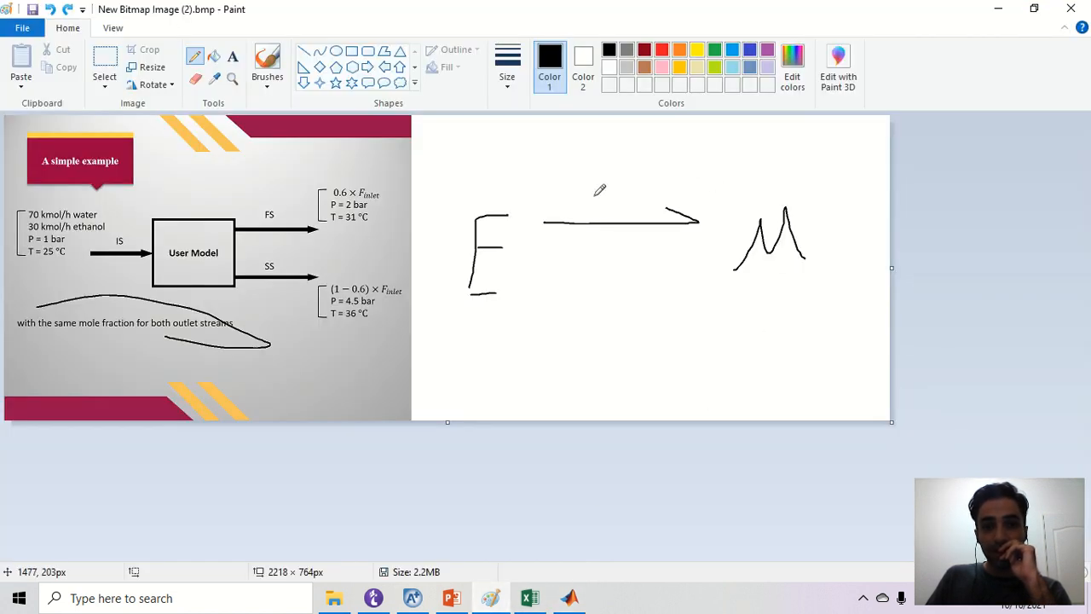
{"action": "mouse_move", "coordinate": [594, 196]}
{"action": "left_mouse_down"}
{"action": "mouse_move", "coordinate": [601, 208]}
{"action": "mouse_move", "coordinate": [652, 156]}
{"action": "left_mouse_up"}
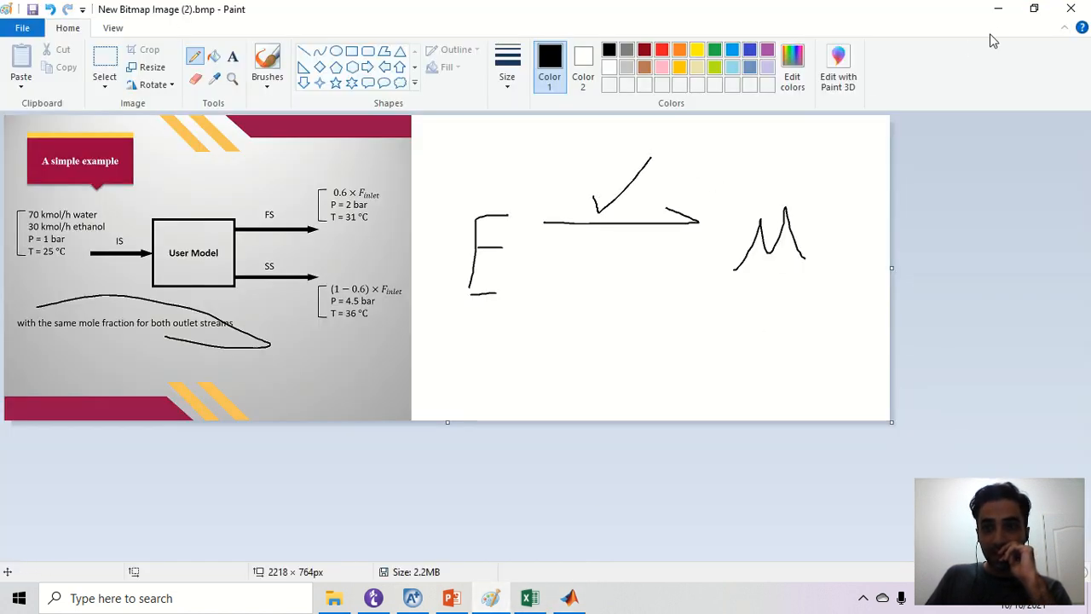
{"action": "left_click", "coordinate": [1000, 13]}
Clear all MATLAB workspace variables with clear and empty the Command Window with clc
{"action": "left_click", "coordinate": [433, 473]}
{"action": "type", "text": "clear"}
{"action": "key", "text": "Return"}
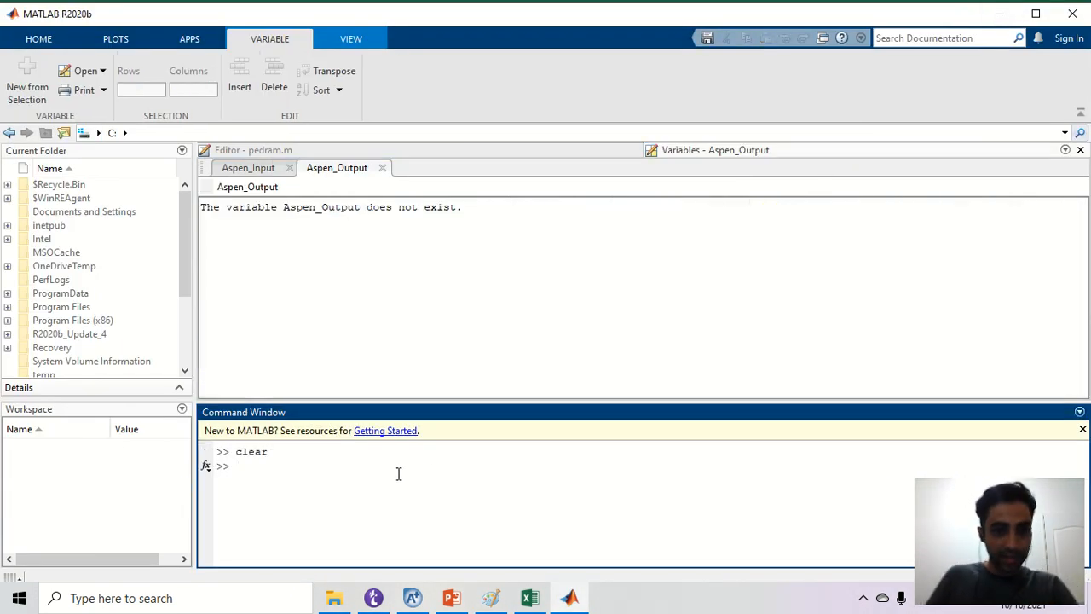
{"action": "type", "text": "clc"}
{"action": "key", "text": "Return"}
Switch to Excel and enter the formula =MLPutRanges() in cell I12 of the Aspen_Input sheet
{"action": "key", "text": "alt+Tab"}
{"action": "key", "text": "alt+Tab"}
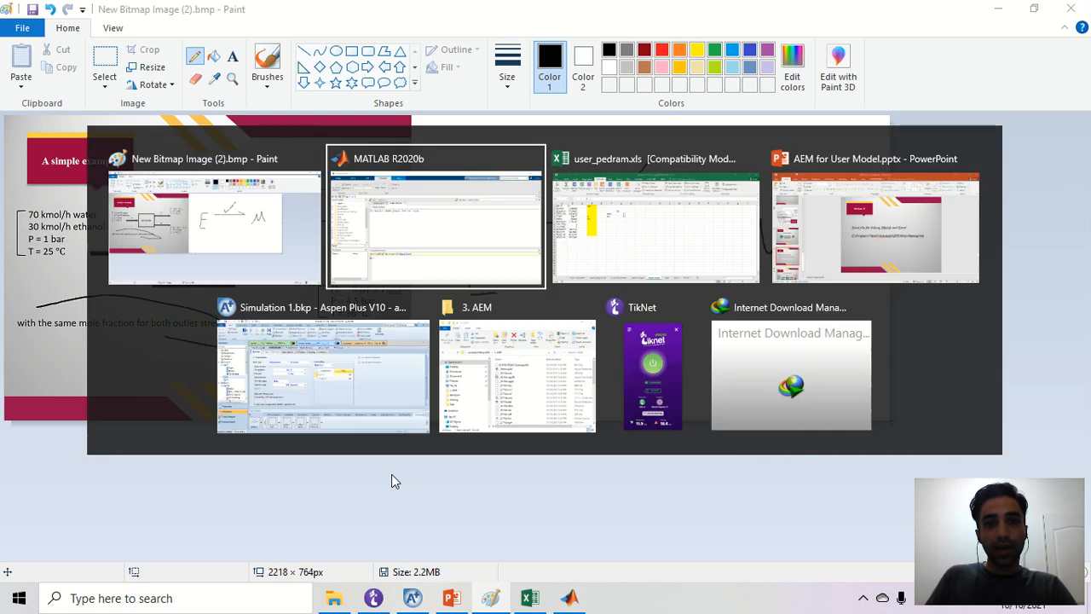
{"action": "key", "text": "Tab"}
{"action": "left_click", "coordinate": [462, 327]}
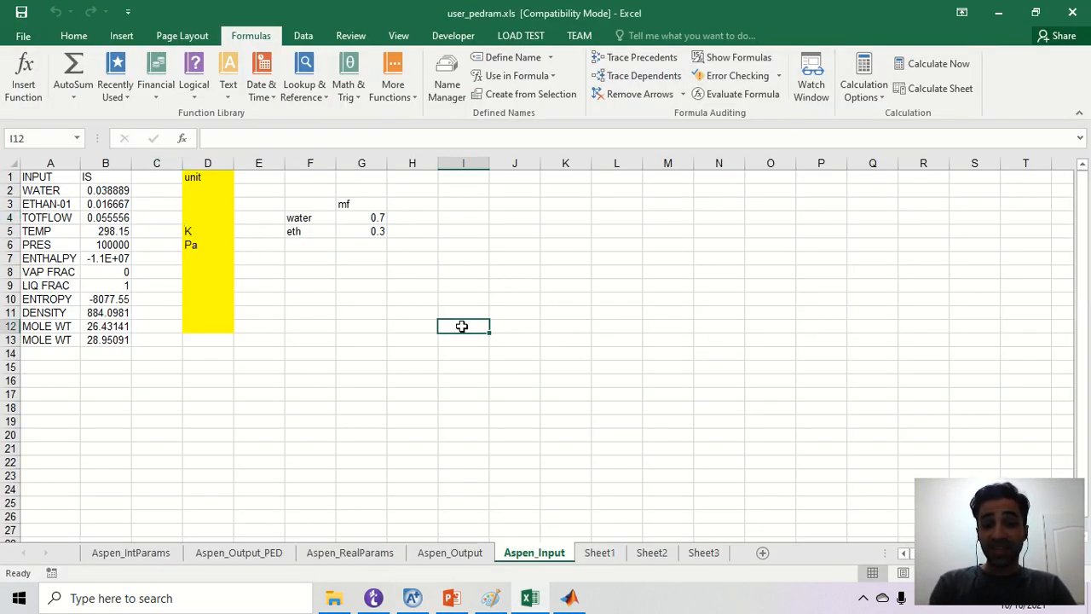
{"action": "type", "text": "="}
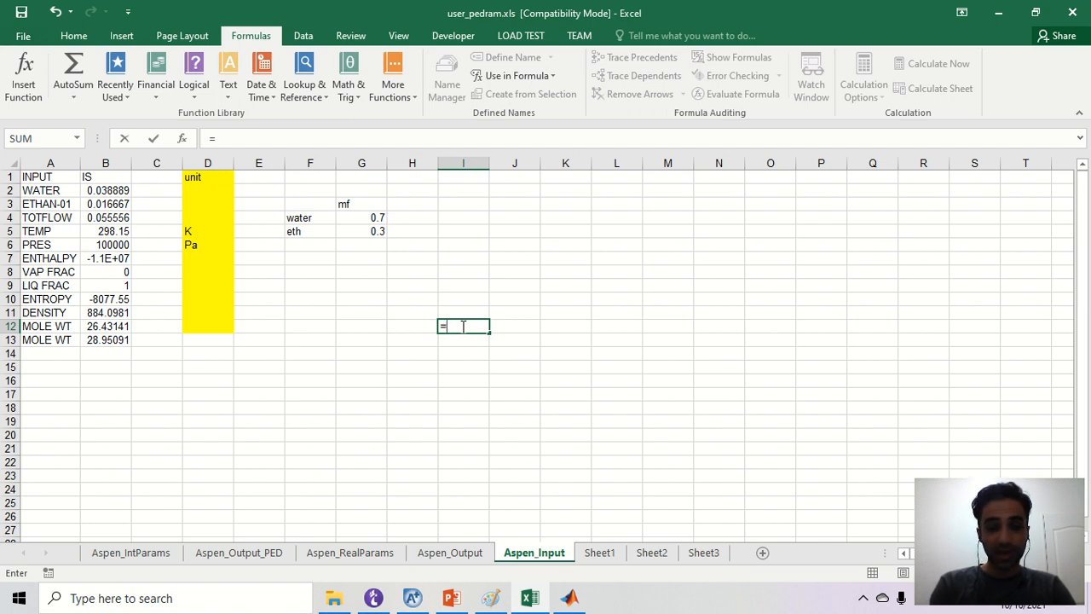
{"action": "type", "text": "mlpu"}
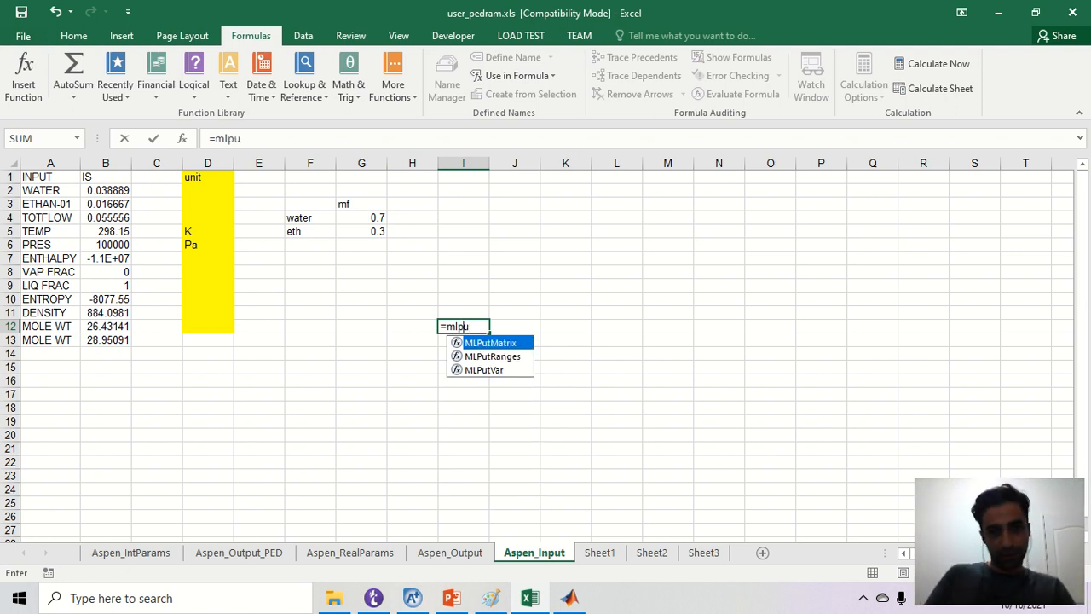
{"action": "double_click", "coordinate": [506, 357]}
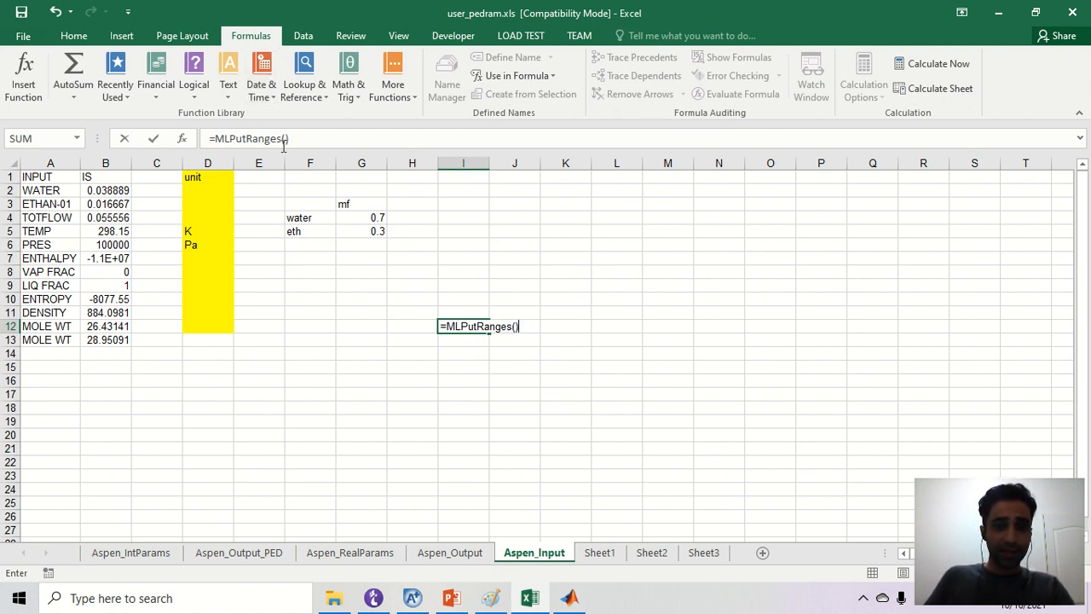
{"action": "key", "text": "Return"}
Check the MATLAB workspace for the variables sent by the formula and return to Excel
{"action": "key", "text": "alt+Tab"}
{"action": "key", "text": "alt+Tab"}
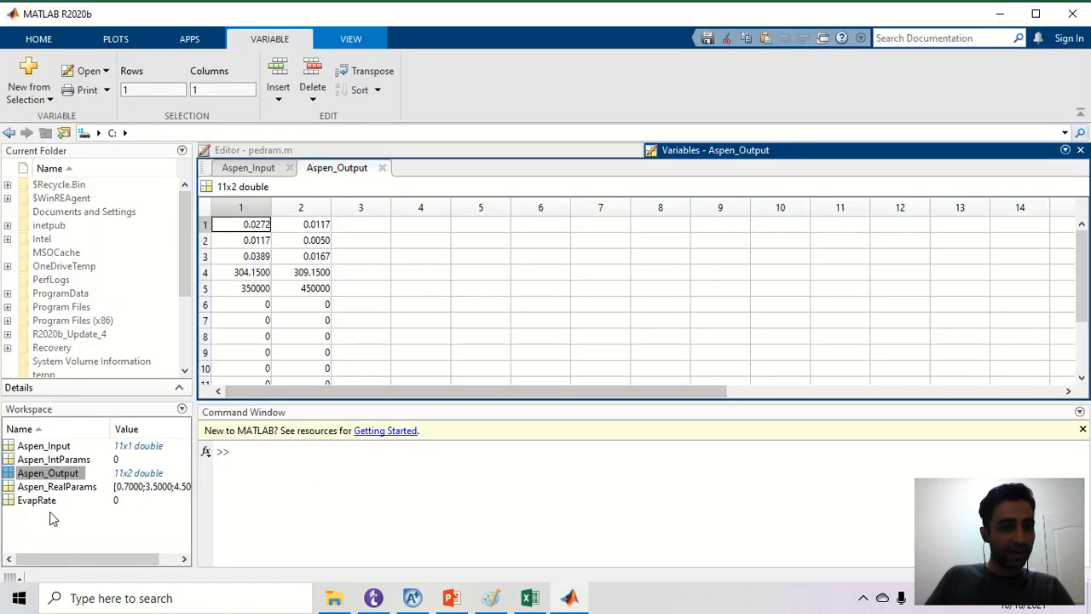
{"action": "key", "text": "alt+Tab"}
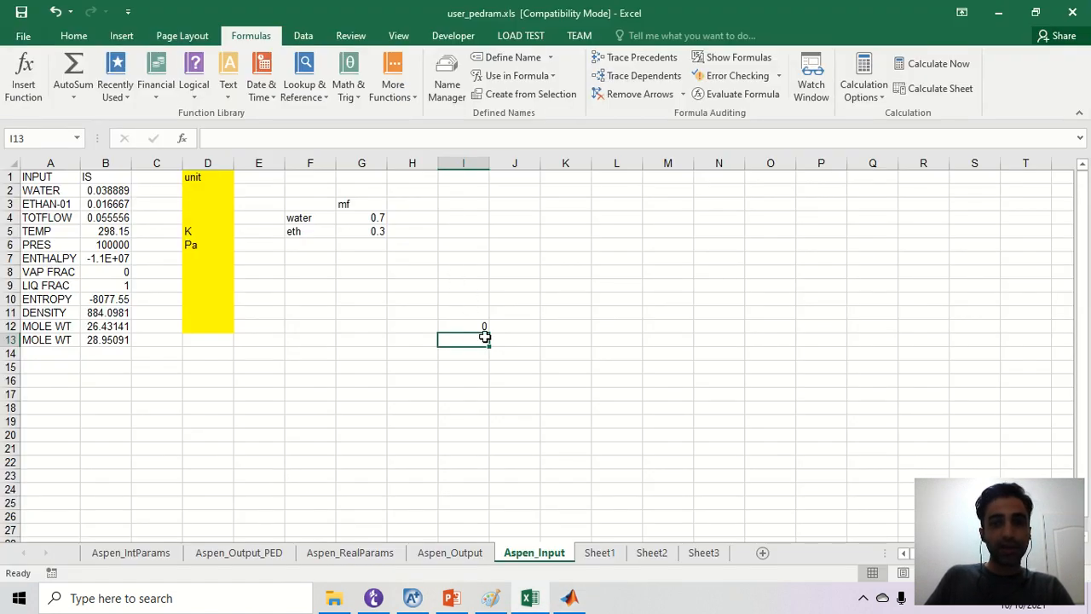
In Paint, circle the check mark and hand-draw a second arrow below the first, pointing from M back to E
{"action": "key", "text": "alt+Tab"}
{"action": "key", "text": "alt+Tab"}
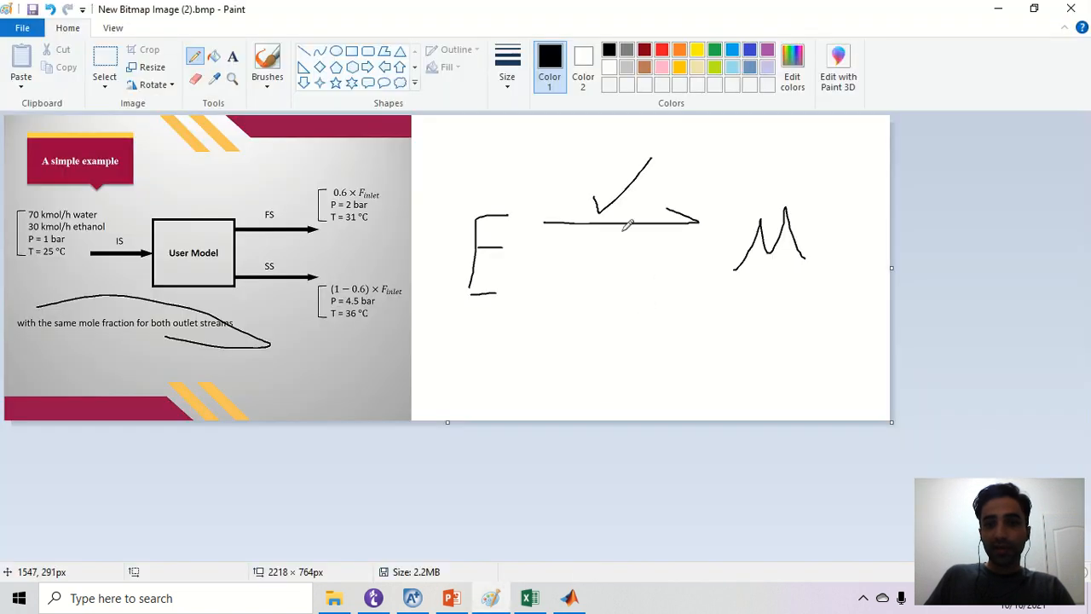
{"action": "mouse_move", "coordinate": [611, 213]}
{"action": "left_mouse_down"}
{"action": "mouse_move", "coordinate": [570, 207]}
{"action": "mouse_move", "coordinate": [615, 209]}
{"action": "mouse_move", "coordinate": [594, 224]}
{"action": "left_mouse_up"}
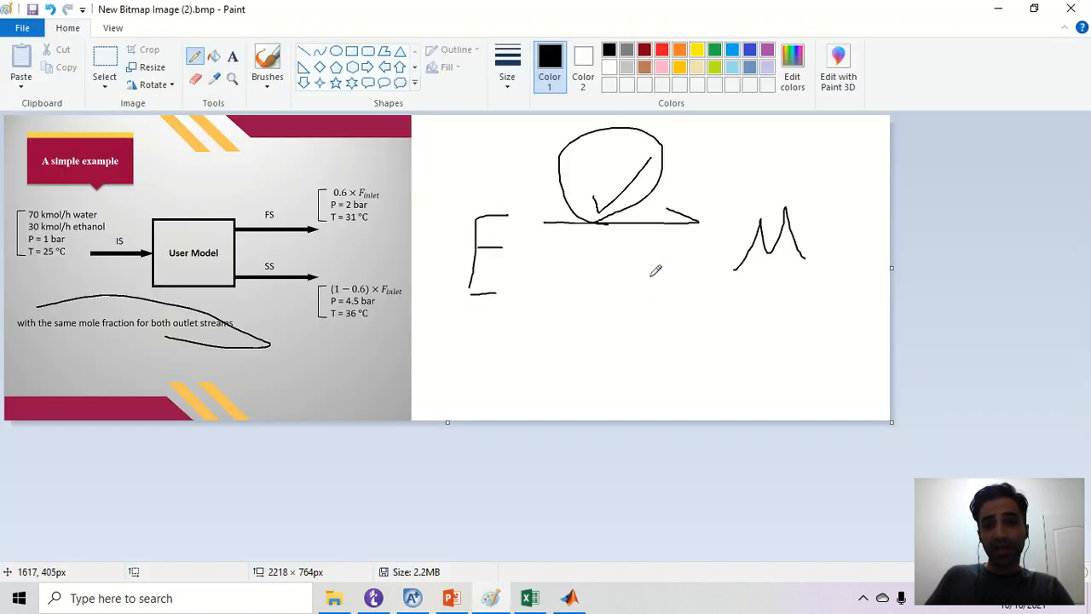
{"action": "mouse_move", "coordinate": [704, 278]}
{"action": "left_mouse_down"}
{"action": "mouse_move", "coordinate": [565, 277]}
{"action": "mouse_move", "coordinate": [588, 298]}
{"action": "left_mouse_up"}
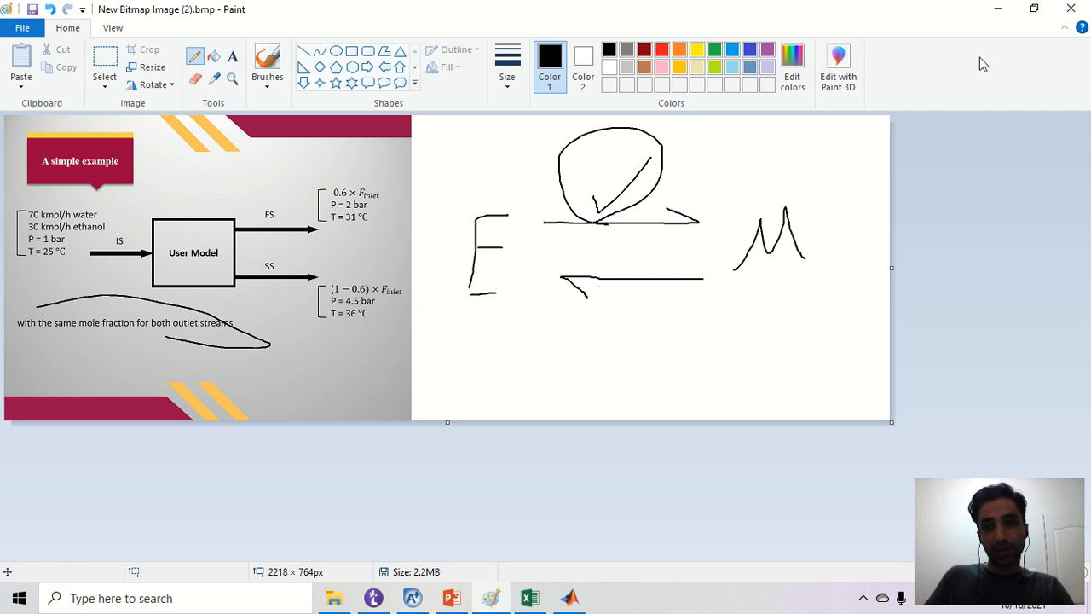
{"action": "left_click", "coordinate": [999, 15]}
Switch to MATLAB and define the row vector x = [ 1 3 9] in the Command Window
{"action": "left_click", "coordinate": [559, 595]}
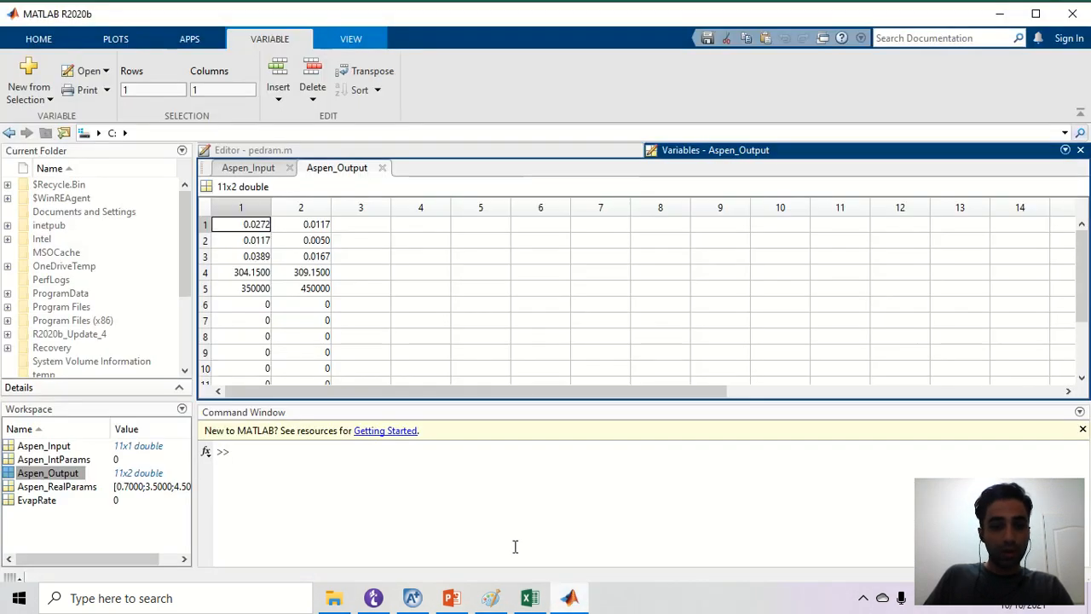
{"action": "left_click", "coordinate": [427, 464]}
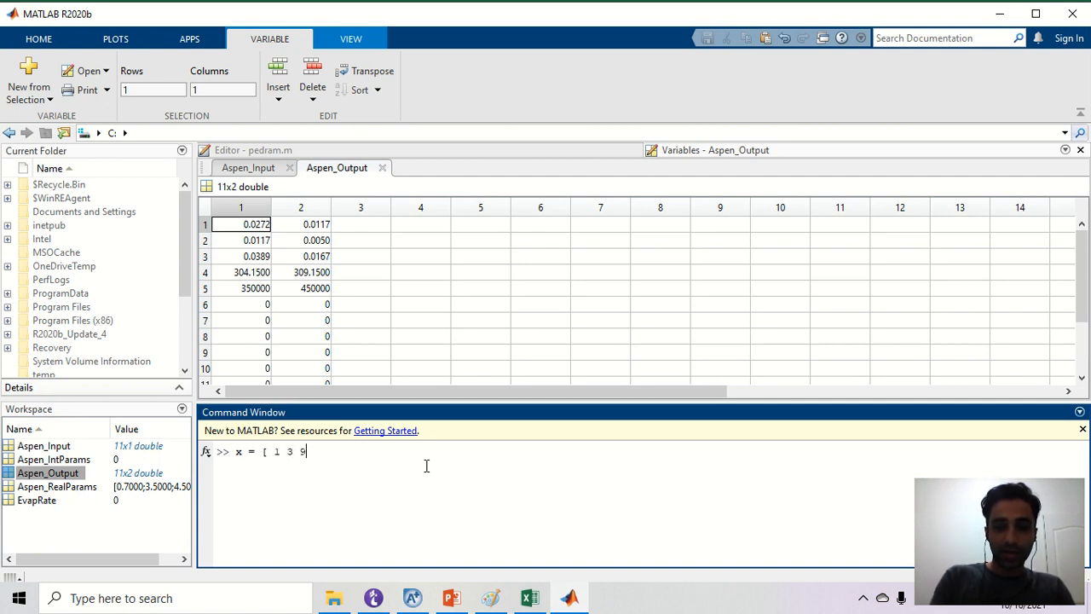
{"action": "key", "text": "Return"}
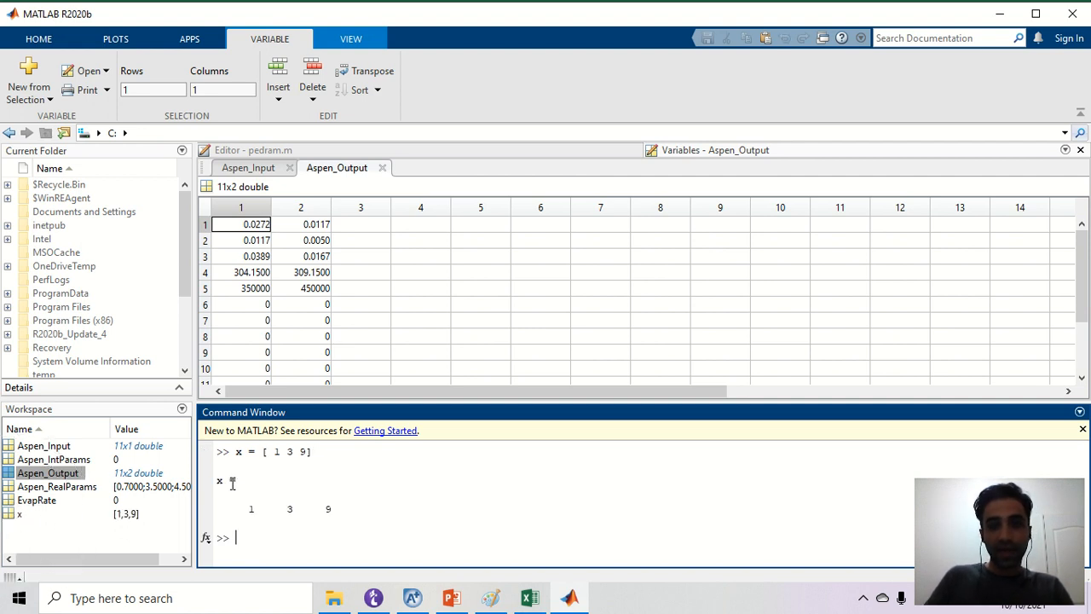
Switch to Excel, get the variable x from MATLAB into cell K12 of the Aspen_Input sheet, and examine K12:M12
{"action": "left_click", "coordinate": [531, 599]}
{"action": "left_click", "coordinate": [585, 328]}
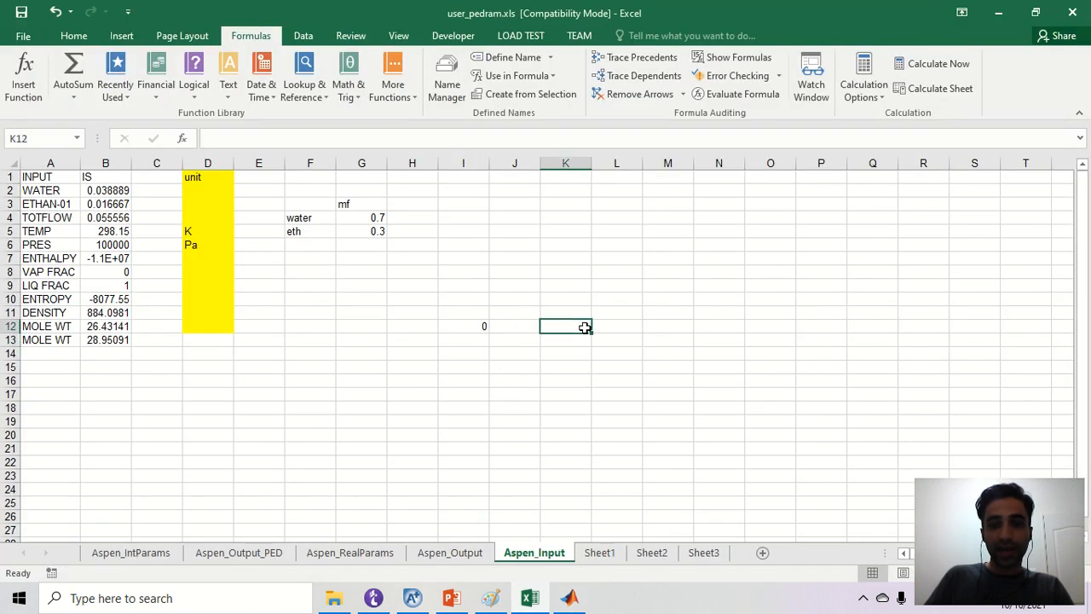
{"action": "right_click", "coordinate": [585, 327]}
{"action": "mouse_move", "coordinate": [669, 570]}
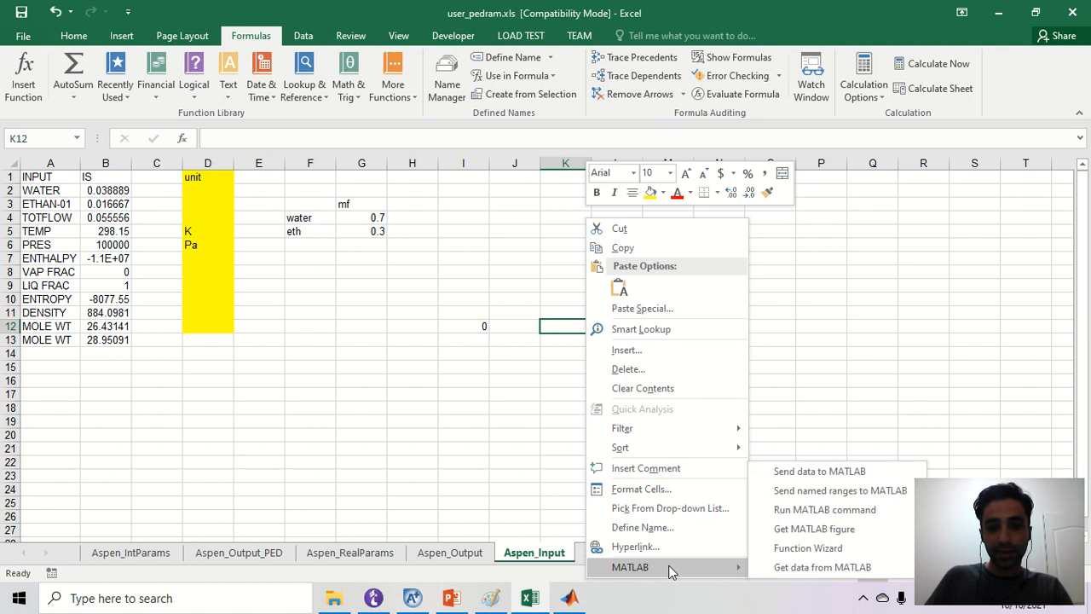
{"action": "mouse_move", "coordinate": [786, 573]}
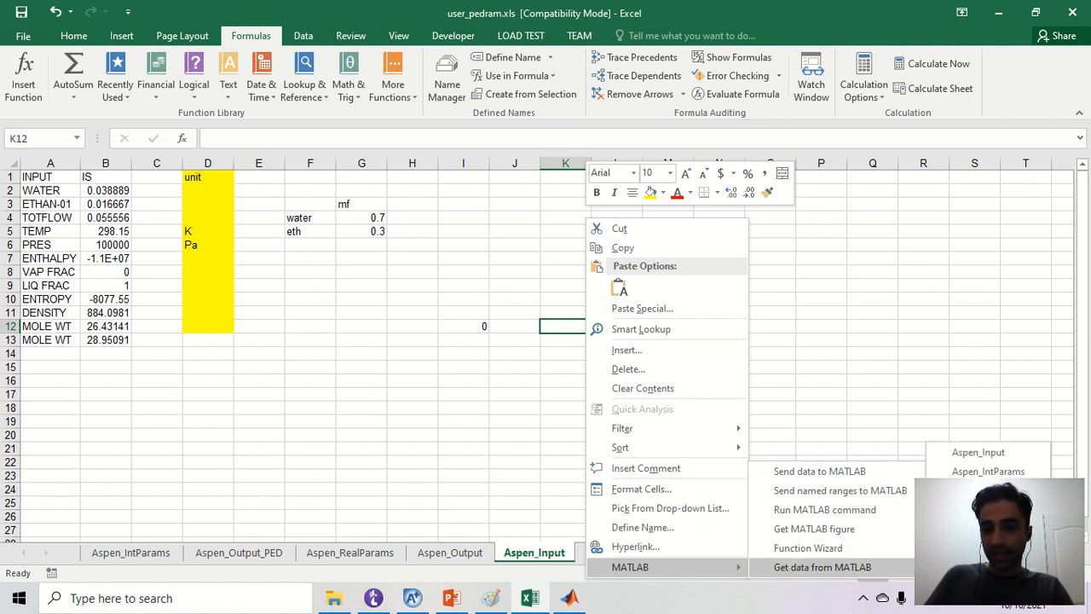
{"action": "left_click", "coordinate": [979, 452]}
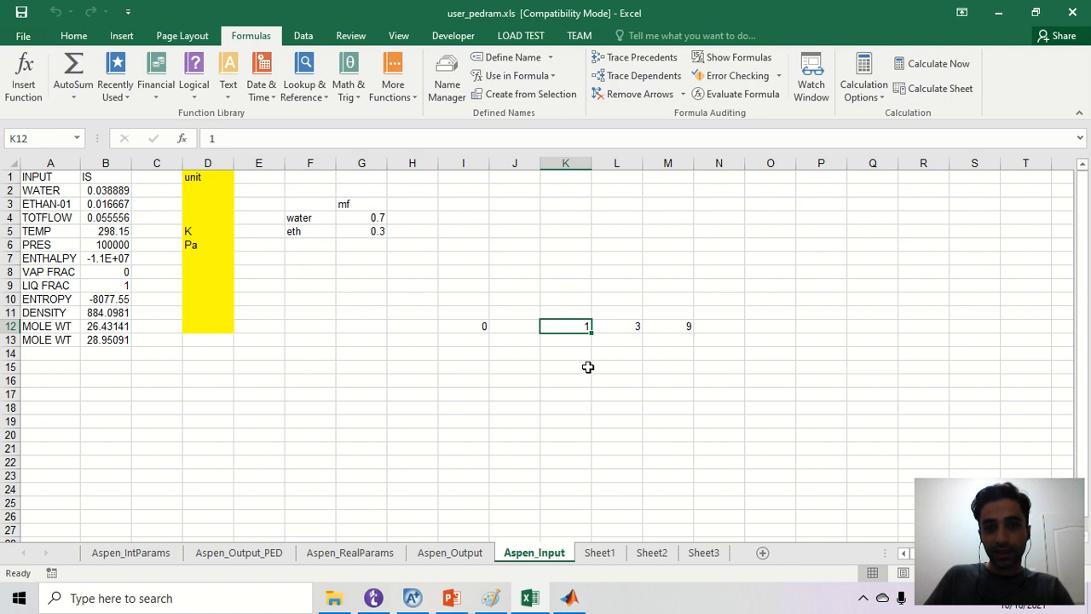
{"action": "left_click_drag", "start_coordinate": [572, 331], "coordinate": [673, 328]}
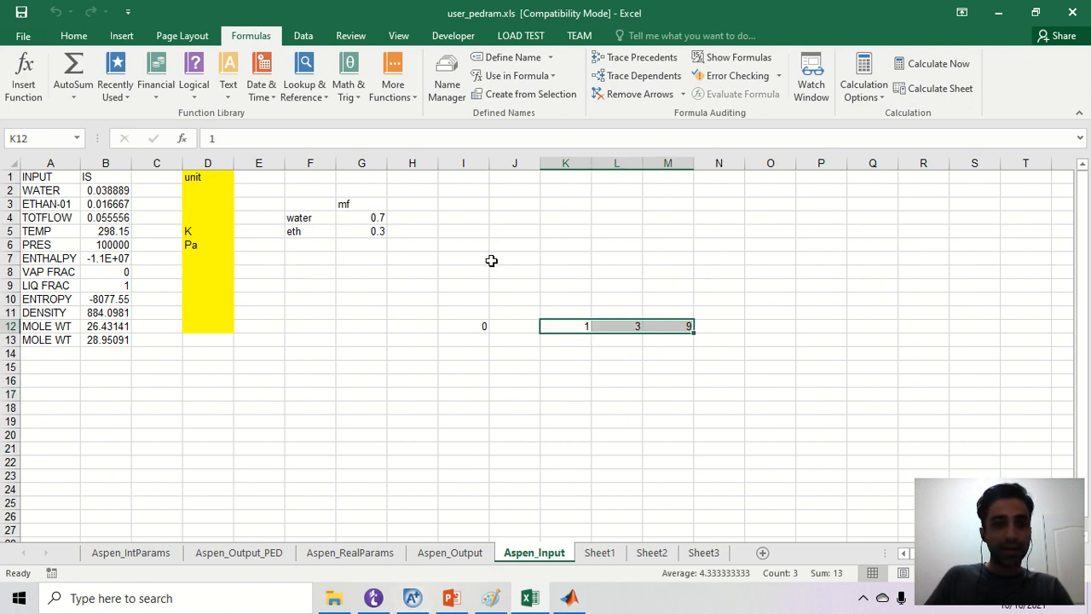
{"action": "left_click", "coordinate": [567, 435]}
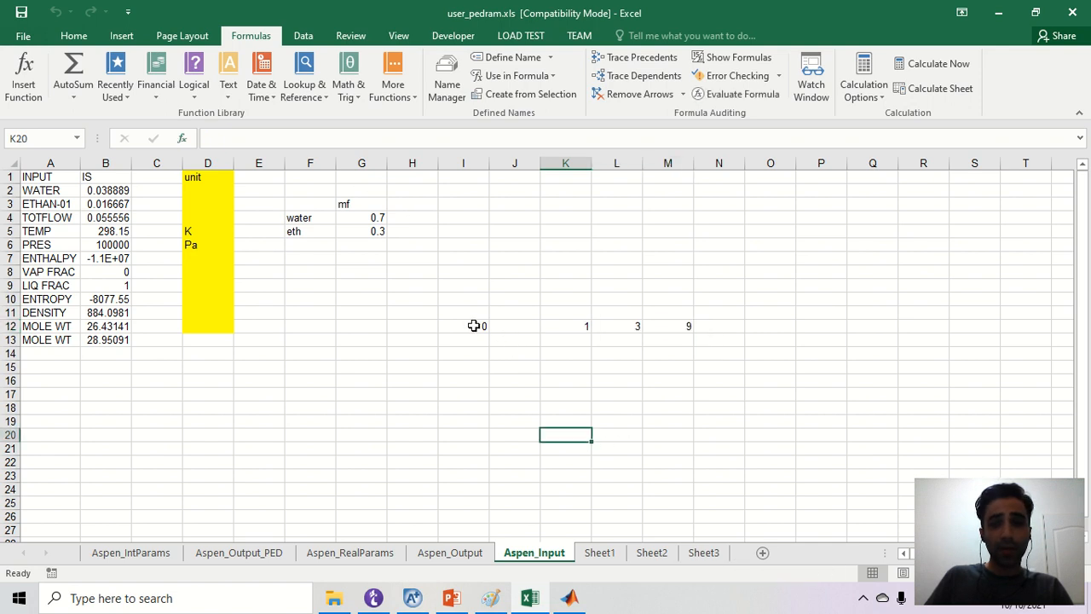
Switch to Paint, draw a check mark below the lower arrow, and narrow the canvas to about 1048 × 764 px, cutting off the hand-drawn sketch
{"action": "mouse_move", "coordinate": [452, 599]}
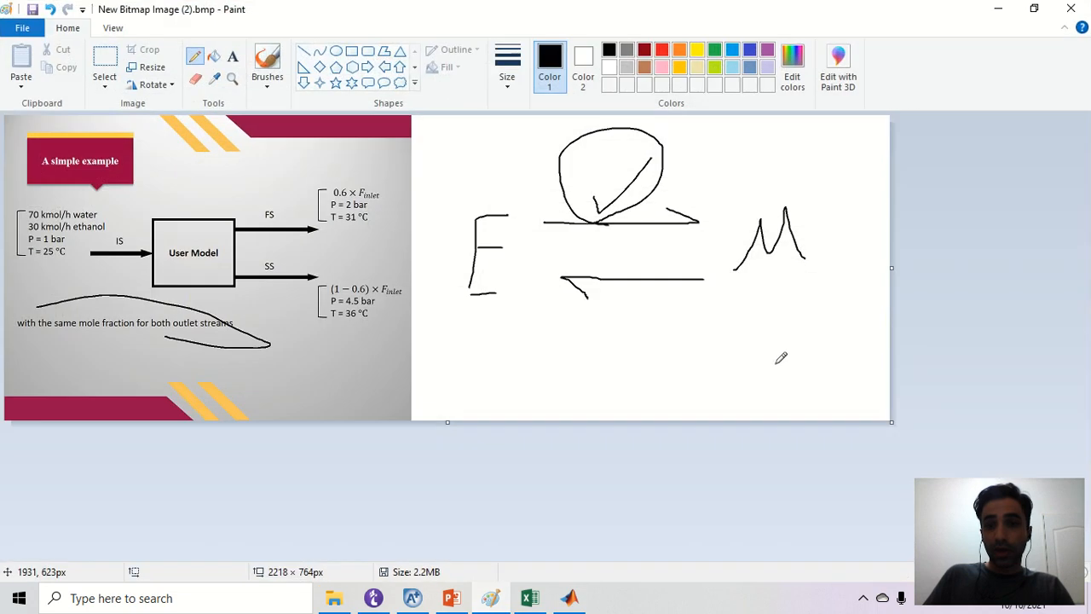
{"action": "left_click", "coordinate": [490, 598]}
{"action": "mouse_move", "coordinate": [629, 317]}
{"action": "left_mouse_down"}
{"action": "mouse_move", "coordinate": [674, 313]}
{"action": "mouse_move", "coordinate": [684, 295]}
{"action": "left_mouse_up"}
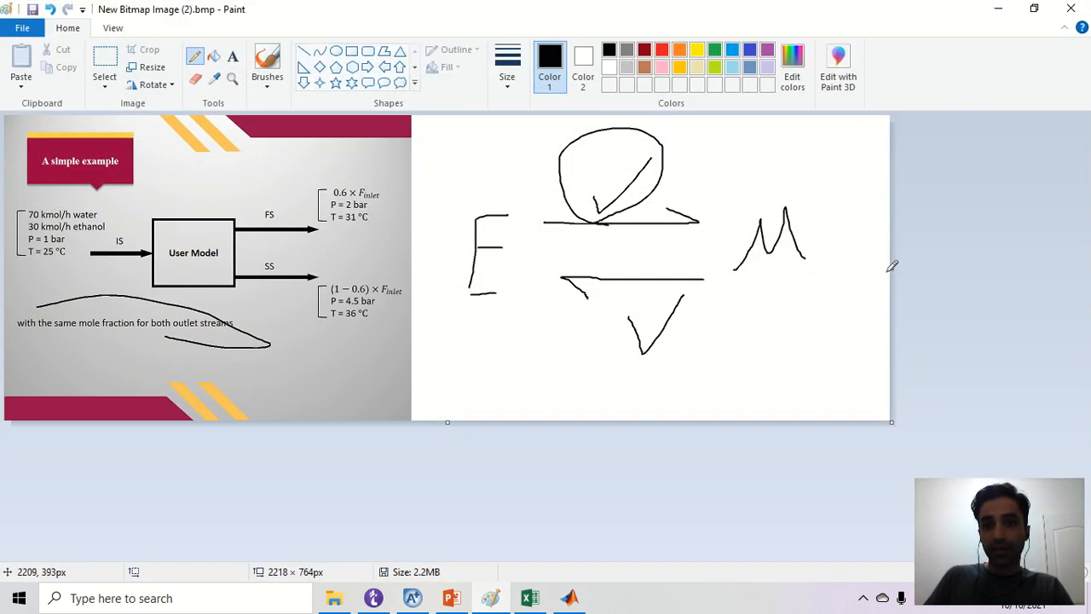
{"action": "left_click_drag", "start_coordinate": [891, 270], "coordinate": [423, 267]}
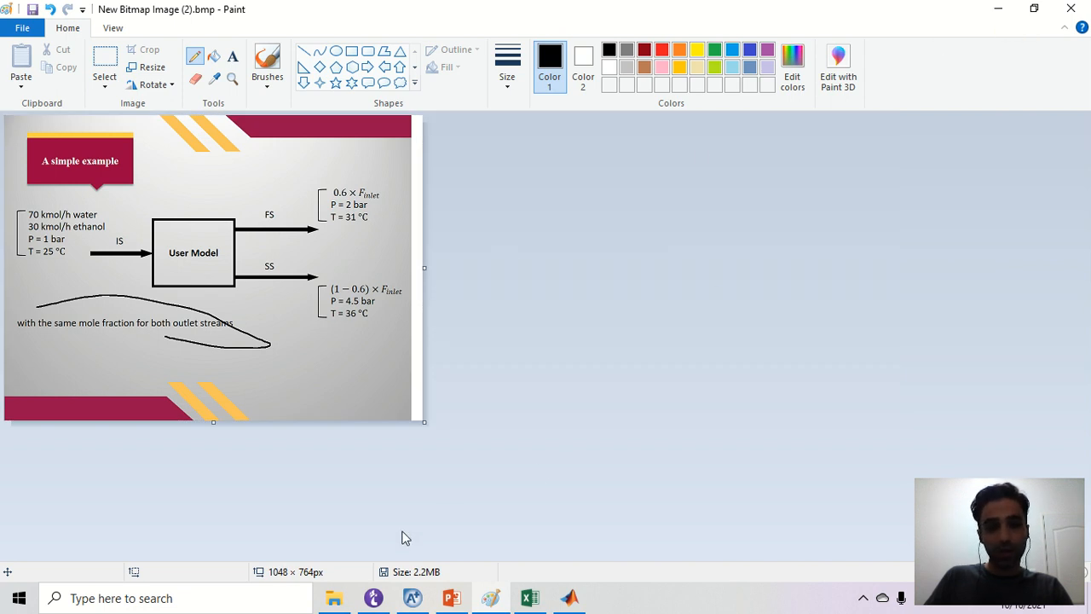
Switch to PowerPoint, present slide 17 on Dynamic Data Exchange as a slide show, and advance its animation to the labels
{"action": "left_click", "coordinate": [452, 602]}
{"action": "scroll", "coordinate": [95, 427], "scroll_direction": "down", "scroll_amount": 2}
{"action": "left_click", "coordinate": [111, 451]}
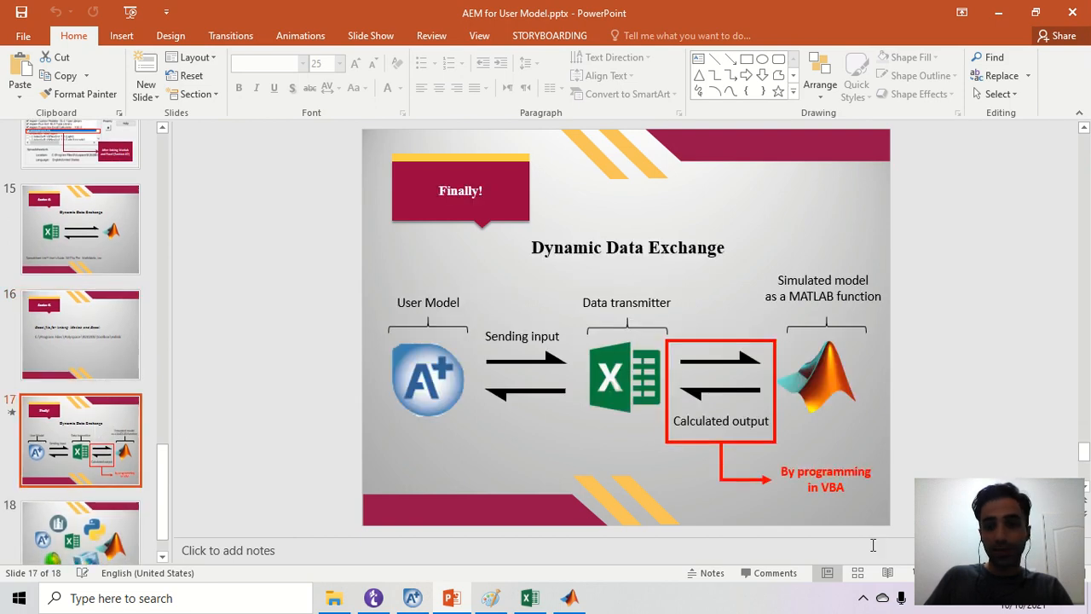
{"action": "key", "text": "shift+F5"}
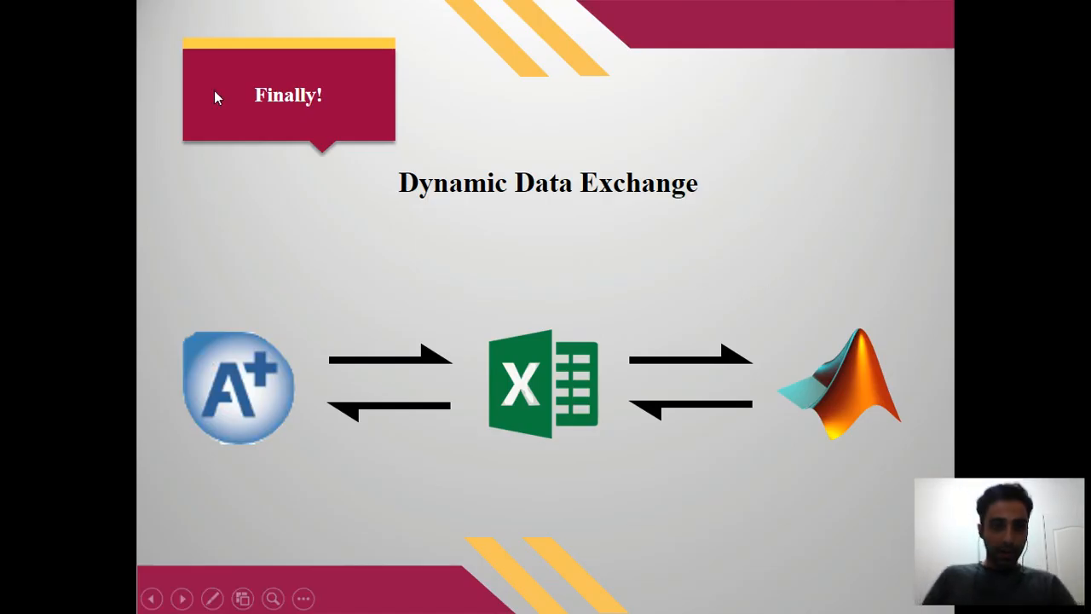
{"action": "left_click", "coordinate": [254, 407]}
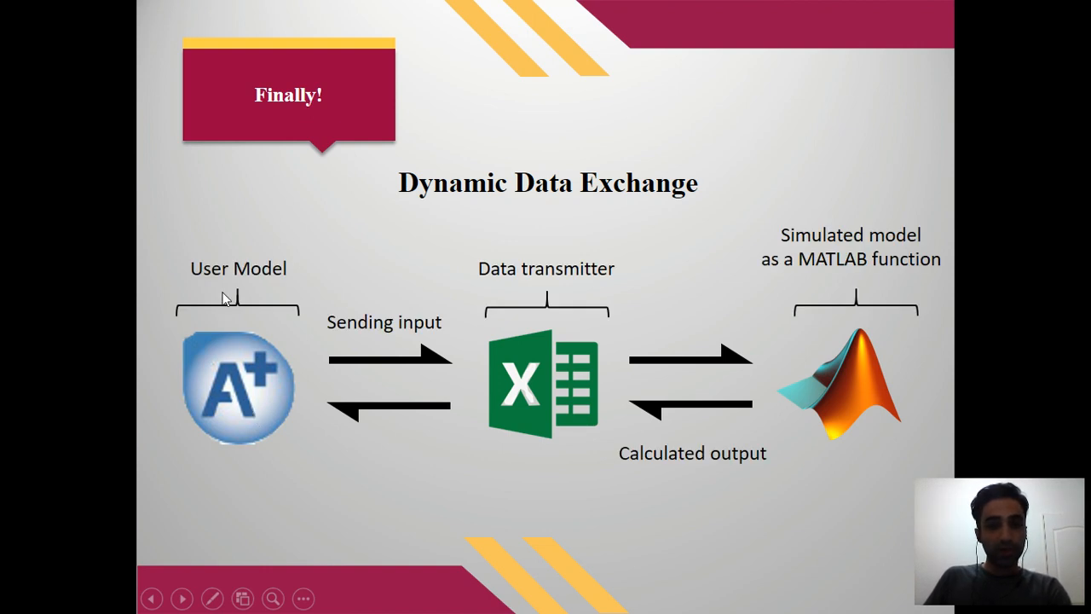